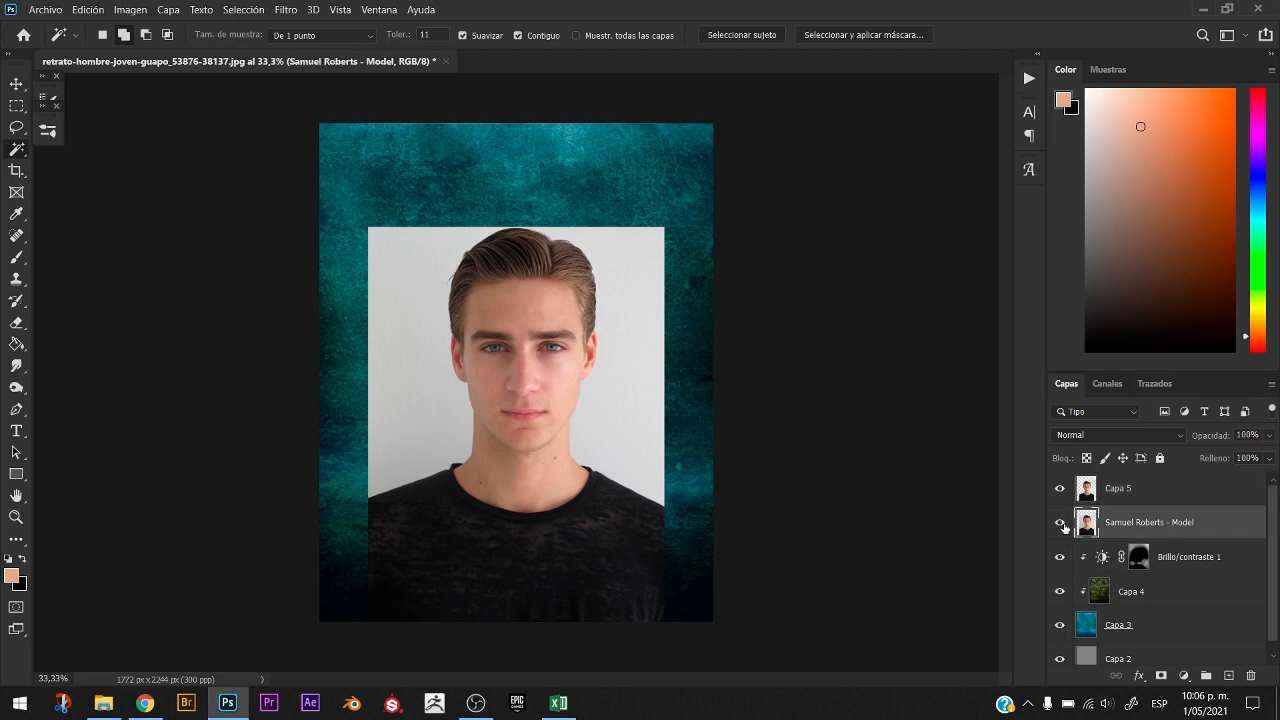
Hide the original model layer and lasso the missing left-hand shoulder area of the shirt on layer Capa 5.
{"action": "left_click", "coordinate": [1061, 523]}
{"action": "key", "text": "v"}
{"action": "left_click", "coordinate": [548, 428], "text": "ctrl"}
{"action": "key", "text": "ctrl+plus"}
{"action": "key", "text": "ctrl+plus"}
{"action": "mouse_move", "coordinate": [562, 560]}
{"action": "left_mouse_down"}
{"action": "mouse_move", "coordinate": [640, 171]}
{"action": "mouse_move", "coordinate": [769, 251]}
{"action": "left_mouse_up"}
{"action": "key", "text": "l"}
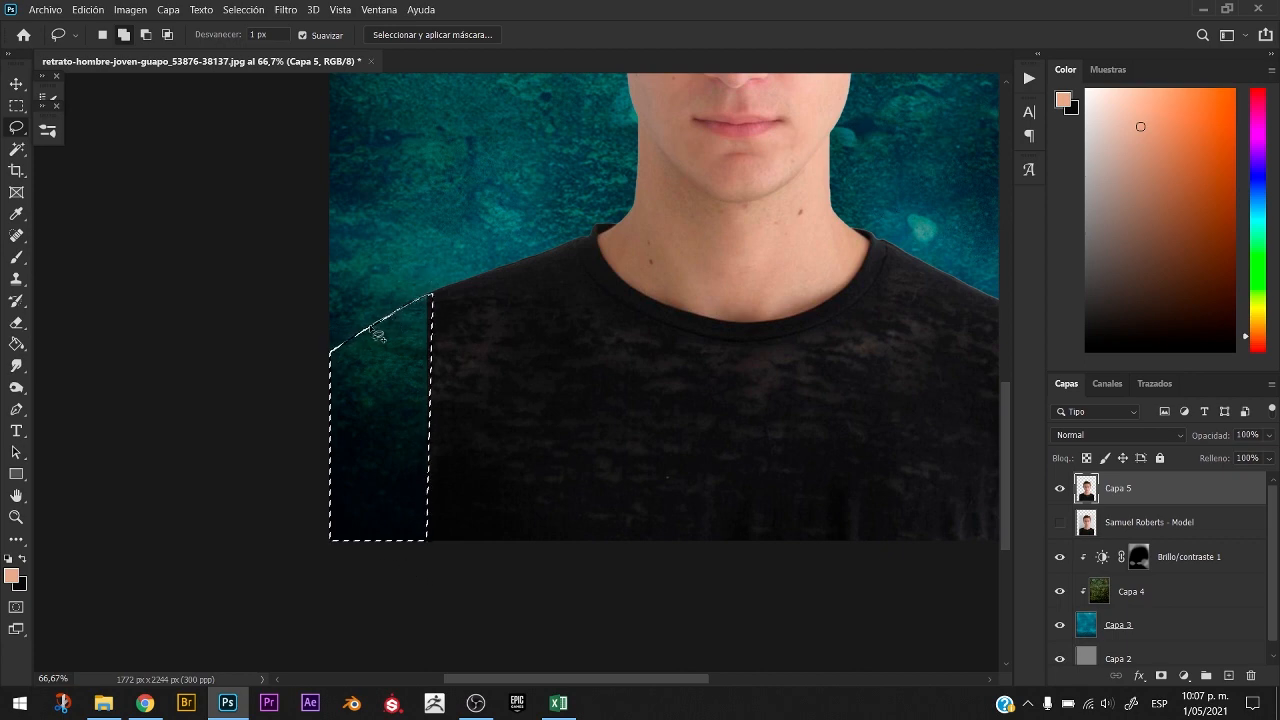
Paint the selected left-hand shoulder area at 100% opacity with the dark colour sampled from the shirt.
{"action": "key", "text": "b"}
{"action": "right_click", "coordinate": [471, 371], "text": "alt"}
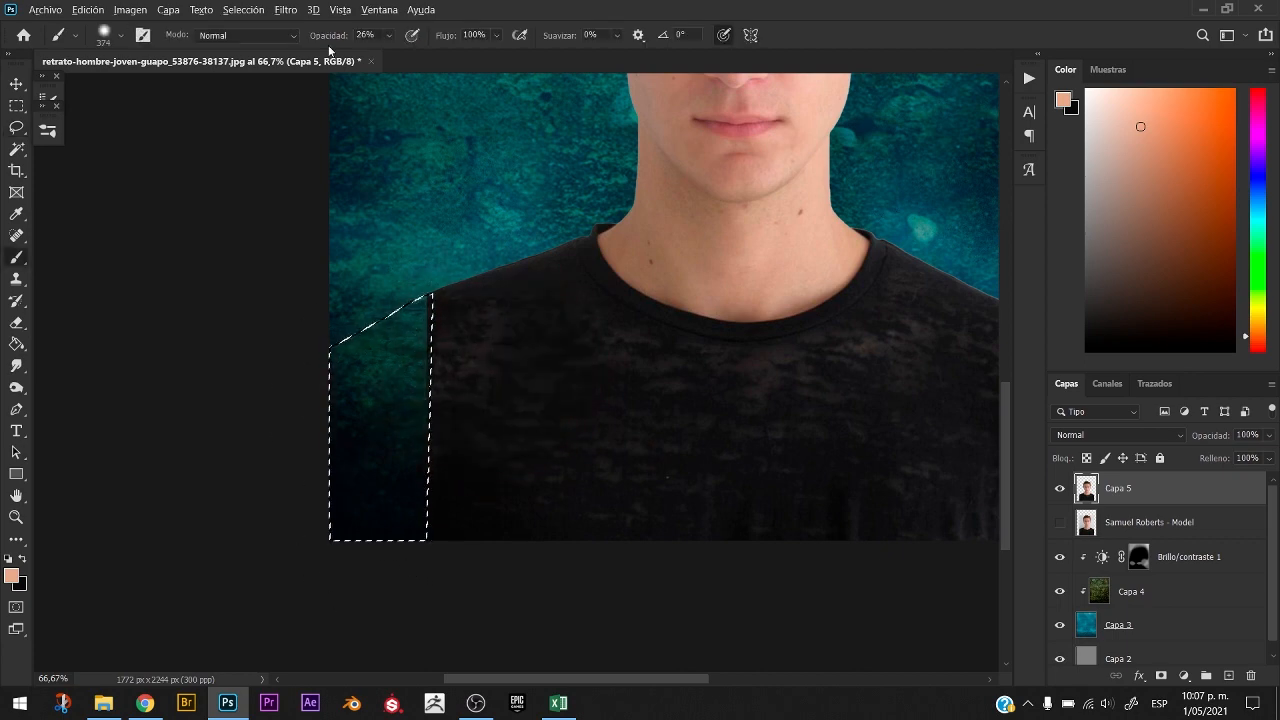
{"action": "left_click", "coordinate": [480, 330], "text": "alt"}
{"action": "mouse_move", "coordinate": [371, 400]}
{"action": "left_mouse_down"}
{"action": "mouse_move", "coordinate": [380, 540]}
{"action": "mouse_move", "coordinate": [380, 500]}
{"action": "left_mouse_up"}
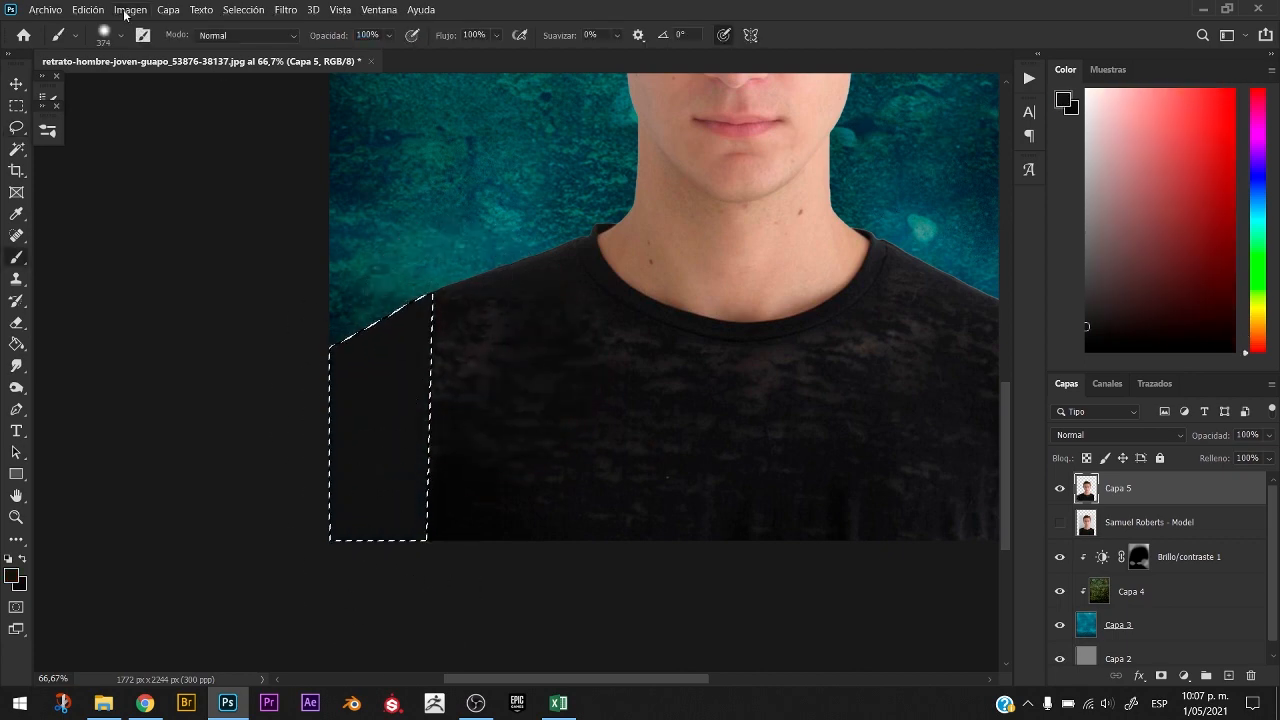
Apply the Fill command to the selected left-hand shoulder, deselect it, and retouch its seam with the healing brush.
{"action": "left_click", "coordinate": [88, 9]}
{"action": "left_click", "coordinate": [150, 255]}
{"action": "left_click", "coordinate": [806, 171]}
{"action": "key", "text": "ctrl+d"}
{"action": "key", "text": "j"}
{"action": "left_click_drag", "start_coordinate": [426, 382], "coordinate": [430, 583]}
Lasso the missing right-hand shoulder area of the shirt and paint it with the same dark colour.
{"action": "key", "text": "space"}
{"action": "mouse_move", "coordinate": [772, 432]}
{"action": "left_mouse_down"}
{"action": "mouse_move", "coordinate": [346, 426]}
{"action": "mouse_move", "coordinate": [305, 473]}
{"action": "left_mouse_up"}
{"action": "key", "text": "l"}
{"action": "left_click_drag", "start_coordinate": [695, 605], "coordinate": [536, 582]}
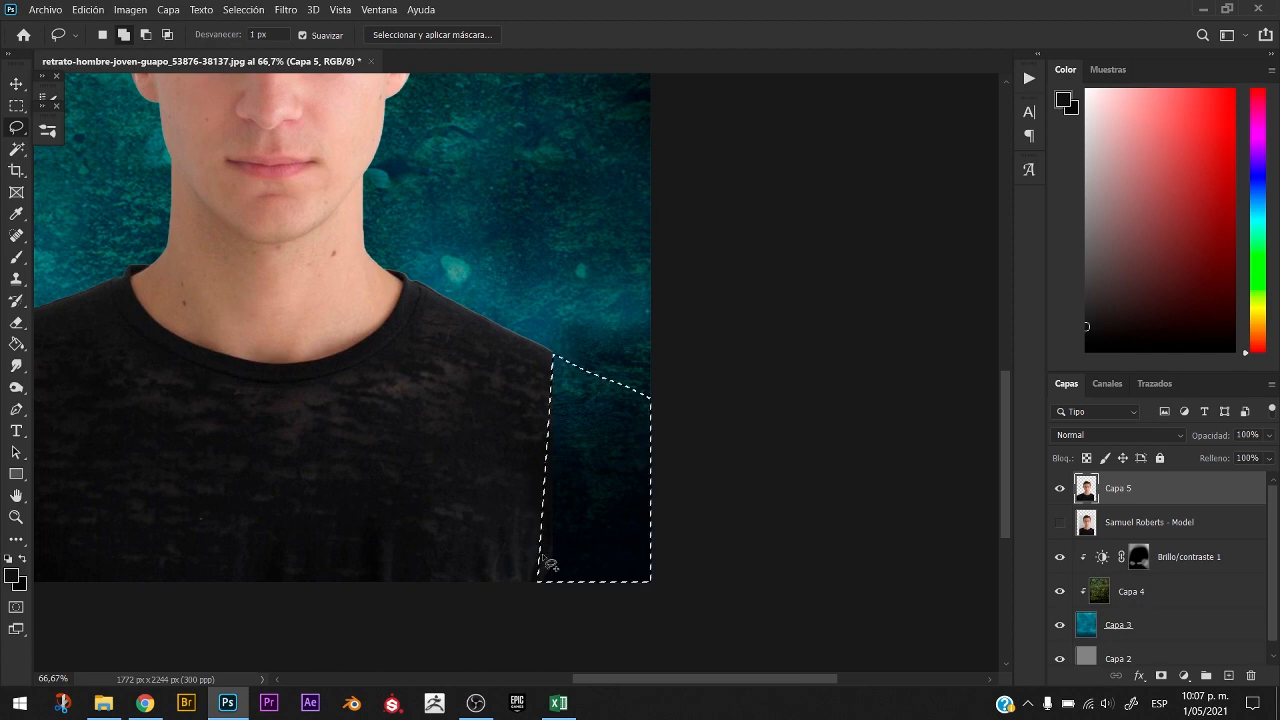
{"action": "key", "text": "b"}
{"action": "left_click_drag", "start_coordinate": [600, 390], "coordinate": [606, 571]}
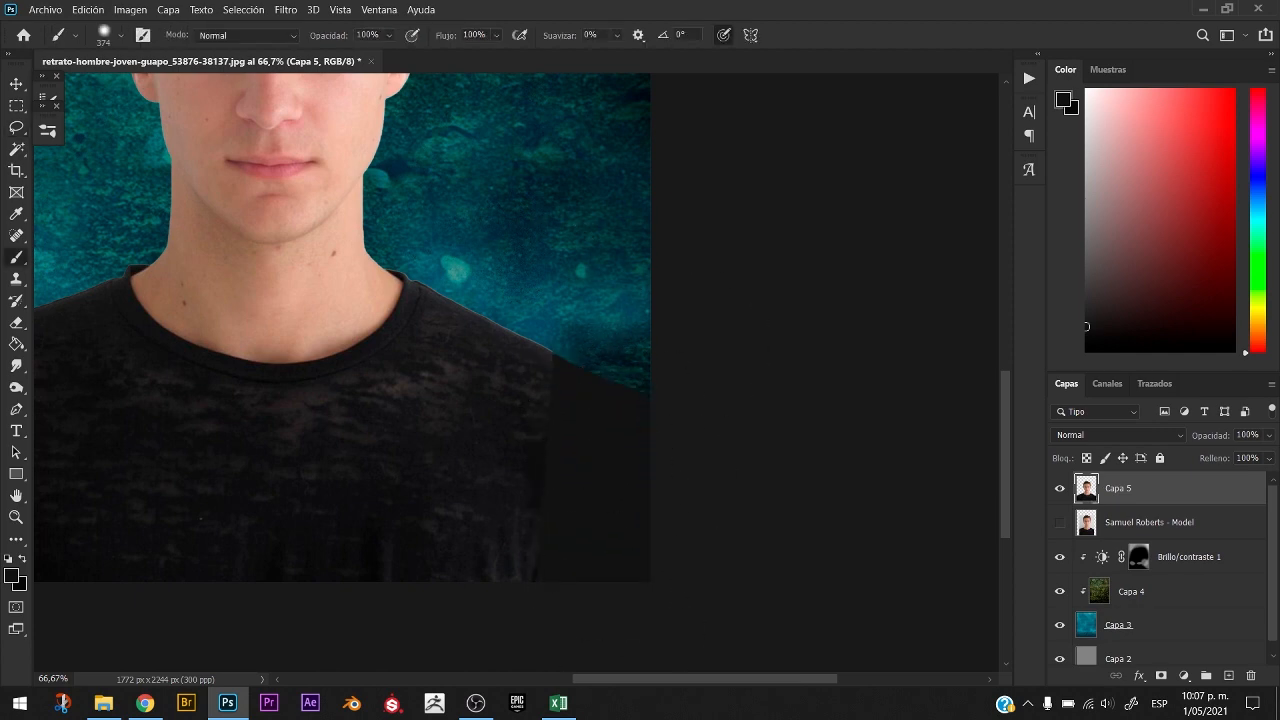
Apply the Fill command to the selected right-hand shoulder area.
{"action": "left_click", "coordinate": [130, 9]}
{"action": "mouse_move", "coordinate": [92, 9]}
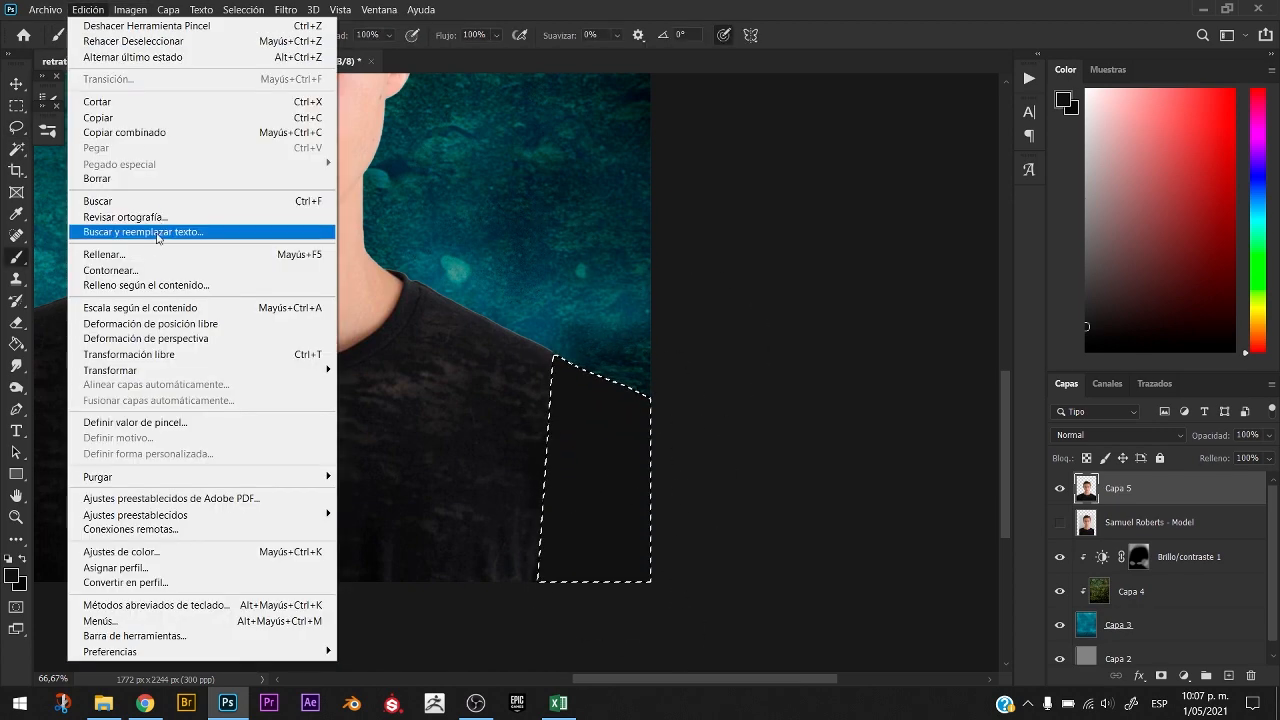
{"action": "left_click", "coordinate": [157, 232]}
{"action": "key", "text": "Return"}
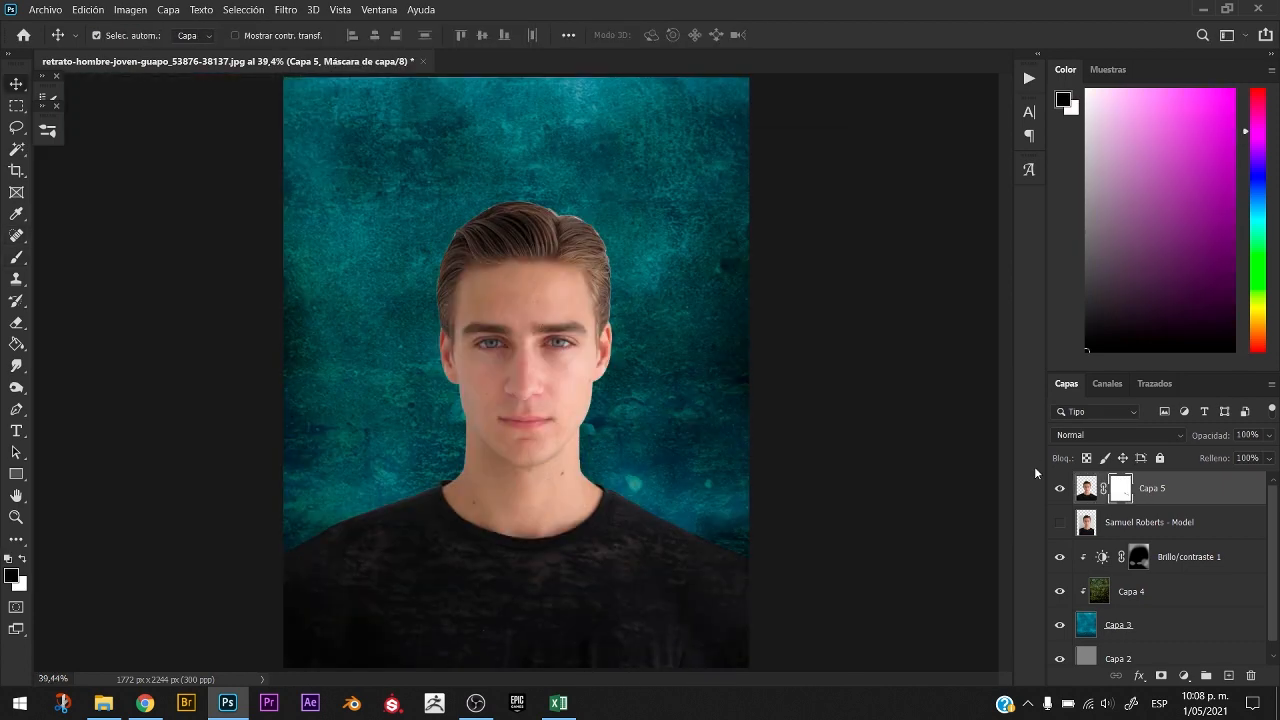
Place the skull image over the man's face and select its subject automatically.
{"action": "key", "text": "ctrl+v"}
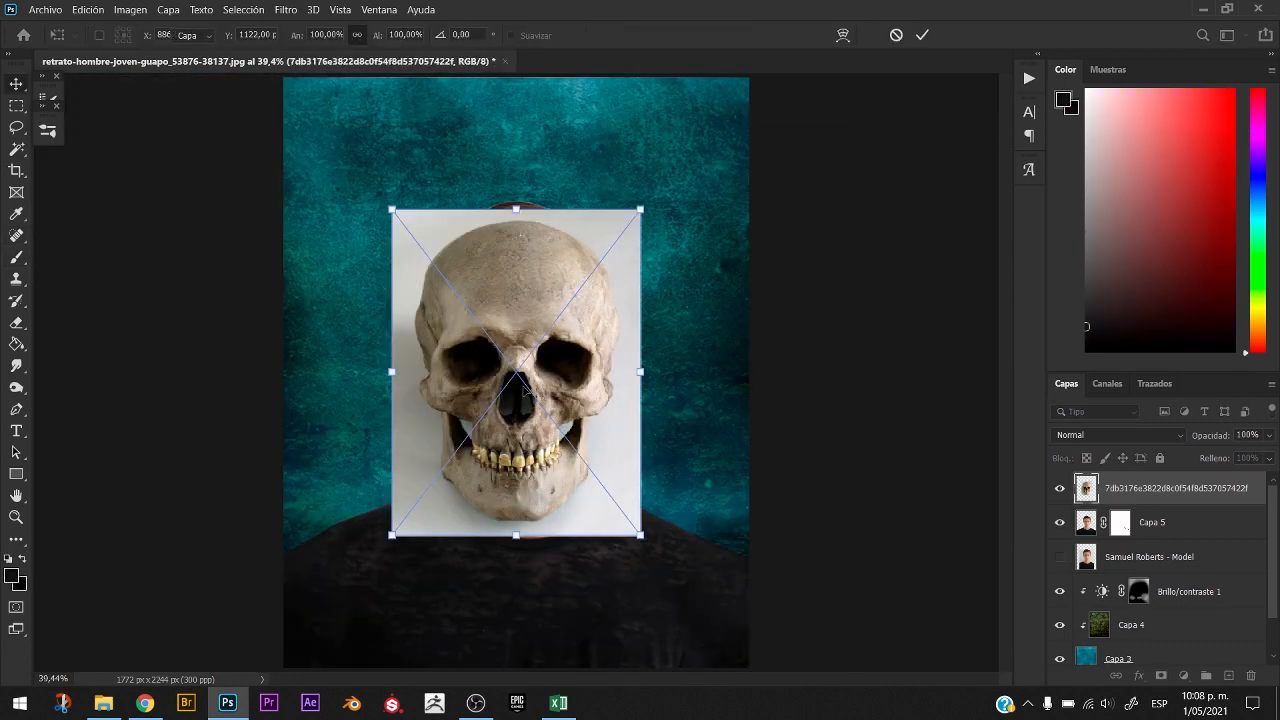
{"action": "key", "text": "Return"}
{"action": "key", "text": "w"}
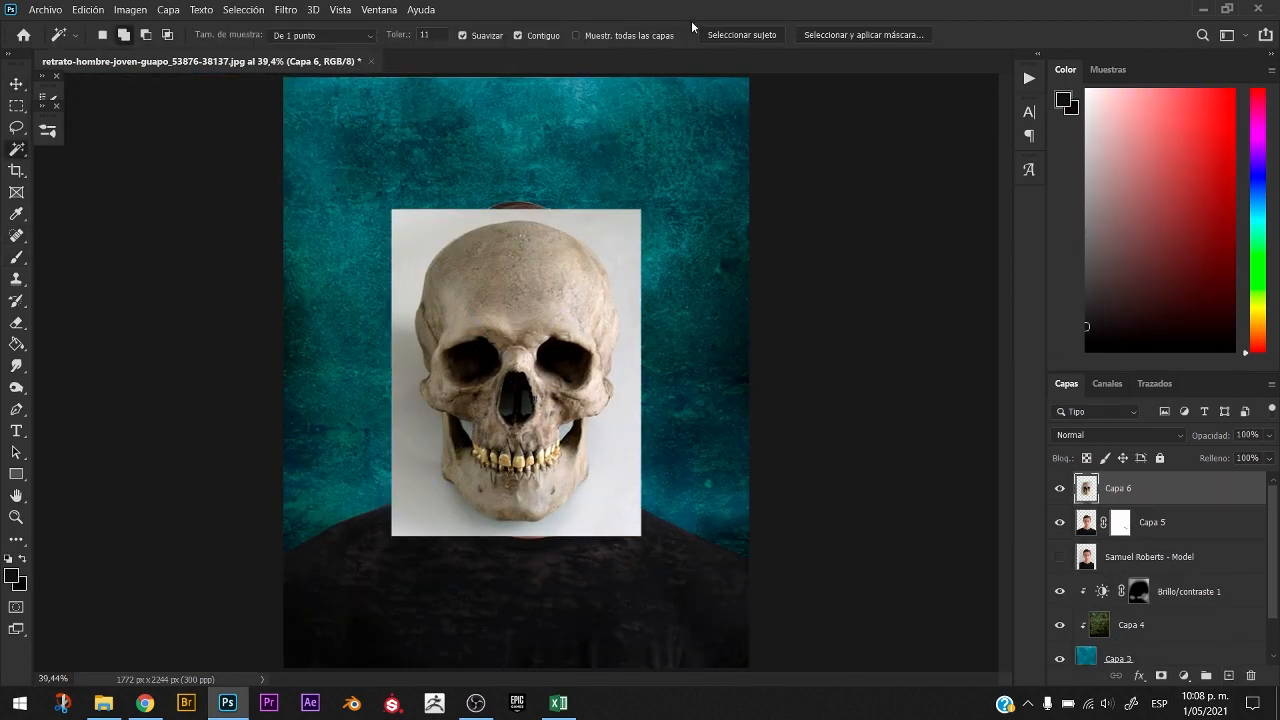
{"action": "key", "text": "ctrl+plus"}
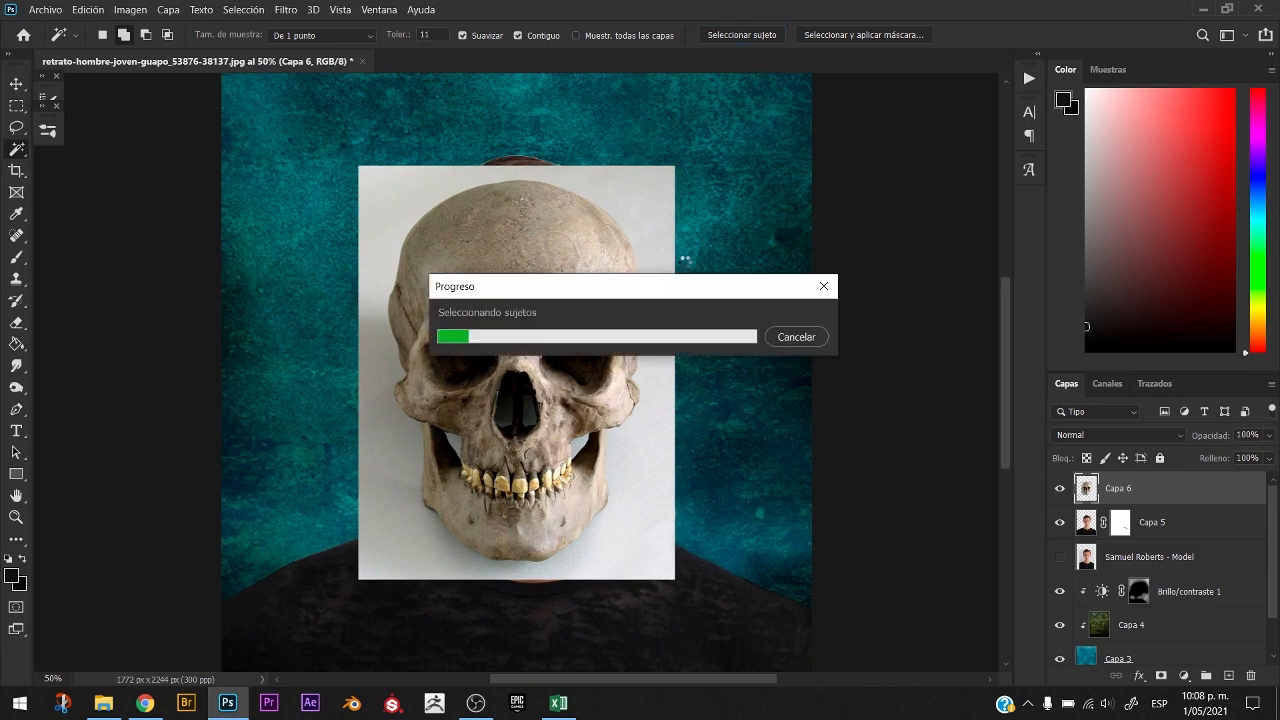
Copy the selected skull onto its own layer and delete the layer that still has the grey background.
{"action": "key", "text": "ctrl+j"}
{"action": "left_click", "coordinate": [1122, 522]}
{"action": "key", "text": "Delete"}
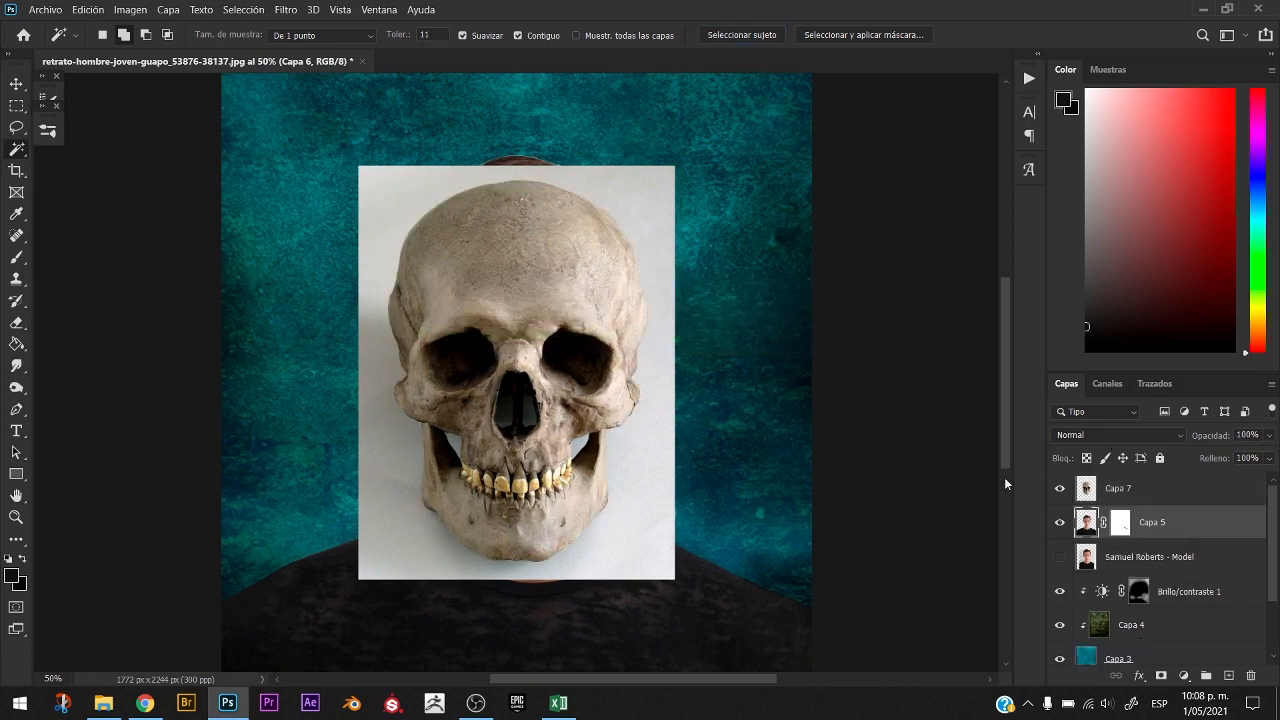
With the skull layer temporarily hidden, place guides below the chin, near the hairline and along both sides of the face.
{"action": "key", "text": "v"}
{"action": "left_click", "coordinate": [580, 326]}
{"action": "left_click", "coordinate": [1060, 488]}
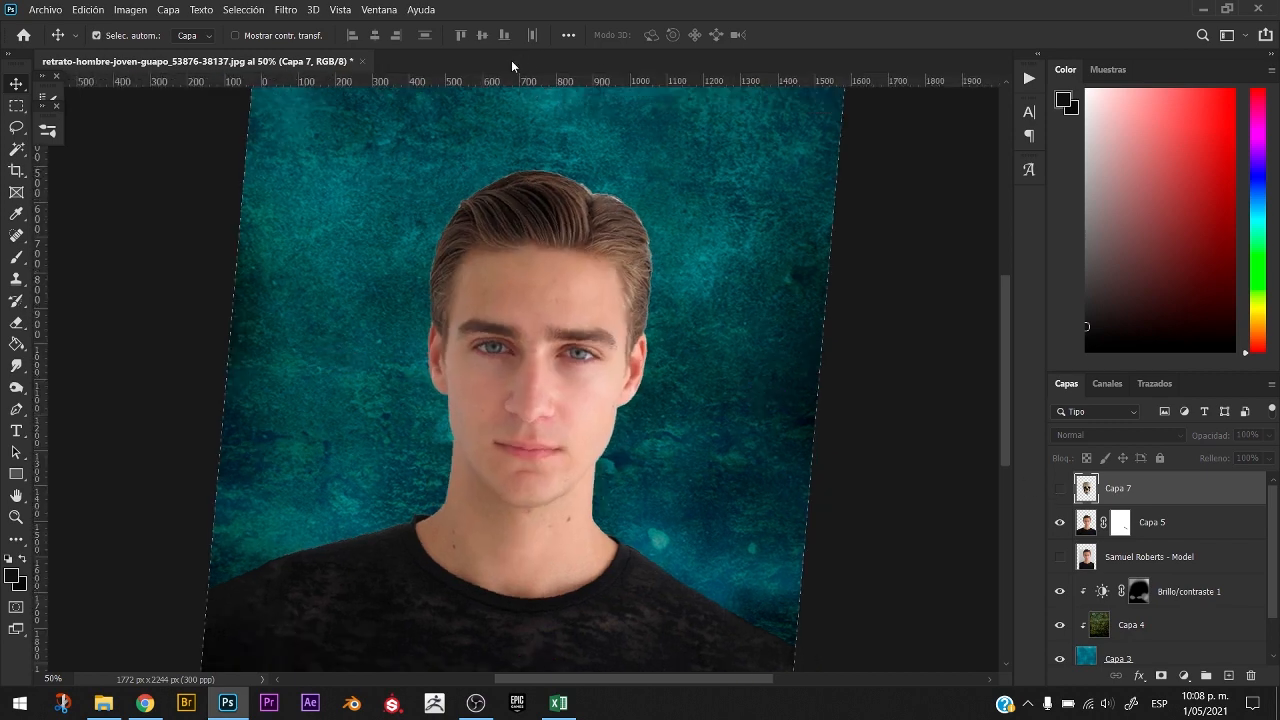
{"action": "left_click_drag", "start_coordinate": [515, 81], "coordinate": [556, 507]}
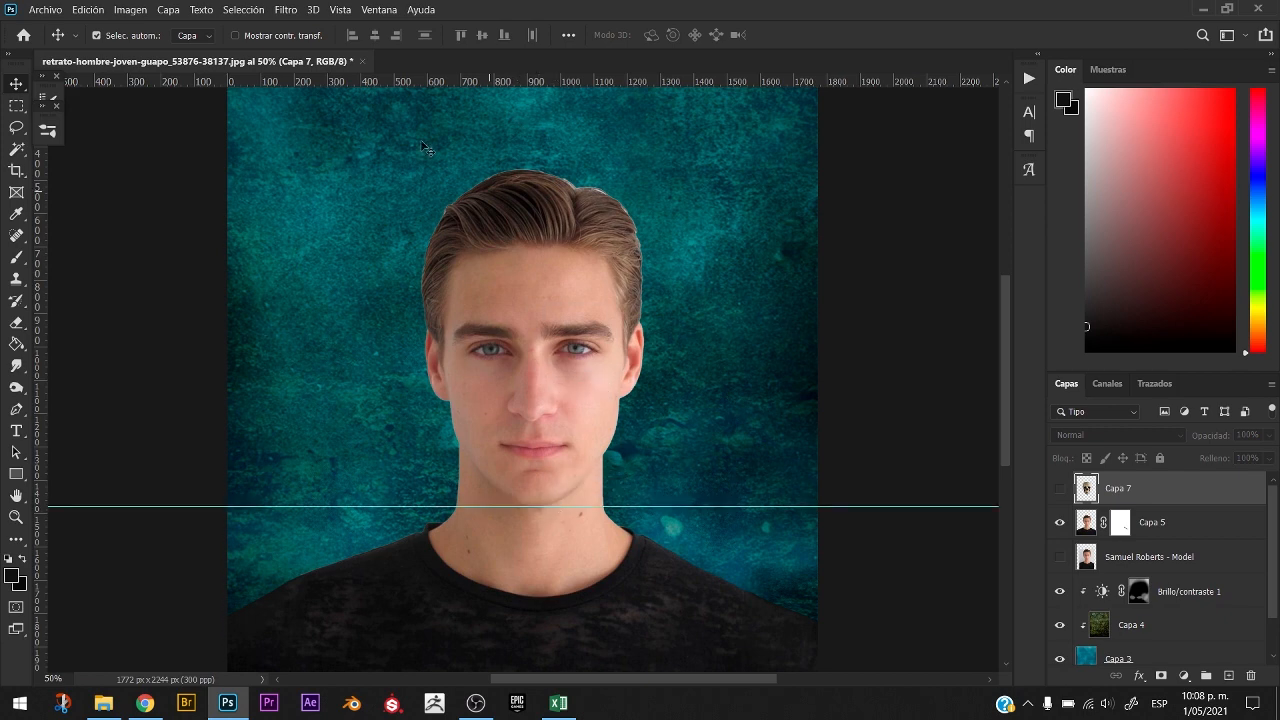
{"action": "left_click_drag", "start_coordinate": [42, 309], "coordinate": [451, 310]}
{"action": "left_click_drag", "start_coordinate": [46, 418], "coordinate": [619, 321]}
{"action": "left_click_drag", "start_coordinate": [503, 82], "coordinate": [509, 207]}
{"action": "left_click", "coordinate": [1060, 488]}
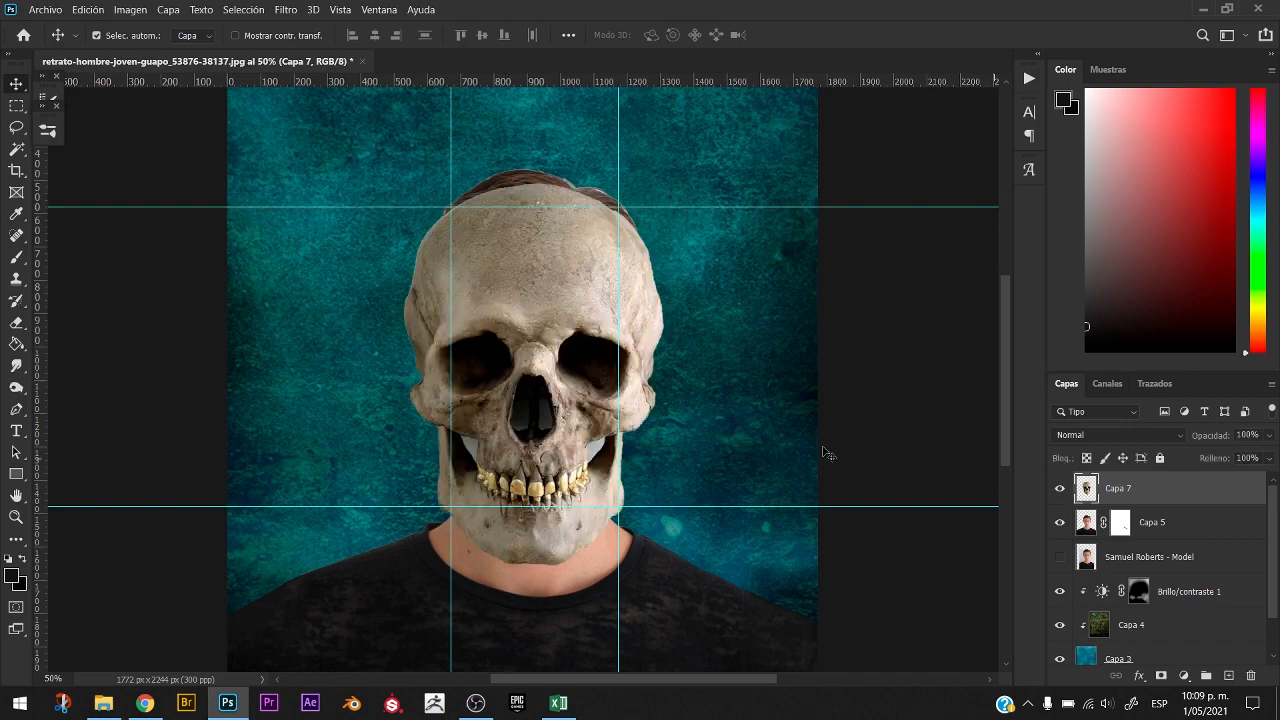
Lasso and delete the grey background patch between the skull's right-hand cheekbone and jaw.
{"action": "key", "text": "ctrl+plus"}
{"action": "key", "text": "ctrl+plus"}
{"action": "key", "text": "space"}
{"action": "left_click_drag", "start_coordinate": [570, 320], "coordinate": [526, 72]}
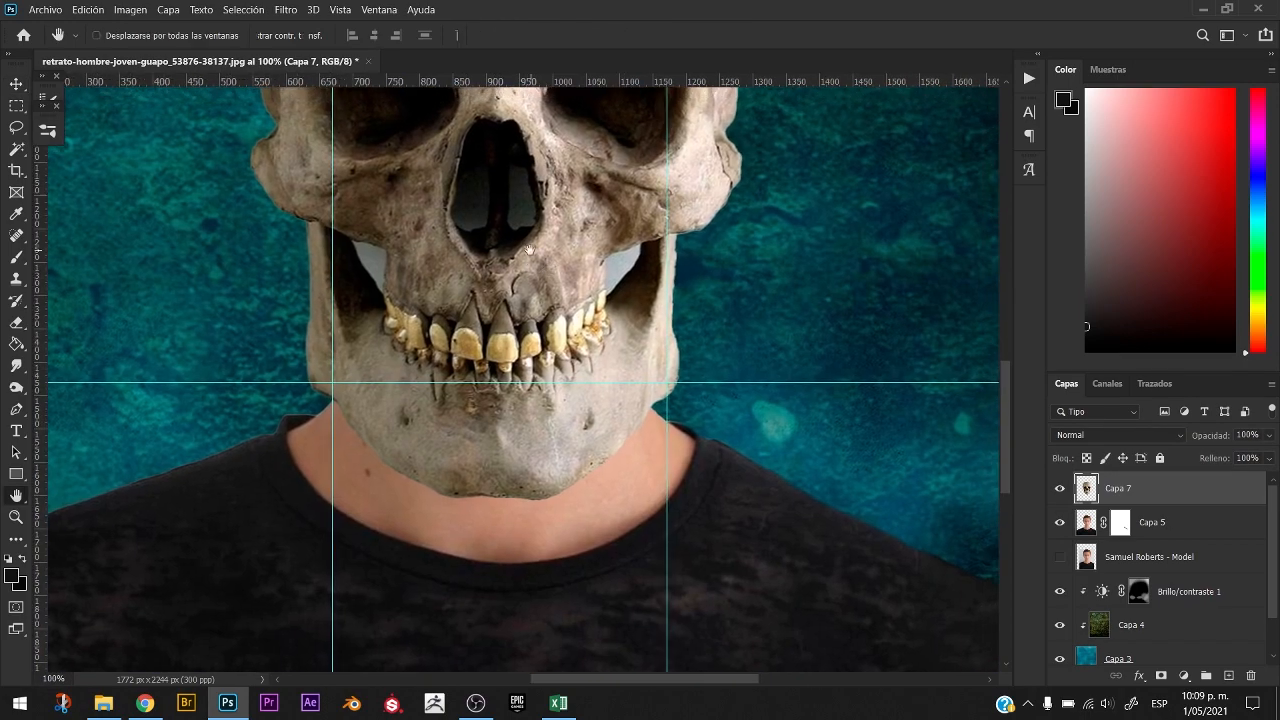
{"action": "key", "text": "ctrl+plus"}
{"action": "key", "text": "l"}
{"action": "left_click_drag", "start_coordinate": [692, 203], "coordinate": [665, 362]}
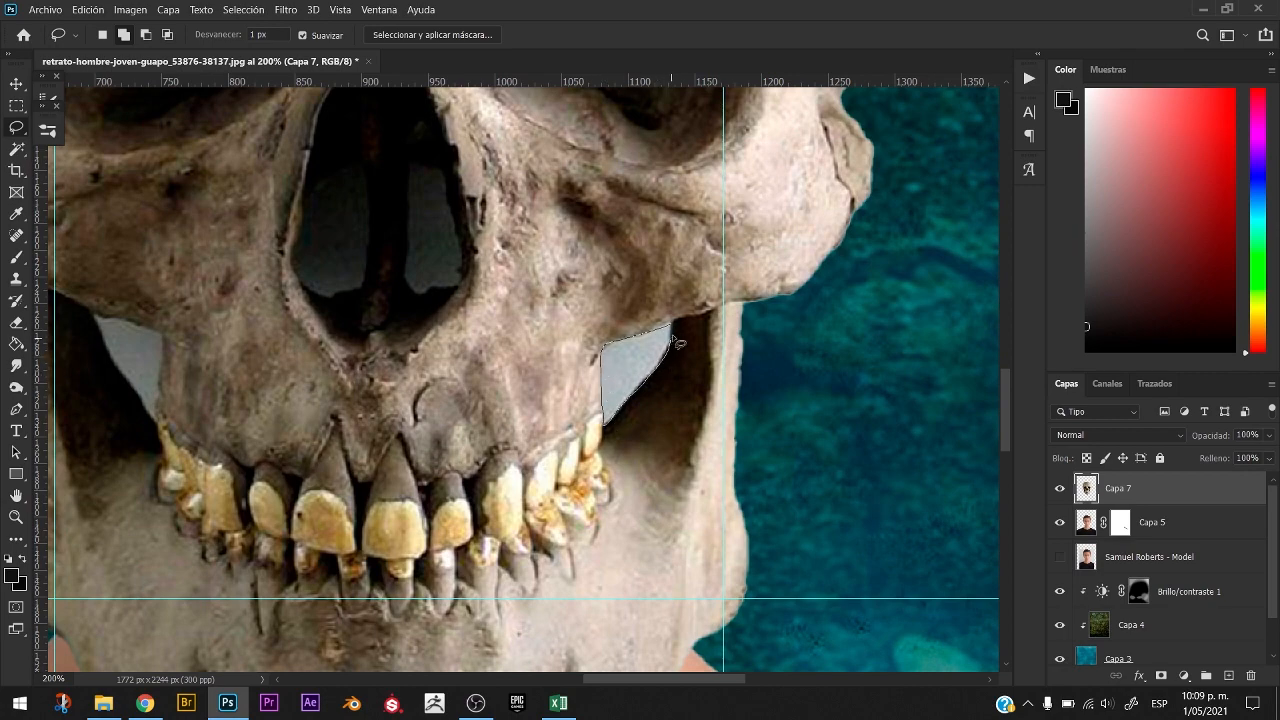
{"action": "key", "text": "Delete"}
{"action": "key", "text": "ctrl+d"}
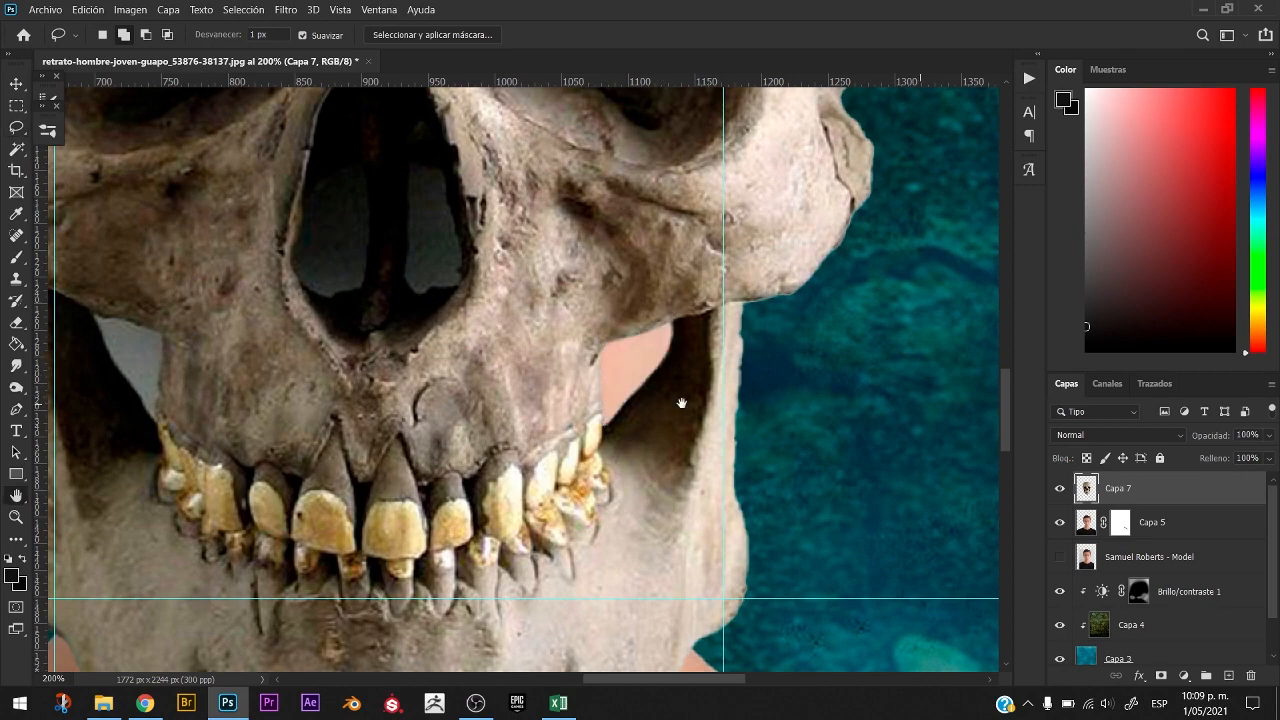
Lasso and delete the grey background patch between the skull's left-hand cheekbone and jaw.
{"action": "left_click_drag", "start_coordinate": [395, 348], "coordinate": [705, 355]}
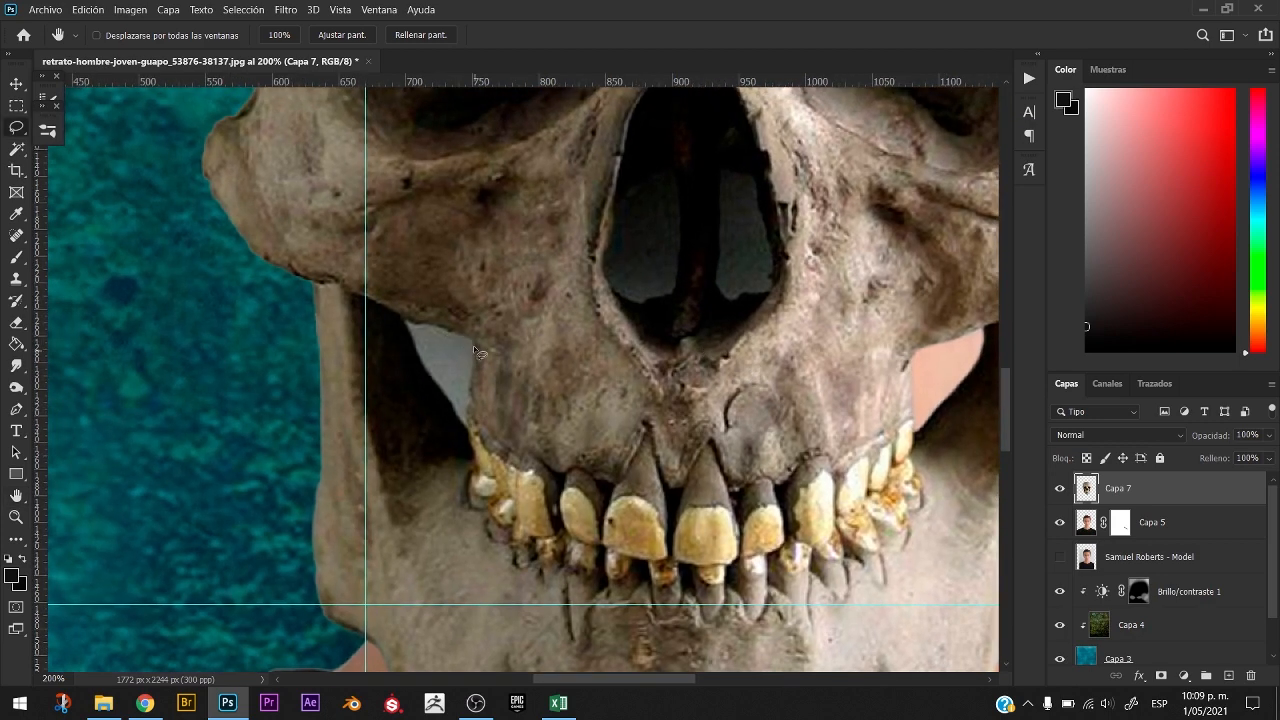
{"action": "left_click_drag", "start_coordinate": [449, 405], "coordinate": [452, 406]}
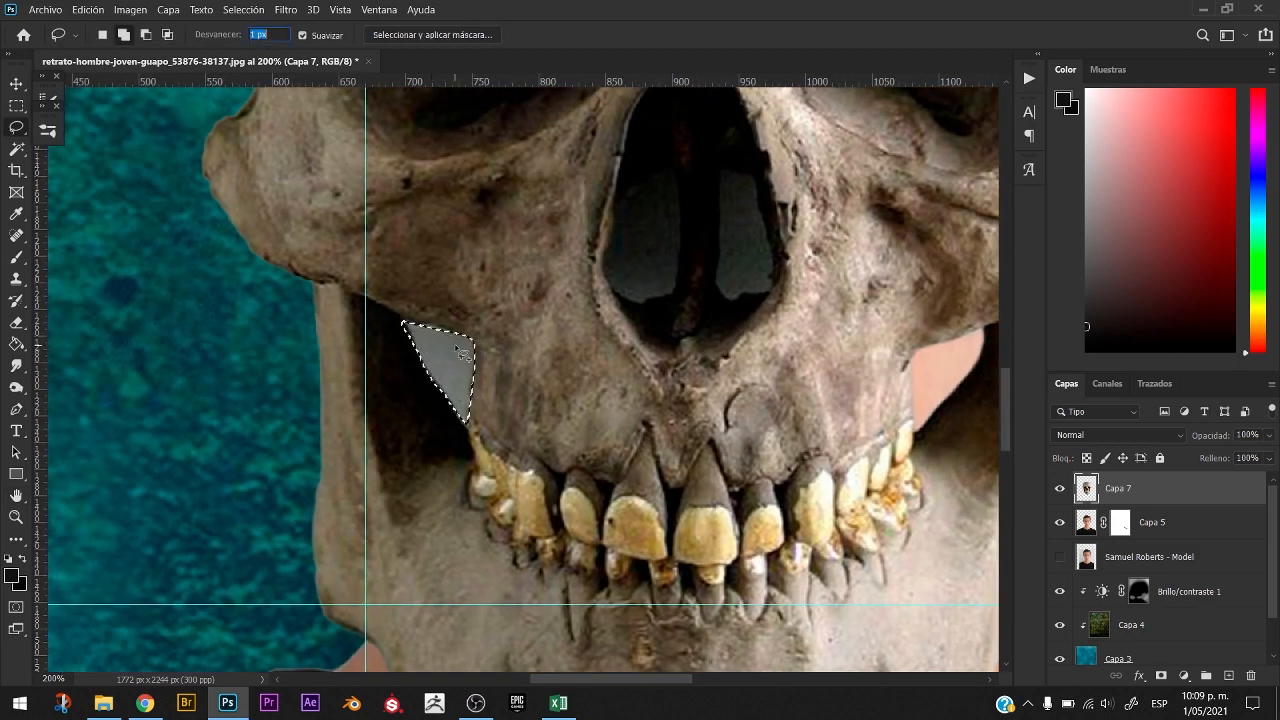
{"action": "key", "text": "Delete"}
{"action": "key", "text": "ctrl+d"}
Scale the skull to 72.28% width and 84.48% height to match the chin and side guides.
{"action": "key", "text": "ctrl+0"}
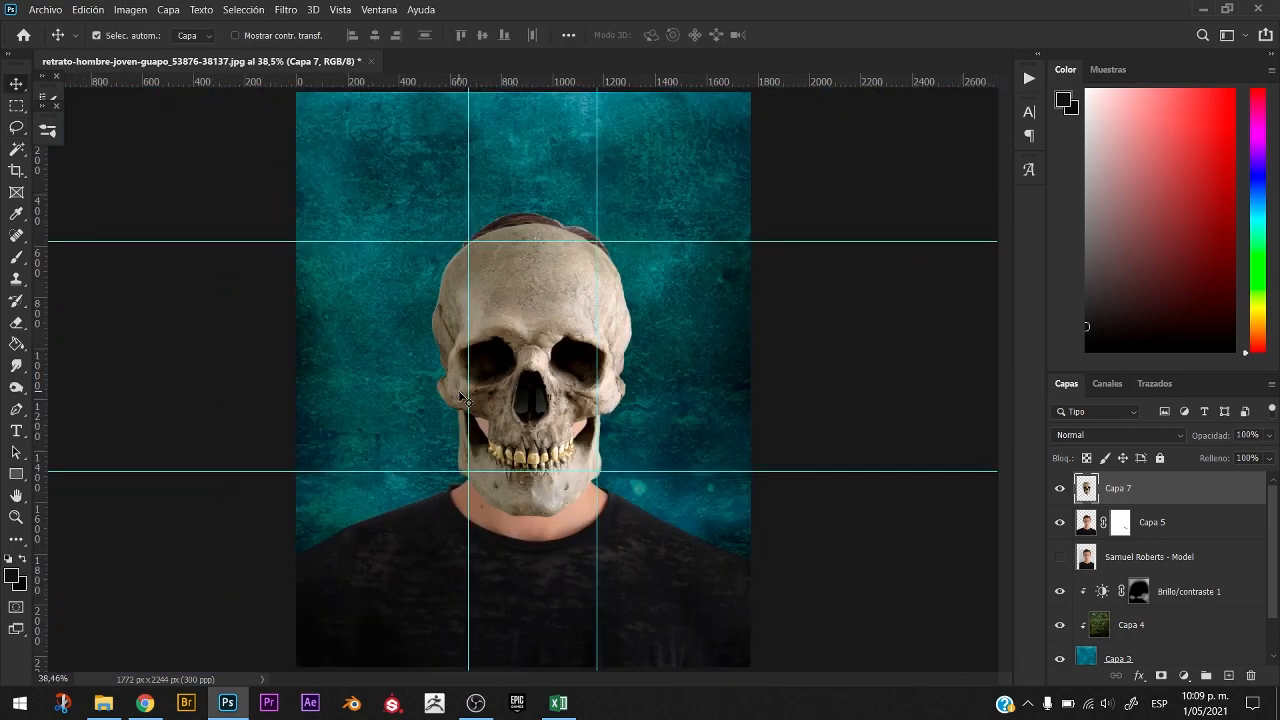
{"action": "key", "text": "ctrl+plus"}
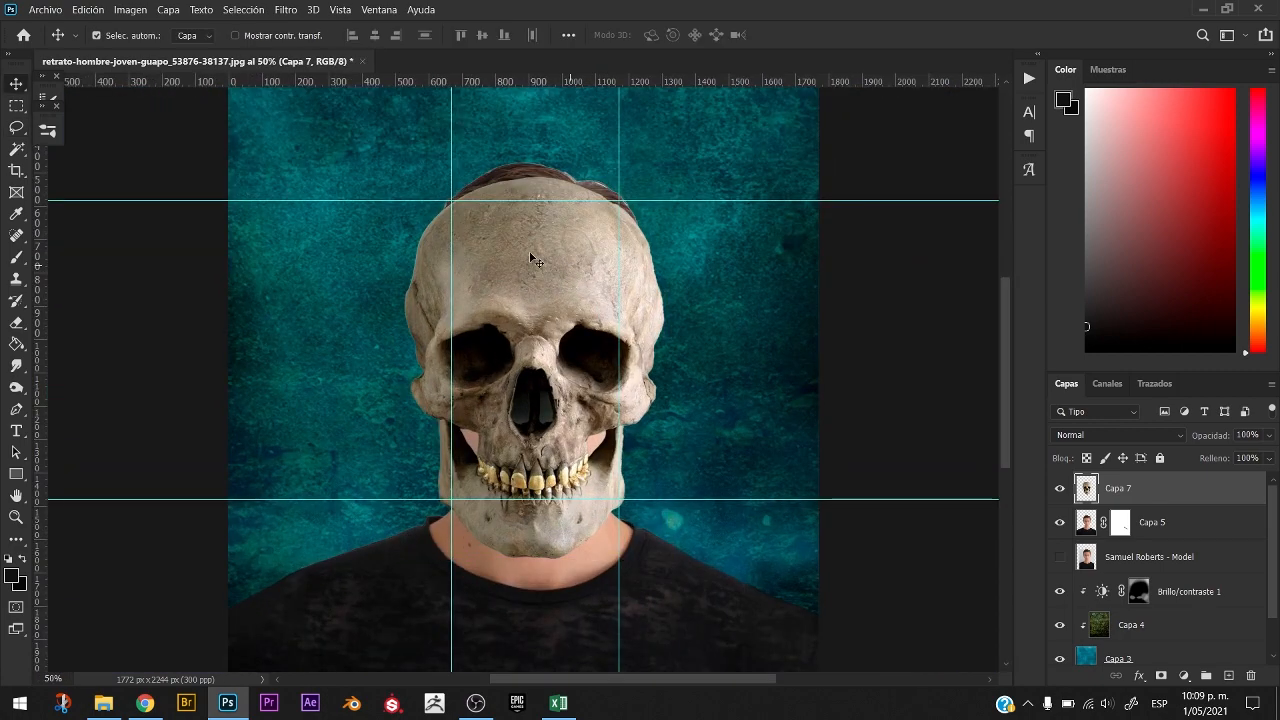
{"action": "key", "text": "ctrl+t"}
{"action": "key", "text": "Escape"}
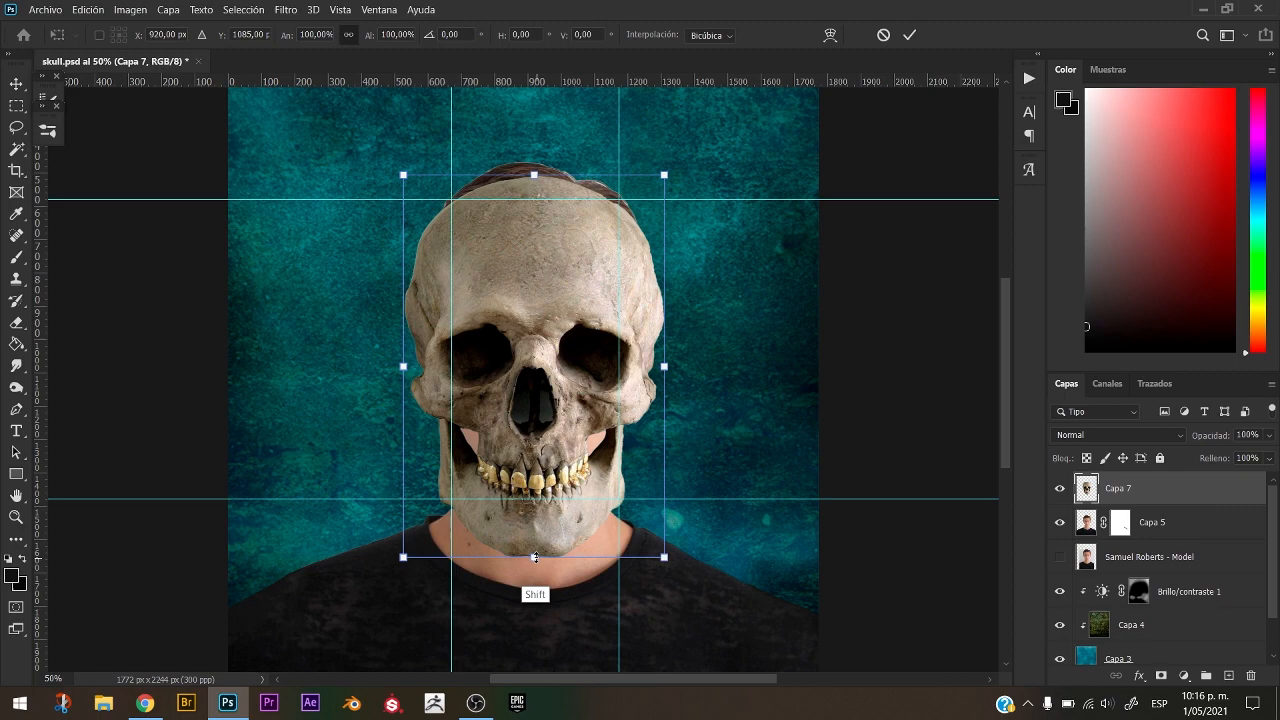
{"action": "left_click_drag", "start_coordinate": [534, 560], "coordinate": [532, 501]}
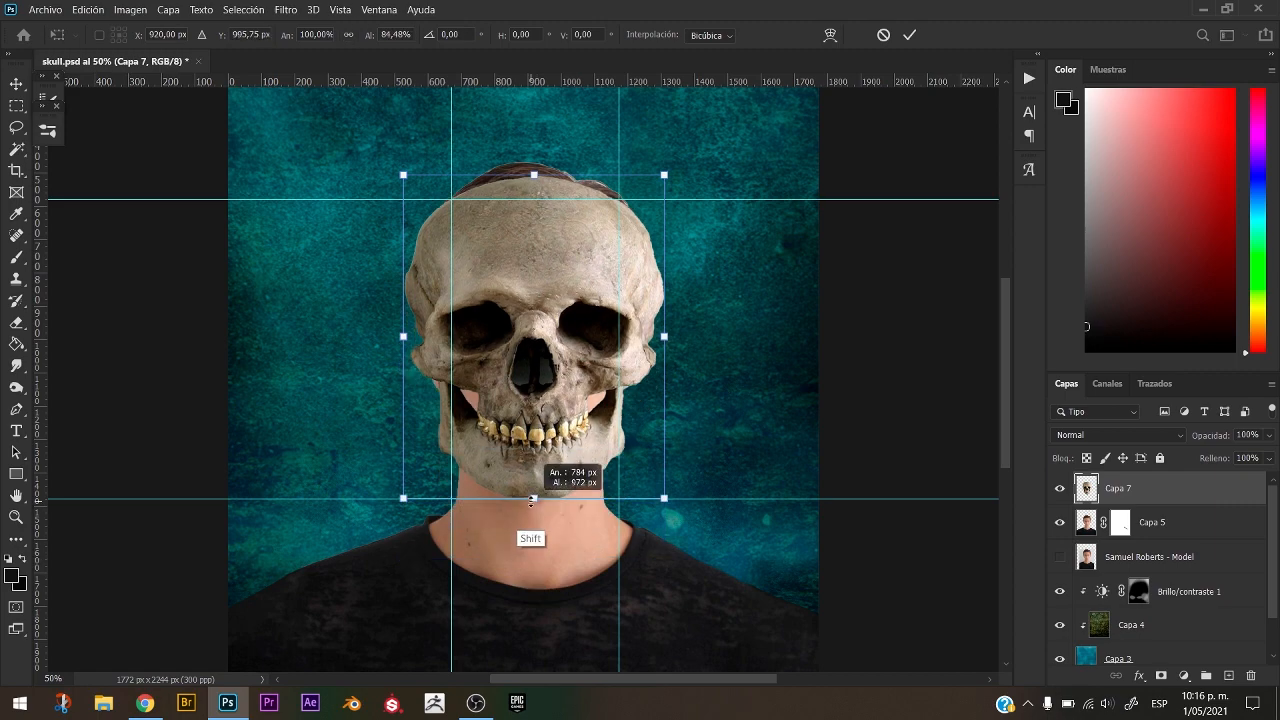
{"action": "left_click_drag", "start_coordinate": [403, 336], "coordinate": [442, 336]}
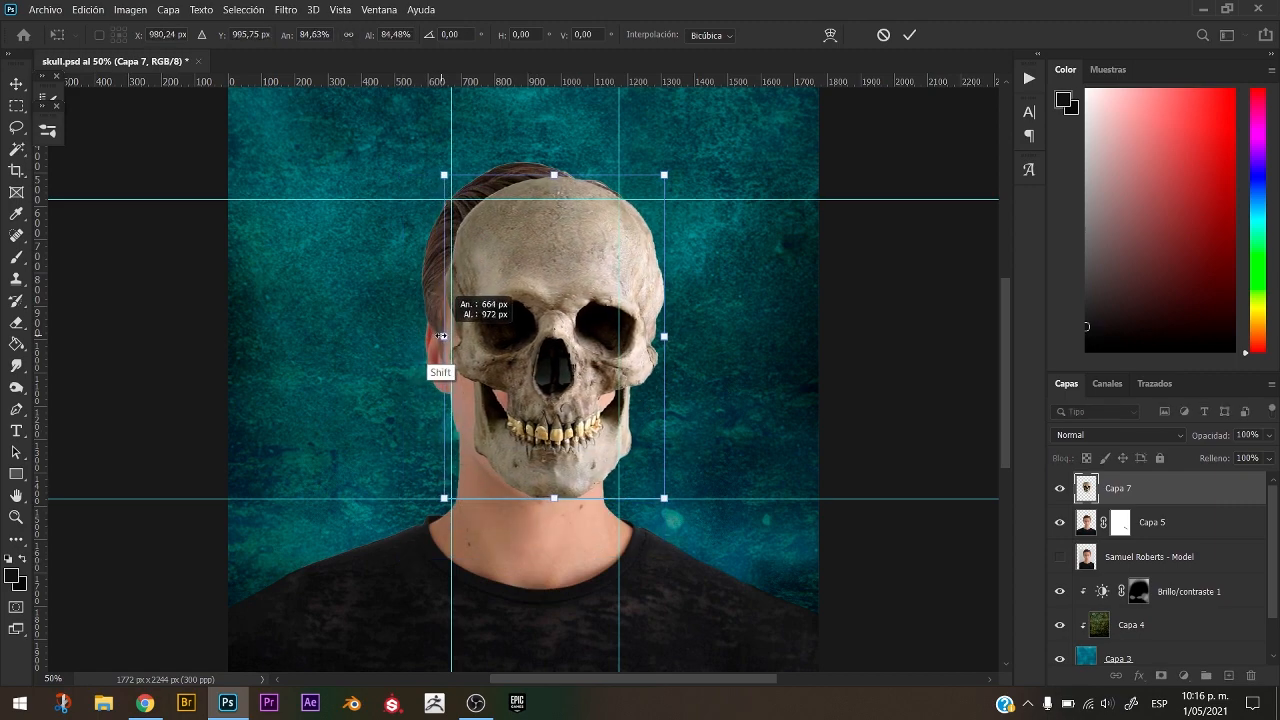
{"action": "key", "text": "ctrl+plus"}
{"action": "left_click_drag", "start_coordinate": [713, 322], "coordinate": [666, 321]}
{"action": "mouse_move", "coordinate": [413, 323]}
{"action": "left_mouse_down"}
{"action": "mouse_move", "coordinate": [389, 323]}
{"action": "mouse_move", "coordinate": [415, 323]}
{"action": "left_mouse_up"}
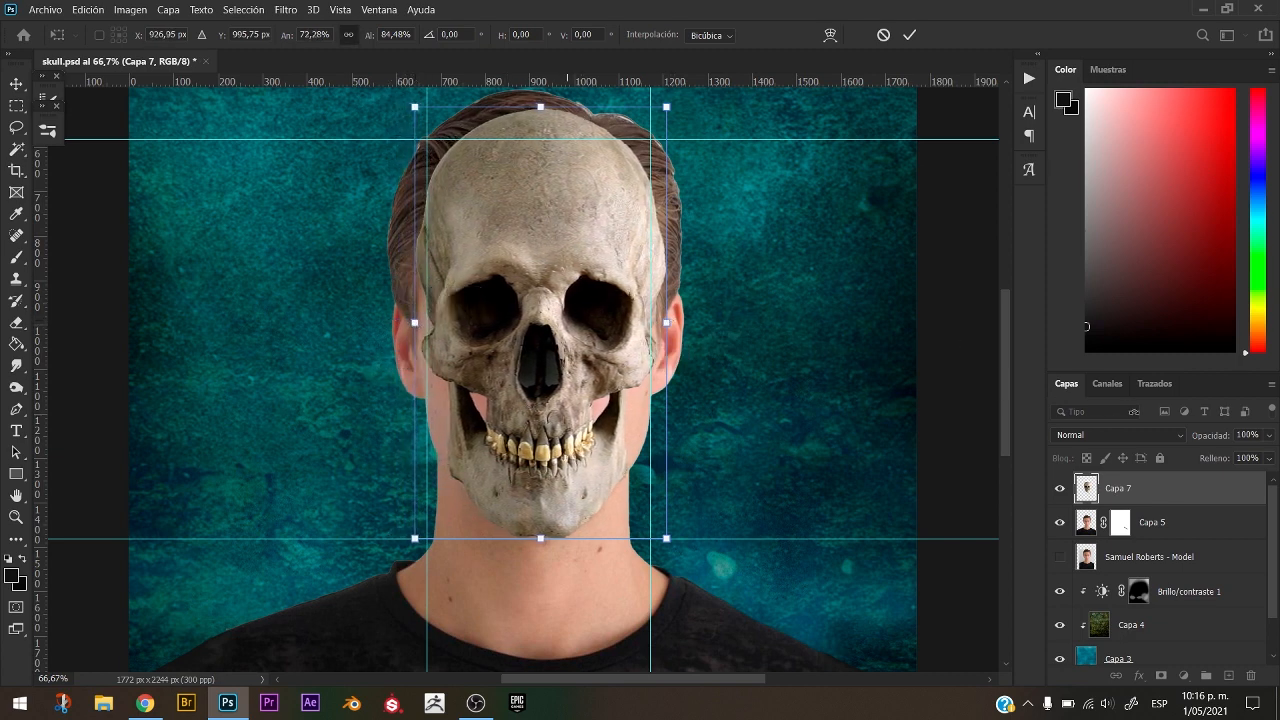
{"action": "key", "text": "Return"}
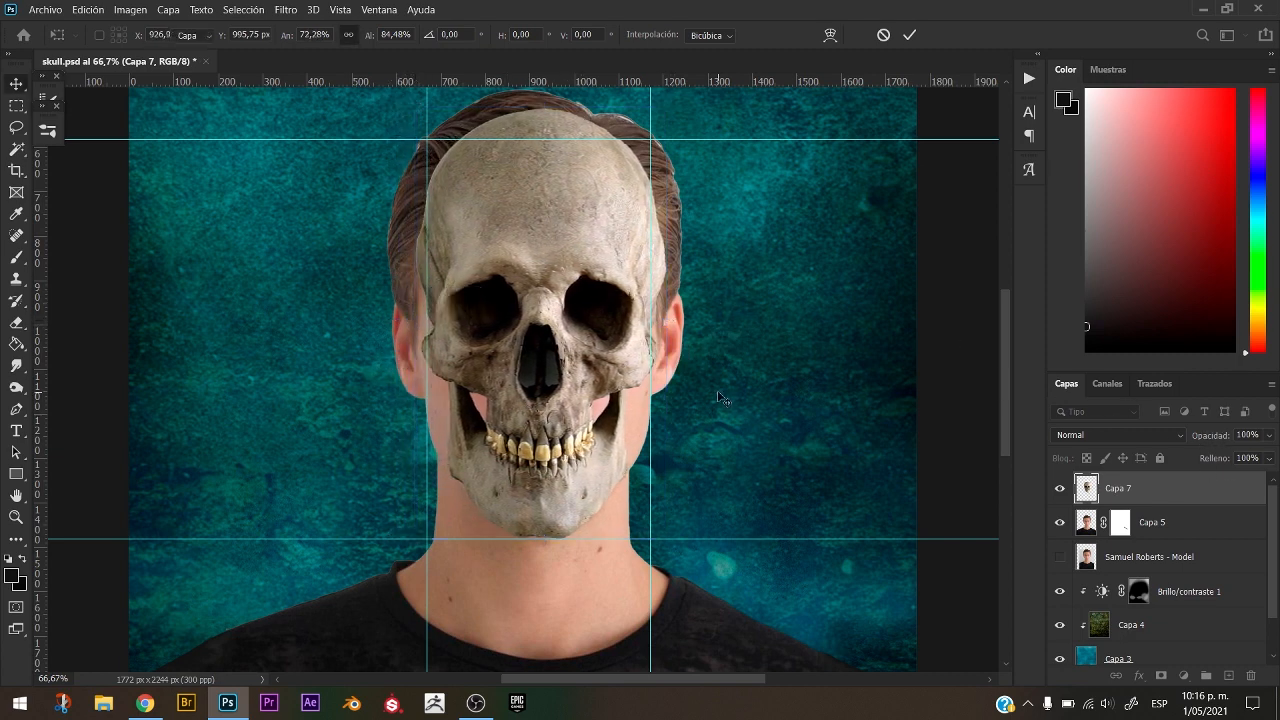
Lower the skull layer's opacity to 63% and rescale it to 107.88% width and 96.13% height to align with the face.
{"action": "left_click_drag", "start_coordinate": [1203, 437], "coordinate": [1185, 437]}
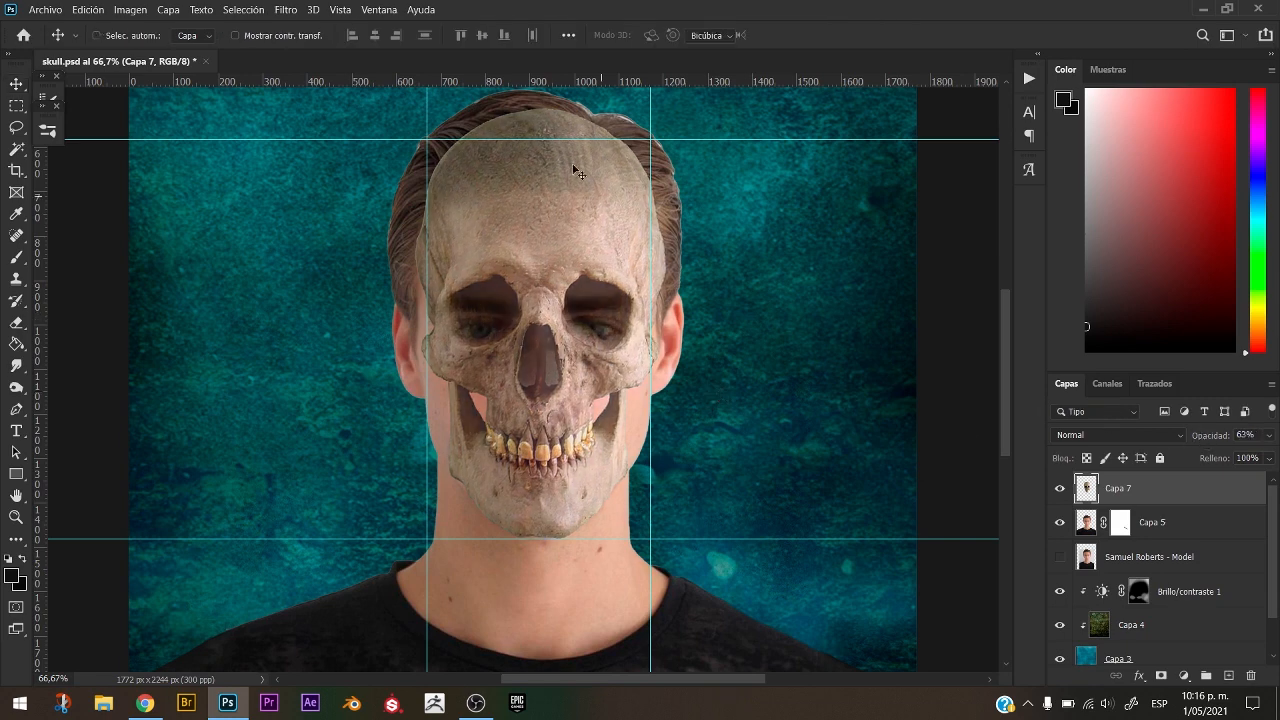
{"action": "key", "text": "ctrl+t"}
{"action": "left_click_drag", "start_coordinate": [540, 141], "coordinate": [540, 139]}
{"action": "left_click_drag", "start_coordinate": [666, 139], "coordinate": [676, 124]}
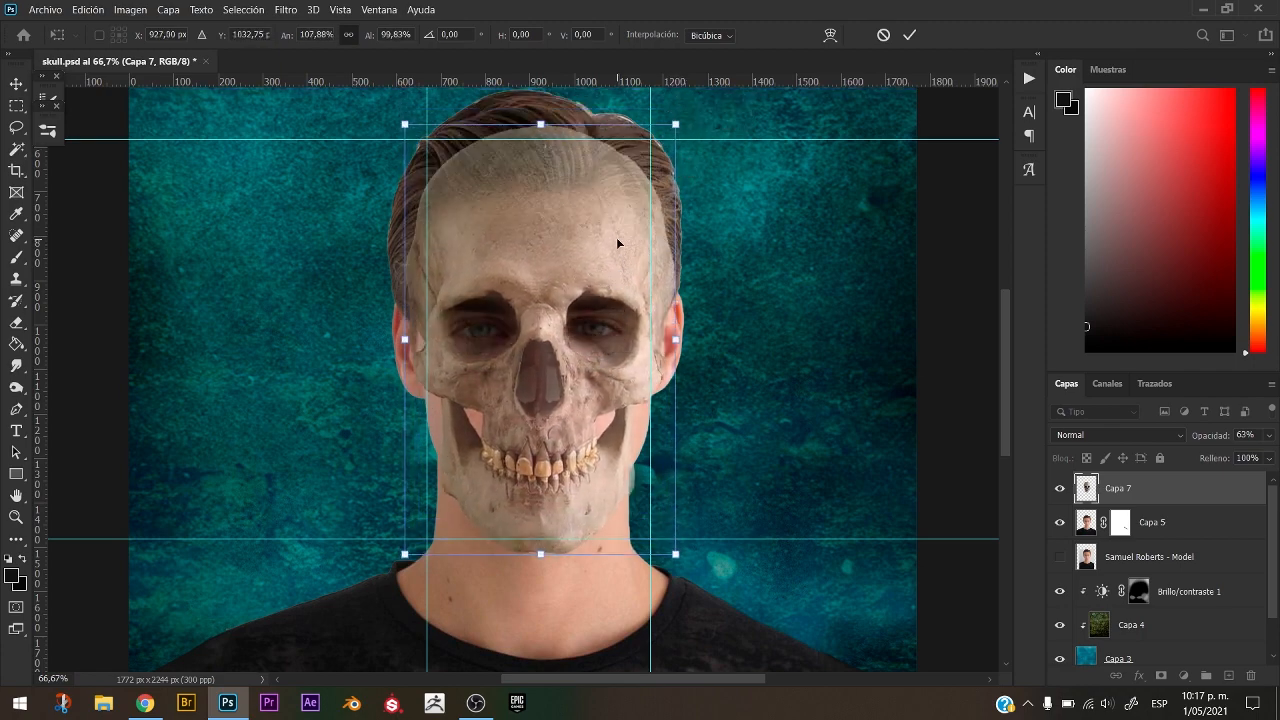
{"action": "left_click_drag", "start_coordinate": [539, 558], "coordinate": [540, 538]}
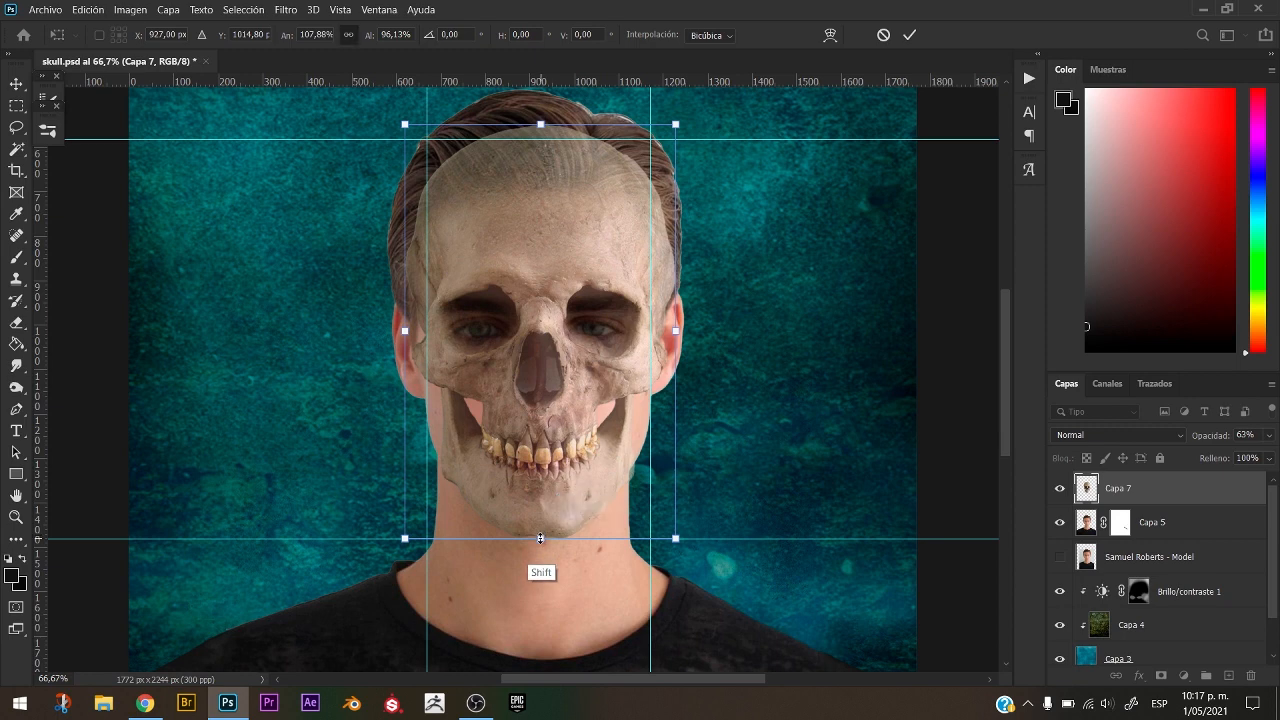
{"action": "key", "text": "Return"}
Restore the skull layer's opacity to 100% and add a layer mask to it.
{"action": "left_click", "coordinate": [1264, 478]}
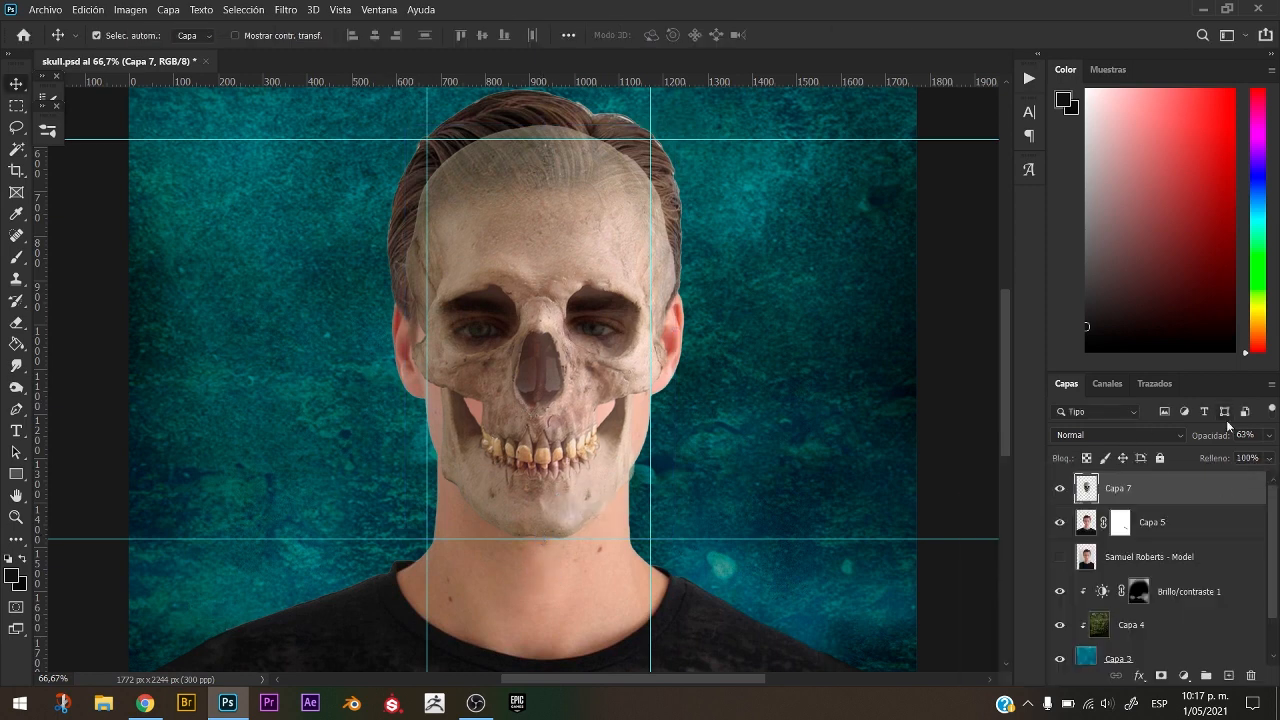
{"action": "left_click_drag", "start_coordinate": [1225, 438], "coordinate": [1262, 439]}
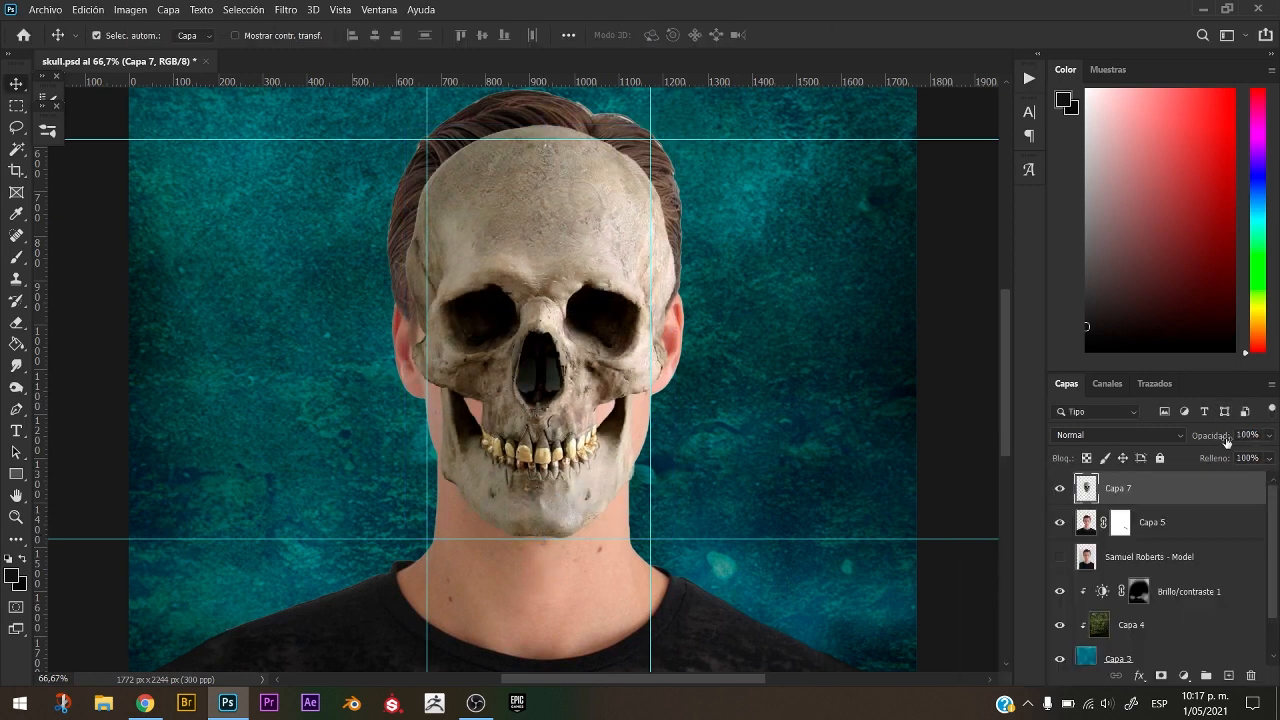
{"action": "left_click", "coordinate": [1116, 522]}
{"action": "left_click", "coordinate": [1168, 490]}
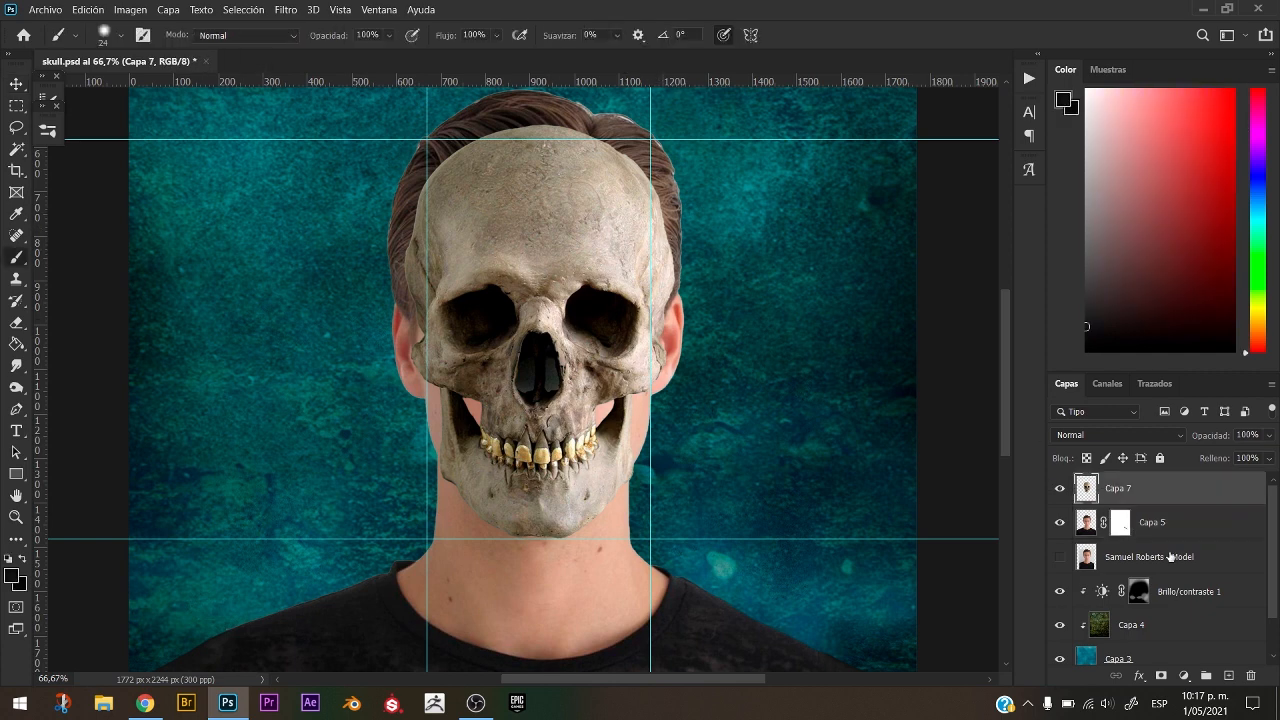
{"action": "left_click", "coordinate": [1162, 676]}
Paint black on the skull's mask with a soft 190 px brush to reveal the man's left-hand face half, and hide the guides.
{"action": "right_click", "coordinate": [364, 312]}
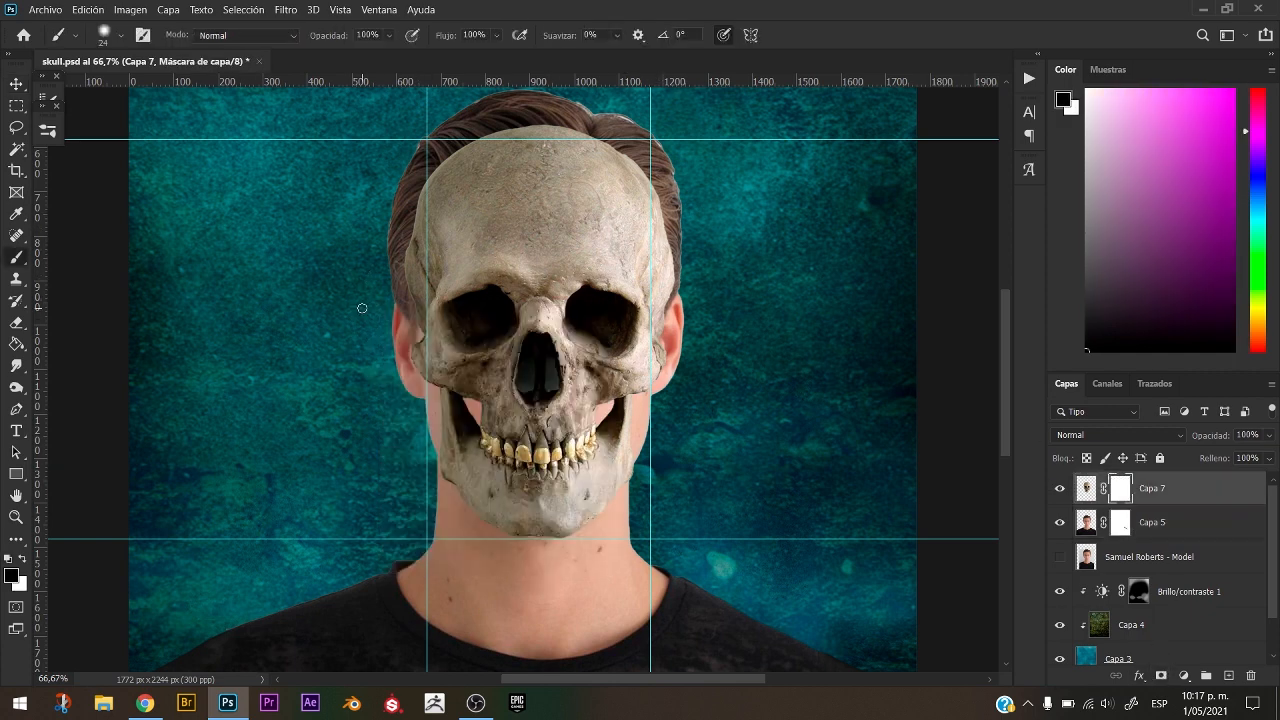
{"action": "left_click_drag", "start_coordinate": [343, 387], "coordinate": [390, 398]}
{"action": "mouse_move", "coordinate": [401, 290]}
{"action": "left_mouse_down"}
{"action": "mouse_move", "coordinate": [404, 210]}
{"action": "mouse_move", "coordinate": [422, 288]}
{"action": "left_mouse_up"}
{"action": "key", "text": "ctrl+h"}
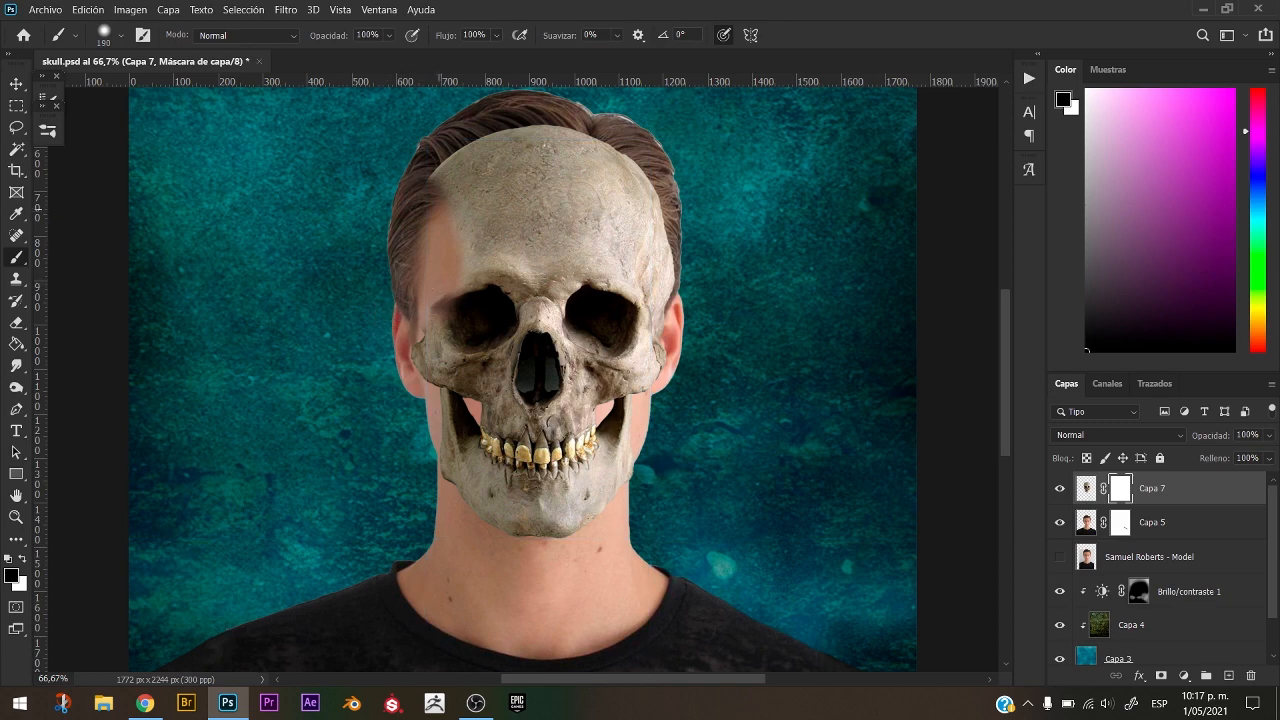
{"action": "left_click", "coordinate": [468, 154]}
{"action": "left_click", "coordinate": [461, 541], "text": "shift"}
{"action": "left_click", "coordinate": [486, 166]}
{"action": "left_click", "coordinate": [492, 531], "text": "shift"}
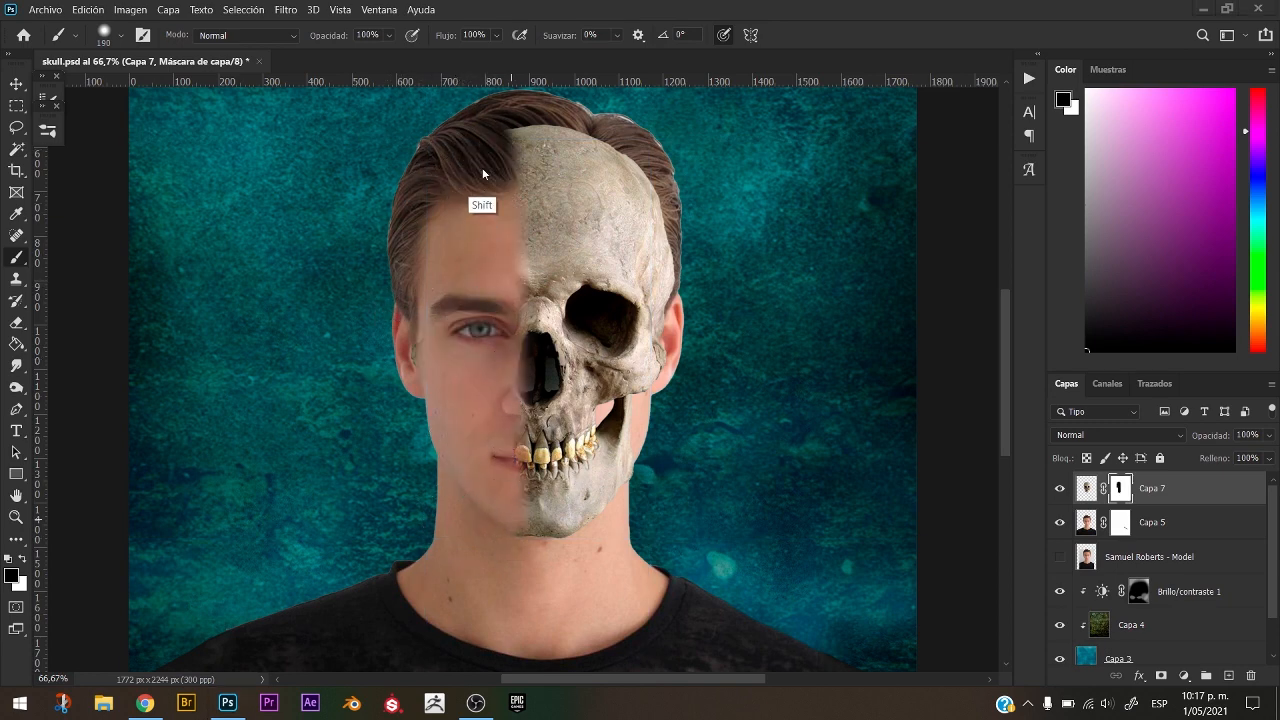
Mask the skull in a straight black line down the face's centre, then restore its inner edge in white with a 320 px brush.
{"action": "left_click", "coordinate": [505, 166]}
{"action": "left_click", "coordinate": [518, 528], "text": "shift"}
{"action": "key", "text": "x"}
{"action": "left_click_drag", "start_coordinate": [582, 357], "coordinate": [565, 385]}
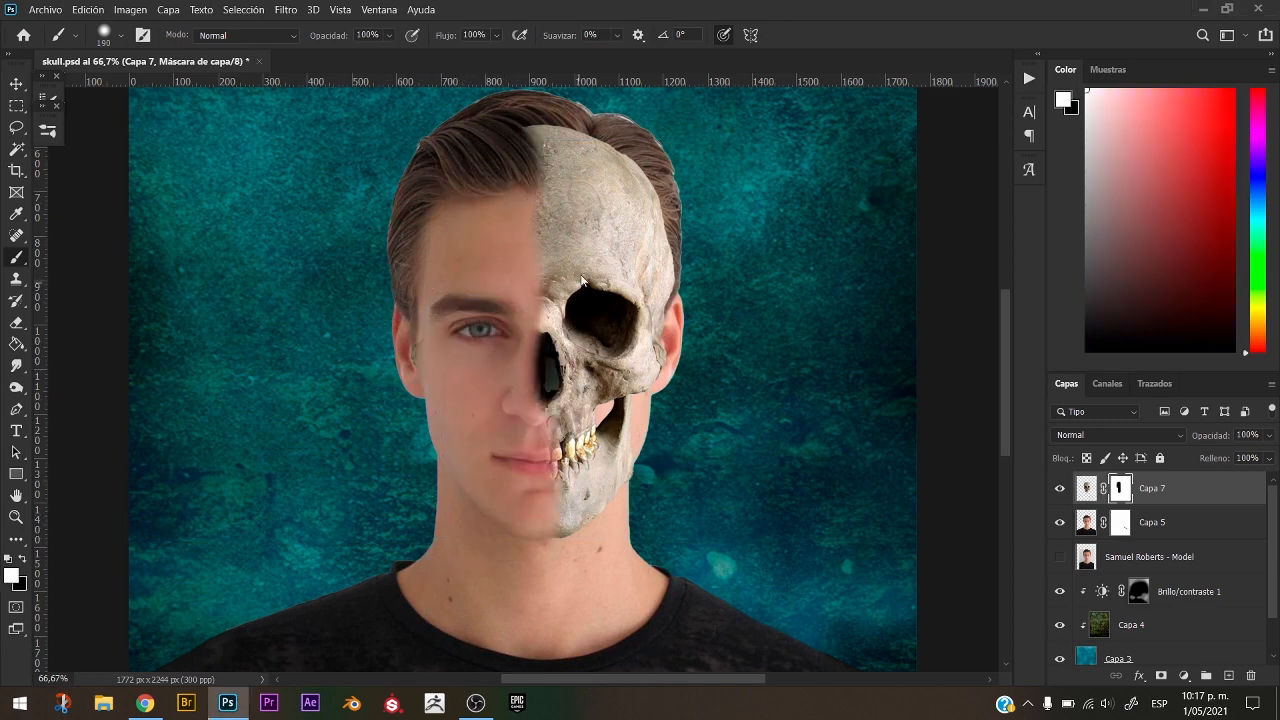
{"action": "mouse_move", "coordinate": [606, 526]}
{"action": "left_mouse_down"}
{"action": "mouse_move", "coordinate": [640, 524]}
{"action": "mouse_move", "coordinate": [594, 516]}
{"action": "mouse_move", "coordinate": [608, 520]}
{"action": "mouse_move", "coordinate": [616, 287]}
{"action": "left_mouse_up"}
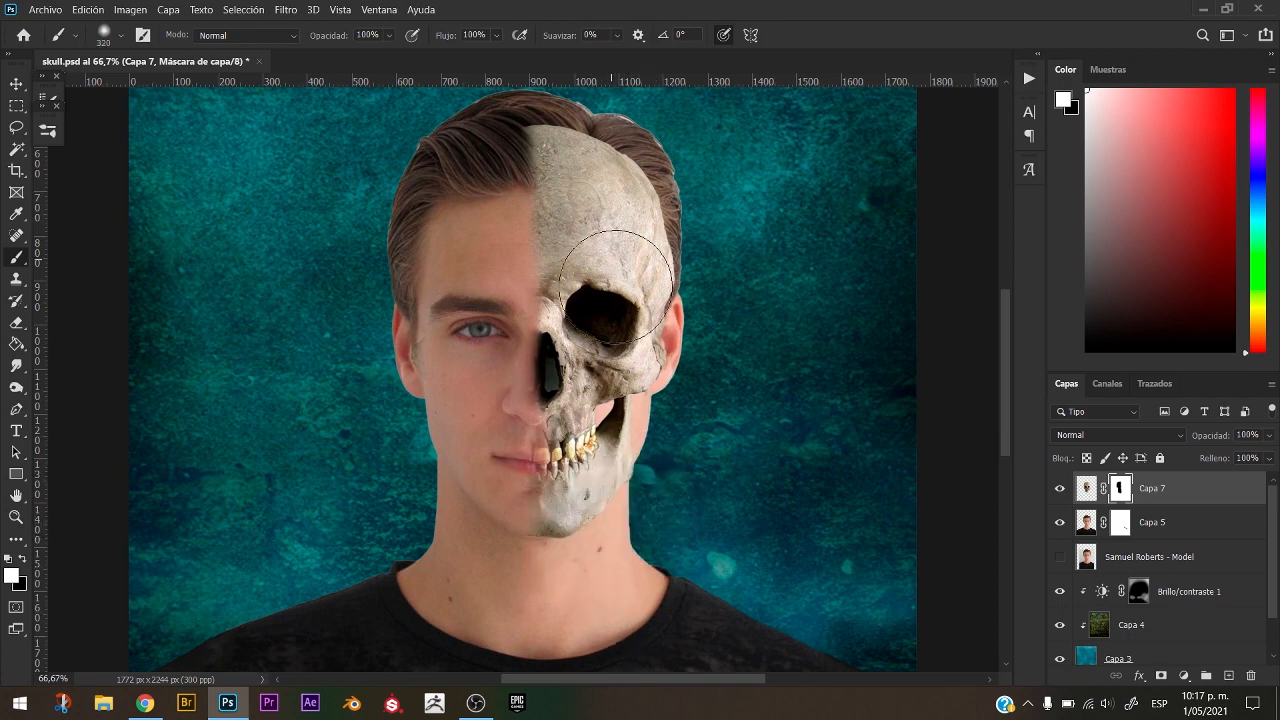
Soften the seam between face and skull by painting black and then white on the skull's mask with the 320 px brush.
{"action": "key", "text": "x"}
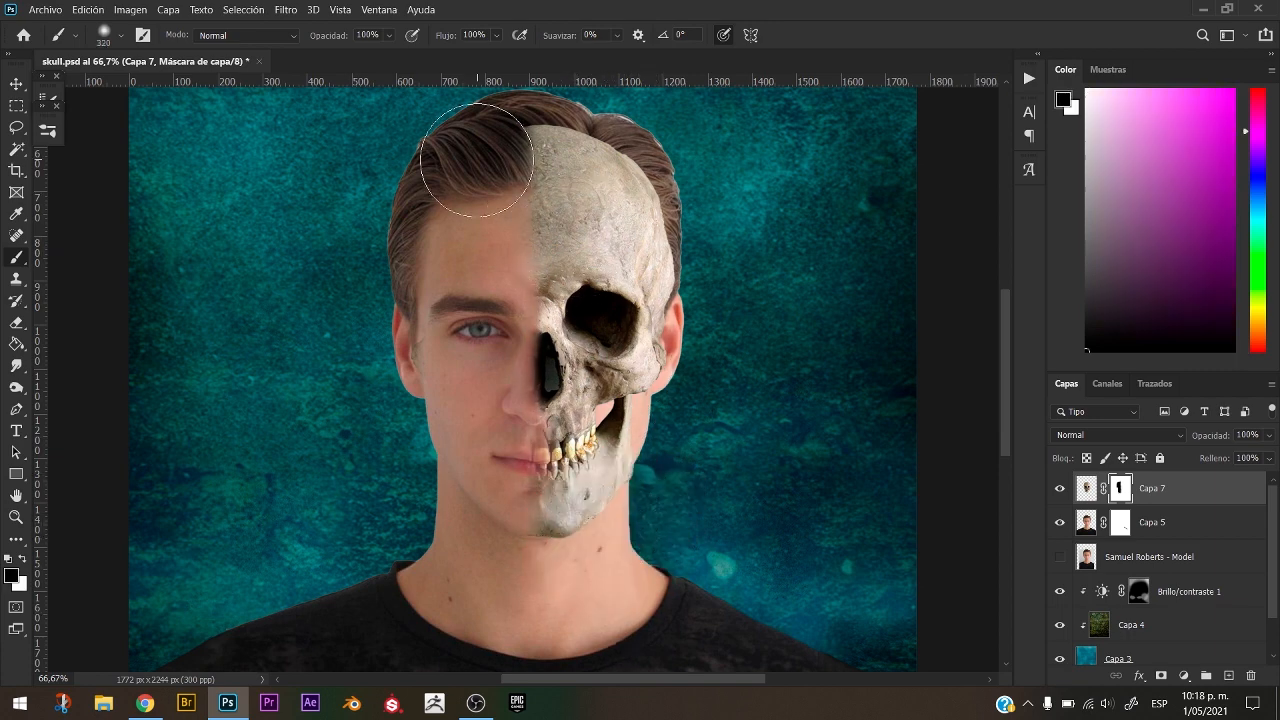
{"action": "mouse_move", "coordinate": [490, 130]}
{"action": "left_mouse_down"}
{"action": "mouse_move", "coordinate": [472, 229]}
{"action": "mouse_move", "coordinate": [476, 432]}
{"action": "mouse_move", "coordinate": [499, 568]}
{"action": "left_mouse_up"}
{"action": "key", "text": "x"}
{"action": "left_click_drag", "start_coordinate": [596, 496], "coordinate": [588, 546]}
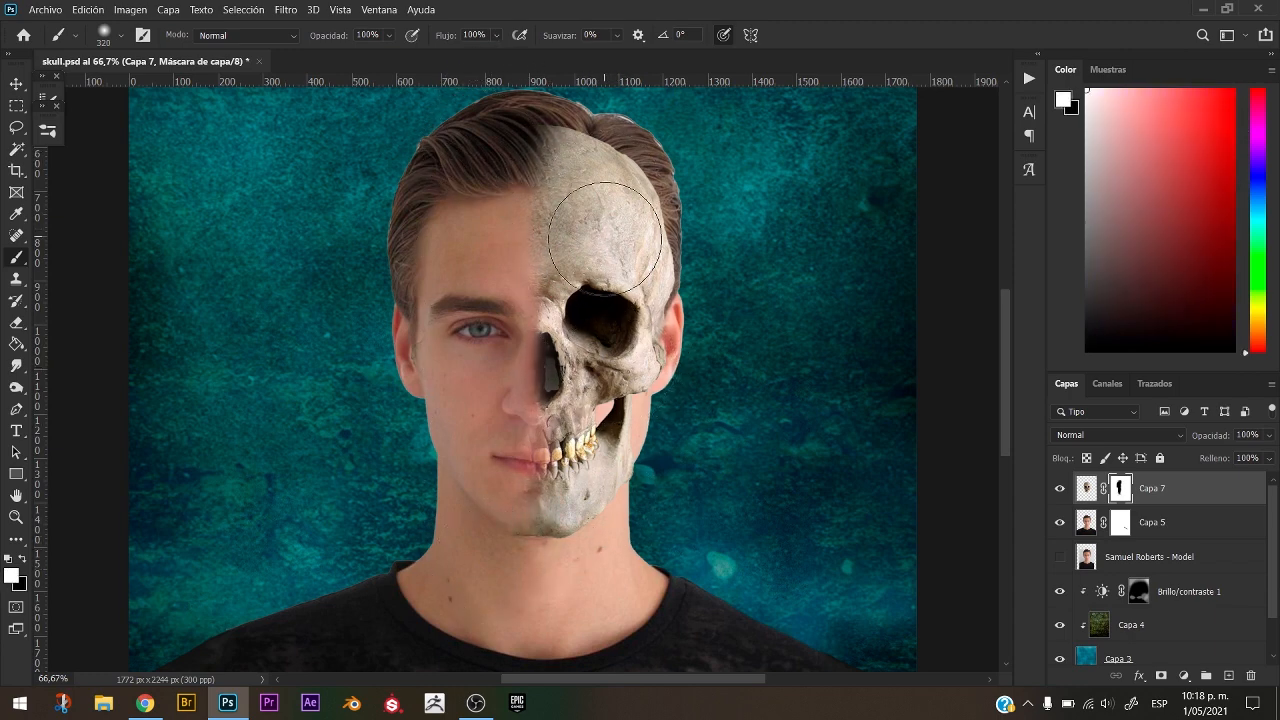
{"action": "mouse_move", "coordinate": [601, 219]}
{"action": "left_mouse_down"}
{"action": "mouse_move", "coordinate": [646, 242]}
{"action": "mouse_move", "coordinate": [600, 165]}
{"action": "left_mouse_up"}
Blend the forehead, nose and chin seam on the skull's mask, alternating black and white with a 377 px brush at 57% opacity.
{"action": "key", "text": "x"}
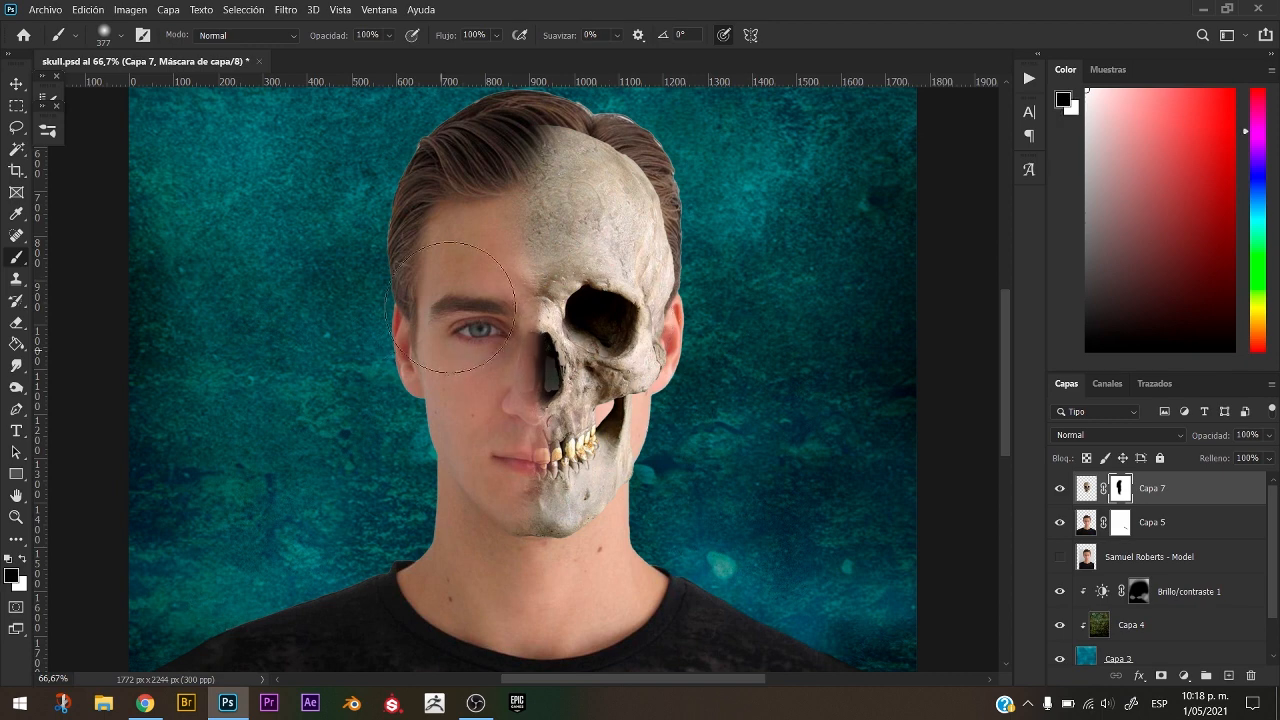
{"action": "key", "text": "x"}
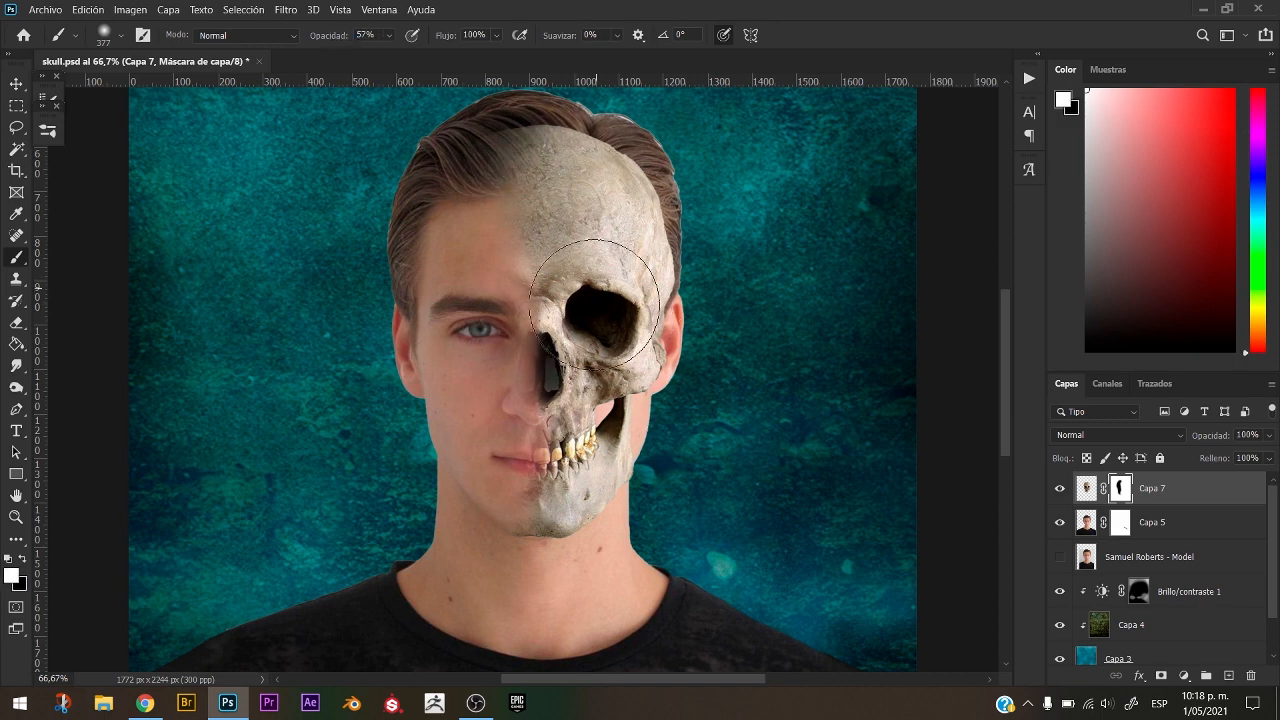
{"action": "key", "text": "x"}
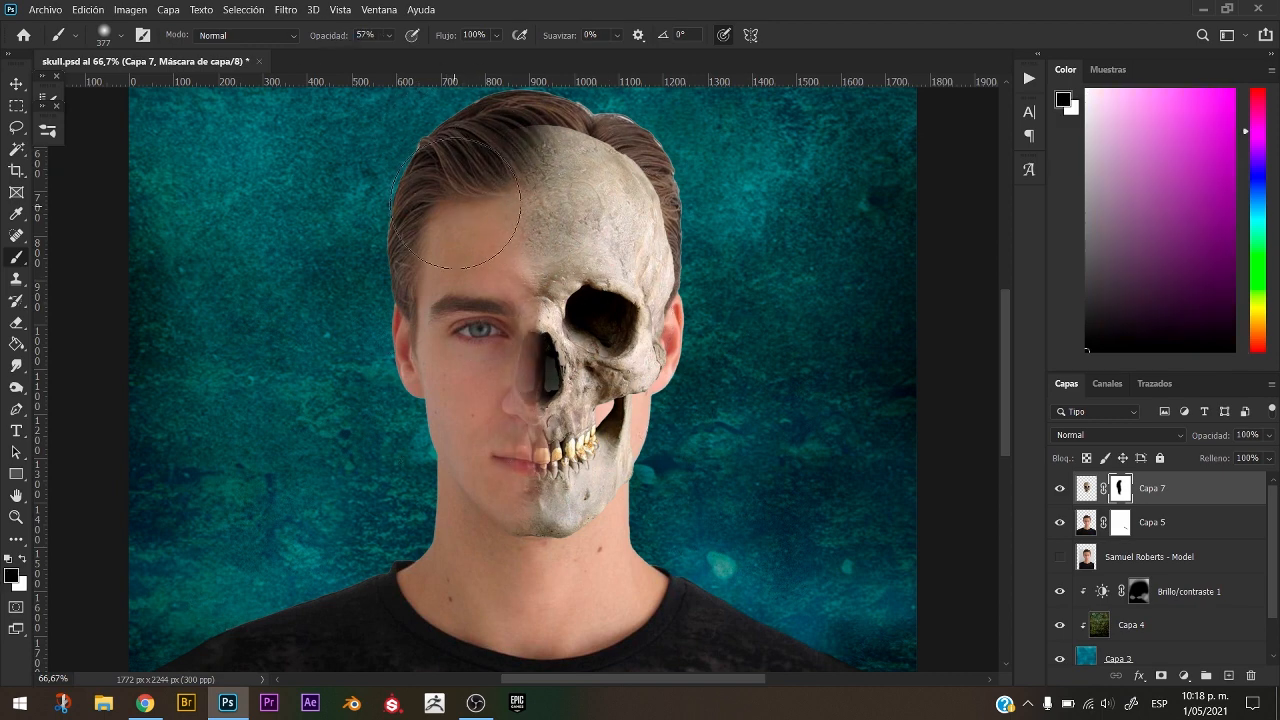
{"action": "key", "text": "x"}
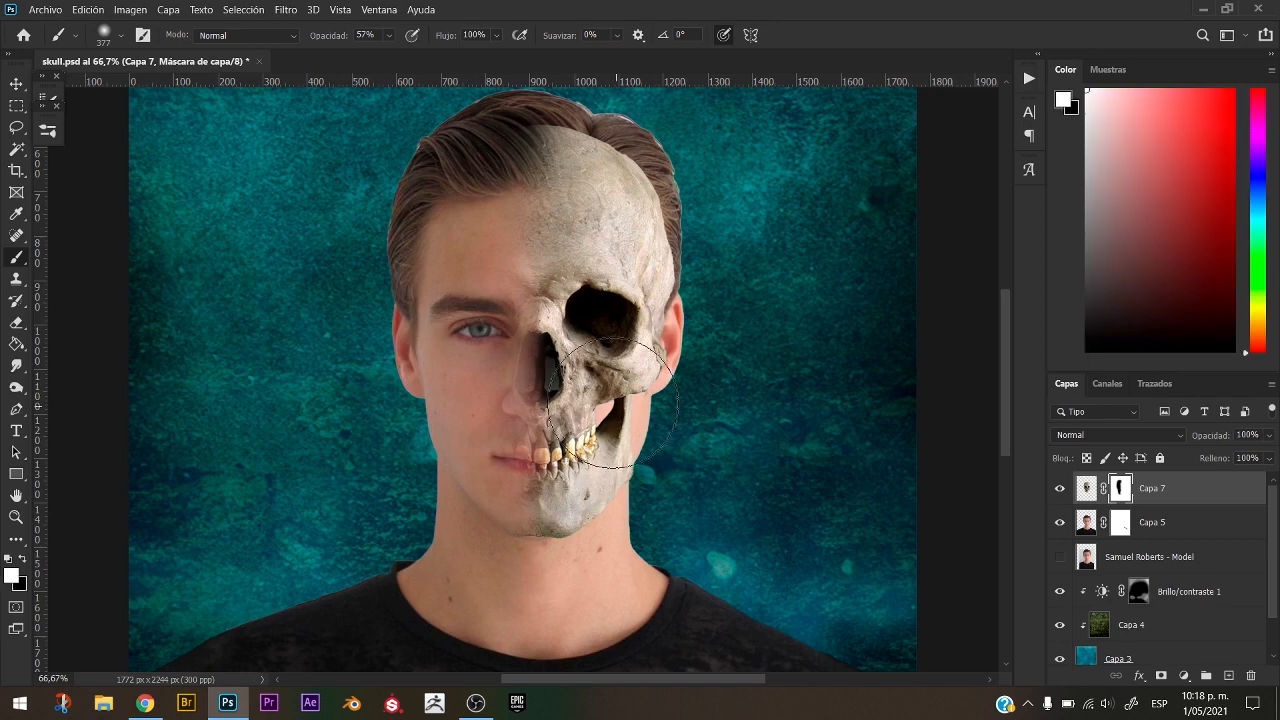
{"action": "key", "text": "x"}
{"action": "left_click_drag", "start_coordinate": [471, 253], "coordinate": [450, 495]}
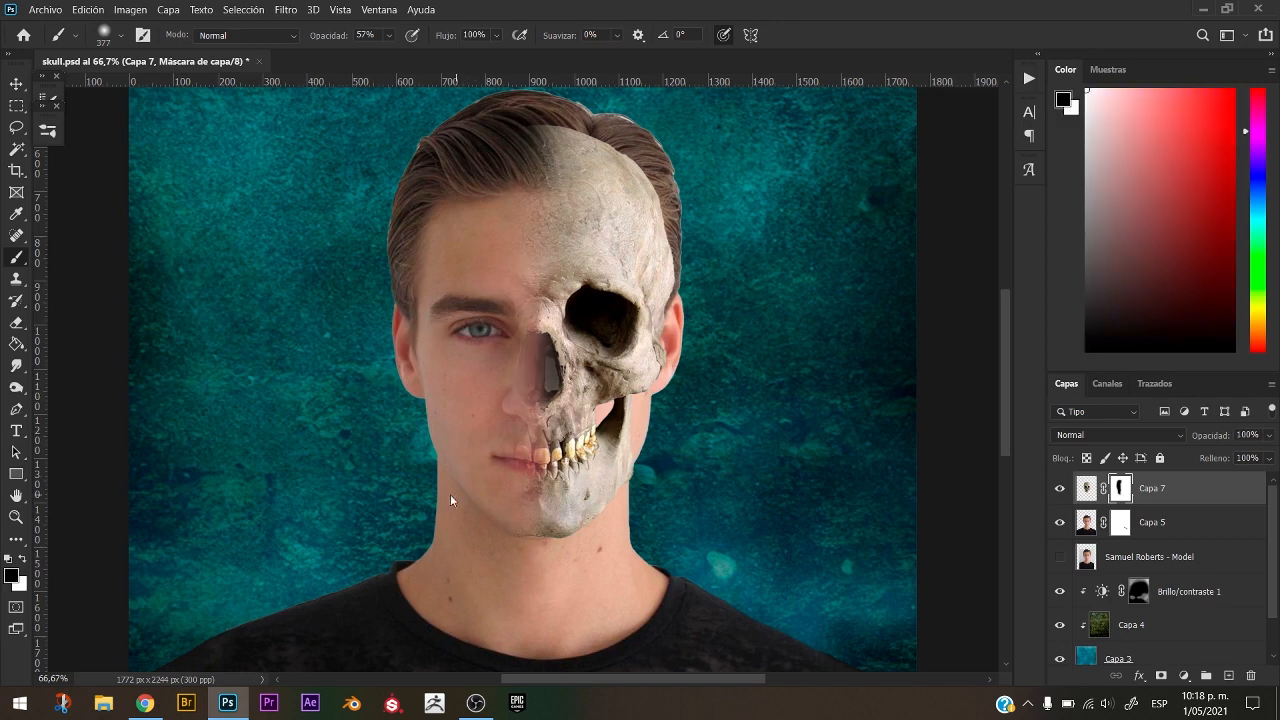
Paint black on Capa 5's mask to hide the man's ear, cheek and hair behind the skull, reducing the soft brush to 175 px.
{"action": "left_click", "coordinate": [1120, 521]}
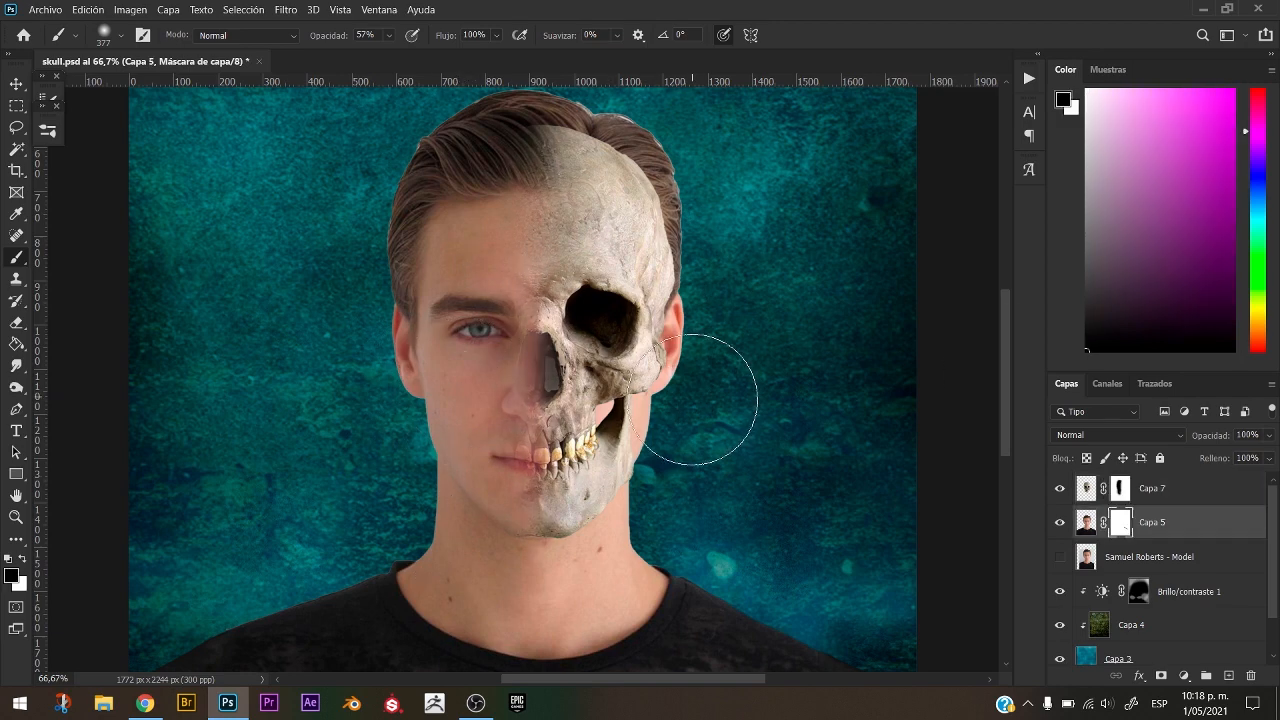
{"action": "key", "text": "x"}
{"action": "key", "text": "x"}
{"action": "mouse_move", "coordinate": [690, 417]}
{"action": "left_mouse_down"}
{"action": "mouse_move", "coordinate": [692, 332]}
{"action": "mouse_move", "coordinate": [656, 411]}
{"action": "mouse_move", "coordinate": [663, 363]}
{"action": "mouse_move", "coordinate": [668, 415]}
{"action": "left_mouse_up"}
{"action": "right_click", "coordinate": [706, 320], "text": "alt"}
{"action": "right_click", "coordinate": [673, 396], "text": "alt"}
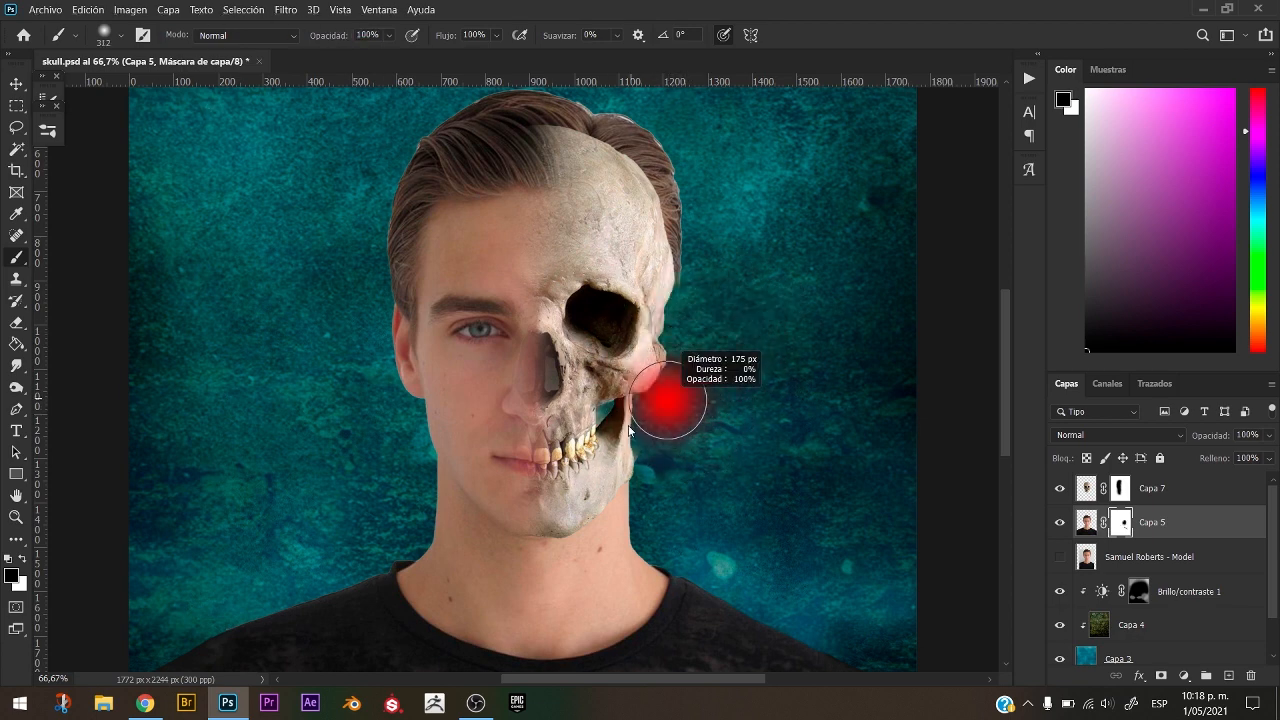
{"action": "mouse_move", "coordinate": [660, 300]}
{"action": "left_mouse_down"}
{"action": "mouse_move", "coordinate": [643, 155]}
{"action": "mouse_move", "coordinate": [622, 115]}
{"action": "mouse_move", "coordinate": [597, 173]}
{"action": "left_mouse_up"}
{"action": "key", "text": "ctrl+minus"}
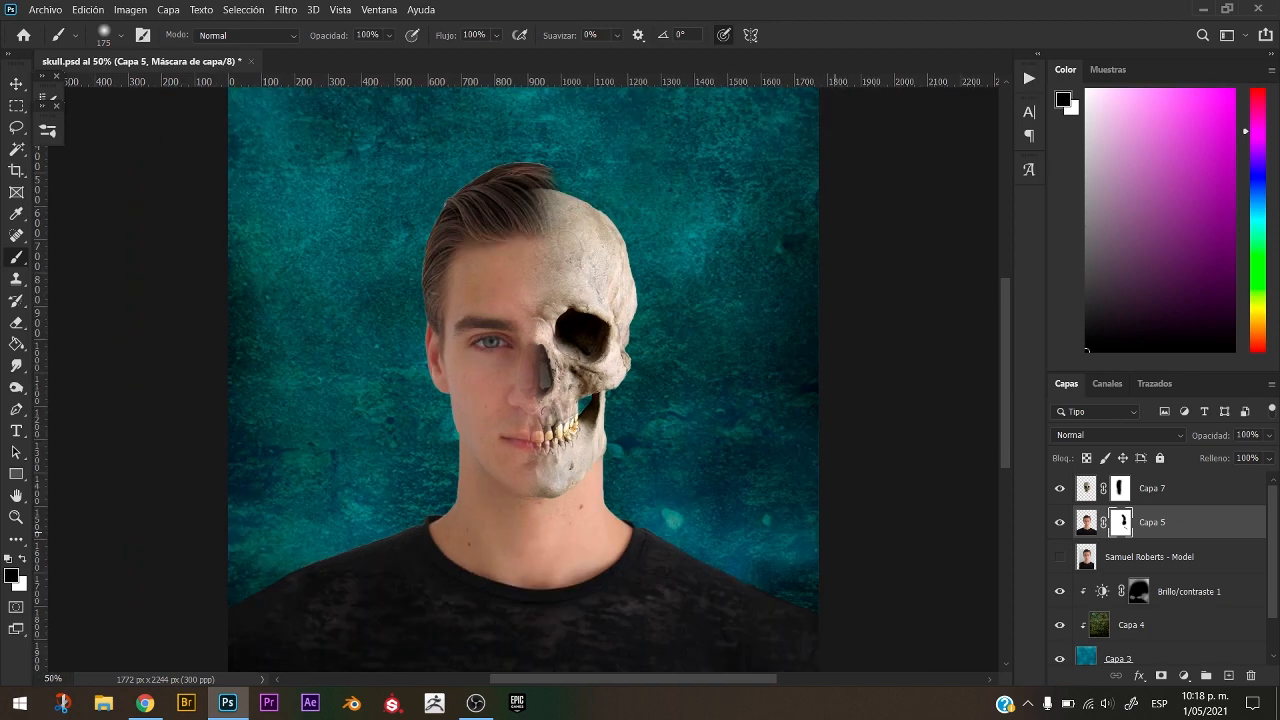
Restore some hair in white on Capa 5's mask, then hide the skull over the hairline in black on Capa 7's mask.
{"action": "key", "text": "x"}
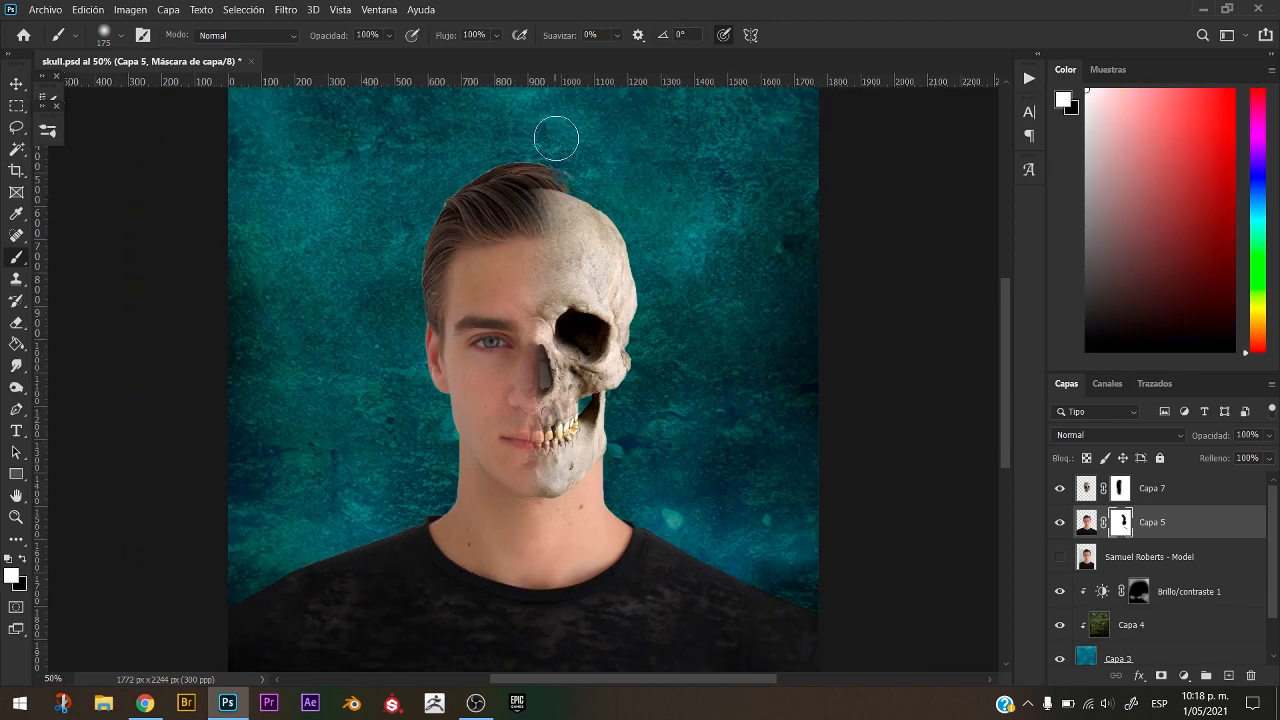
{"action": "left_click", "coordinate": [1121, 489]}
{"action": "key", "text": "x"}
{"action": "left_click_drag", "start_coordinate": [530, 210], "coordinate": [508, 214]}
{"action": "right_click", "coordinate": [508, 214], "text": "alt"}
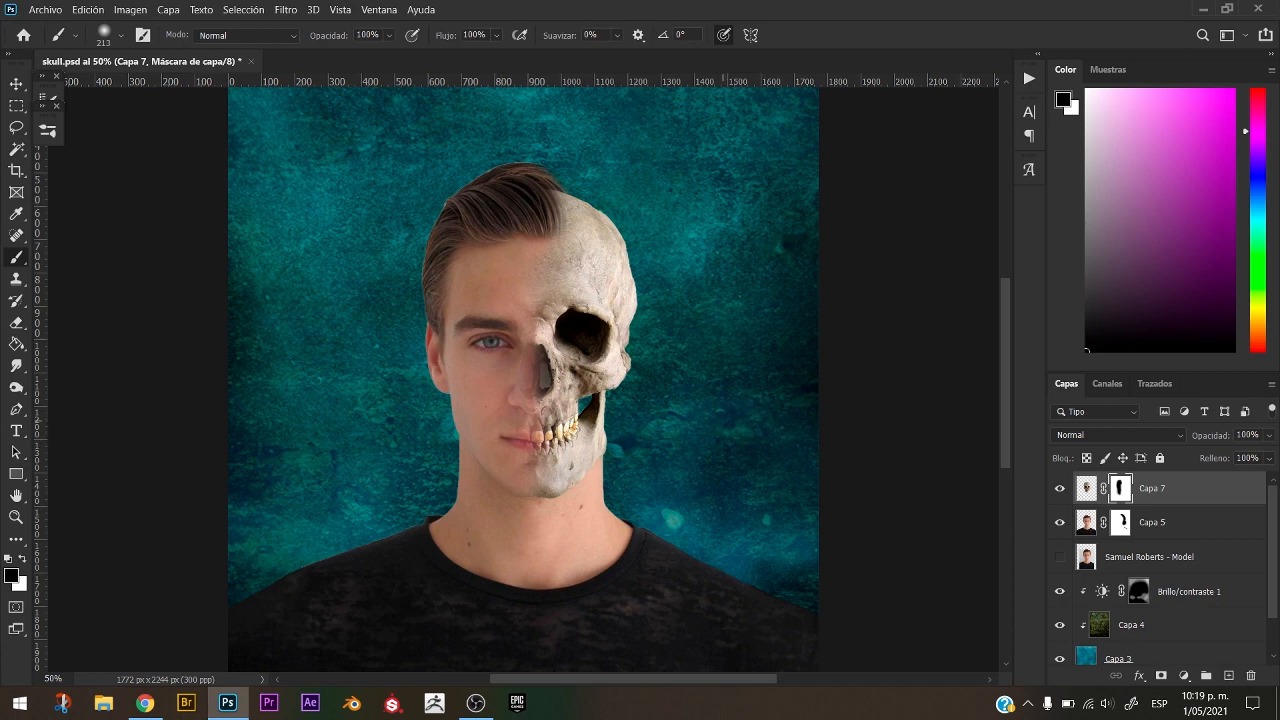
Reduce the skull's height to 96.21% from its top edge.
{"action": "left_click", "coordinate": [1086, 488]}
{"action": "key", "text": "ctrl+t"}
{"action": "left_click_drag", "start_coordinate": [538, 193], "coordinate": [537, 201]}
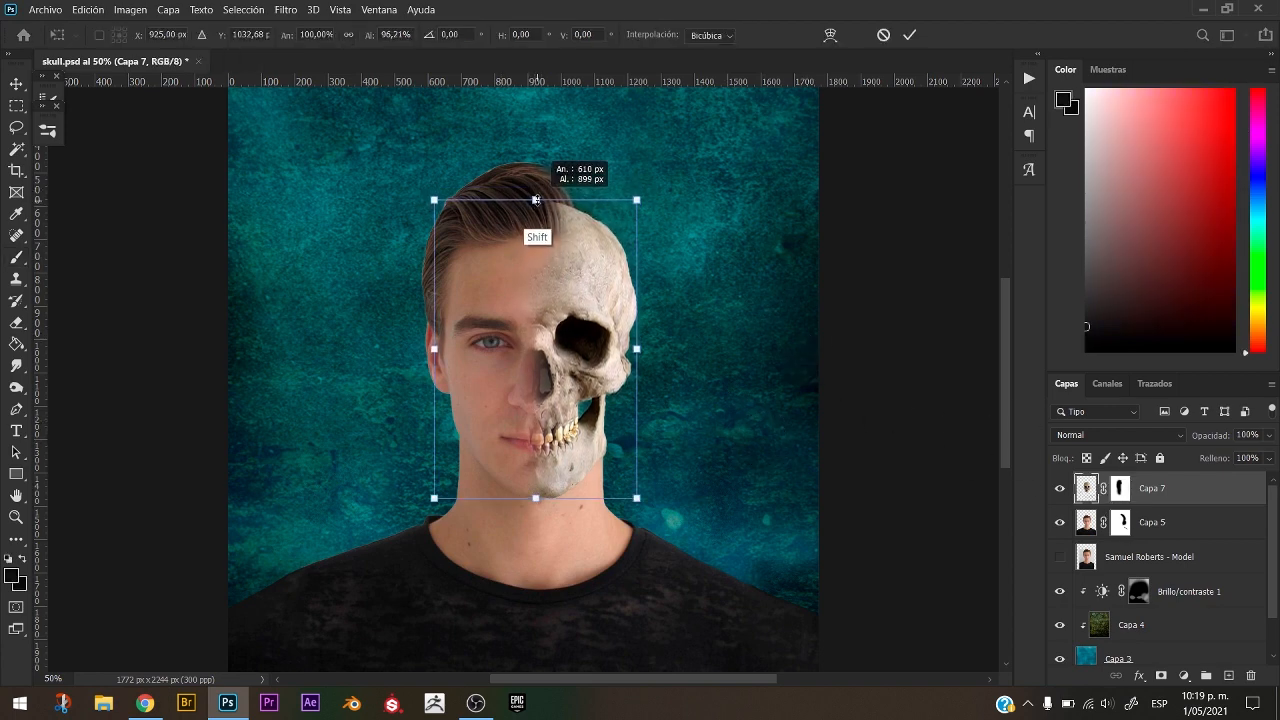
{"action": "key", "text": "Return"}
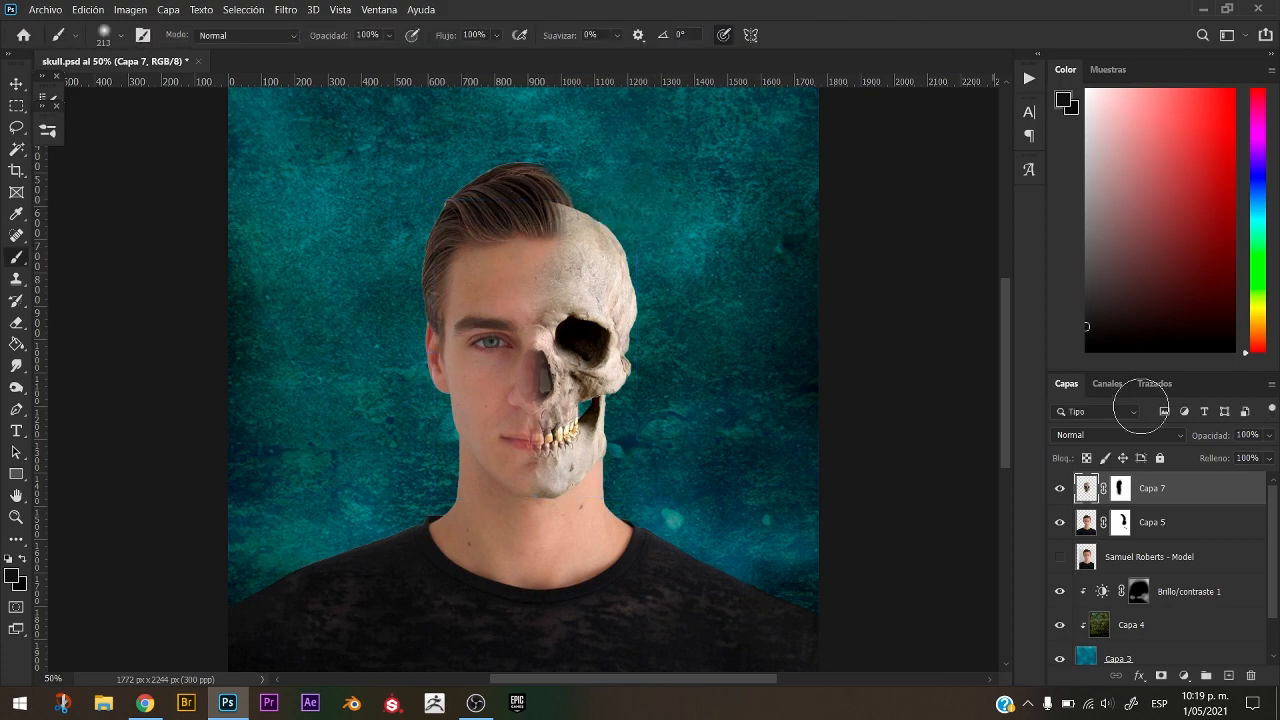
Select the skull's eye socket, including its bony rim, with a freehand Lasso outline.
{"action": "key", "text": "super+a"}
{"action": "key", "text": "ctrl+plus"}
{"action": "key", "text": "ctrl+plus"}
{"action": "key", "text": "ctrl+plus"}
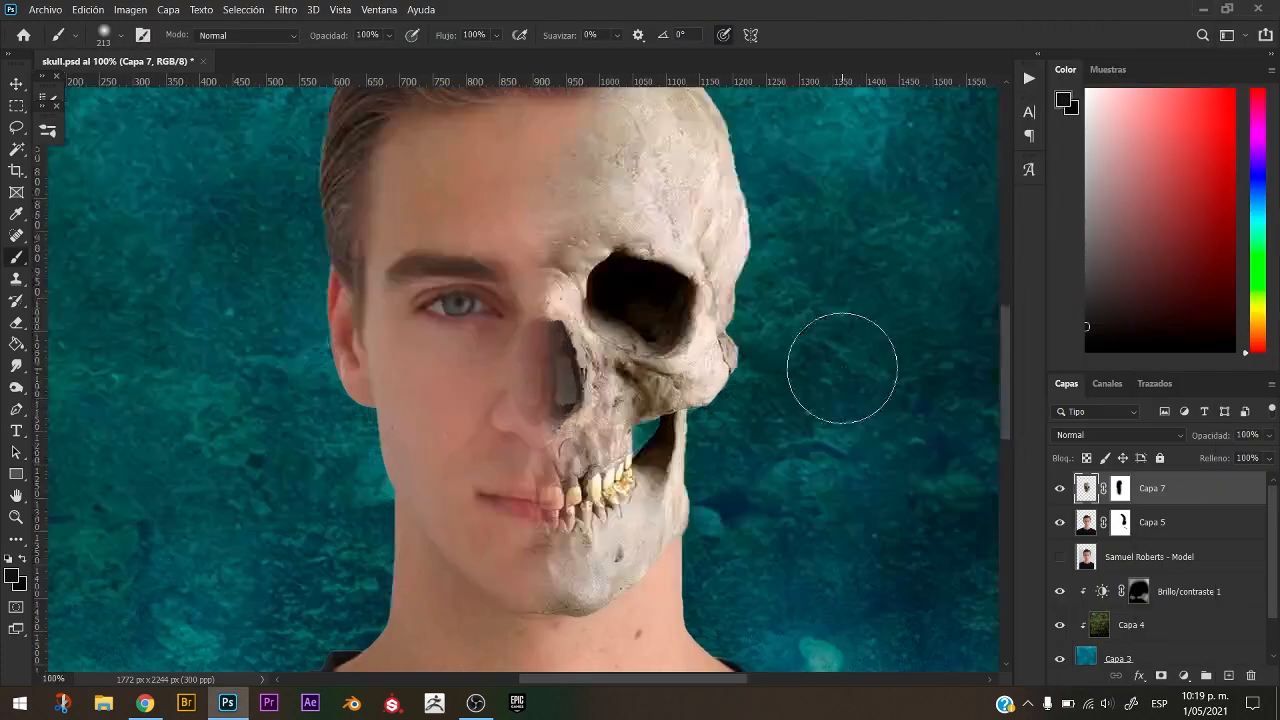
{"action": "key", "text": "space"}
{"action": "mouse_move", "coordinate": [681, 280]}
{"action": "left_mouse_down"}
{"action": "mouse_move", "coordinate": [548, 433]}
{"action": "mouse_move", "coordinate": [508, 443]}
{"action": "left_mouse_up"}
{"action": "key", "text": "l"}
{"action": "mouse_move", "coordinate": [726, 372]}
{"action": "left_mouse_down"}
{"action": "mouse_move", "coordinate": [719, 341]}
{"action": "mouse_move", "coordinate": [490, 289]}
{"action": "left_mouse_up"}
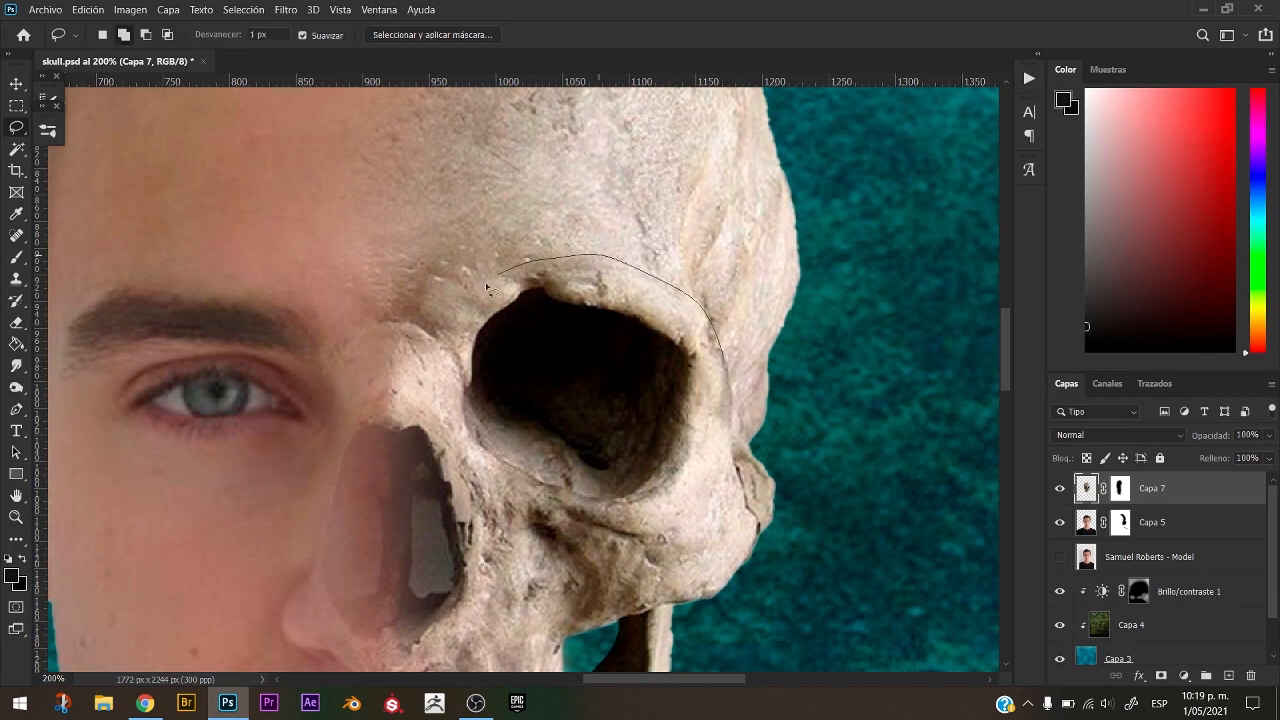
{"action": "left_click_drag", "start_coordinate": [620, 524], "coordinate": [704, 438]}
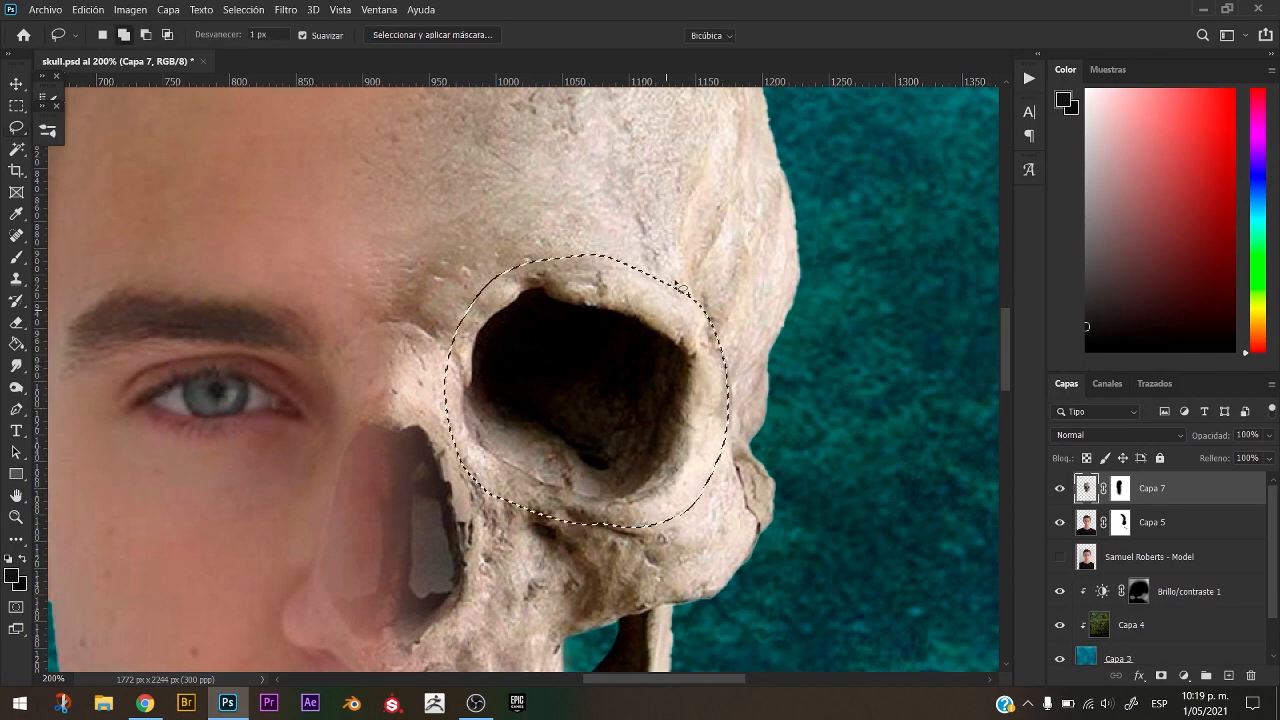
Rotate the selected eye socket by about -15.79° and deselect it.
{"action": "key", "text": "ctrl+t"}
{"action": "left_click_drag", "start_coordinate": [713, 236], "coordinate": [668, 217]}
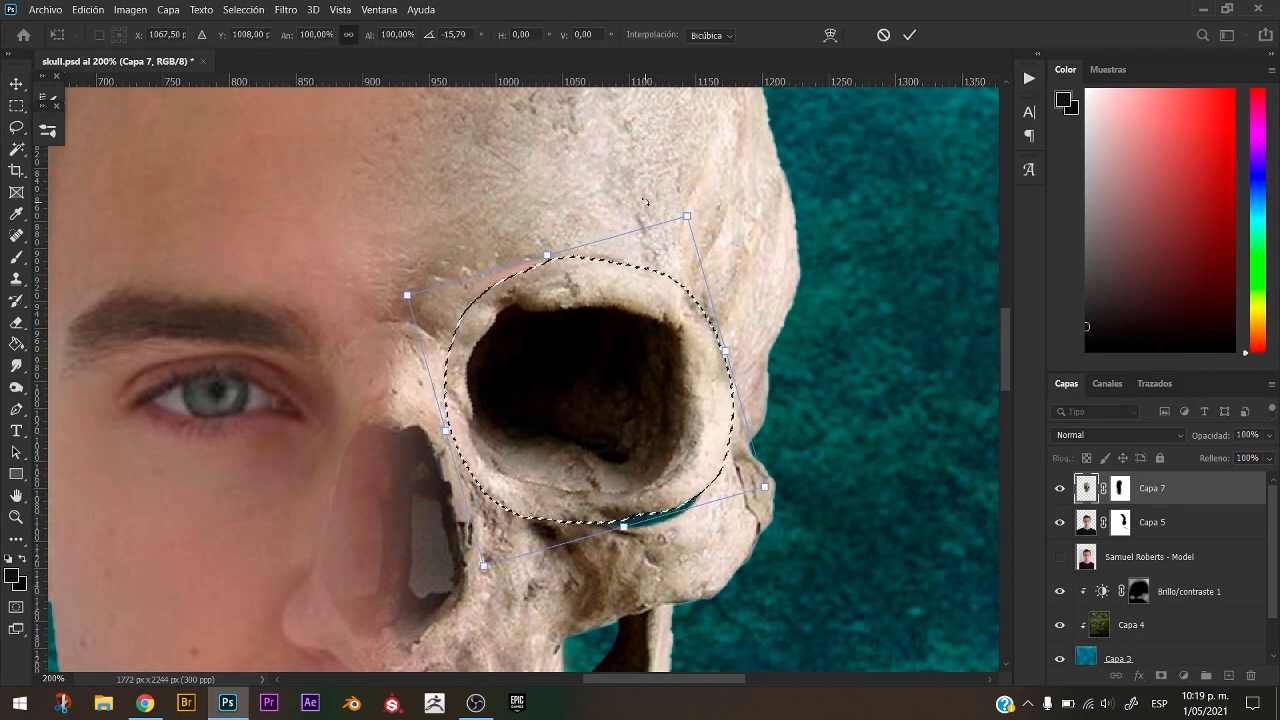
{"action": "key", "text": "Return"}
{"action": "key", "text": "ctrl+d"}
Repair the gaps around the rotated eye socket with a 17 px Clone Stamp at 95% opacity.
{"action": "key", "text": "s"}
{"action": "mouse_move", "coordinate": [687, 485]}
{"action": "left_mouse_down"}
{"action": "mouse_move", "coordinate": [249, 460]}
{"action": "mouse_move", "coordinate": [149, 496]}
{"action": "left_mouse_up"}
{"action": "mouse_move", "coordinate": [670, 497]}
{"action": "left_mouse_down"}
{"action": "mouse_move", "coordinate": [644, 502]}
{"action": "mouse_move", "coordinate": [677, 513]}
{"action": "left_mouse_up"}
{"action": "left_click", "coordinate": [686, 504], "text": "alt"}
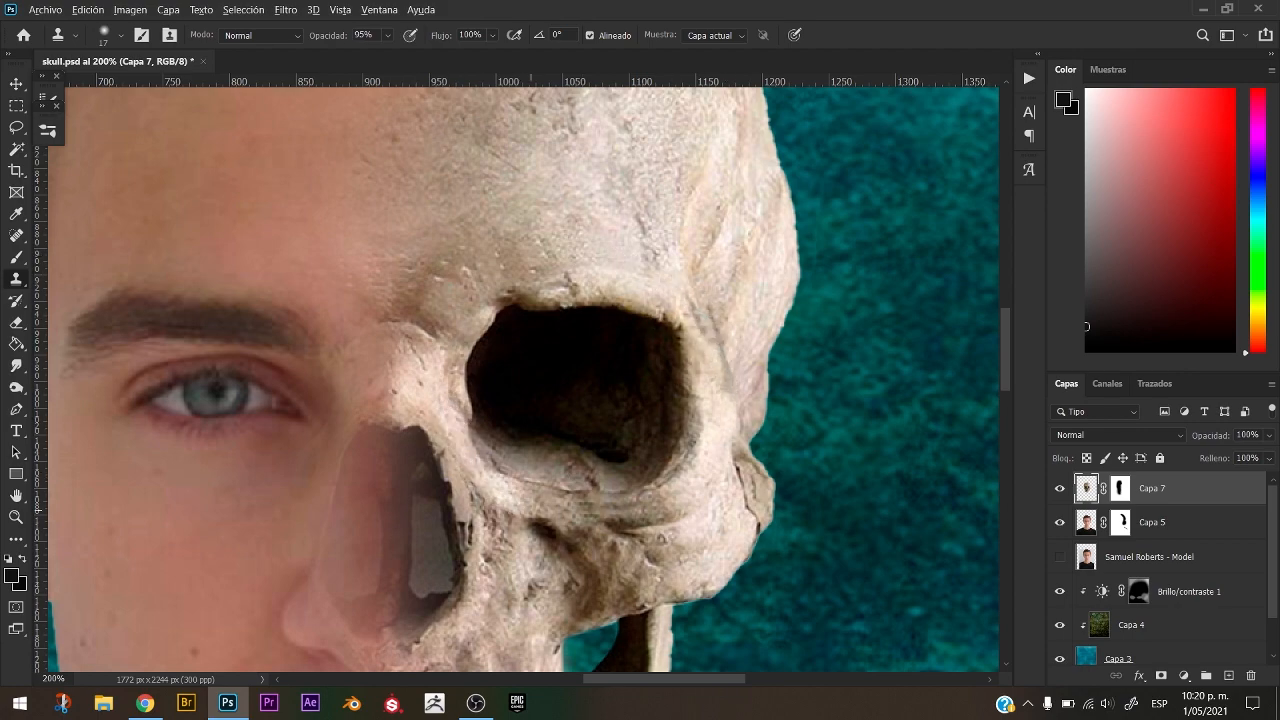
{"action": "scroll", "coordinate": [710, 470], "scroll_direction": "down", "scroll_amount": 6}
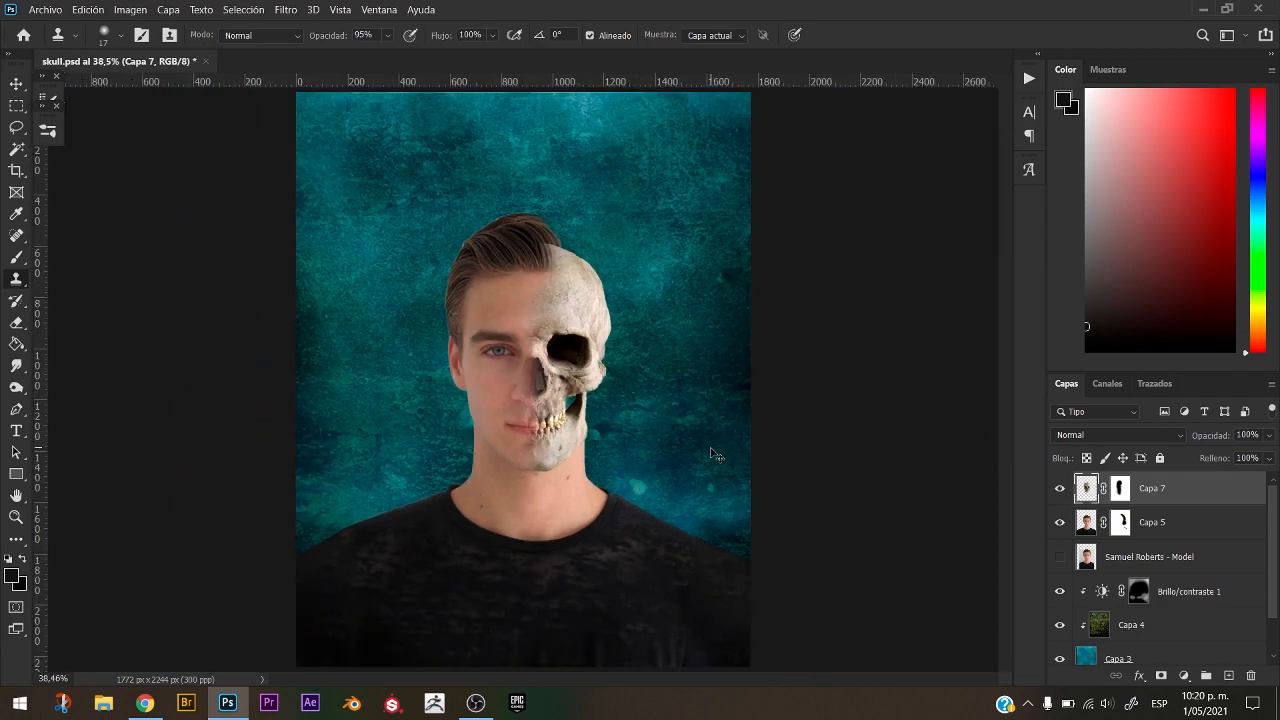
{"action": "scroll", "coordinate": [713, 450], "scroll_direction": "up", "scroll_amount": 2}
{"action": "scroll", "coordinate": [712, 452], "scroll_direction": "up", "scroll_amount": 1}
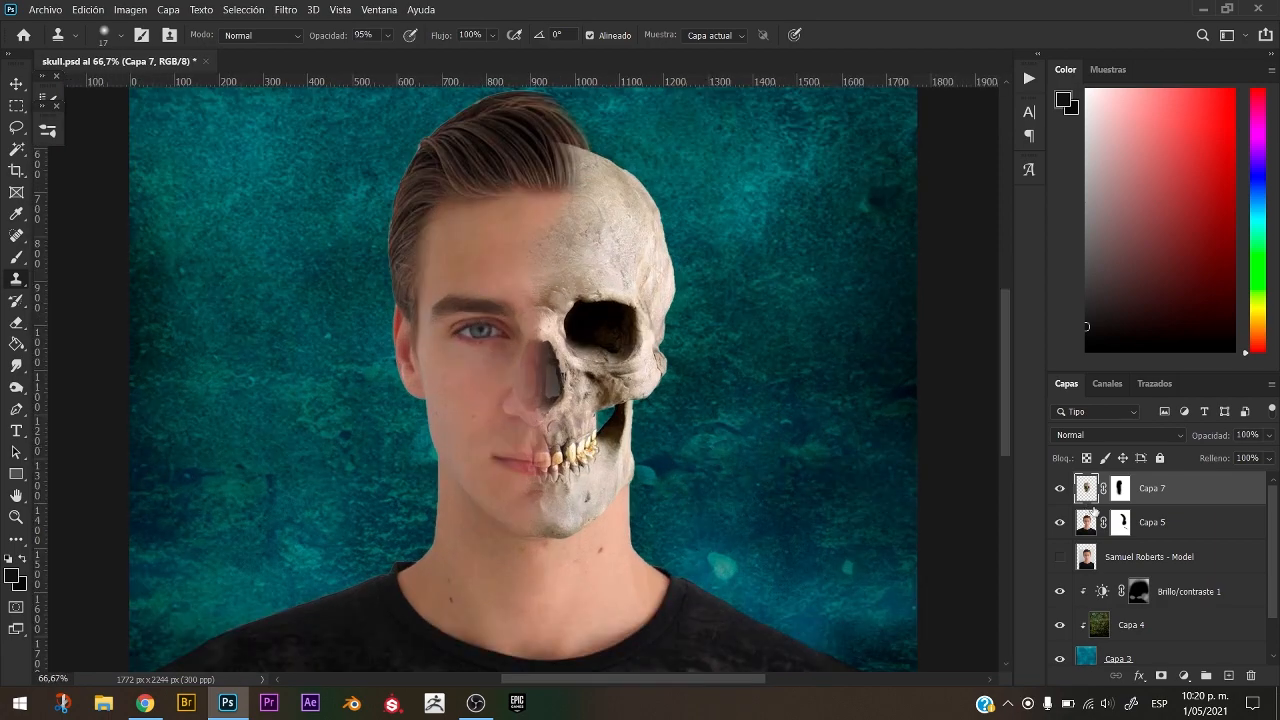
{"action": "left_click", "coordinate": [1119, 523]}
{"action": "key", "text": "b"}
{"action": "left_click", "coordinate": [502, 385]}
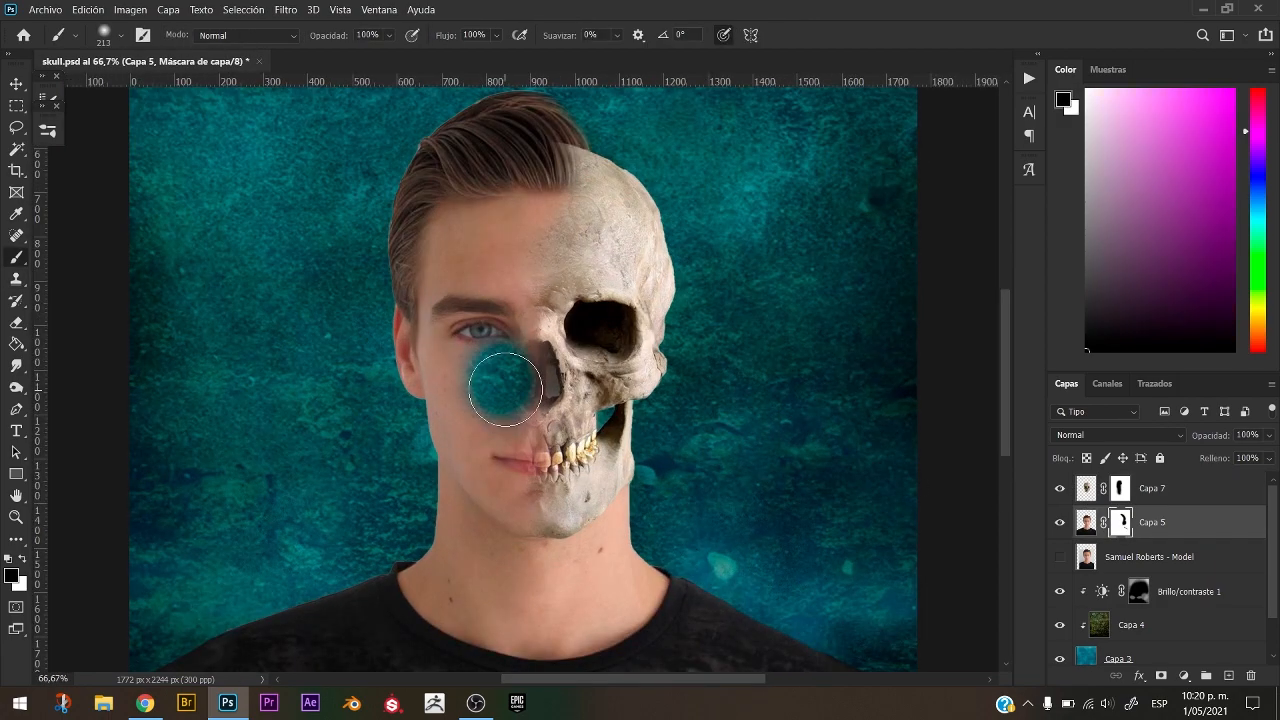
{"action": "key", "text": "ctrl+z"}
{"action": "key", "text": "x"}
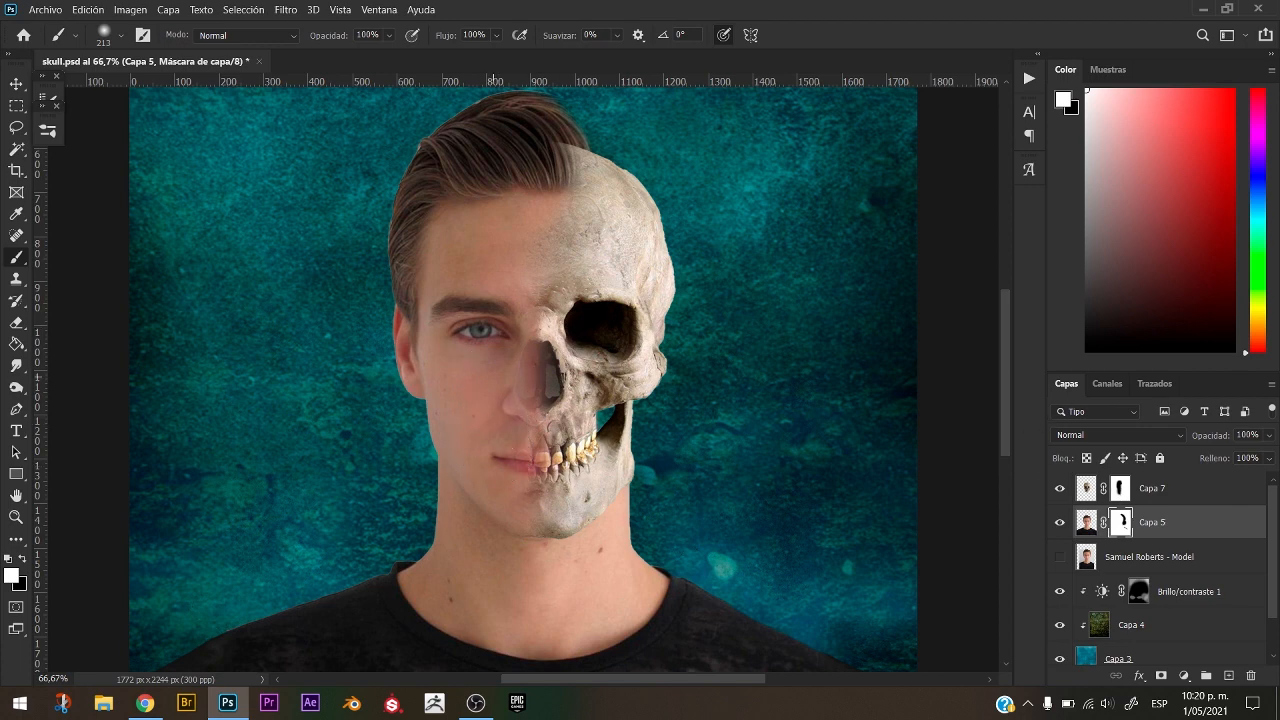
Retouch the skull's mask around the nose with a 137 px brush, lowering the brush opacity to 39% and undoing unwanted strokes.
{"action": "left_click", "coordinate": [1119, 488]}
{"action": "key", "text": "x"}
{"action": "right_click", "coordinate": [494, 378], "text": "alt"}
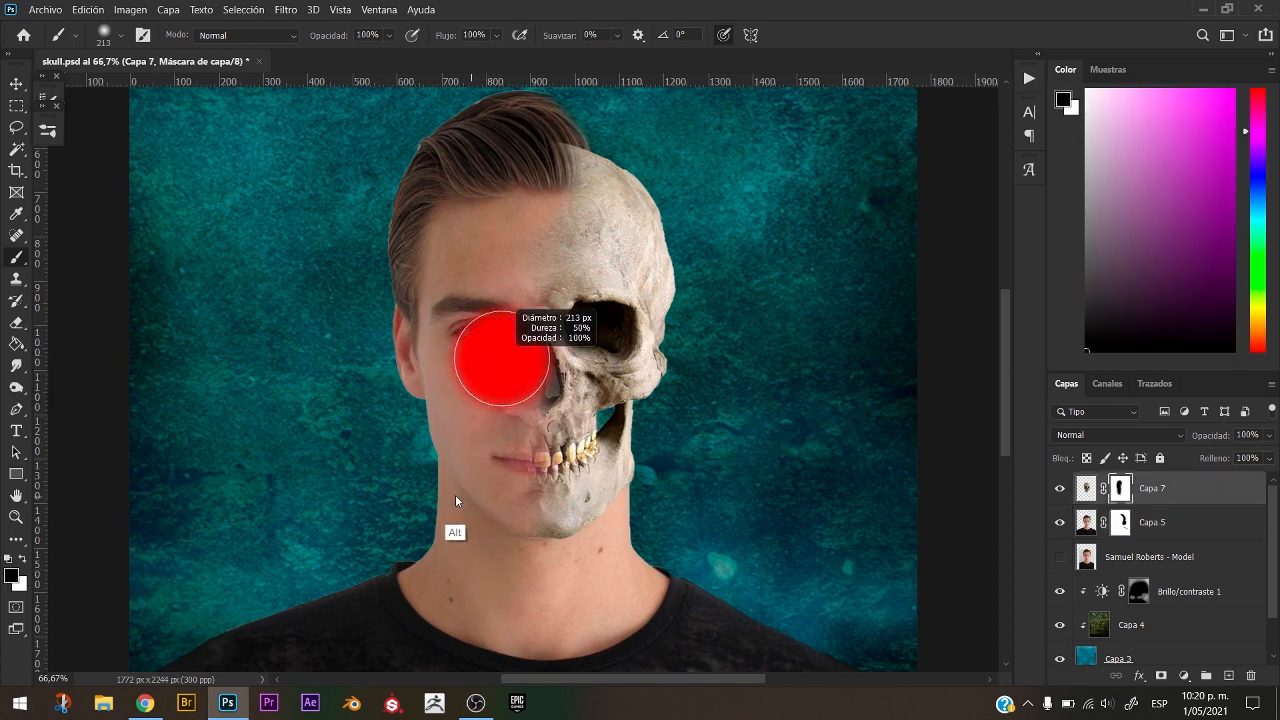
{"action": "left_click_drag", "start_coordinate": [467, 438], "coordinate": [430, 444]}
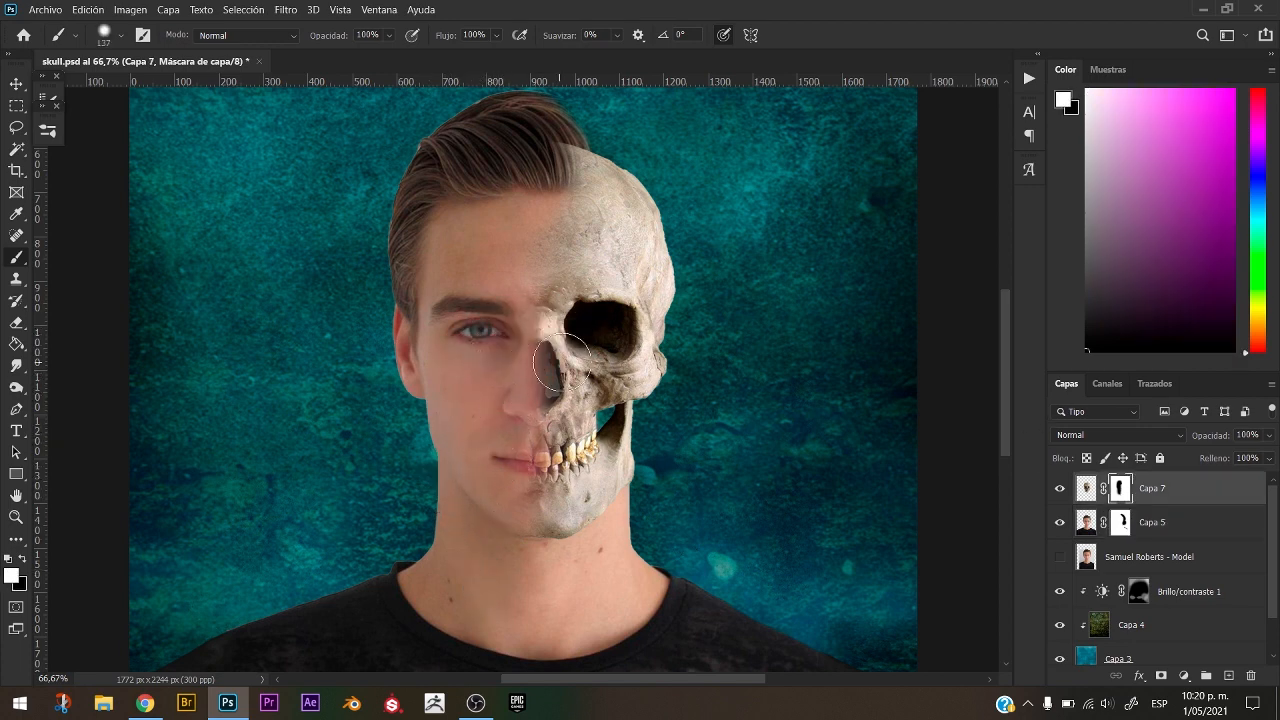
{"action": "left_click_drag", "start_coordinate": [562, 362], "coordinate": [561, 386]}
{"action": "key", "text": "ctrl+z"}
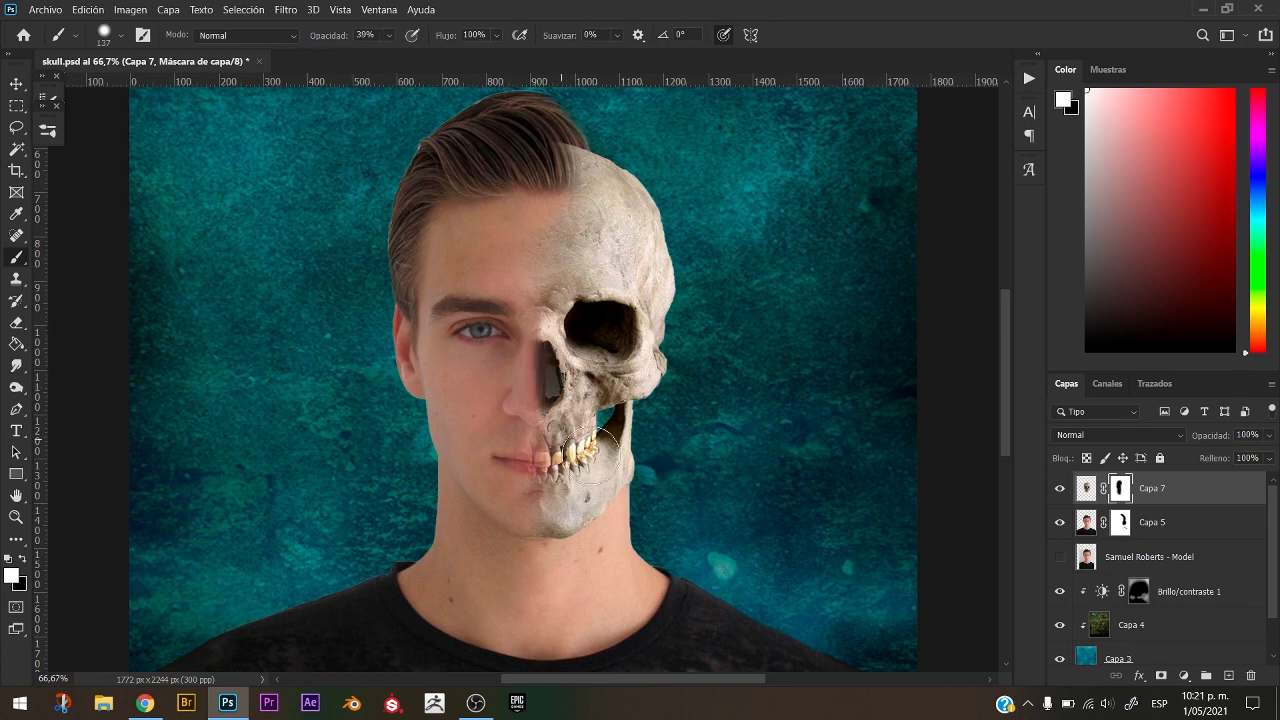
{"action": "key", "text": "ctrl+z"}
{"action": "key", "text": "ctrl+minus"}
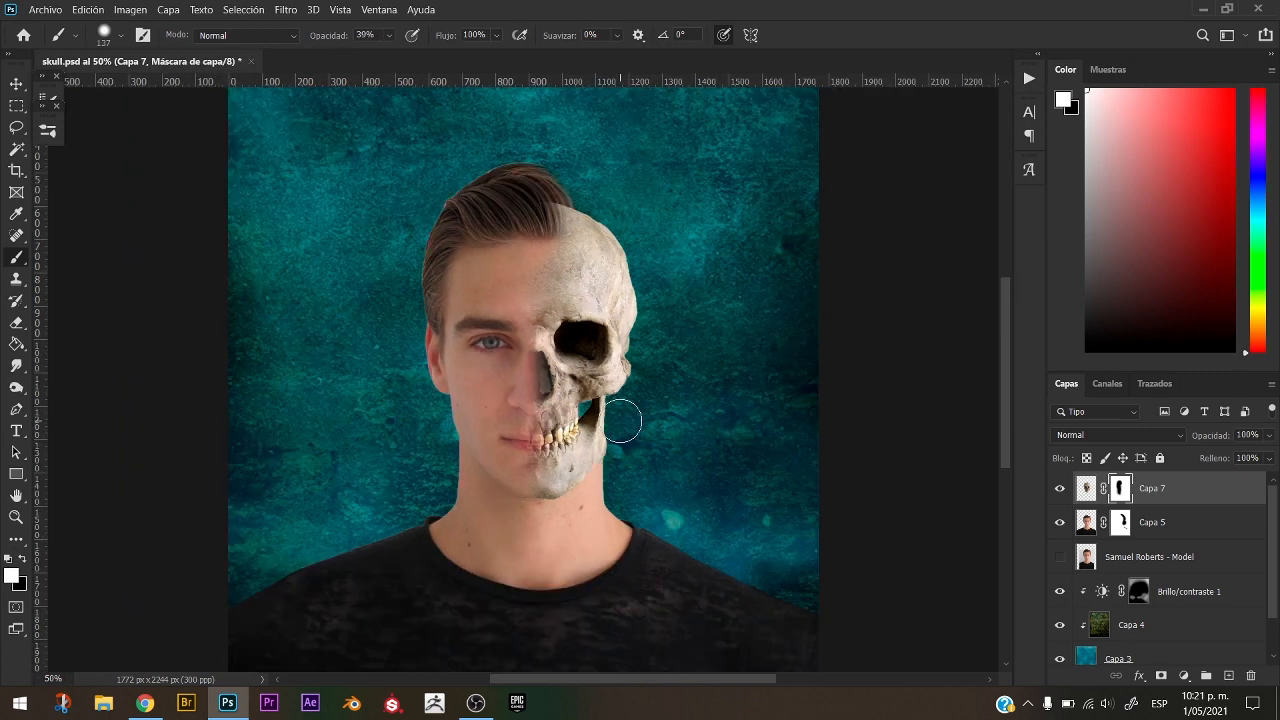
Add a Brightness/Contrast adjustment clipped to Capa 5 with brightness -25 and contrast -7.
{"action": "key", "text": "v"}
{"action": "left_click", "coordinate": [1150, 522]}
{"action": "left_click", "coordinate": [1183, 676]}
{"action": "left_click", "coordinate": [1179, 432]}
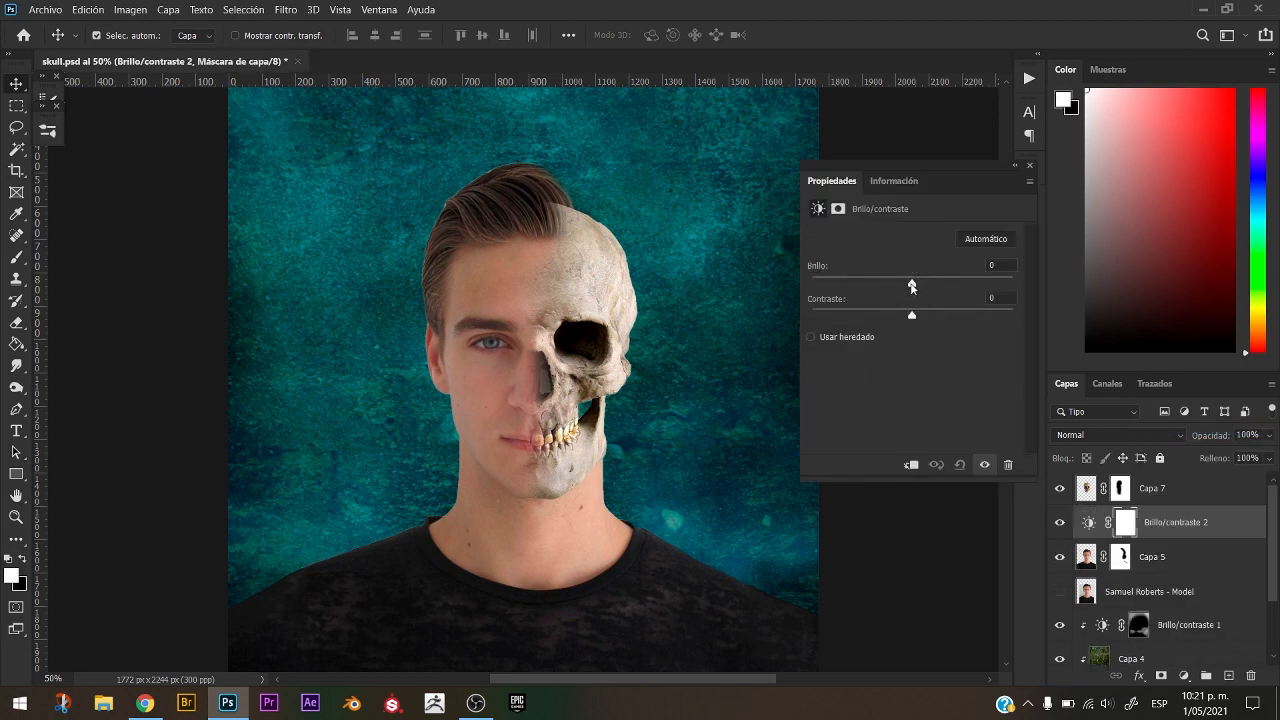
{"action": "mouse_move", "coordinate": [911, 283]}
{"action": "left_mouse_down"}
{"action": "mouse_move", "coordinate": [876, 284]}
{"action": "mouse_move", "coordinate": [891, 282]}
{"action": "left_mouse_up"}
{"action": "left_click", "coordinate": [911, 465]}
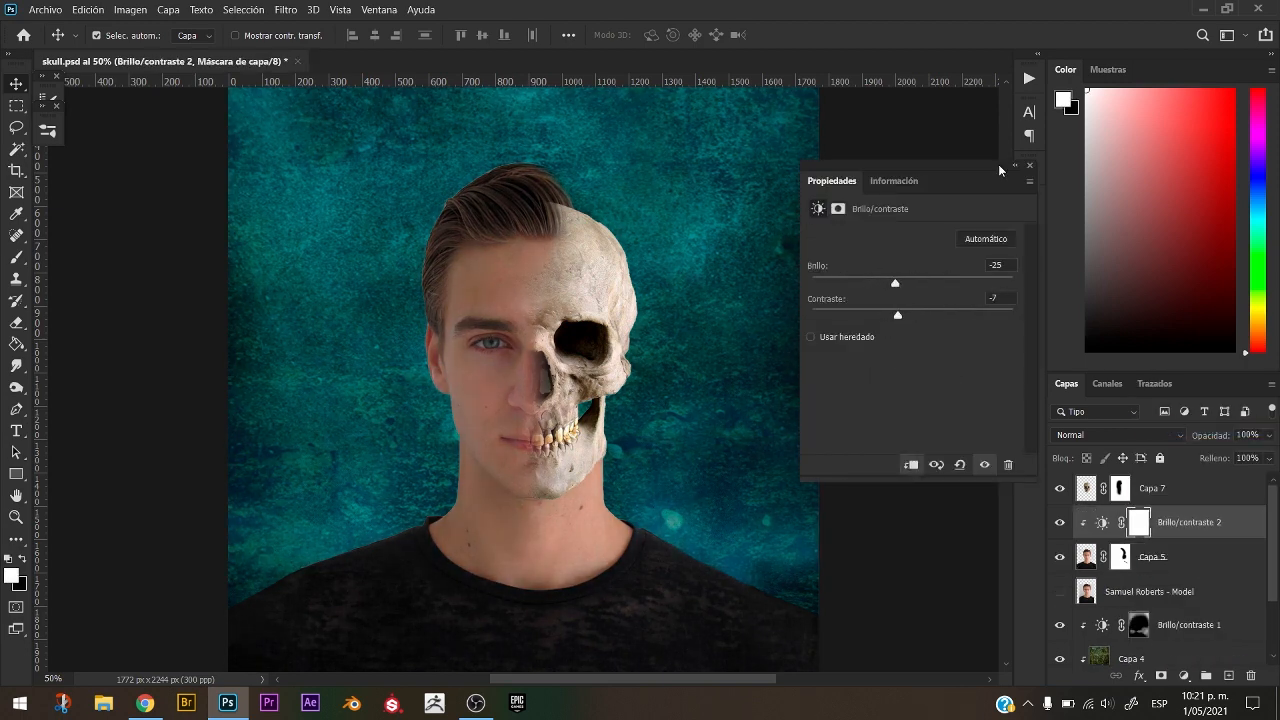
{"action": "left_click", "coordinate": [1030, 165]}
{"action": "left_click", "coordinate": [1090, 492]}
{"action": "left_click", "coordinate": [1139, 676]}
{"action": "left_click", "coordinate": [1177, 533]}
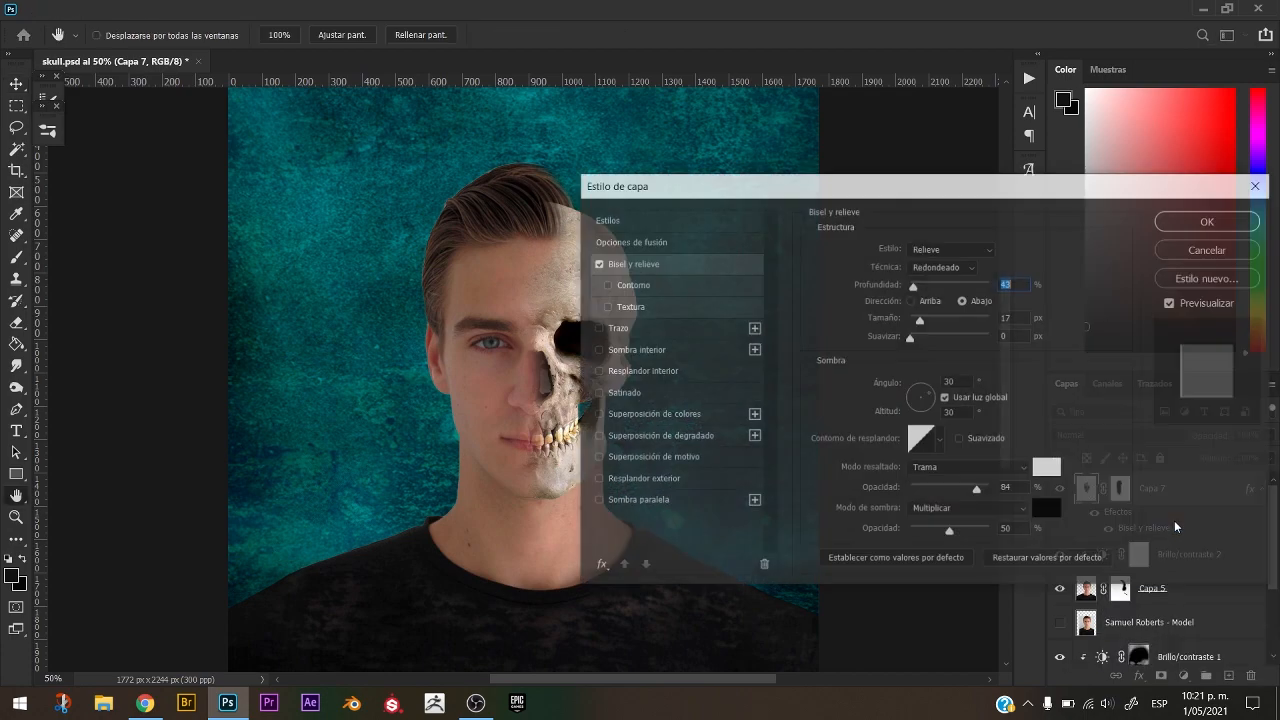
{"action": "key", "text": "Escape"}
Add a Brightness/Contrast adjustment clipped to the skull layer, lowering its brightness and raising its contrast.
{"action": "left_click", "coordinate": [1184, 676]}
{"action": "left_click", "coordinate": [1182, 437]}
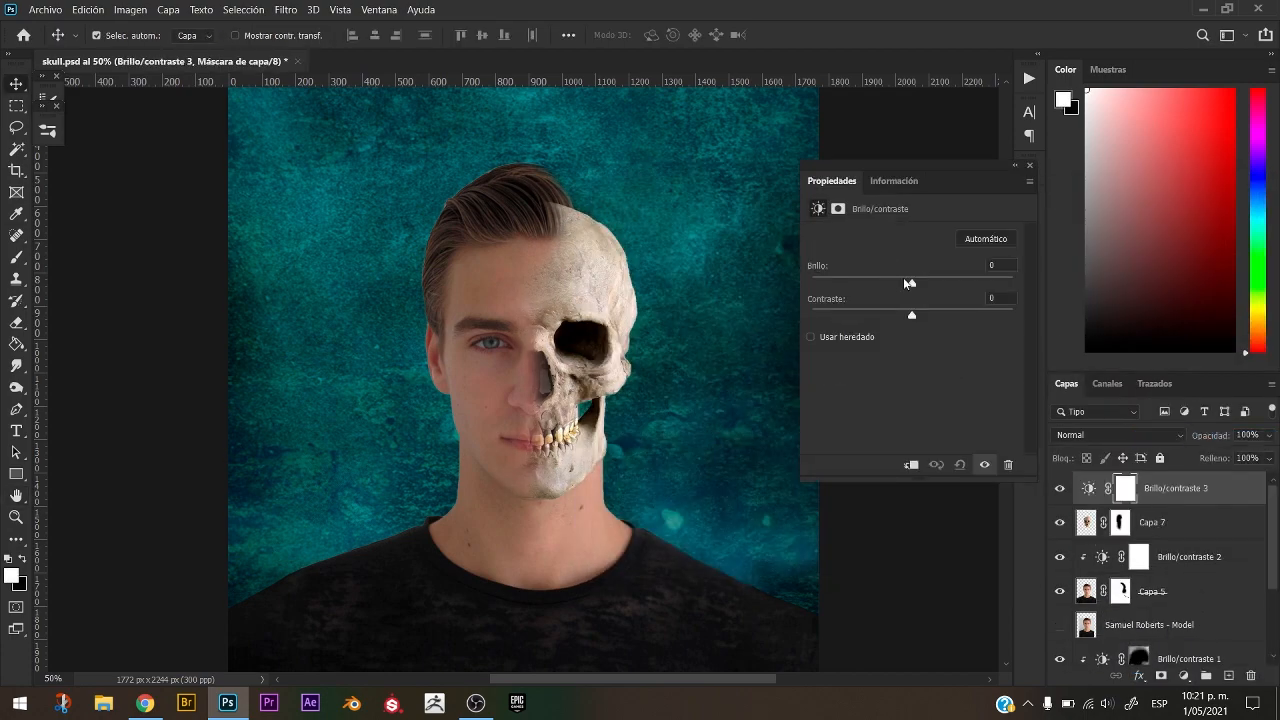
{"action": "left_click_drag", "start_coordinate": [910, 283], "coordinate": [882, 283]}
{"action": "left_click_drag", "start_coordinate": [936, 315], "coordinate": [937, 315]}
{"action": "left_click_drag", "start_coordinate": [882, 283], "coordinate": [866, 284]}
{"action": "left_click", "coordinate": [1031, 165]}
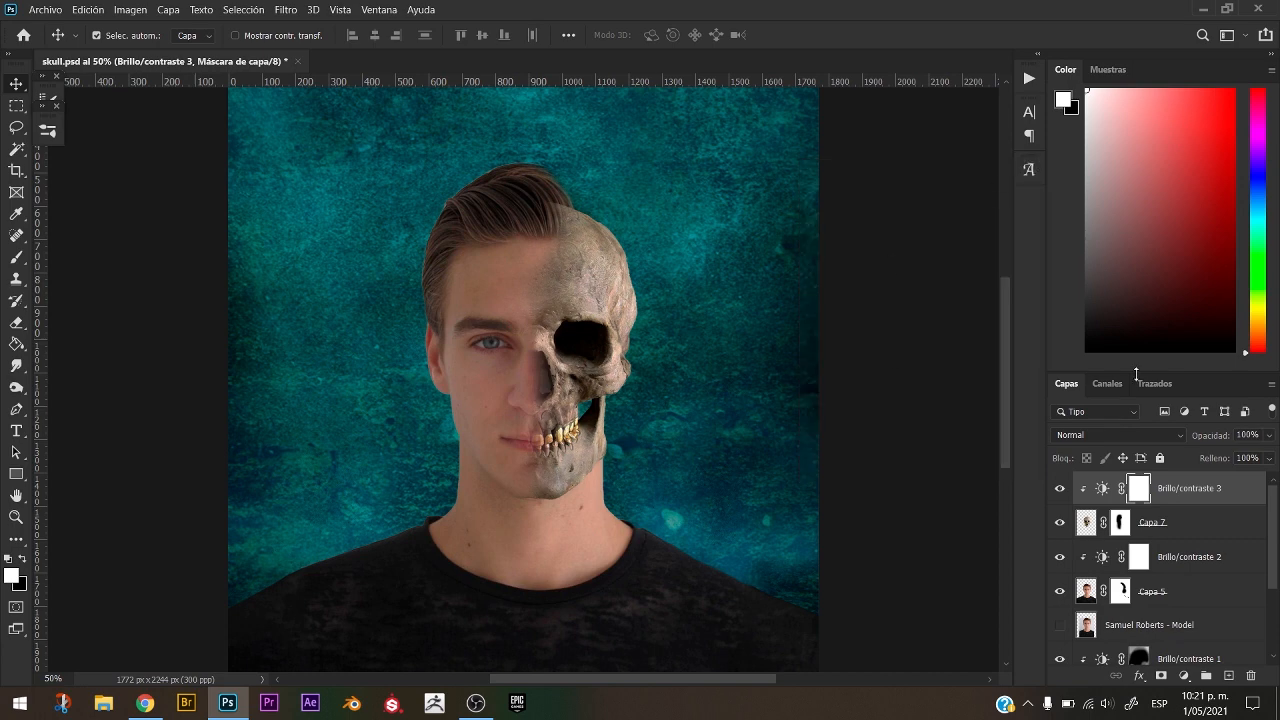
Place the llamas-dinamicas flame image above the skull layers, scale it down over the skull and rasterize it.
{"action": "left_click", "coordinate": [1097, 528]}
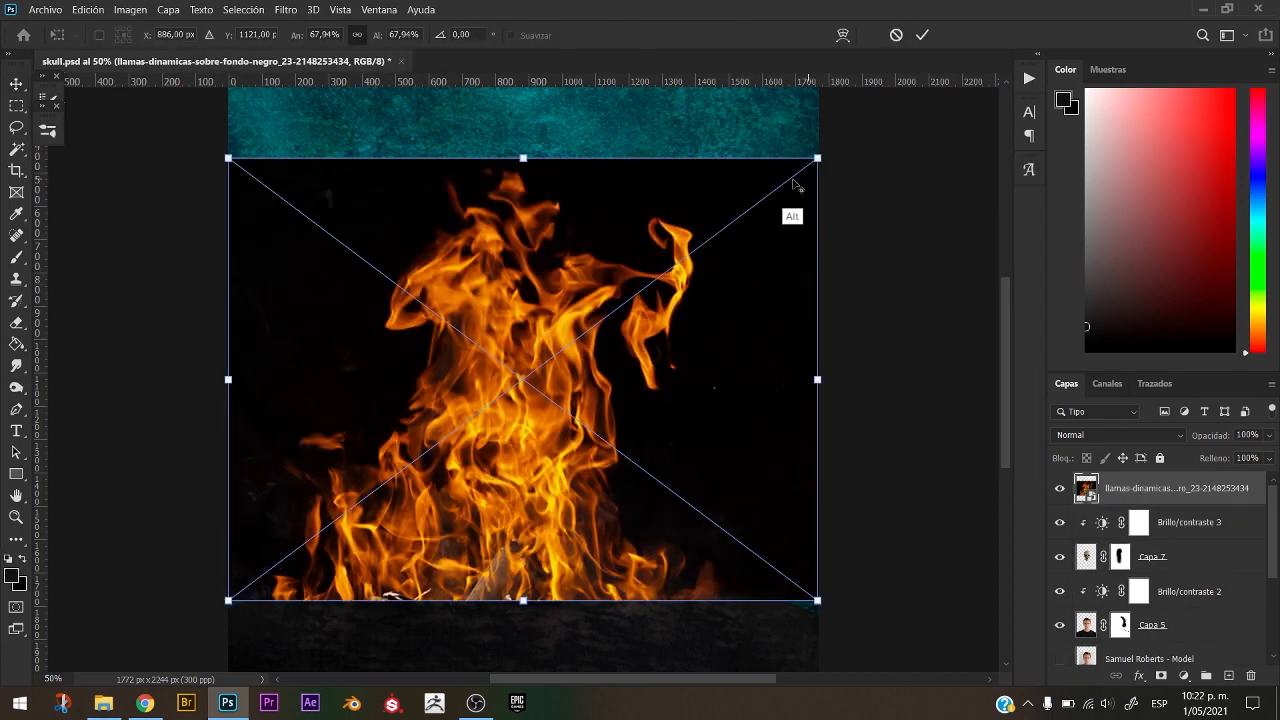
{"action": "left_click_drag", "start_coordinate": [800, 186], "coordinate": [727, 240]}
{"action": "key", "text": "Return"}
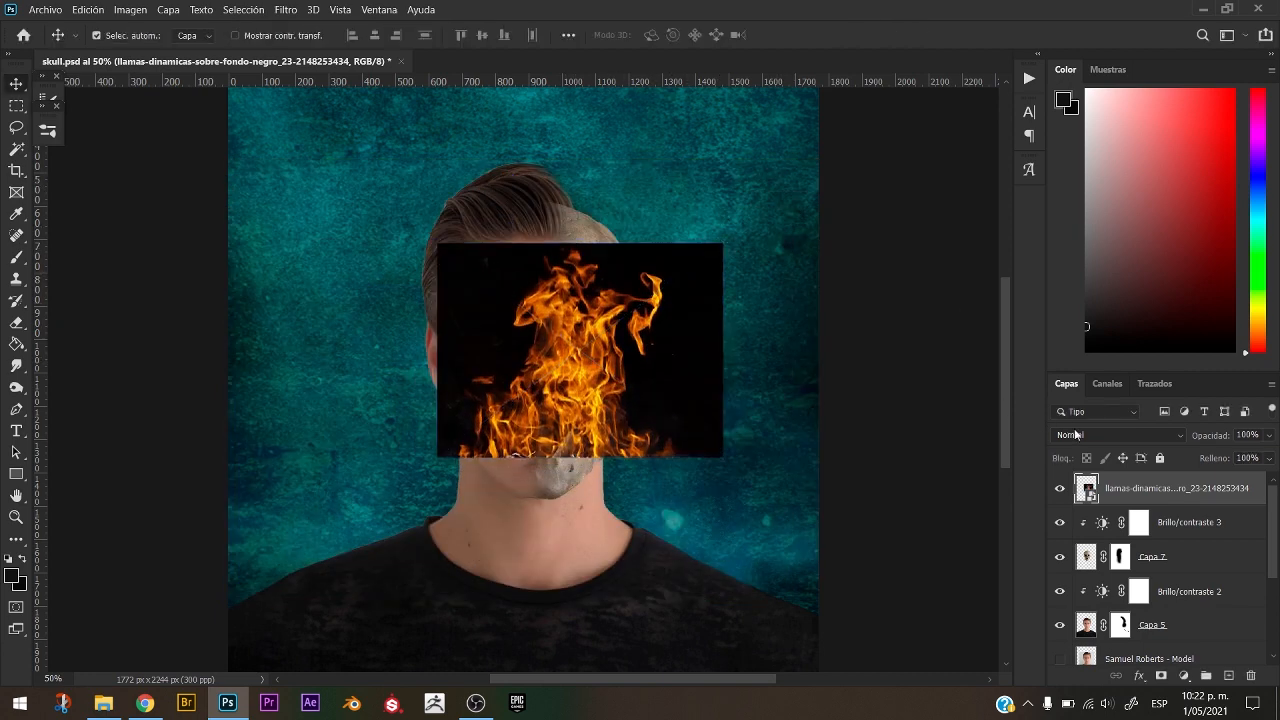
{"action": "left_click", "coordinate": [1229, 675], "text": "ctrl"}
{"action": "key", "text": "Delete"}
{"action": "left_click", "coordinate": [1160, 488]}
Set the flame layer's blend mode to Aclarar and shift the flames over the skull's eye socket.
{"action": "left_click", "coordinate": [1095, 437]}
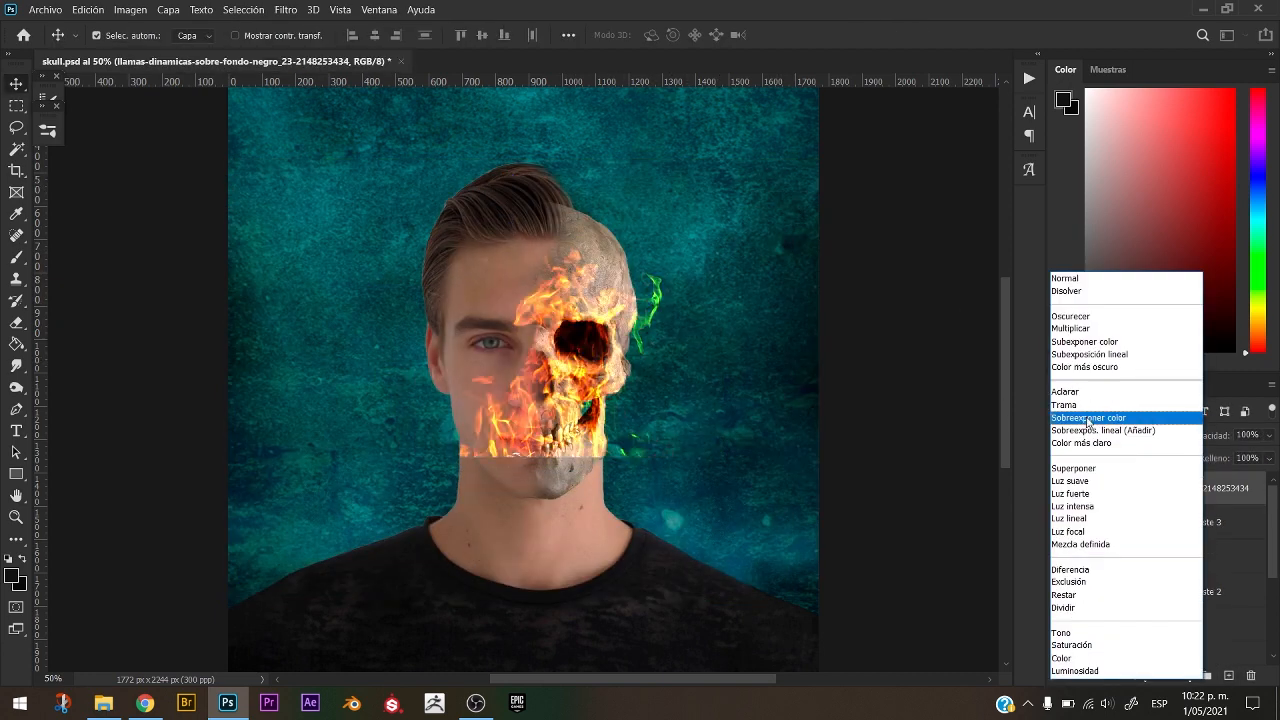
{"action": "left_click", "coordinate": [1086, 418]}
{"action": "mouse_move", "coordinate": [554, 390]}
{"action": "left_mouse_down"}
{"action": "mouse_move", "coordinate": [600, 365]}
{"action": "mouse_move", "coordinate": [582, 435]}
{"action": "mouse_move", "coordinate": [574, 388]}
{"action": "left_mouse_up"}
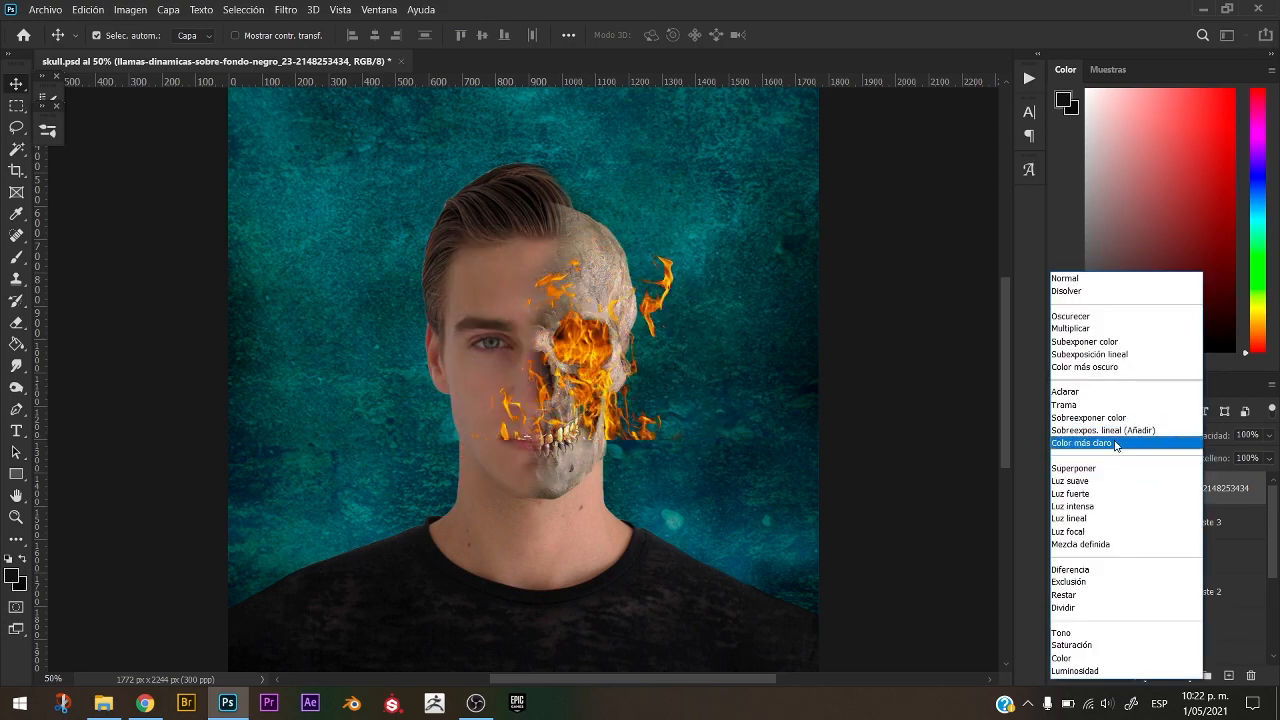
{"action": "left_click", "coordinate": [1066, 391]}
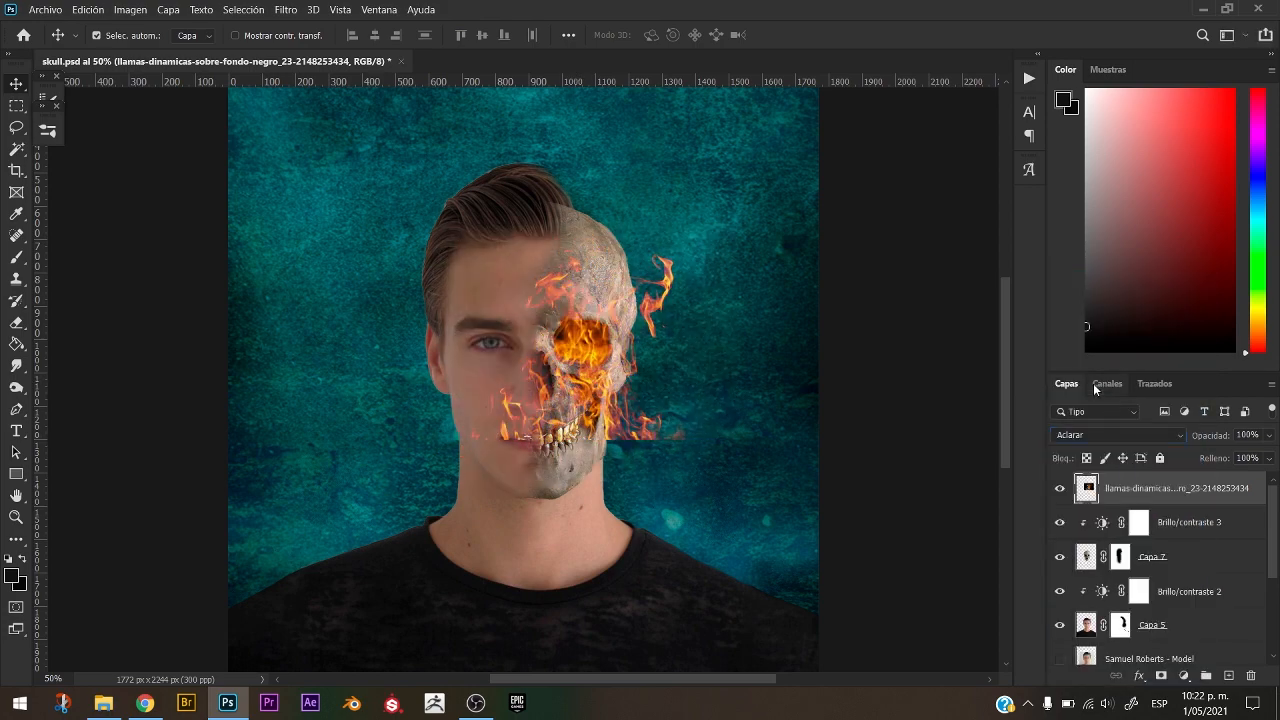
Scale the flame layer to 84.37% so the fire fits the skull's eye socket and cheek.
{"action": "key", "text": "ctrl+plus"}
{"action": "key", "text": "ctrl+plus"}
{"action": "key", "text": "ctrl+t"}
{"action": "left_click_drag", "start_coordinate": [943, 494], "coordinate": [900, 440]}
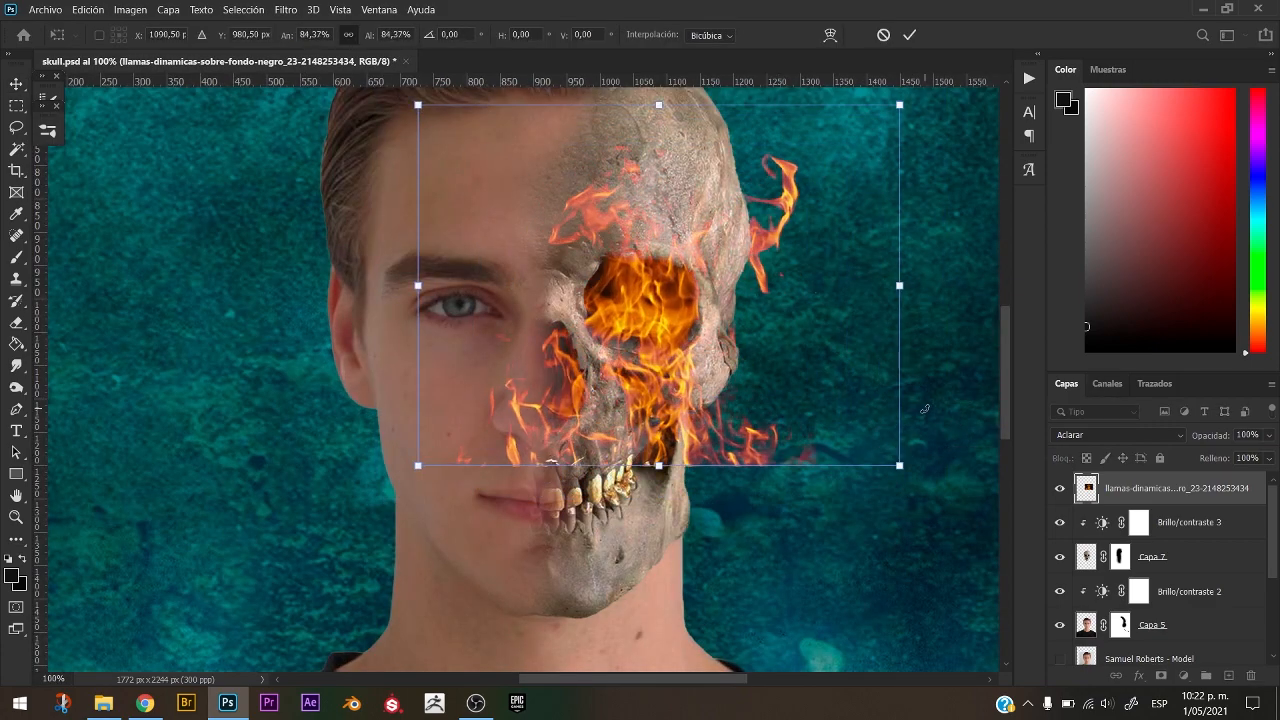
{"action": "key", "text": "Return"}
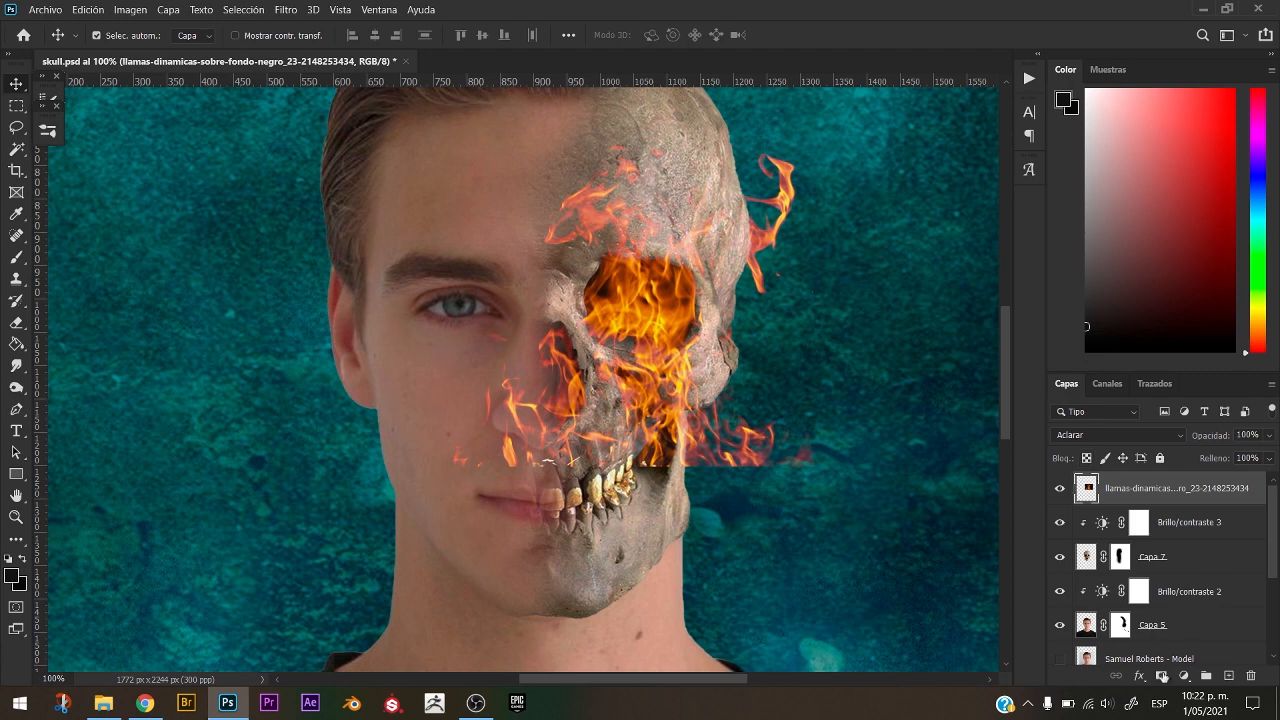
Add a layer mask to the flame layer and paint out flames over the man's cheek with a 137 px brush at 100% opacity.
{"action": "left_click", "coordinate": [1162, 677]}
{"action": "key", "text": "b"}
{"action": "key", "text": "d"}
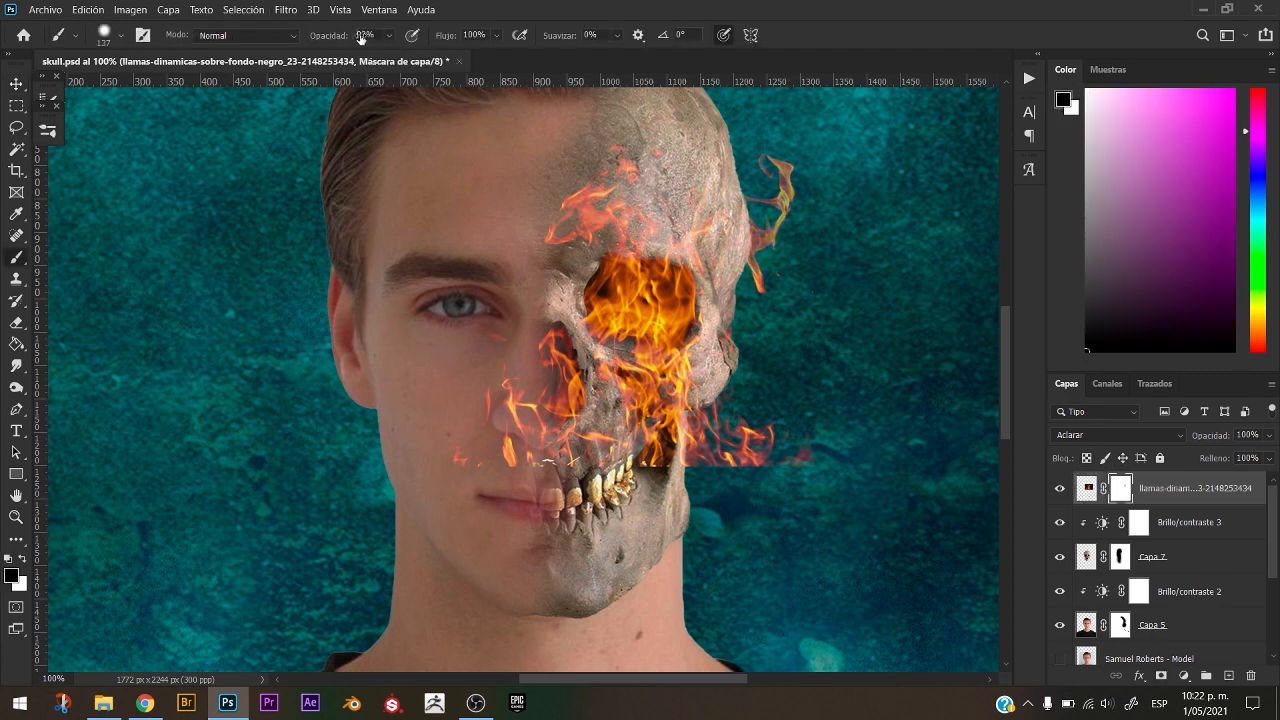
{"action": "left_click_drag", "start_coordinate": [361, 38], "coordinate": [372, 38]}
{"action": "mouse_move", "coordinate": [819, 230]}
{"action": "left_mouse_down"}
{"action": "mouse_move", "coordinate": [598, 134]}
{"action": "mouse_move", "coordinate": [500, 345]}
{"action": "mouse_move", "coordinate": [718, 486]}
{"action": "left_mouse_up"}
{"action": "key", "text": "ctrl+z"}
{"action": "left_click_drag", "start_coordinate": [498, 430], "coordinate": [618, 375]}
{"action": "key", "text": "ctrl+z"}
{"action": "key", "text": "ctrl+z"}
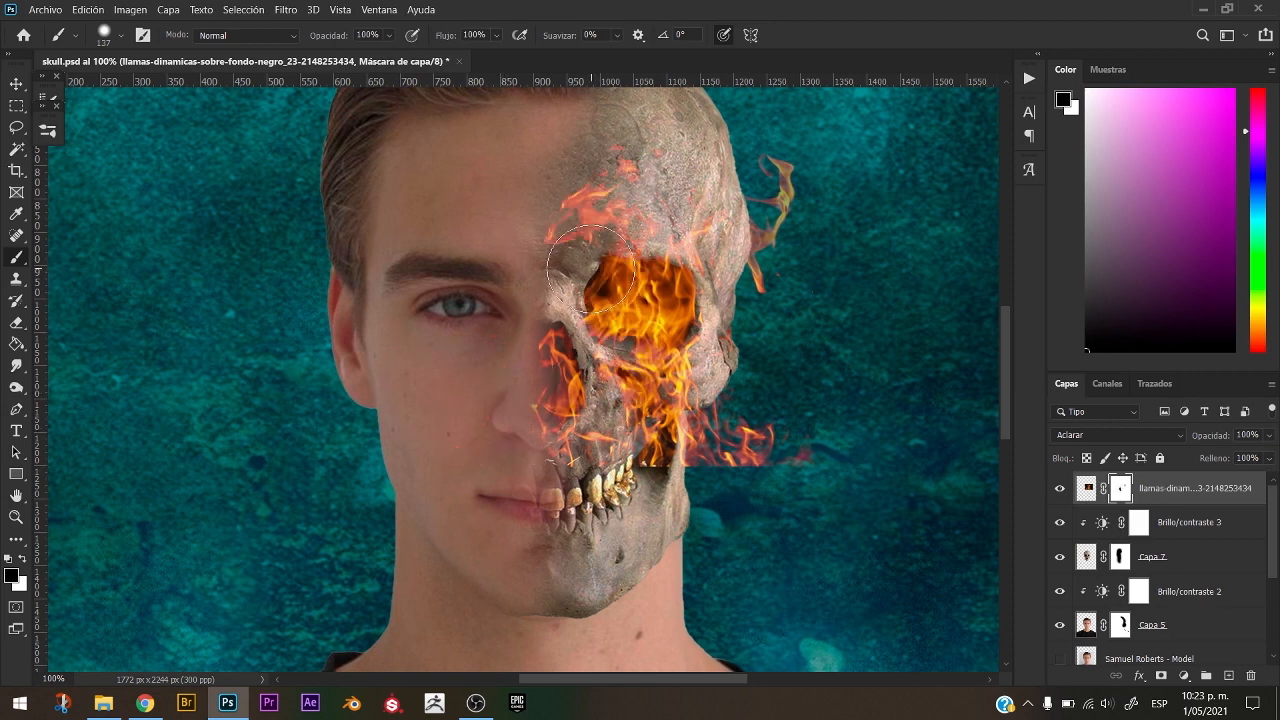
Mask the flames so they fill only the eye socket, nasal cavity and jaw gap, refining with a 77 px brush.
{"action": "mouse_move", "coordinate": [550, 262]}
{"action": "left_mouse_down"}
{"action": "mouse_move", "coordinate": [690, 127]}
{"action": "mouse_move", "coordinate": [753, 237]}
{"action": "mouse_move", "coordinate": [698, 476]}
{"action": "mouse_move", "coordinate": [665, 445]}
{"action": "mouse_move", "coordinate": [502, 374]}
{"action": "mouse_move", "coordinate": [548, 399]}
{"action": "mouse_move", "coordinate": [565, 209]}
{"action": "left_mouse_up"}
{"action": "key", "text": "x"}
{"action": "left_click_drag", "start_coordinate": [563, 356], "coordinate": [567, 391]}
{"action": "key", "text": "x"}
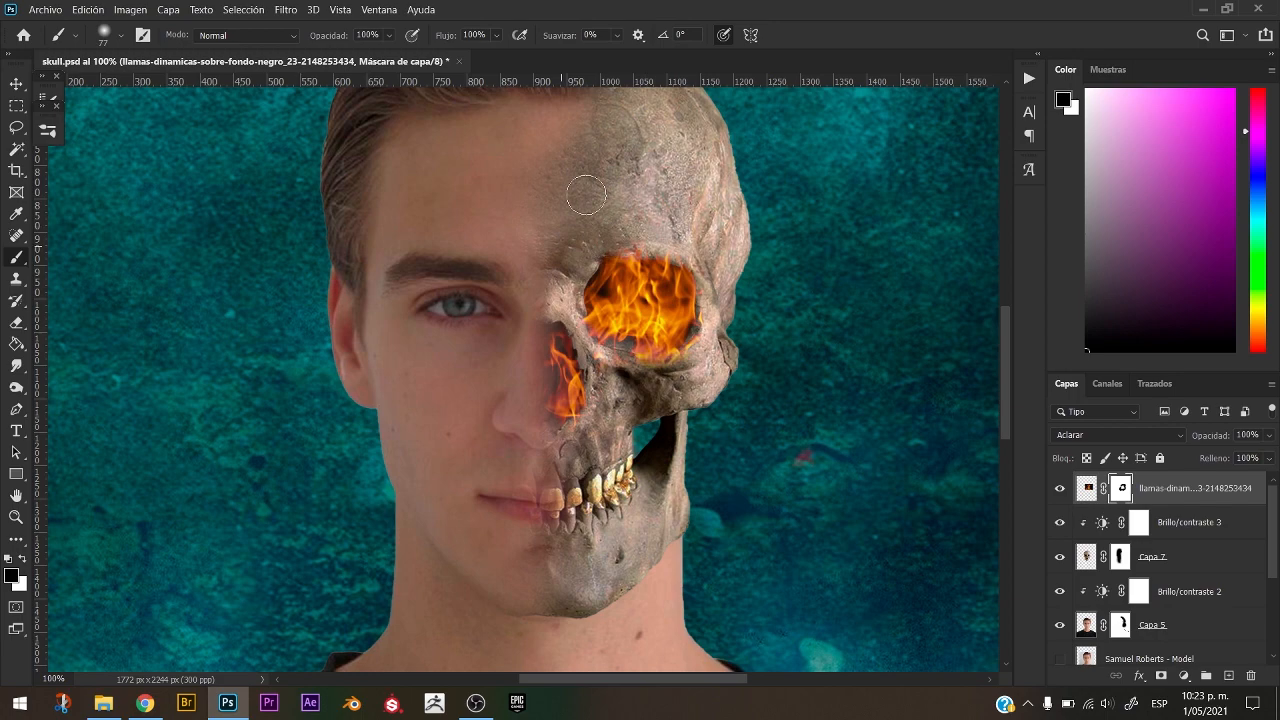
{"action": "key", "text": "x"}
{"action": "left_click_drag", "start_coordinate": [642, 446], "coordinate": [652, 434]}
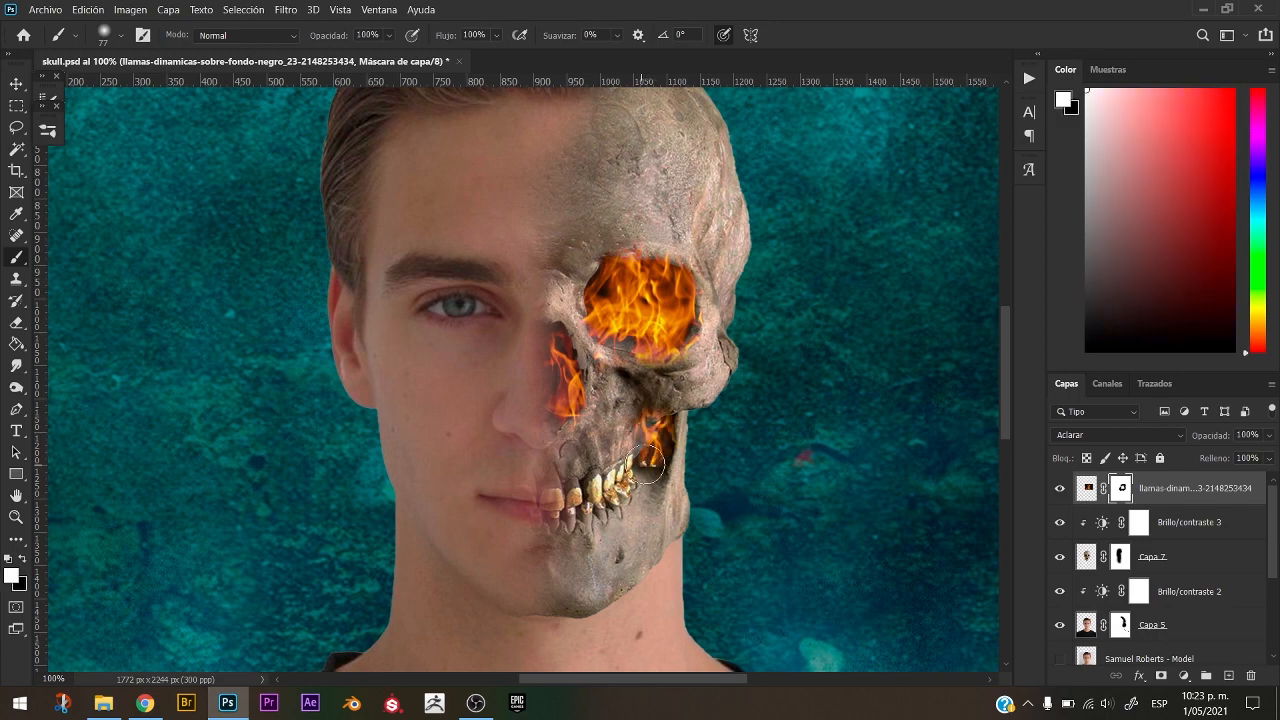
{"action": "key", "text": "x"}
{"action": "key", "text": "ctrl+minus"}
{"action": "key", "text": "ctrl+minus"}
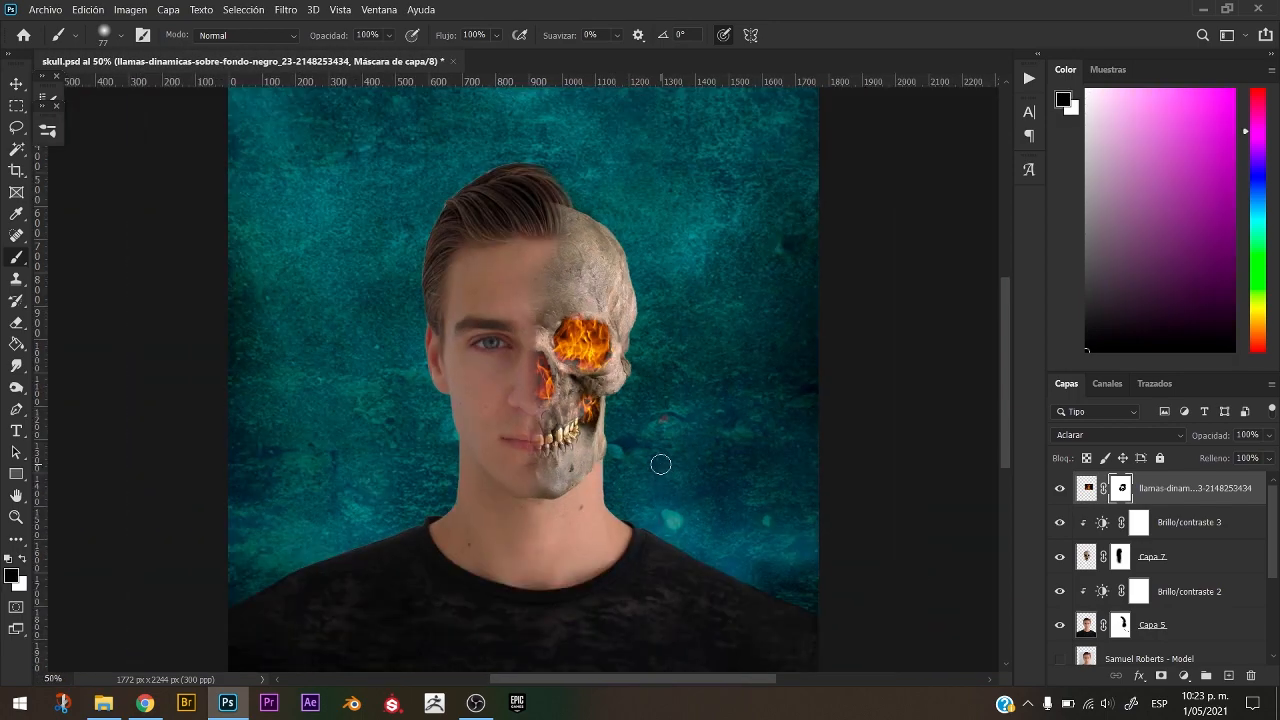
{"action": "key", "text": "ctrl+plus"}
{"action": "key", "text": "ctrl+plus"}
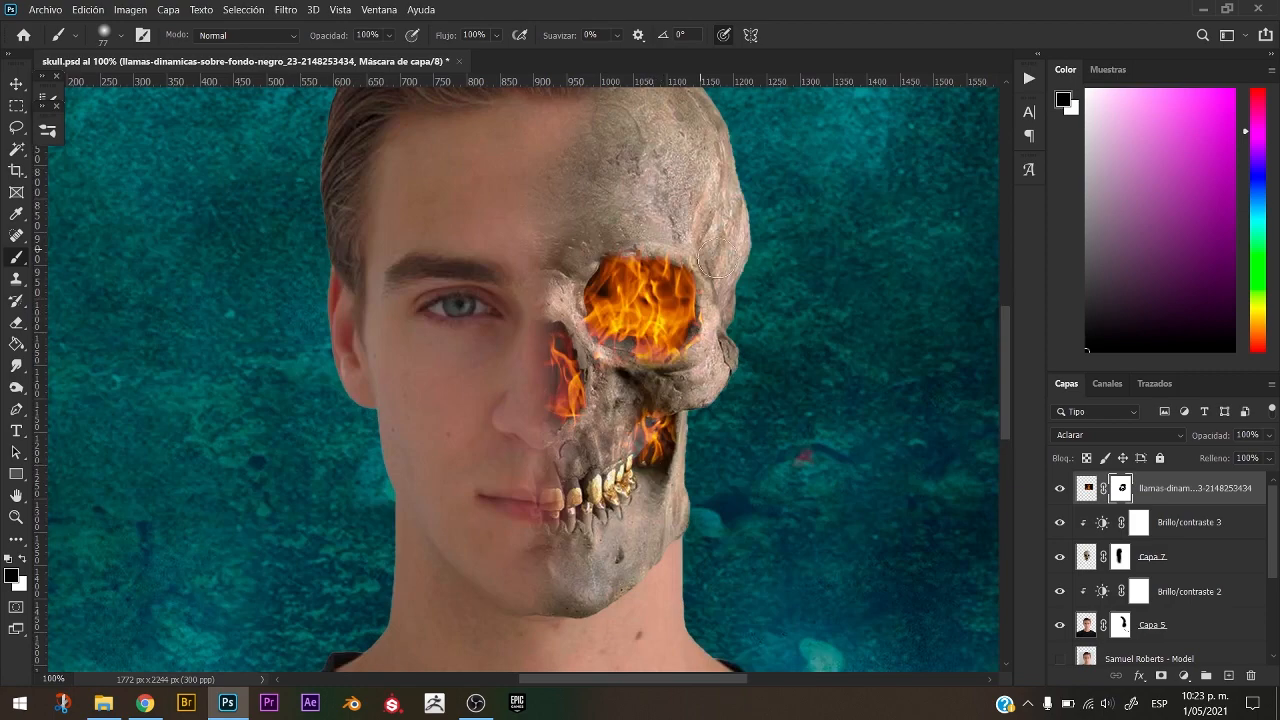
Place the moving-vibrant flame image over the portrait and merge it with a new empty layer.
{"action": "key", "text": "ctrl+minus"}
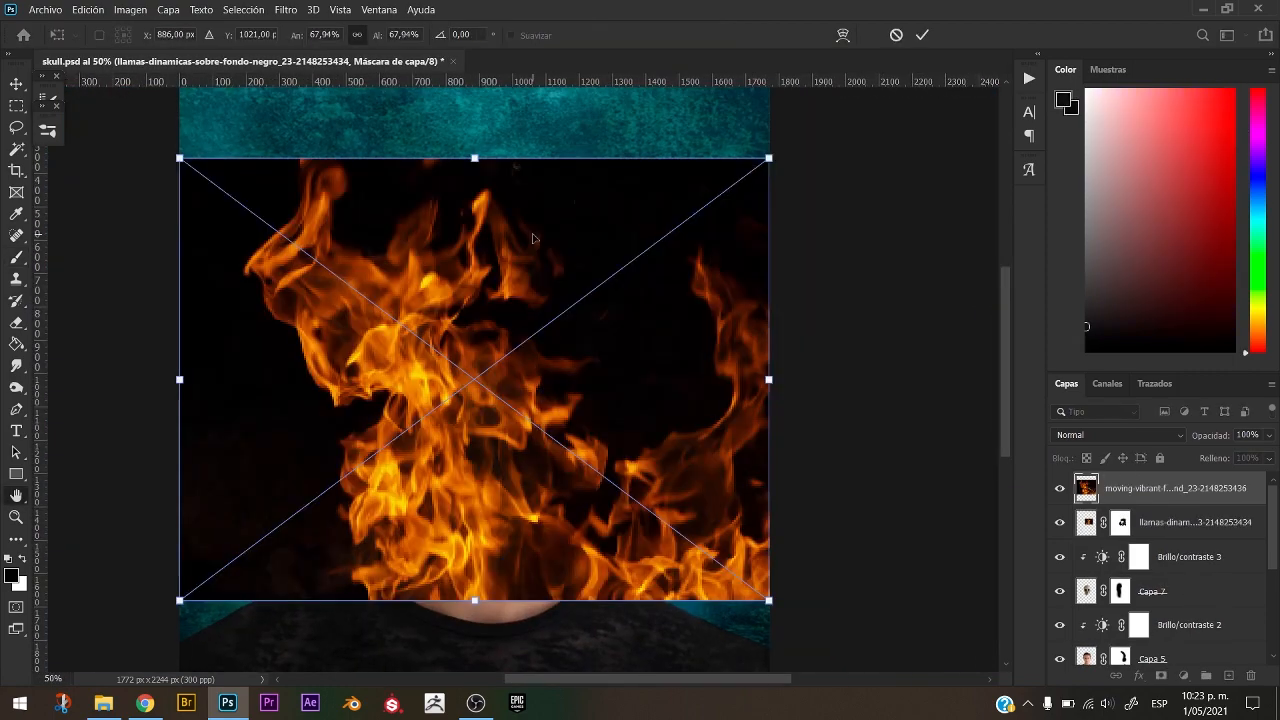
{"action": "key", "text": "Return"}
{"action": "left_click", "coordinate": [1234, 672]}
{"action": "left_click", "coordinate": [1171, 523], "text": "shift"}
{"action": "key", "text": "ctrl+e"}
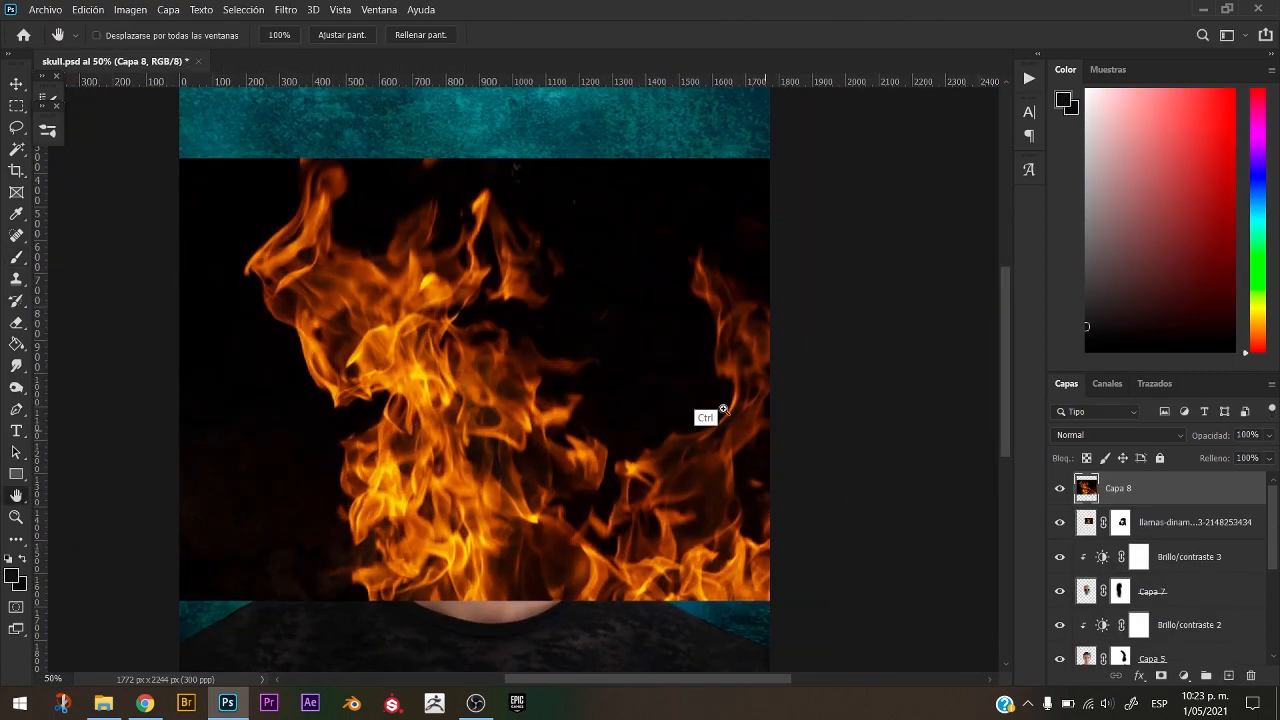
Scale down the second flame image, move it over the head and set its blend mode to Aclarar.
{"action": "key", "text": "ctrl+t"}
{"action": "left_click_drag", "start_coordinate": [769, 158], "coordinate": [617, 274]}
{"action": "left_click_drag", "start_coordinate": [608, 518], "coordinate": [750, 372]}
{"action": "key", "text": "Return"}
{"action": "left_click", "coordinate": [1118, 435]}
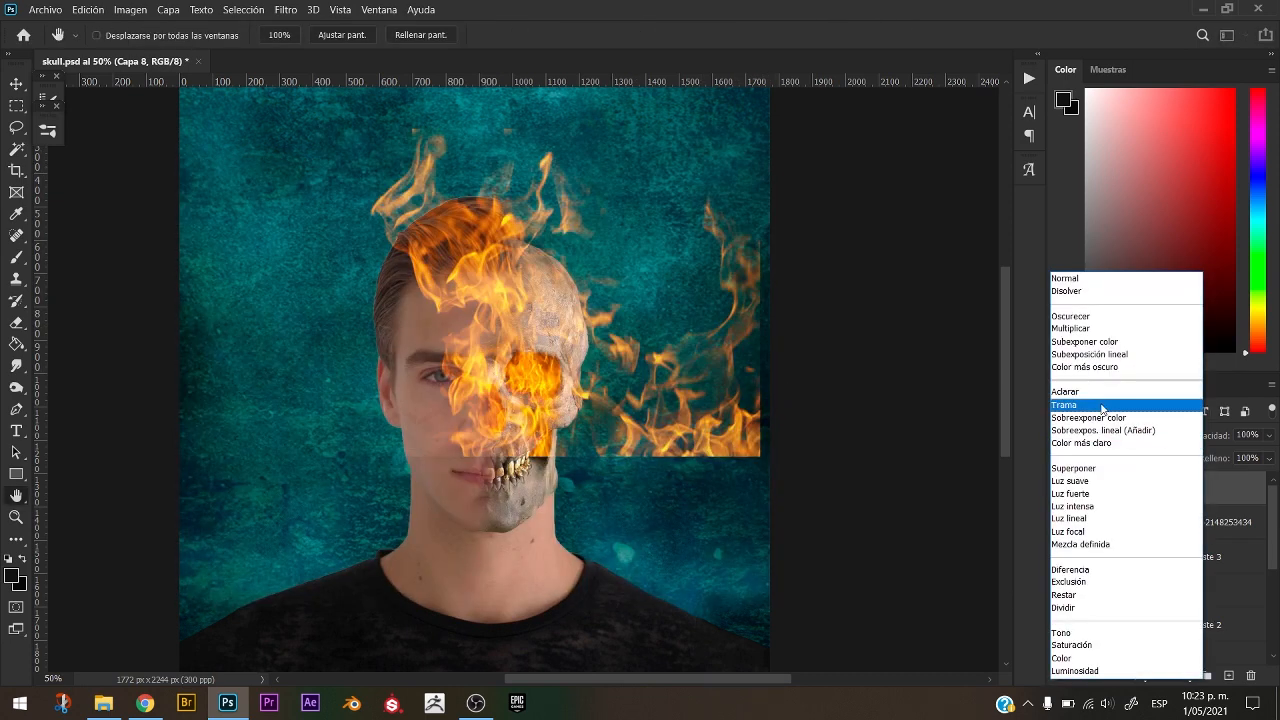
{"action": "left_click", "coordinate": [1090, 391]}
{"action": "key", "text": "ctrl+t"}
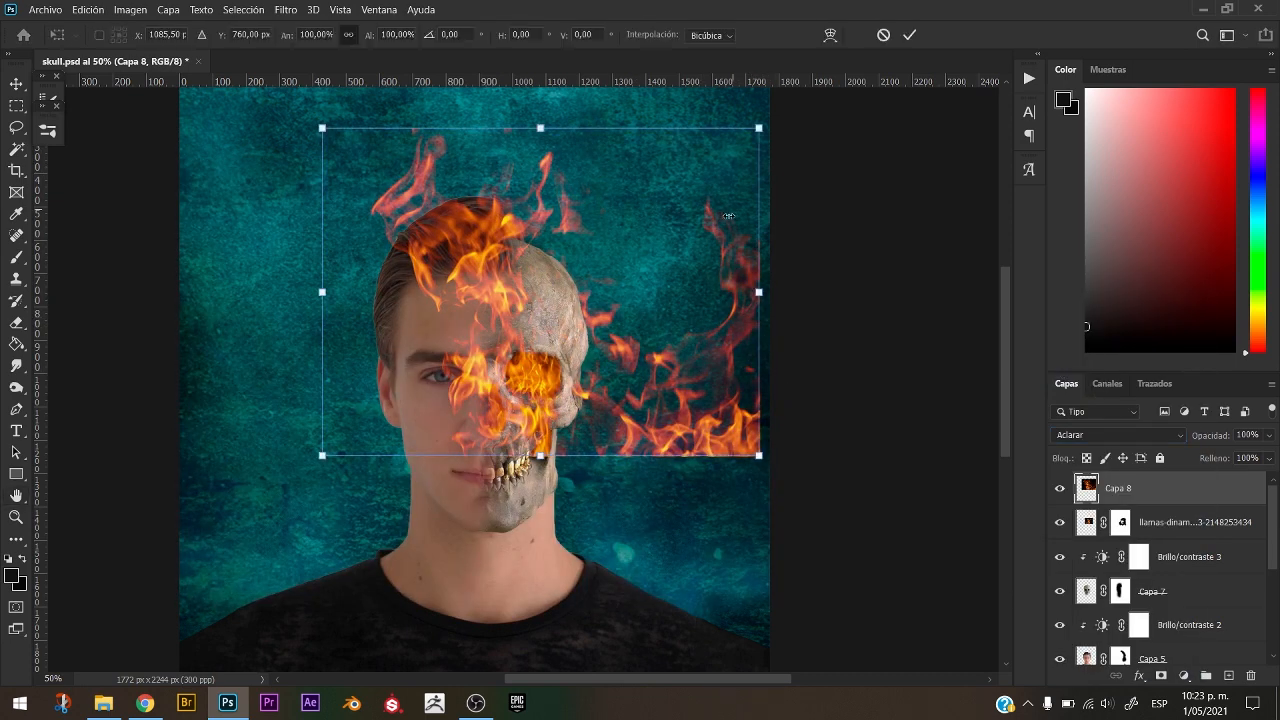
{"action": "key", "text": "ctrl+shift+alt+t"}
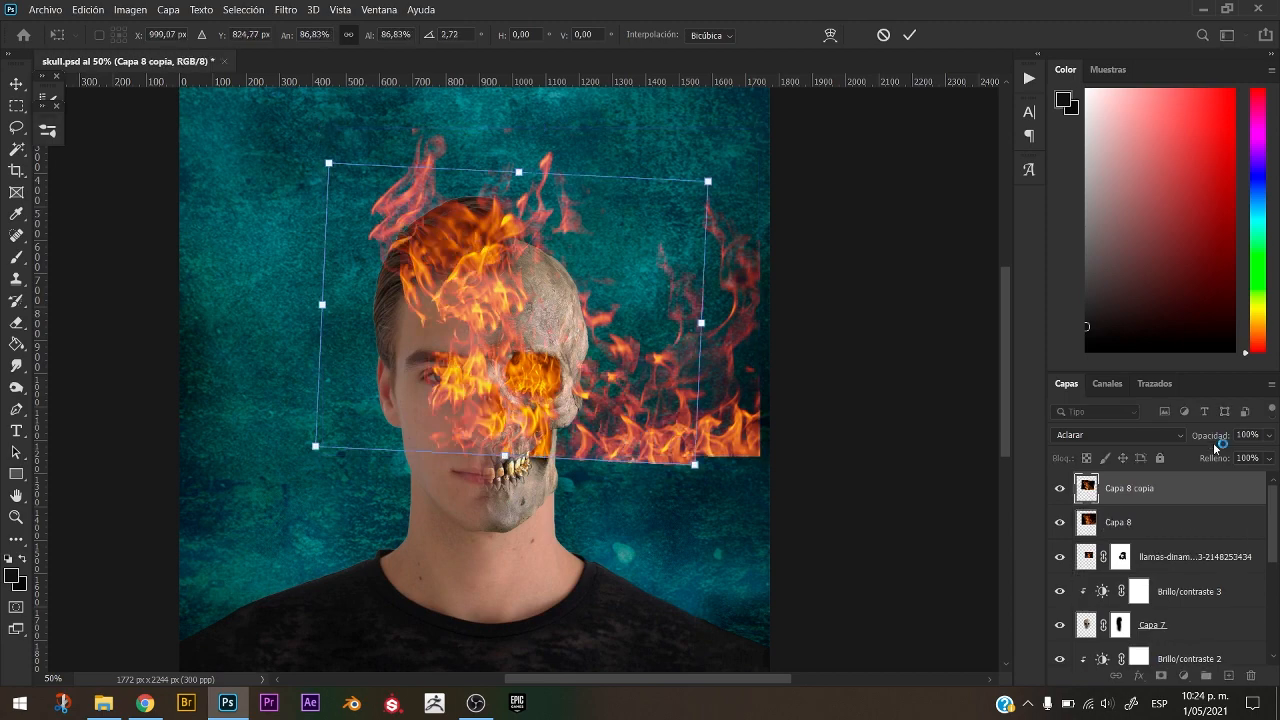
{"action": "key", "text": "Escape"}
Scale down, rotate and reposition Capa 8 so its flames blow outward from the skull's crown.
{"action": "key", "text": "ctrl+t"}
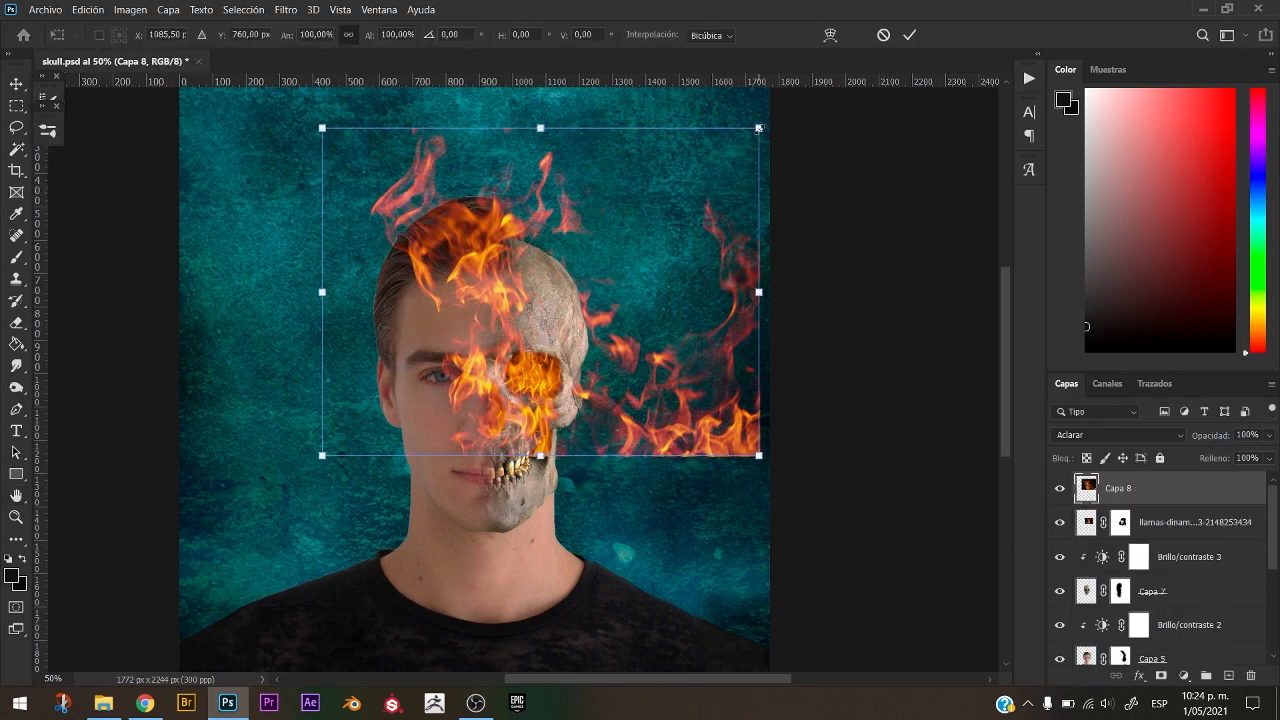
{"action": "left_click_drag", "start_coordinate": [760, 130], "coordinate": [634, 400]}
{"action": "left_click_drag", "start_coordinate": [380, 311], "coordinate": [584, 240]}
{"action": "left_click_drag", "start_coordinate": [634, 275], "coordinate": [649, 262]}
{"action": "key", "text": "Return"}
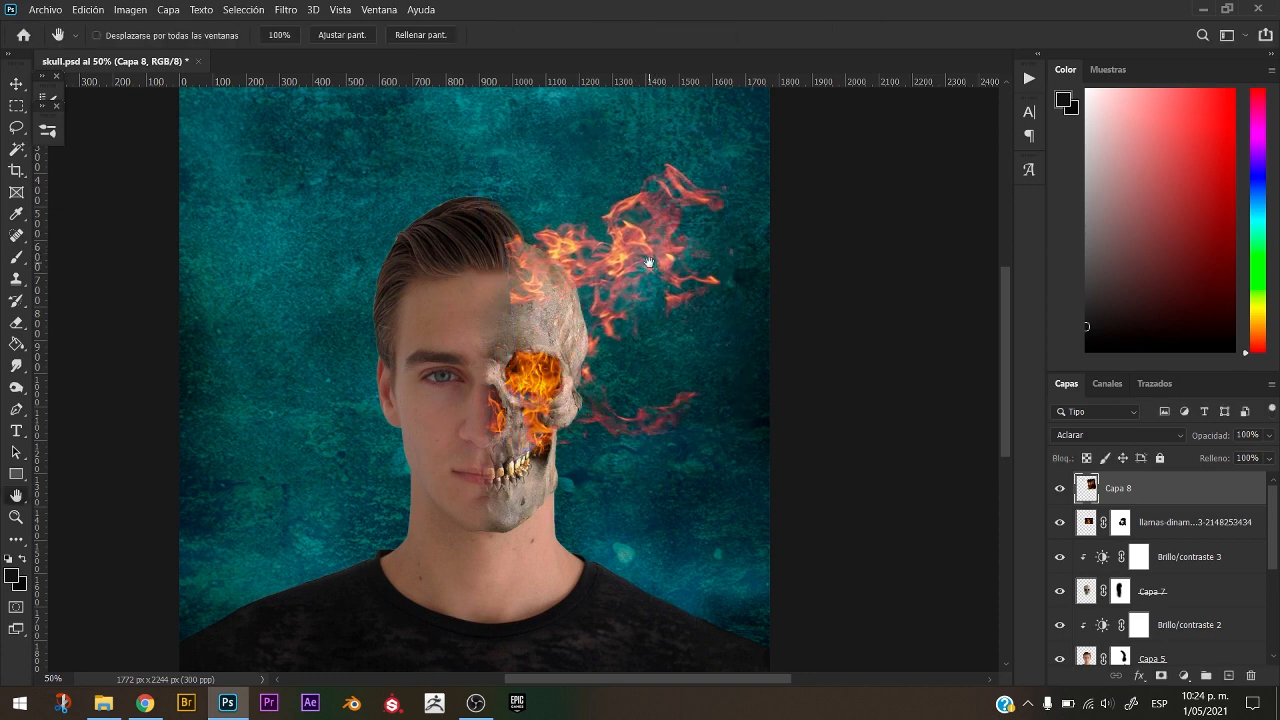
Warp Capa 8 so its flames follow the top and side of the skull.
{"action": "scroll", "coordinate": [649, 262], "scroll_direction": "down", "scroll_amount": 1}
{"action": "scroll", "coordinate": [649, 262], "scroll_direction": "up", "scroll_amount": 1}
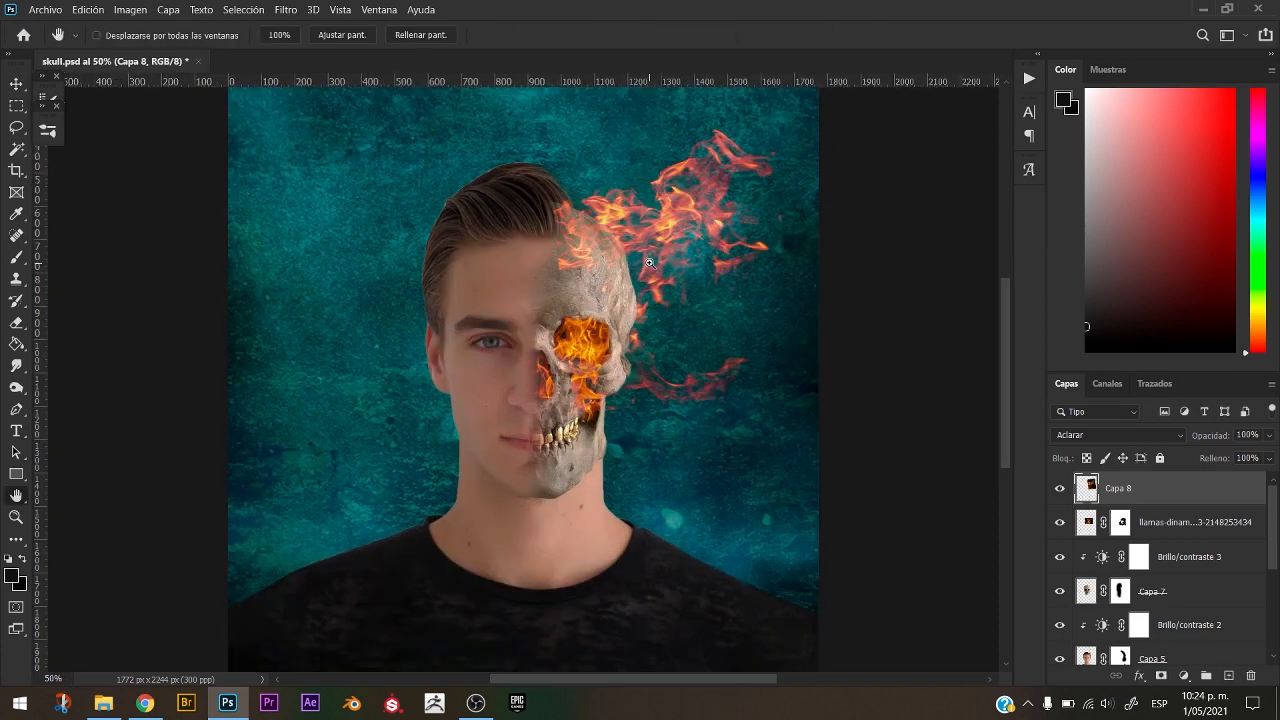
{"action": "key", "text": "ctrl+t"}
{"action": "right_click", "coordinate": [670, 207]}
{"action": "left_click", "coordinate": [700, 322]}
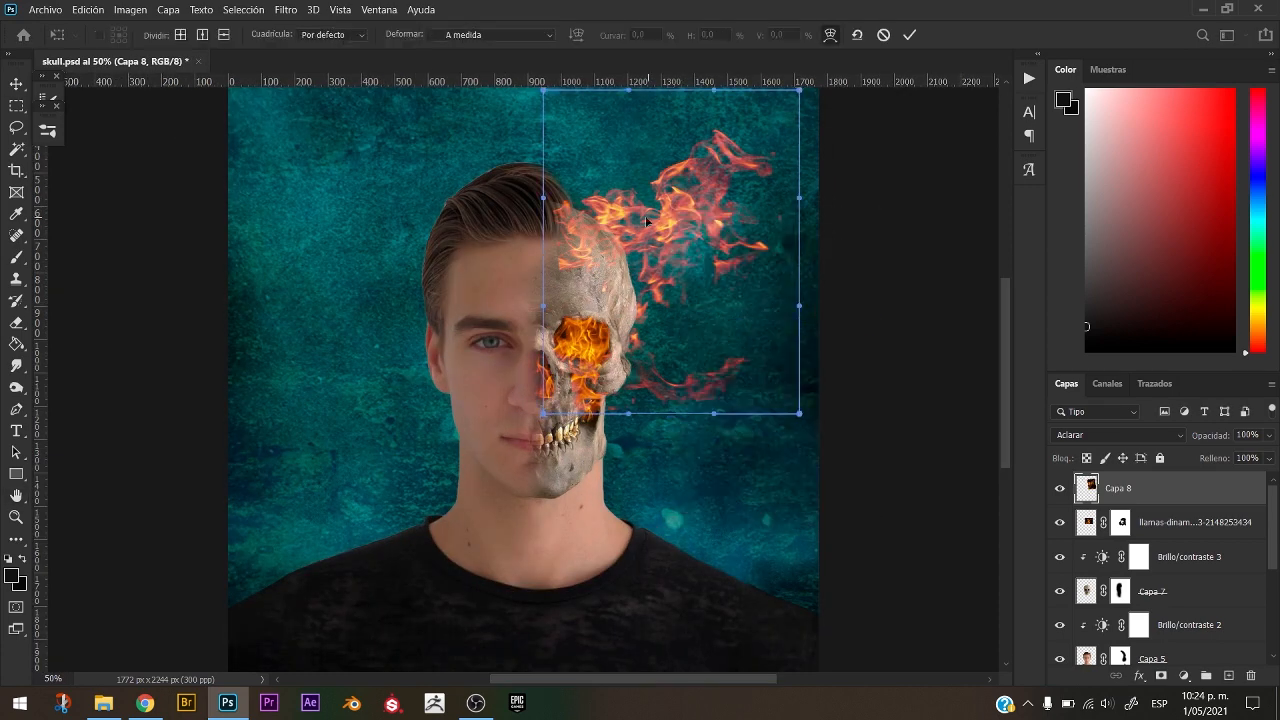
{"action": "left_click_drag", "start_coordinate": [629, 414], "coordinate": [673, 451]}
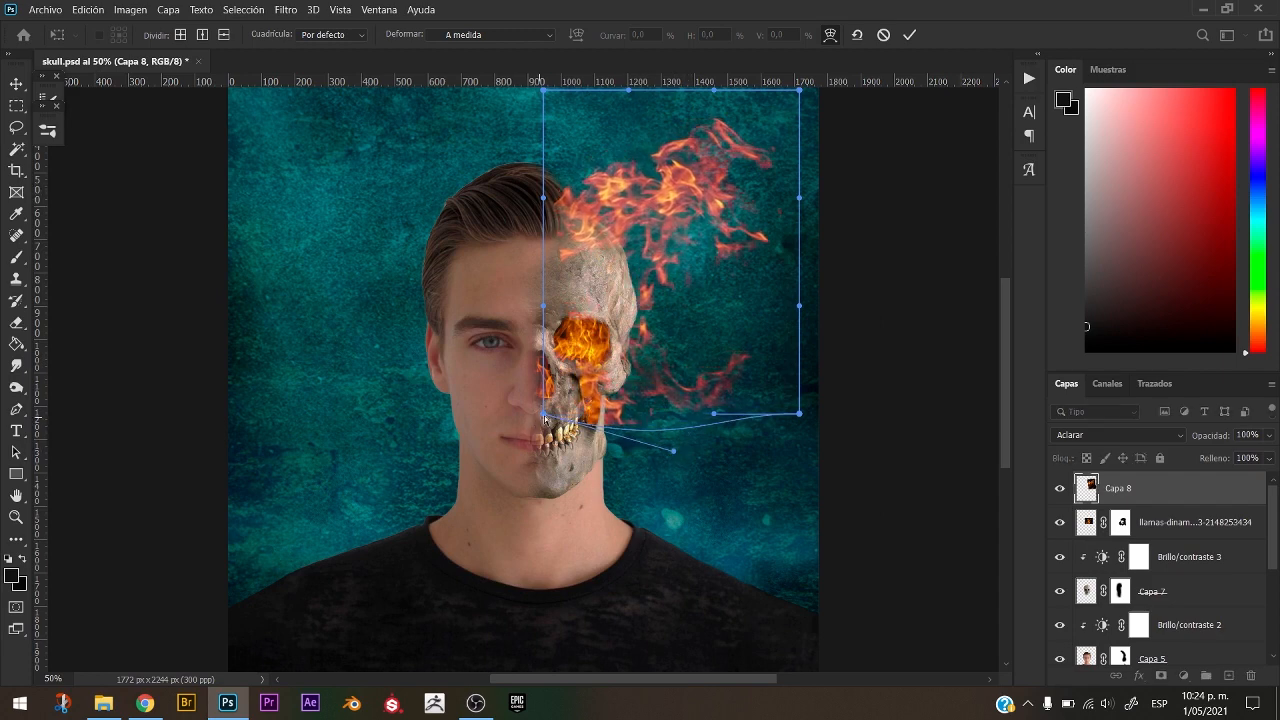
{"action": "left_click_drag", "start_coordinate": [543, 414], "coordinate": [487, 423]}
{"action": "left_click_drag", "start_coordinate": [543, 197], "coordinate": [527, 211]}
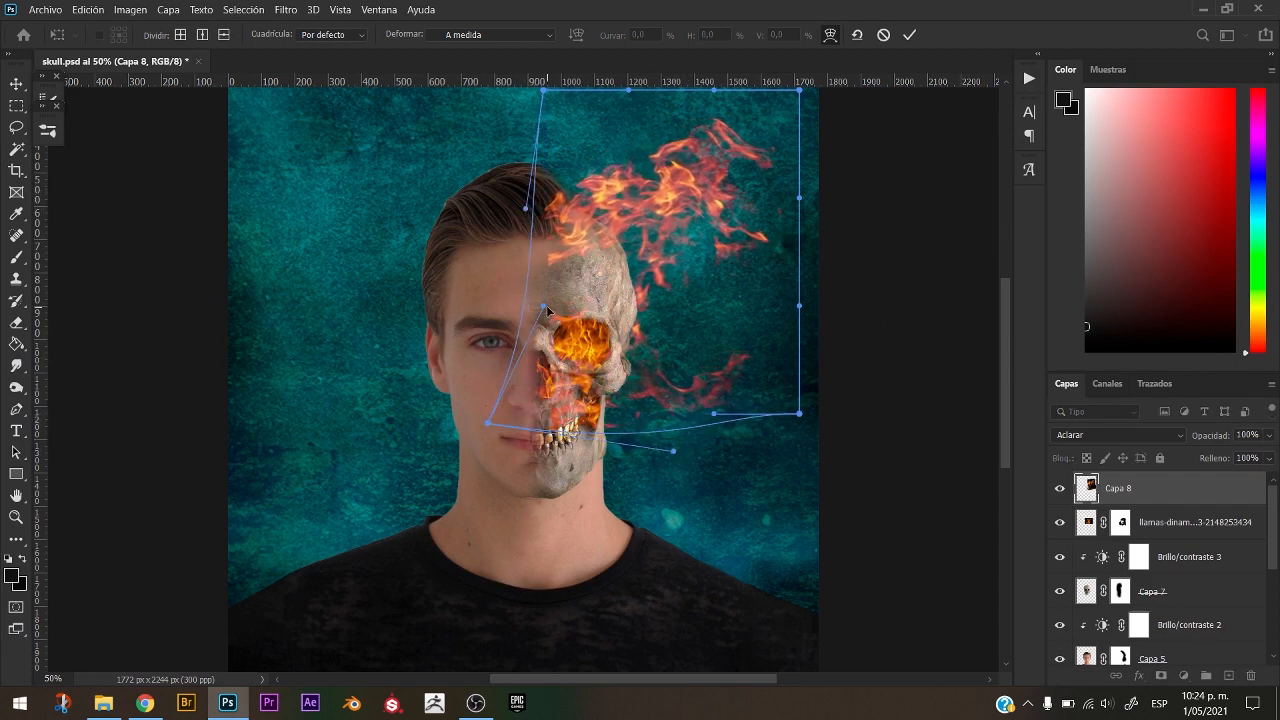
{"action": "left_click_drag", "start_coordinate": [548, 312], "coordinate": [550, 300]}
{"action": "key", "text": "Return"}
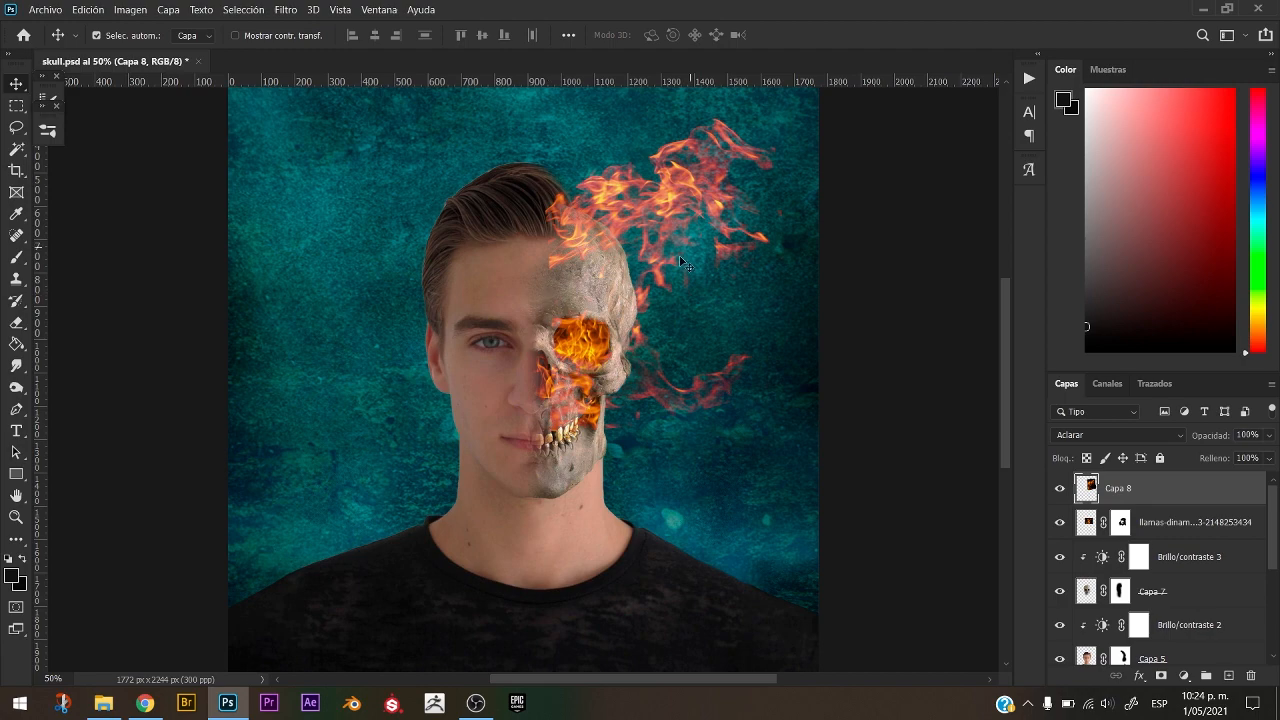
Paste a third flame image, scaled to 41.47% and rotated 64.80°, with its blend mode set to Aclarar.
{"action": "key", "text": "ctrl+v"}
{"action": "key", "text": "ctrl+t"}
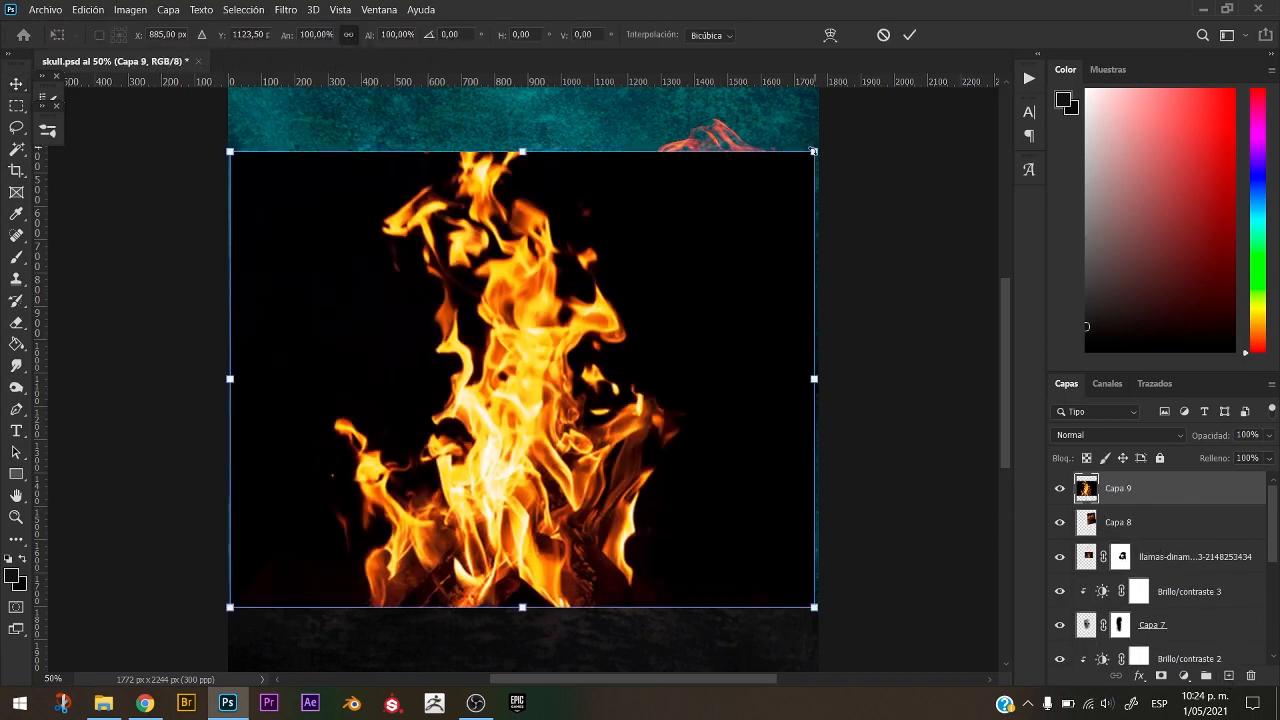
{"action": "left_click_drag", "start_coordinate": [813, 151], "coordinate": [746, 232]}
{"action": "left_click_drag", "start_coordinate": [700, 190], "coordinate": [993, 305]}
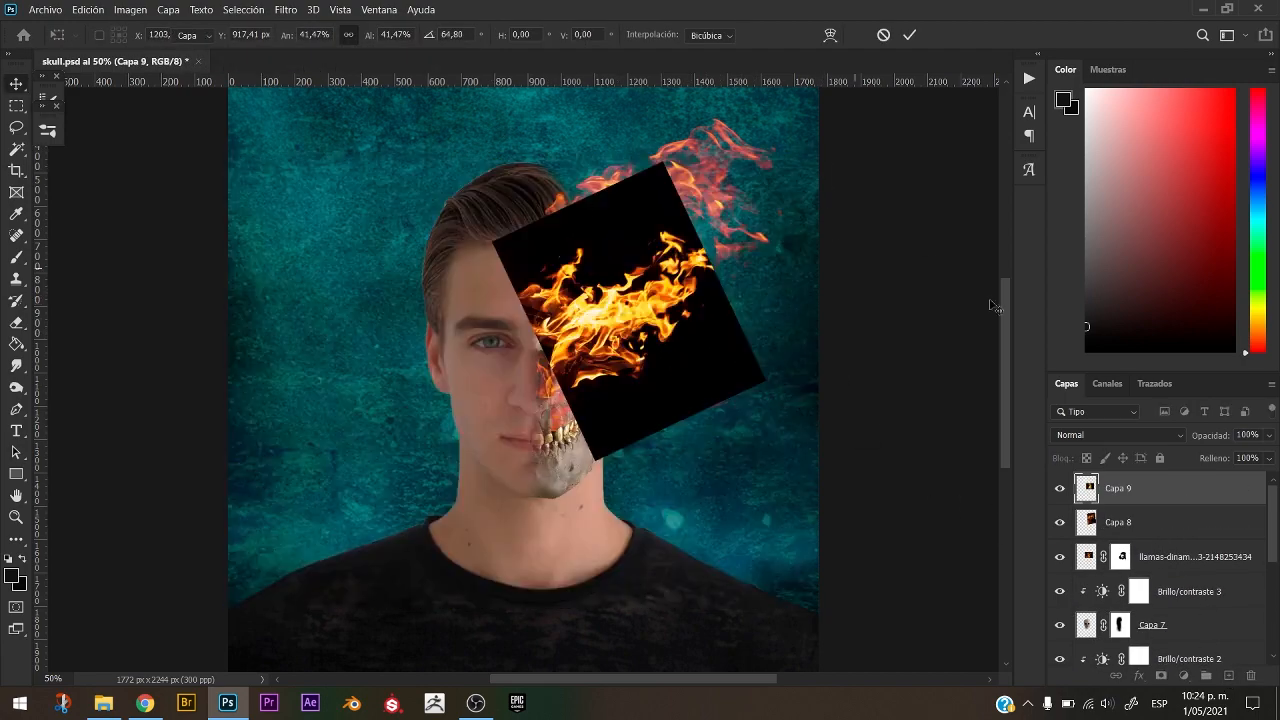
{"action": "key", "text": "Return"}
{"action": "left_click", "coordinate": [1118, 435]}
{"action": "left_click", "coordinate": [1075, 381]}
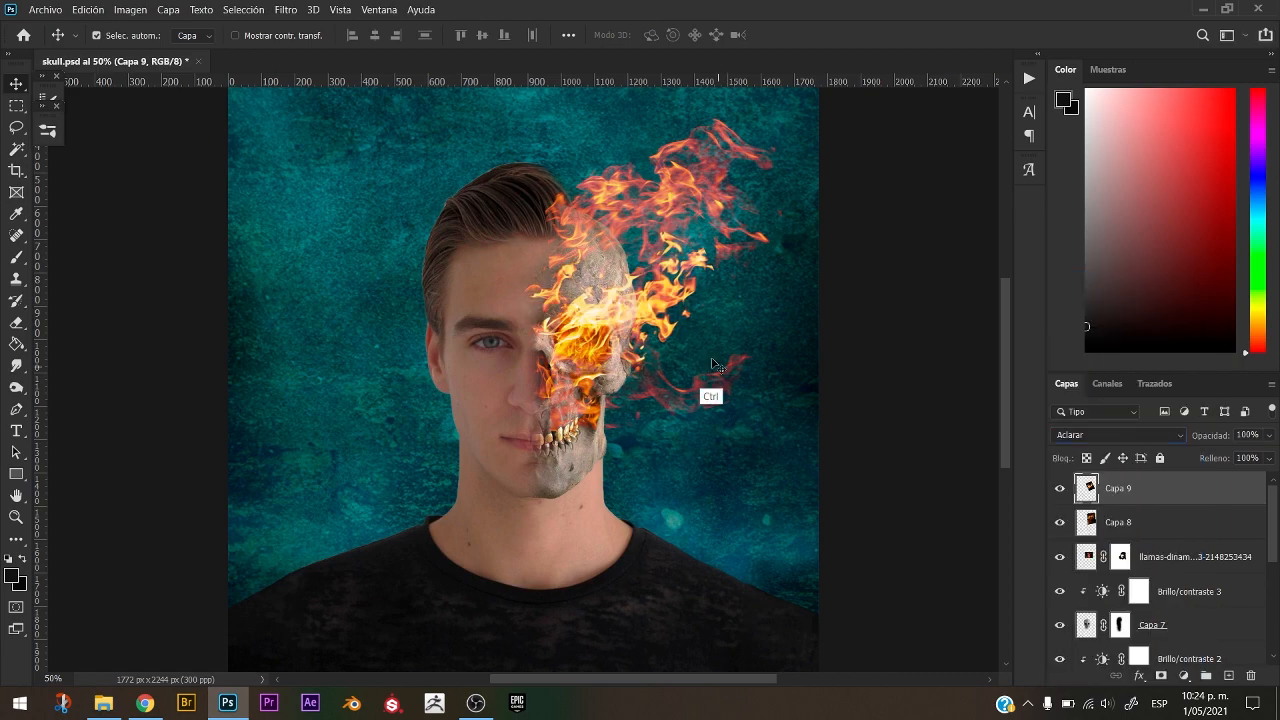
Rotate the Capa 9 flames more upright and move them onto the skull's crown.
{"action": "key", "text": "ctrl+t"}
{"action": "left_click_drag", "start_coordinate": [713, 364], "coordinate": [657, 195]}
{"action": "left_click_drag", "start_coordinate": [825, 254], "coordinate": [815, 139]}
{"action": "left_click_drag", "start_coordinate": [1006, 374], "coordinate": [1006, 332]}
{"action": "left_click_drag", "start_coordinate": [700, 320], "coordinate": [706, 297]}
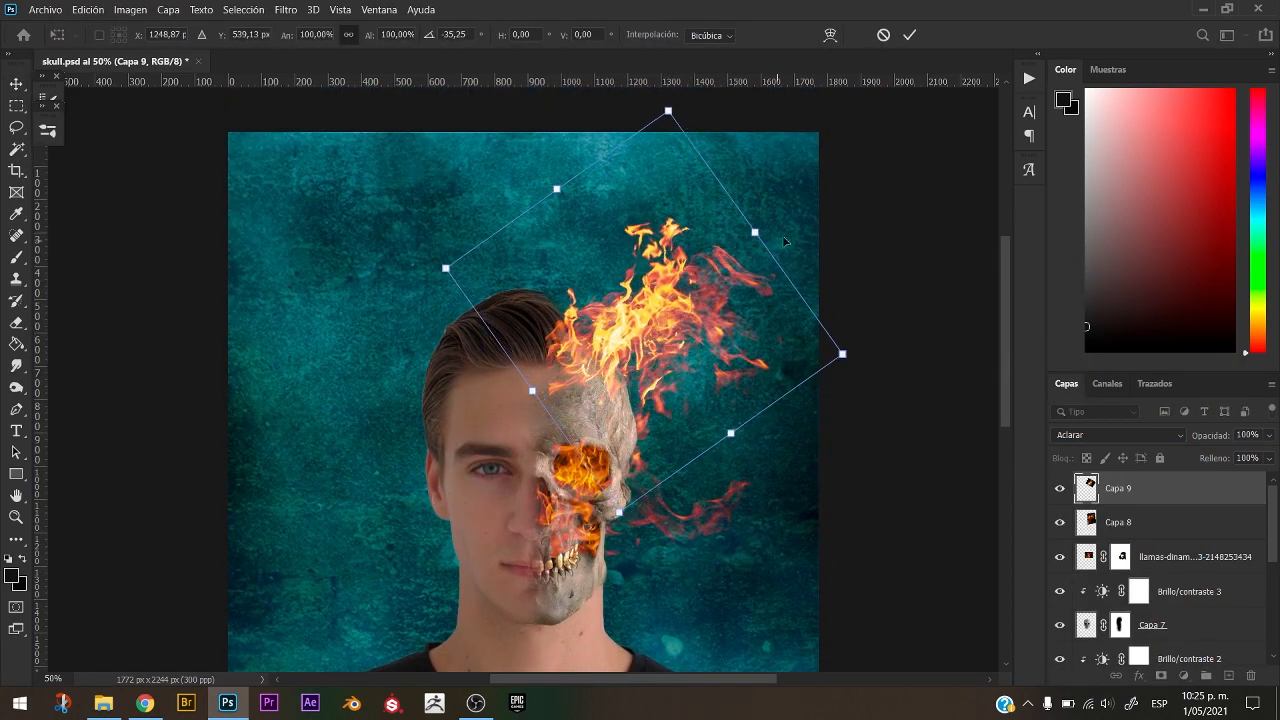
{"action": "left_click_drag", "start_coordinate": [785, 242], "coordinate": [750, 195]}
{"action": "left_click_drag", "start_coordinate": [665, 317], "coordinate": [631, 300]}
Flip the Capa 9 flames horizontally and nudge them rightward off the man's hair.
{"action": "right_click", "coordinate": [631, 300]}
{"action": "left_click", "coordinate": [714, 580]}
{"action": "mouse_move", "coordinate": [682, 253]}
{"action": "left_mouse_down"}
{"action": "mouse_move", "coordinate": [705, 250]}
{"action": "mouse_move", "coordinate": [715, 268]}
{"action": "mouse_move", "coordinate": [690, 261]}
{"action": "left_mouse_up"}
{"action": "key", "text": "Return"}
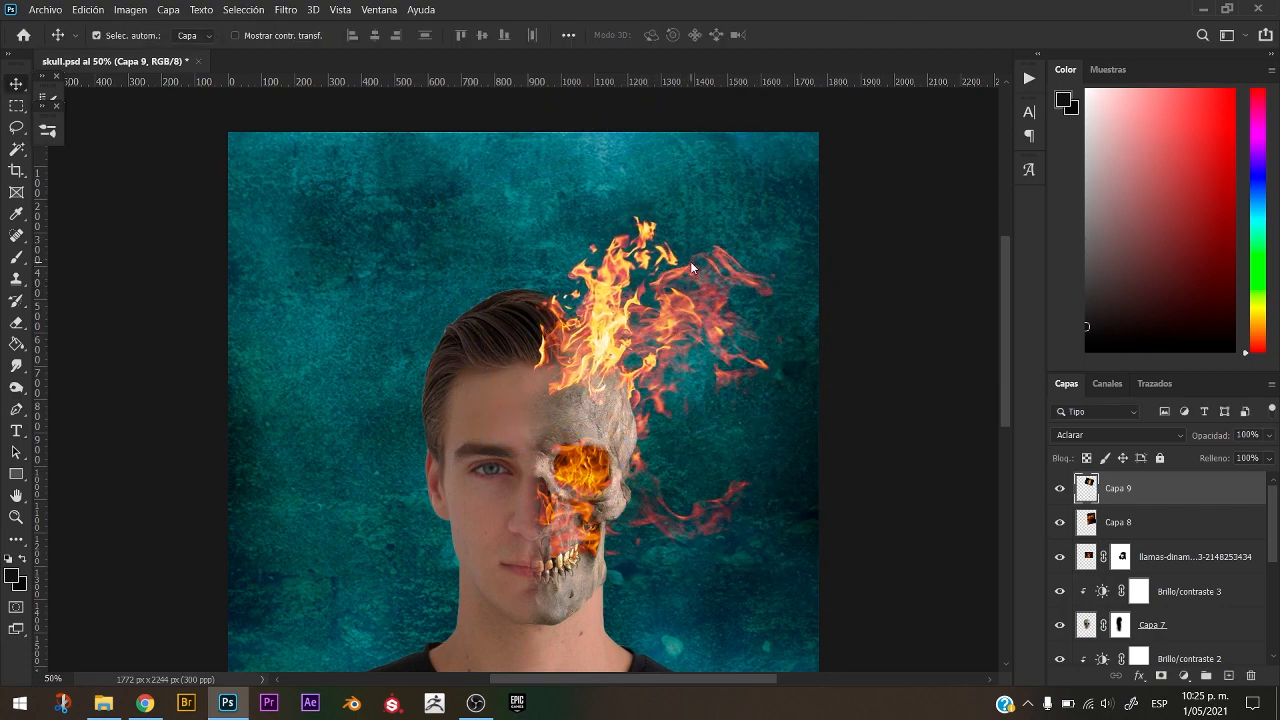
{"action": "key", "text": "shift+Right"}
{"action": "key", "text": "shift+Right"}
{"action": "key", "text": "shift+Right"}
{"action": "key", "text": "shift+Right"}
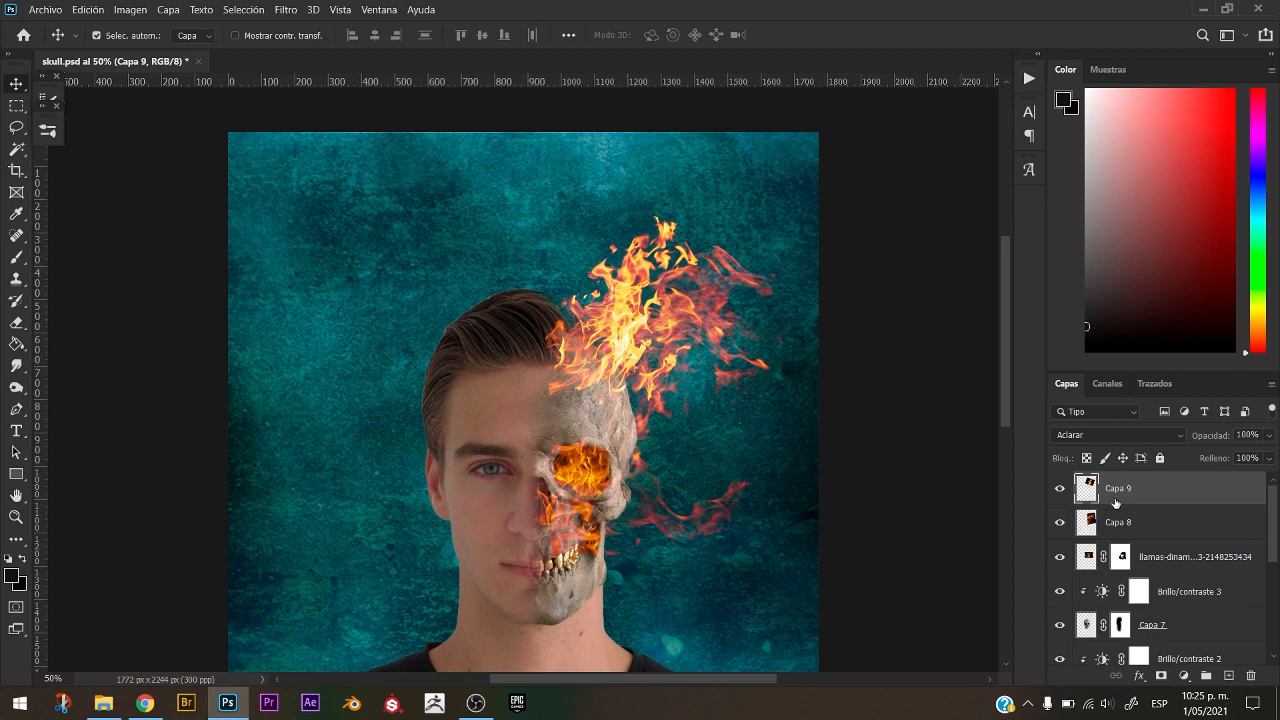
Shift the hue of Capa 8 to +9 with Hue/Saturation.
{"action": "left_click", "coordinate": [1117, 522]}
{"action": "key", "text": "ctrl+u"}
{"action": "mouse_move", "coordinate": [989, 281]}
{"action": "left_mouse_down"}
{"action": "mouse_move", "coordinate": [974, 283]}
{"action": "mouse_move", "coordinate": [994, 283]}
{"action": "left_mouse_up"}
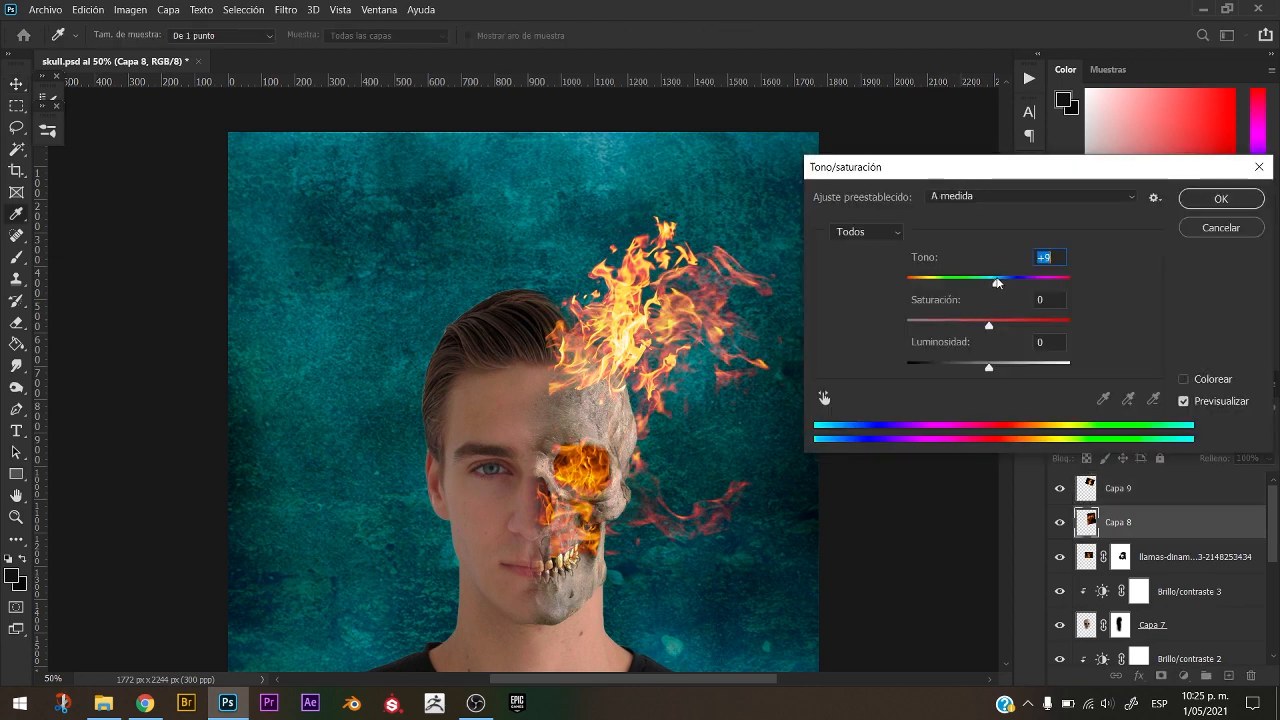
{"action": "left_click", "coordinate": [1203, 200]}
Add a layer mask to Capa 9 and paint out its stray flames near the man's hairline with a soft brush.
{"action": "left_click", "coordinate": [1132, 488]}
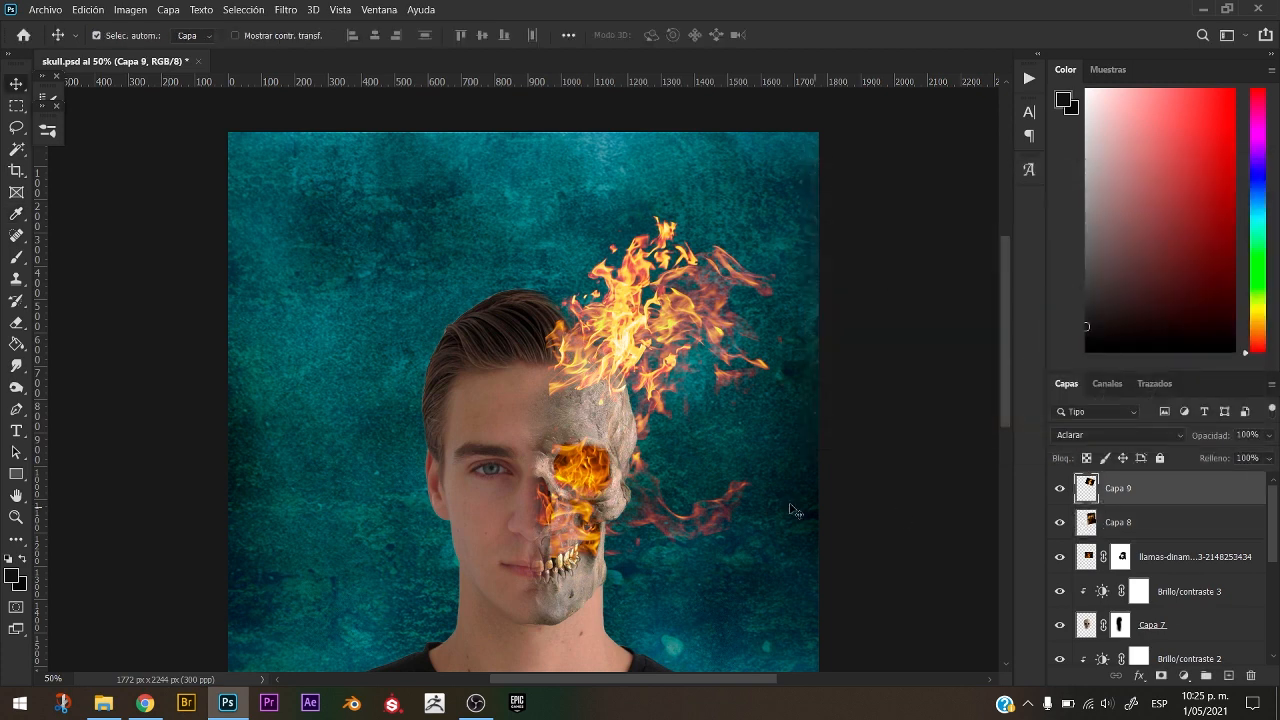
{"action": "left_click", "coordinate": [1161, 676]}
{"action": "key", "text": "b"}
{"action": "right_click", "coordinate": [524, 333], "text": "alt"}
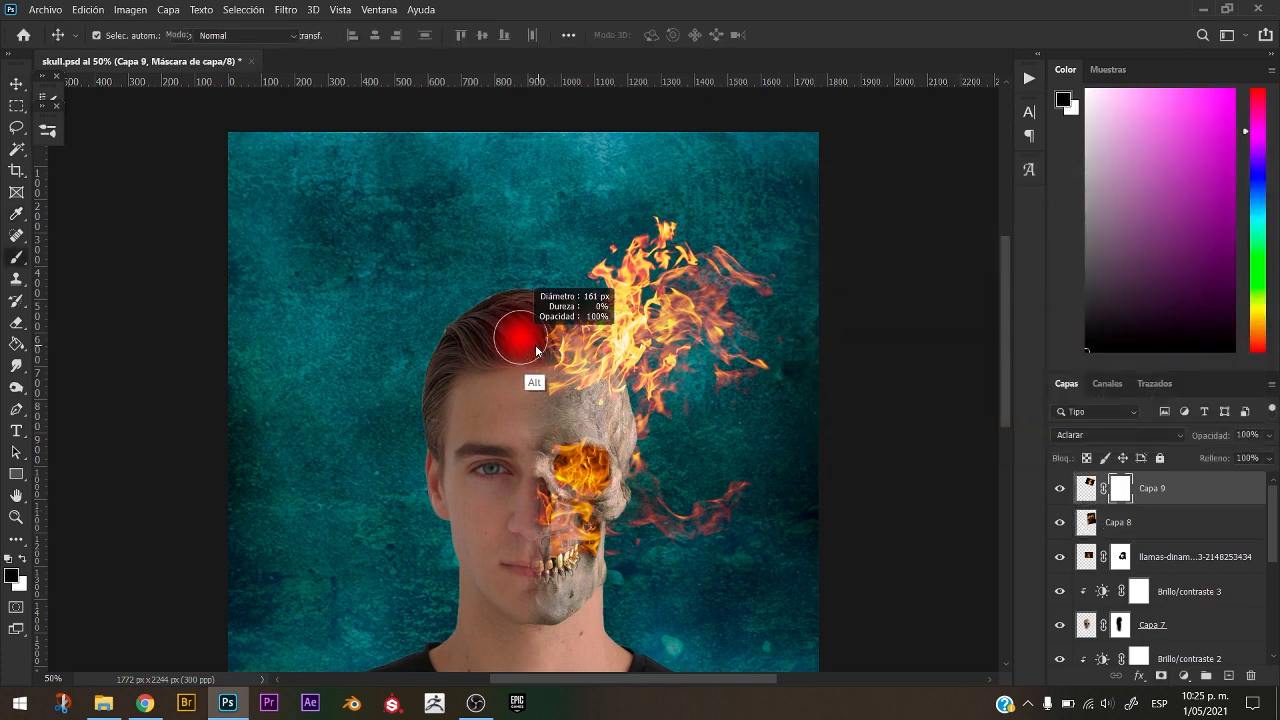
{"action": "key", "text": "c"}
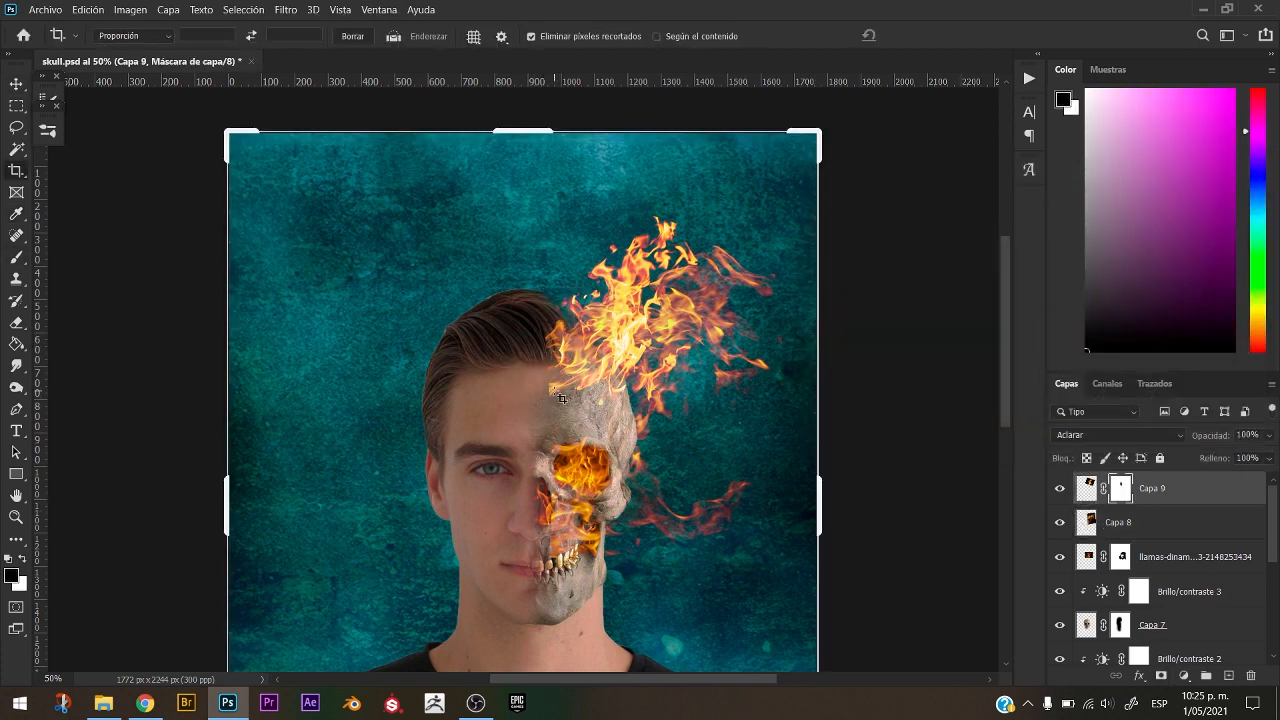
Add a layer mask to Capa 8 and hide its stray flames over the skull.
{"action": "key", "text": "v"}
{"action": "left_click", "coordinate": [594, 408]}
{"action": "key", "text": "b"}
{"action": "left_click", "coordinate": [1161, 676]}
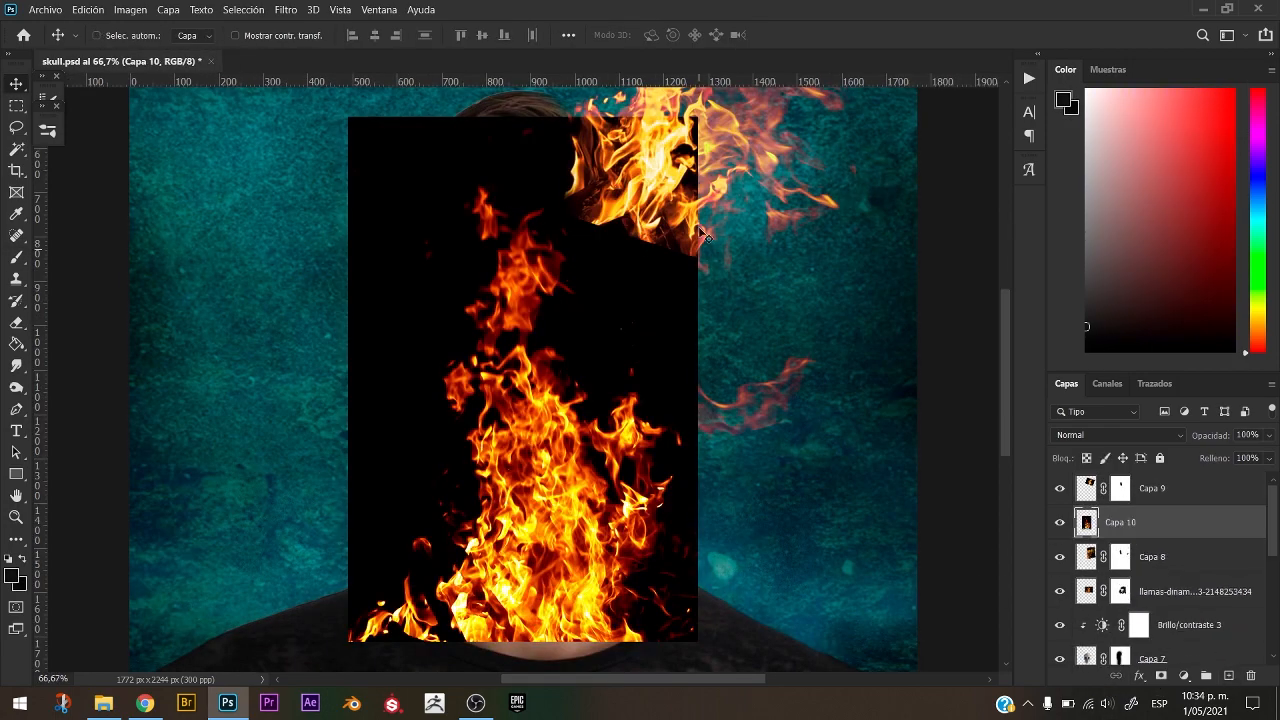
Shrink the Capa 10 flame image, rotate it sideways and place it over the outer side of the skull.
{"action": "key", "text": "ctrl+t"}
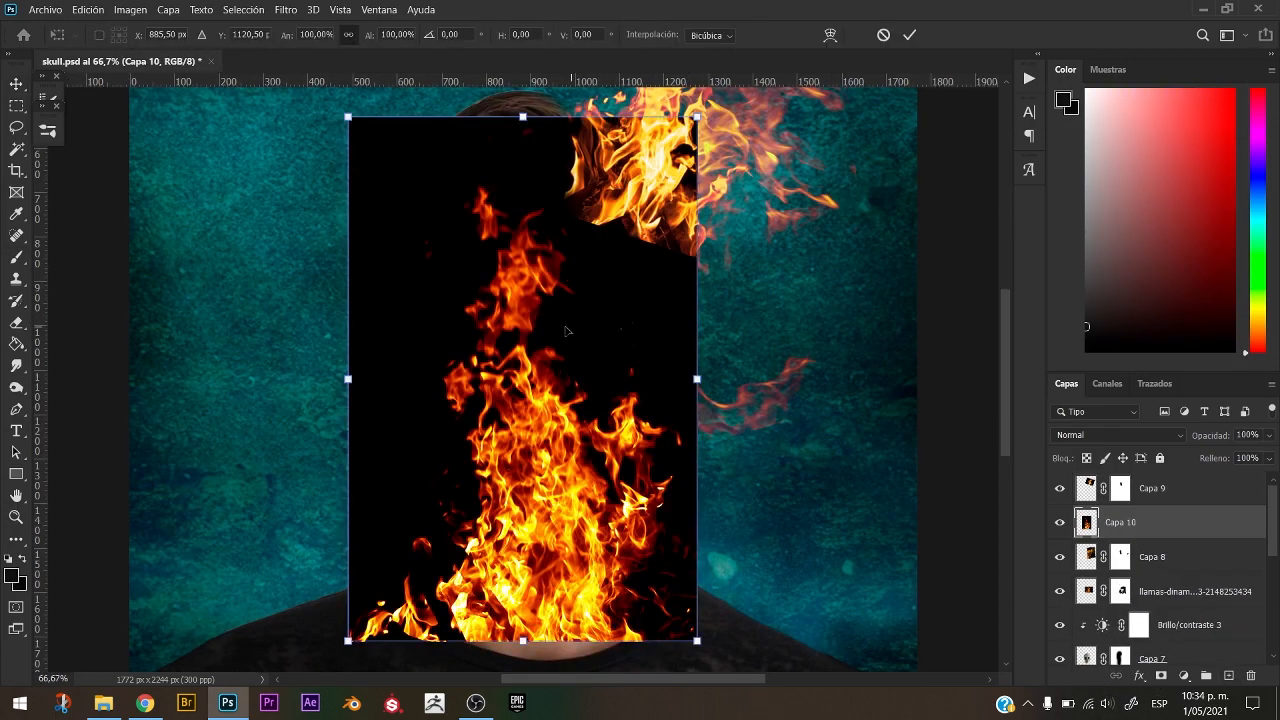
{"action": "left_click_drag", "start_coordinate": [697, 117], "coordinate": [562, 315]}
{"action": "left_click_drag", "start_coordinate": [480, 440], "coordinate": [621, 283]}
{"action": "left_click_drag", "start_coordinate": [780, 201], "coordinate": [806, 491]}
{"action": "key", "text": "Return"}
{"action": "key", "text": "ctrl+minus"}
{"action": "left_click_drag", "start_coordinate": [642, 259], "coordinate": [696, 341]}
{"action": "left_click_drag", "start_coordinate": [612, 430], "coordinate": [638, 386]}
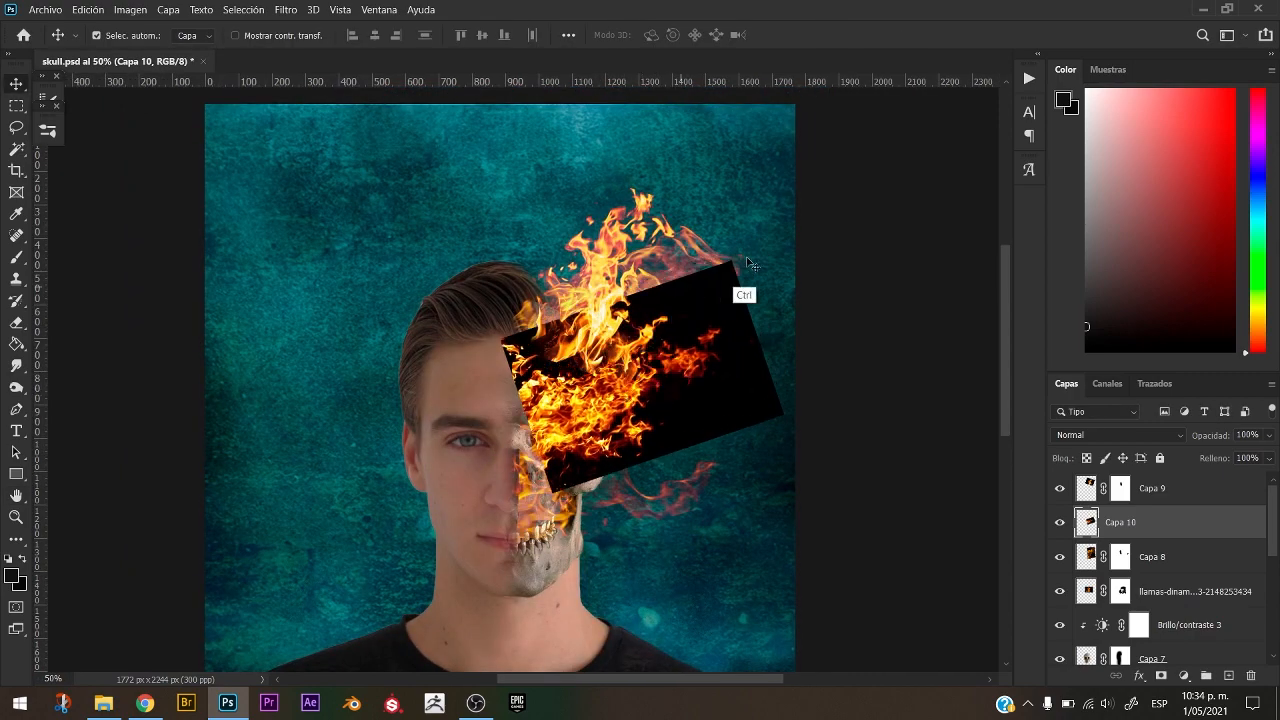
Set the blend mode of Capa 10 to Aclarar and adjust the flames' position behind the skull's temple.
{"action": "key", "text": "ctrl+t"}
{"action": "key", "text": "Return"}
{"action": "left_click_drag", "start_coordinate": [771, 246], "coordinate": [674, 239]}
{"action": "left_click", "coordinate": [1113, 437]}
{"action": "left_click", "coordinate": [1090, 399]}
{"action": "key", "text": "ctrl+t"}
{"action": "mouse_move", "coordinate": [674, 370]}
{"action": "left_mouse_down"}
{"action": "mouse_move", "coordinate": [708, 479]}
{"action": "mouse_move", "coordinate": [689, 351]}
{"action": "left_mouse_up"}
{"action": "key", "text": "Return"}
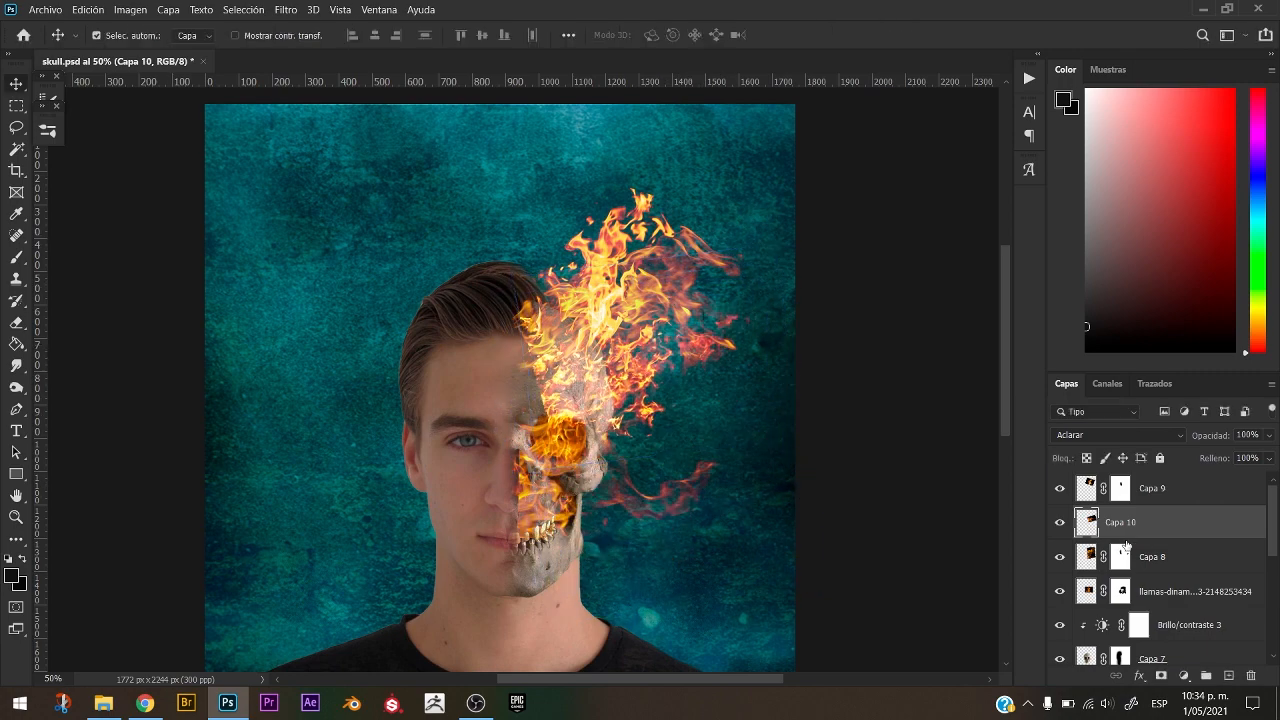
Scale the Capa 10 flames to 123.65% and rotate them -21.20° along the side of the skull.
{"action": "key", "text": "ctrl+t"}
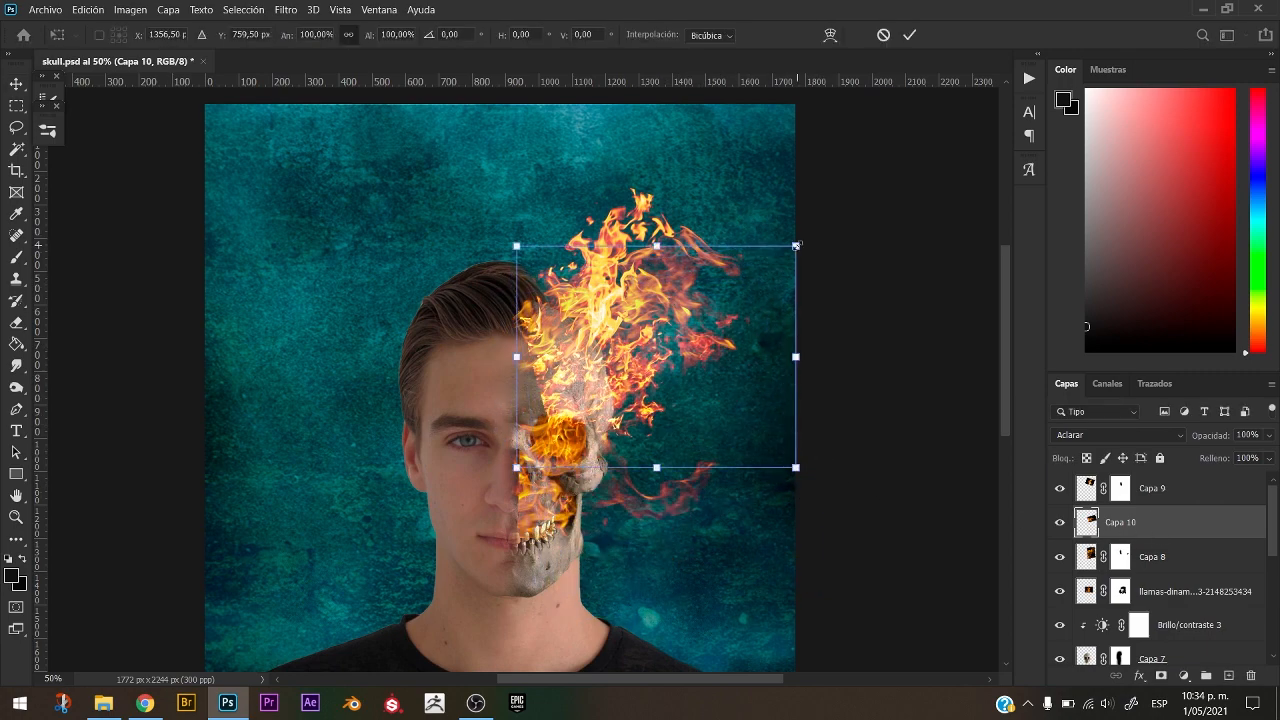
{"action": "left_click_drag", "start_coordinate": [797, 246], "coordinate": [861, 194]}
{"action": "left_click_drag", "start_coordinate": [497, 411], "coordinate": [539, 475]}
{"action": "left_click_drag", "start_coordinate": [743, 314], "coordinate": [731, 330]}
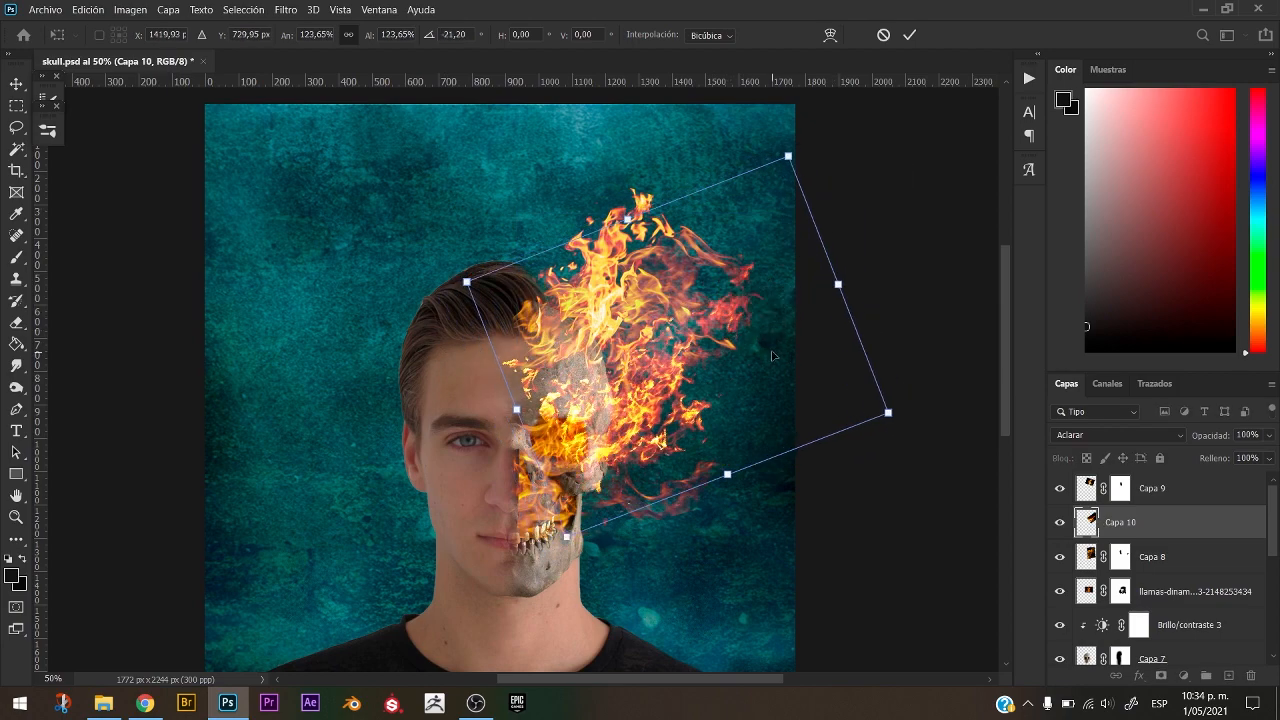
{"action": "key", "text": "Return"}
Mask Capa 10 within a selection loaded from Capa 7, painting out the flames that cover the skull's face.
{"action": "left_click", "coordinate": [1099, 657], "text": "ctrl"}
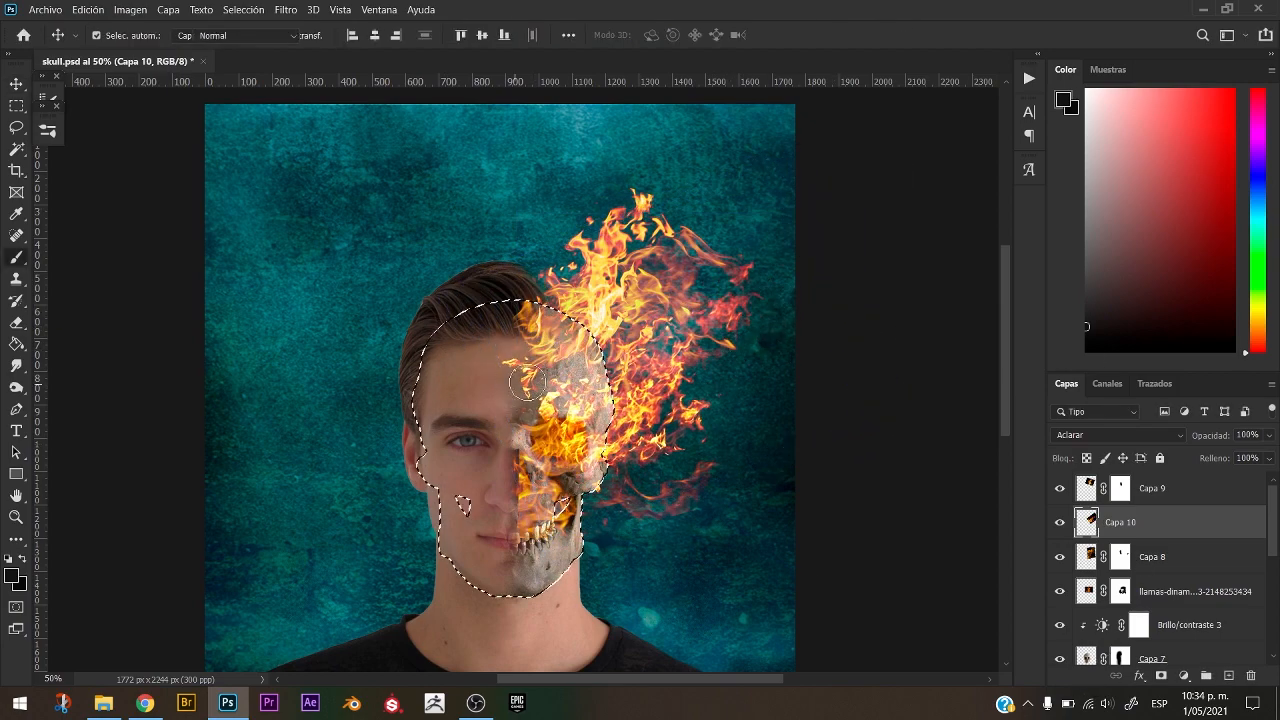
{"action": "key", "text": "b"}
{"action": "left_click", "coordinate": [1161, 676]}
{"action": "left_click", "coordinate": [1086, 660], "text": "ctrl"}
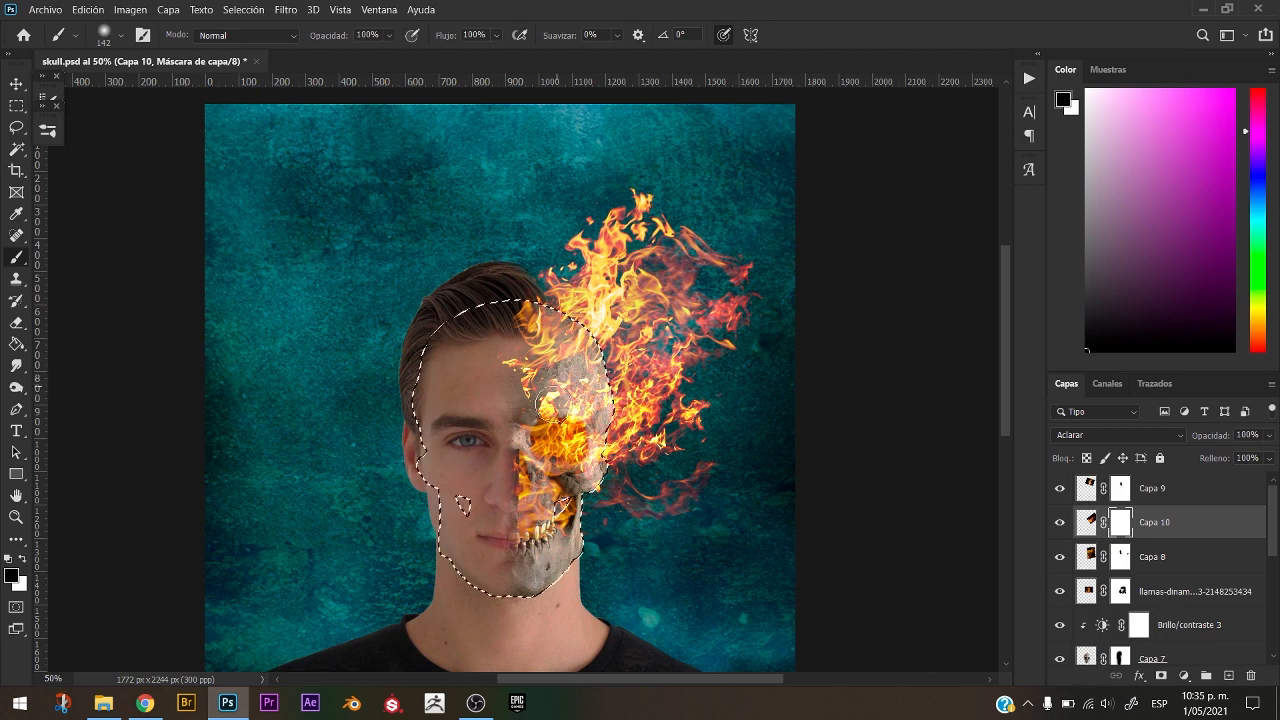
{"action": "left_click_drag", "start_coordinate": [535, 385], "coordinate": [562, 387]}
{"action": "key", "text": "ctrl+d"}
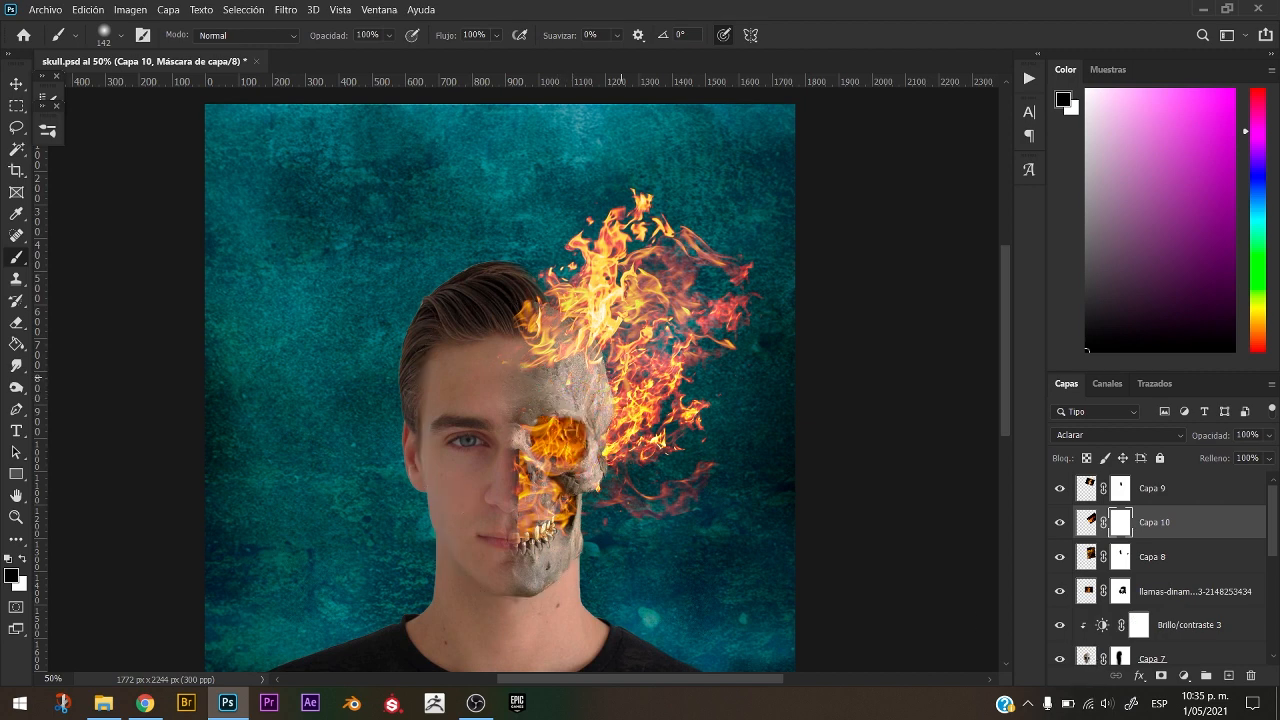
{"action": "right_click", "coordinate": [632, 356], "text": "alt"}
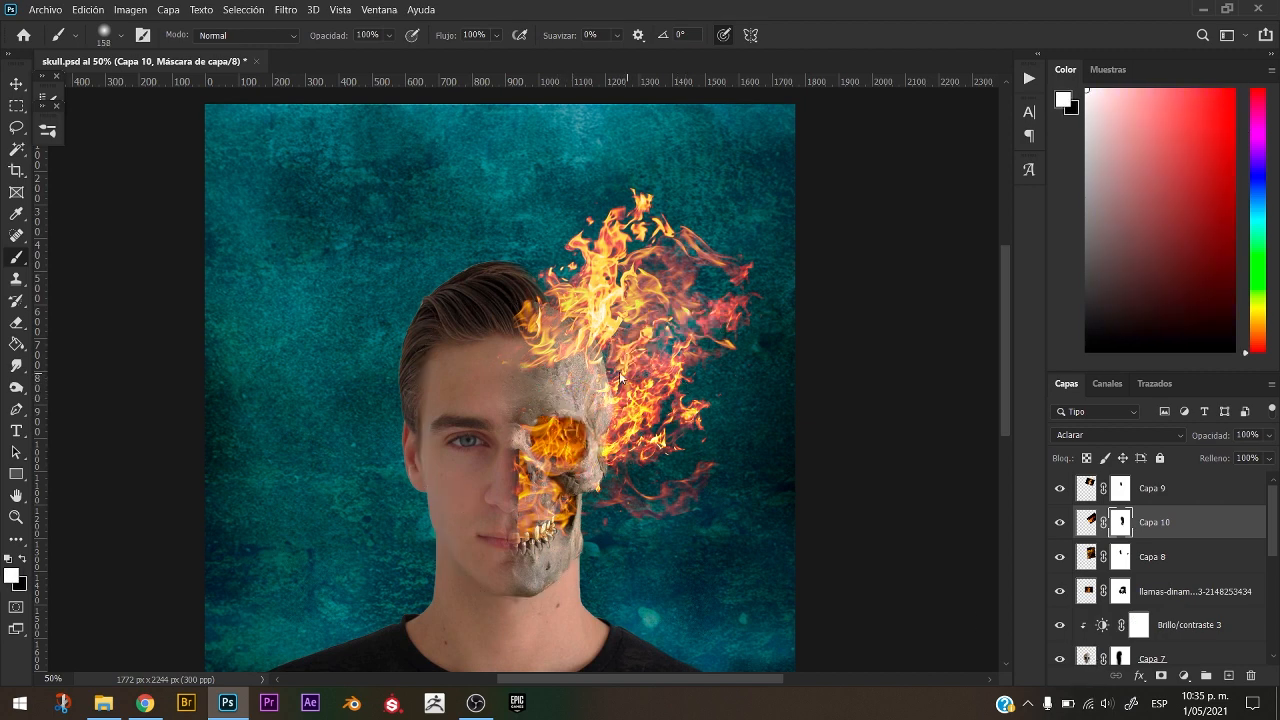
{"action": "key", "text": "x"}
Paste the glowing ember image over the face and set its blend mode to Luz suave.
{"action": "key", "text": "ctrl+v"}
{"action": "key", "text": "v"}
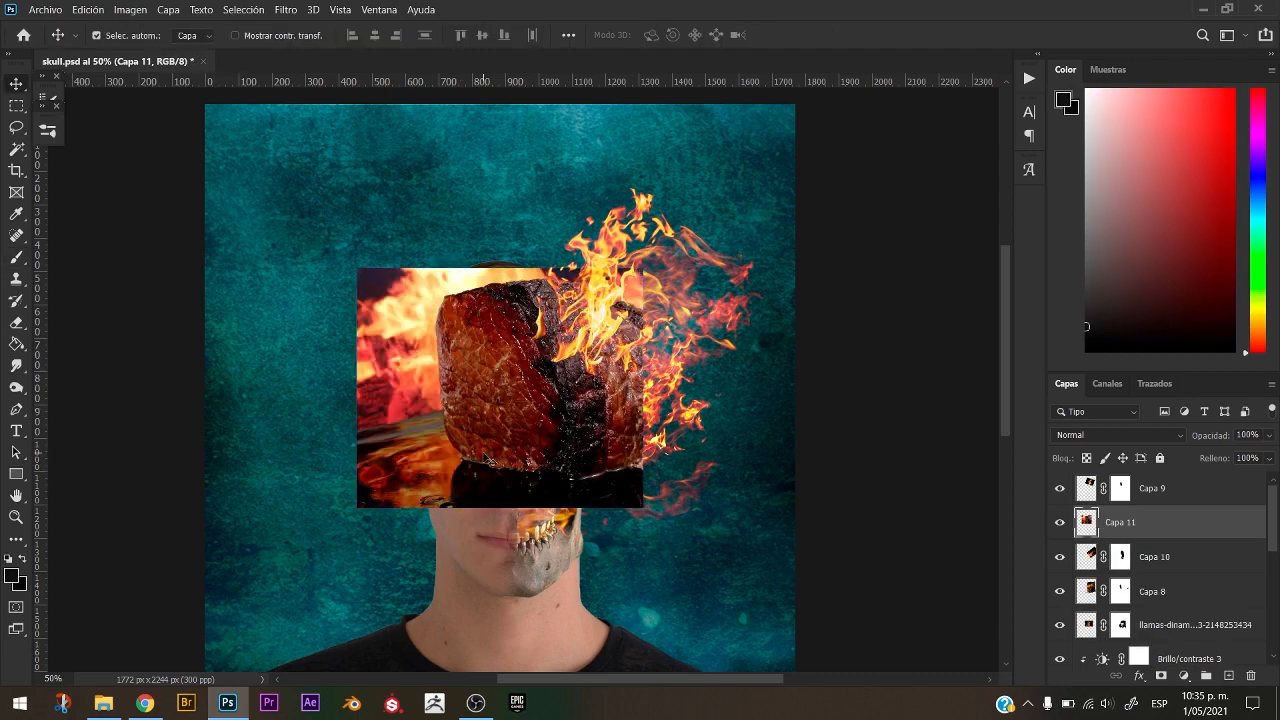
{"action": "left_click", "coordinate": [1100, 435]}
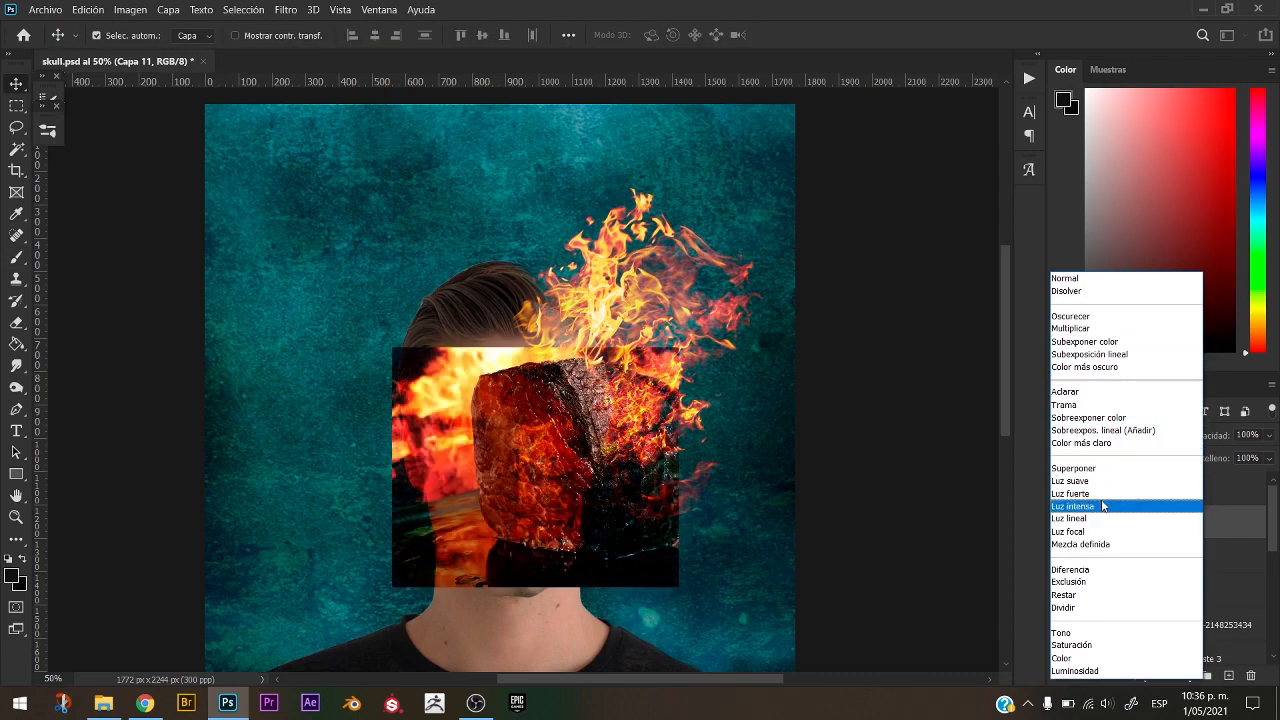
{"action": "left_click", "coordinate": [1100, 484]}
{"action": "key", "text": "ctrl+plus"}
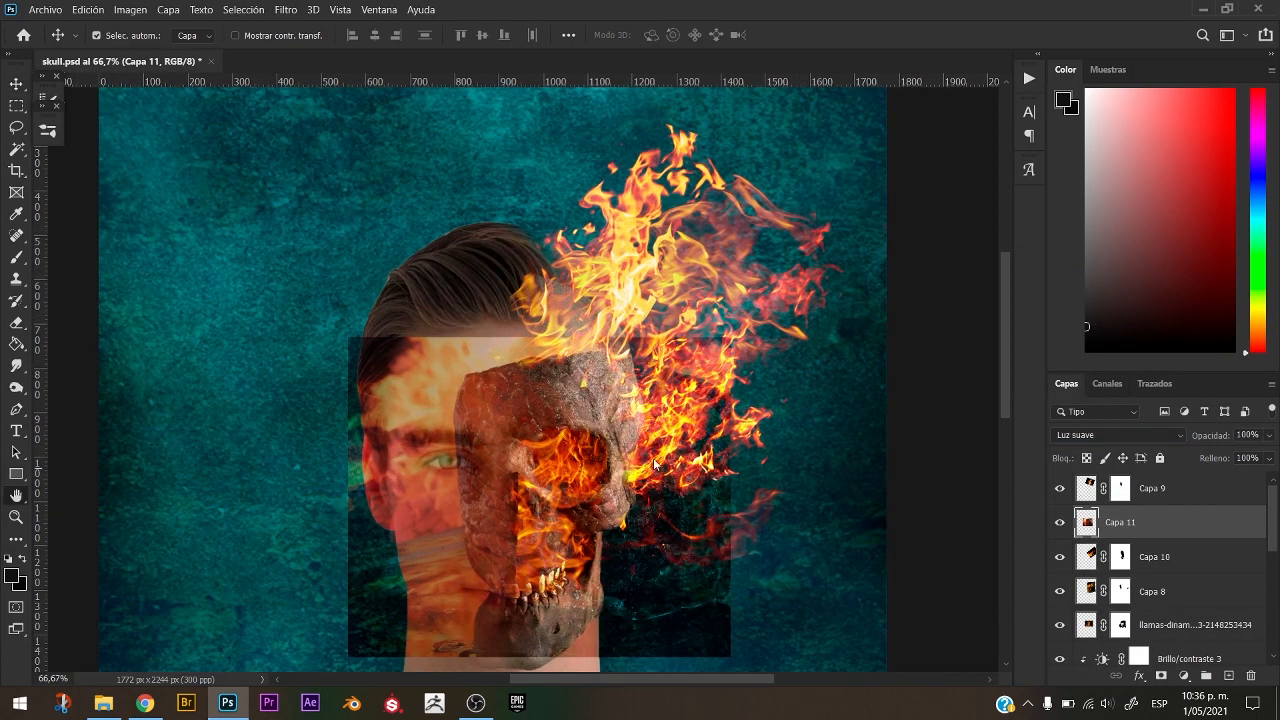
{"action": "left_click_drag", "start_coordinate": [592, 530], "coordinate": [549, 404]}
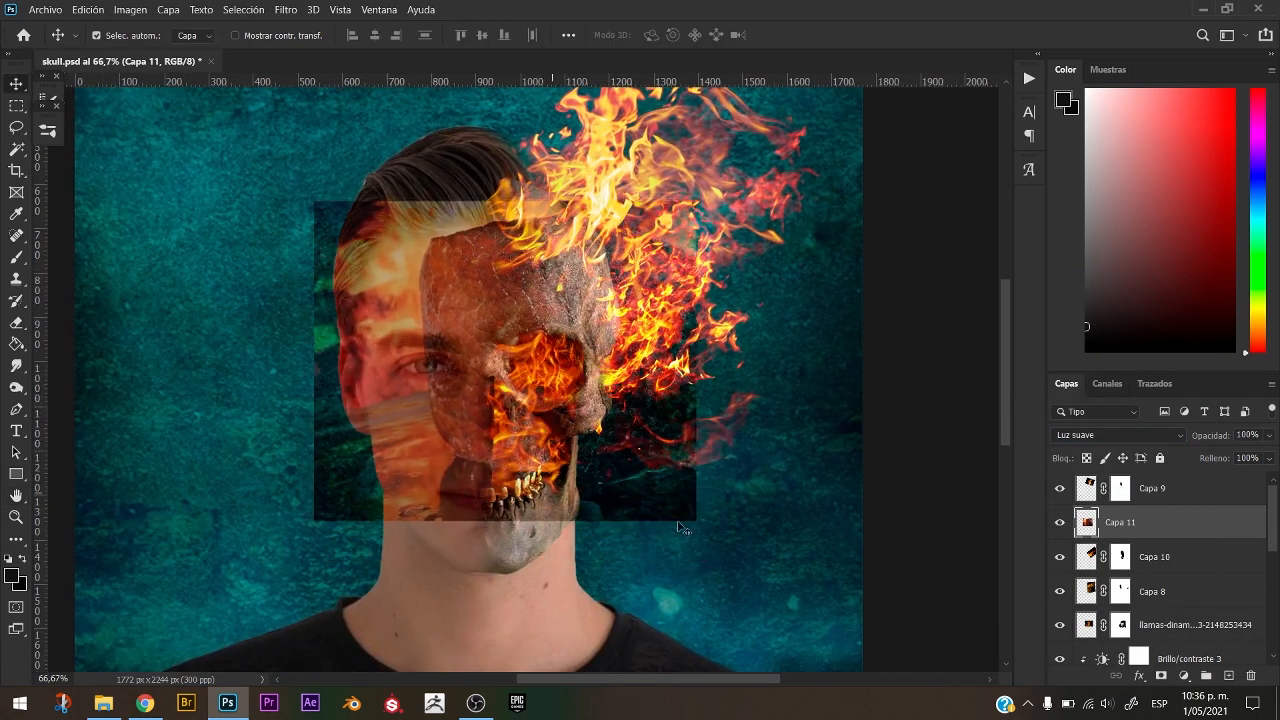
Enlarge the Capa 11 ember texture and reposition it so it covers the whole skull half down to the chin.
{"action": "key", "text": "ctrl+t"}
{"action": "left_click_drag", "start_coordinate": [696, 521], "coordinate": [760, 545]}
{"action": "left_click_drag", "start_coordinate": [720, 520], "coordinate": [677, 520]}
{"action": "key", "text": "Return"}
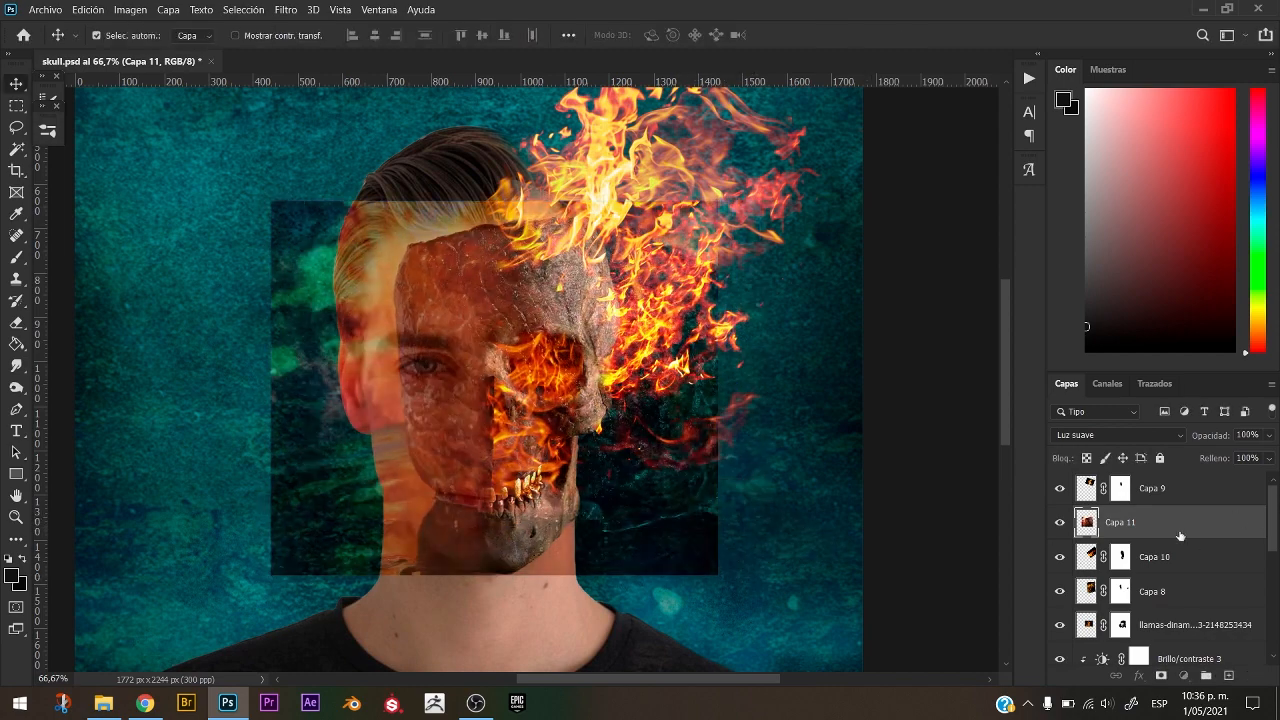
Move Capa 11 below the llamas-dinam flame layer and add a layer mask to it.
{"action": "key", "text": "ctrl+bracketleft"}
{"action": "key", "text": "ctrl+bracketleft"}
{"action": "key", "text": "ctrl+bracketleft"}
{"action": "left_click", "coordinate": [1161, 676]}
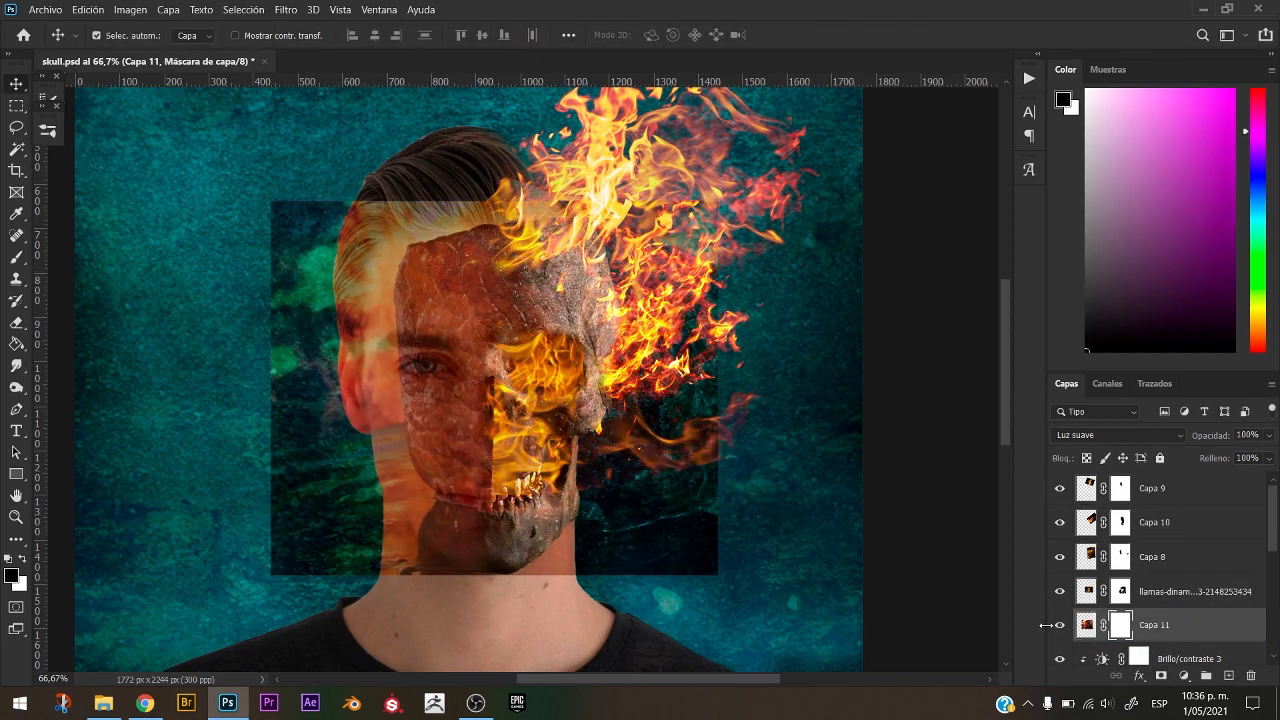
Paint on the Capa 11 mask to remove the ember texture from the man's face, neck and background.
{"action": "mouse_move", "coordinate": [301, 186]}
{"action": "left_mouse_down"}
{"action": "mouse_move", "coordinate": [361, 142]}
{"action": "mouse_move", "coordinate": [473, 179]}
{"action": "mouse_move", "coordinate": [299, 369]}
{"action": "mouse_move", "coordinate": [305, 443]}
{"action": "mouse_move", "coordinate": [359, 208]}
{"action": "mouse_move", "coordinate": [404, 282]}
{"action": "mouse_move", "coordinate": [403, 562]}
{"action": "mouse_move", "coordinate": [343, 350]}
{"action": "mouse_move", "coordinate": [477, 172]}
{"action": "mouse_move", "coordinate": [475, 524]}
{"action": "left_mouse_up"}
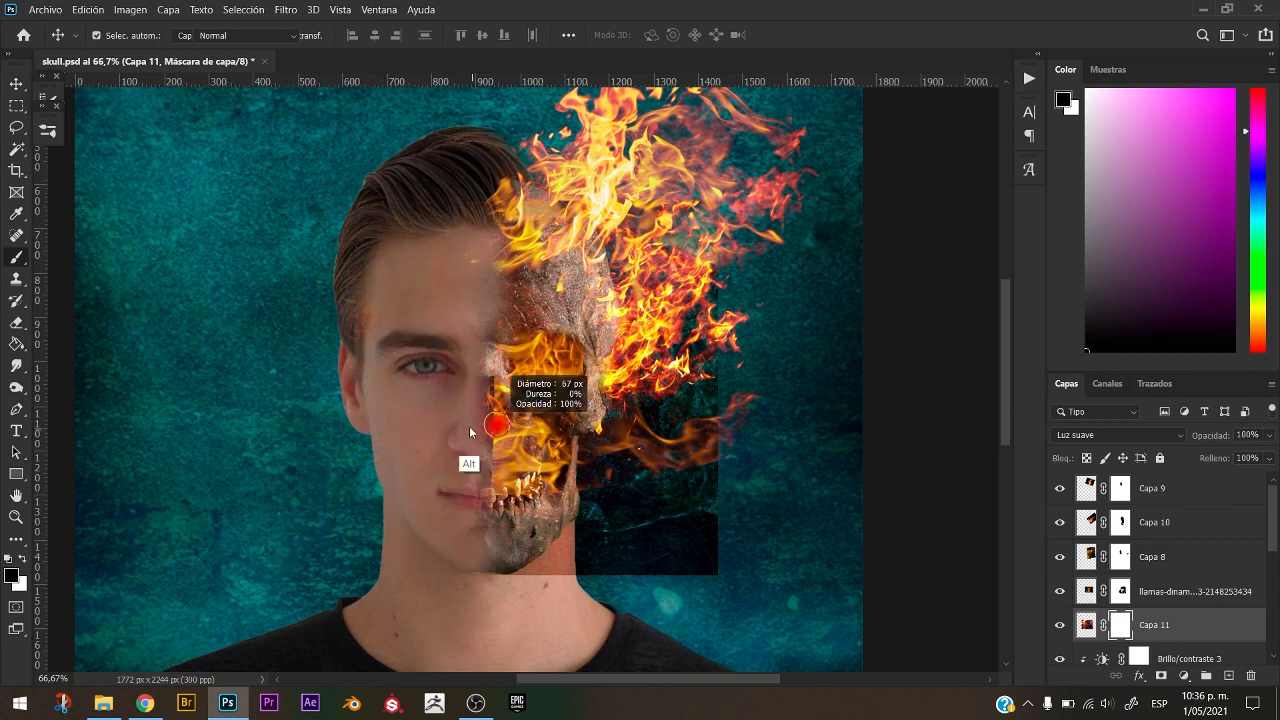
{"action": "right_click", "coordinate": [731, 503], "text": "alt"}
{"action": "mouse_move", "coordinate": [697, 488]}
{"action": "left_mouse_down"}
{"action": "mouse_move", "coordinate": [659, 545]}
{"action": "mouse_move", "coordinate": [650, 487]}
{"action": "mouse_move", "coordinate": [704, 290]}
{"action": "mouse_move", "coordinate": [662, 153]}
{"action": "mouse_move", "coordinate": [696, 444]}
{"action": "left_mouse_up"}
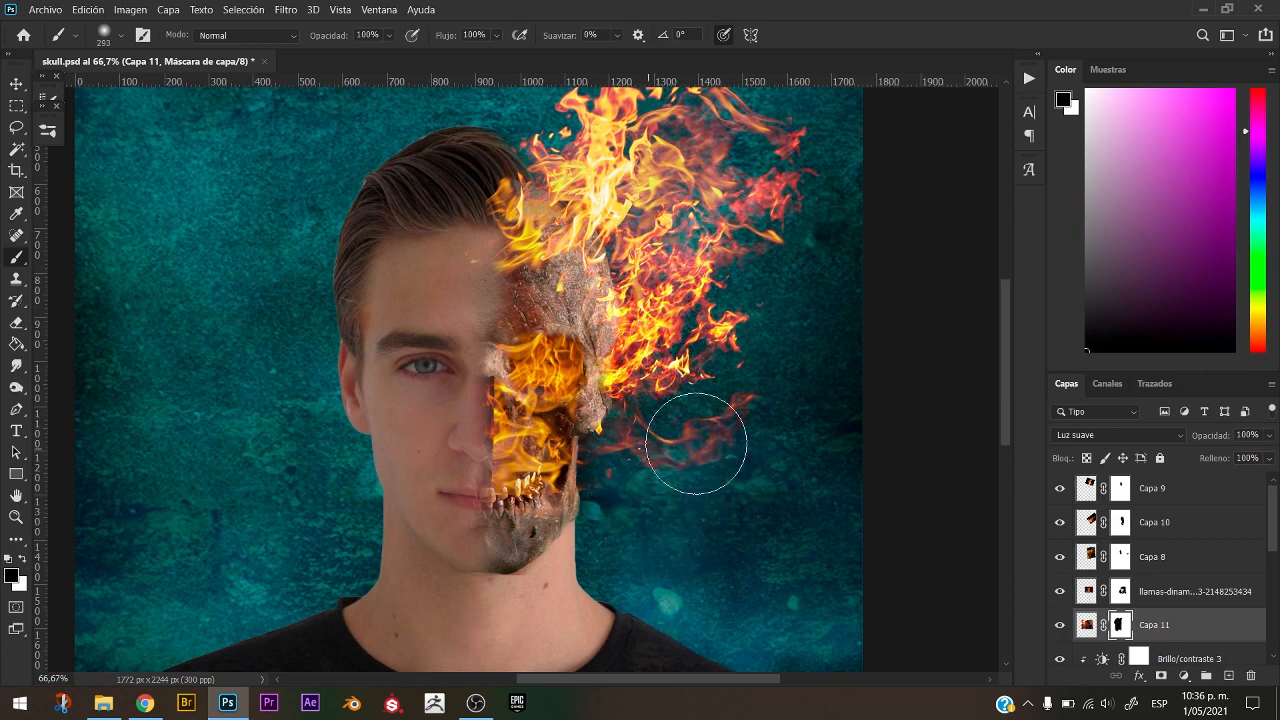
{"action": "left_click", "coordinate": [1060, 625]}
{"action": "left_click", "coordinate": [1060, 625]}
{"action": "right_click", "coordinate": [719, 264], "text": "alt"}
Try other blend modes on Capa 11, return it to Luz suave and set its opacity to 84%.
{"action": "left_click", "coordinate": [1117, 435]}
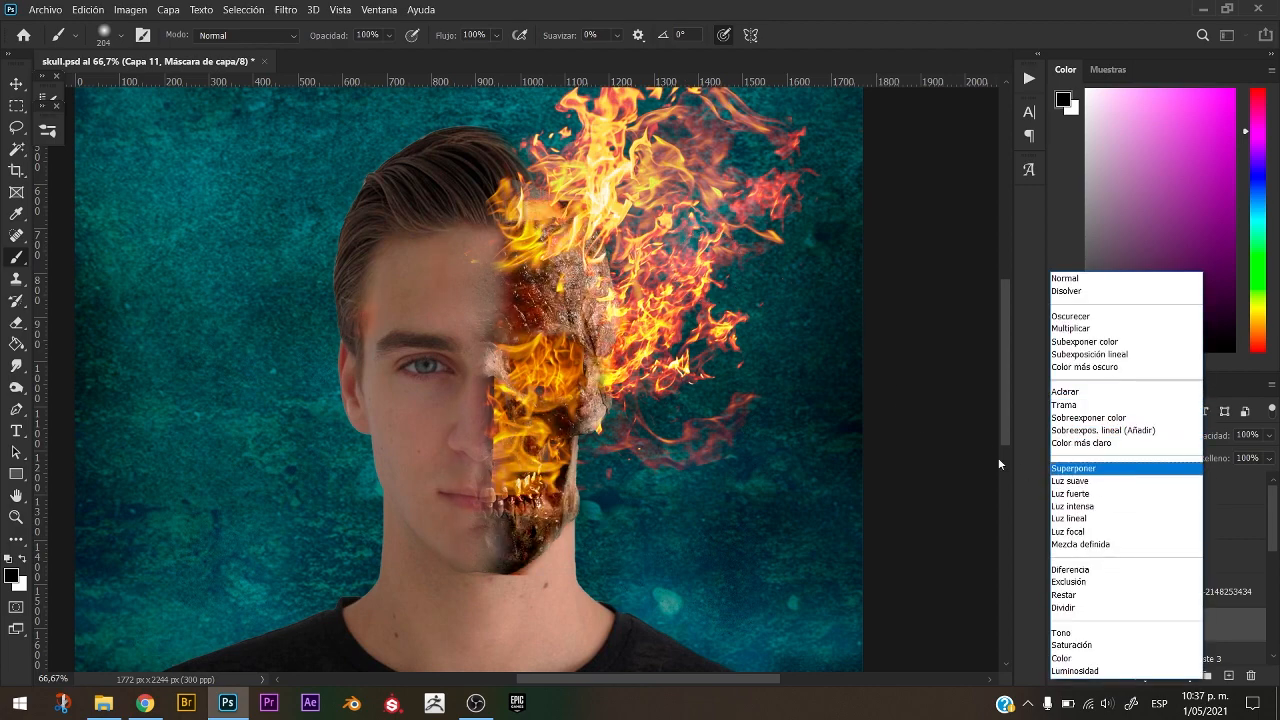
{"action": "left_click", "coordinate": [1121, 482]}
{"action": "left_click_drag", "start_coordinate": [1210, 435], "coordinate": [1108, 443]}
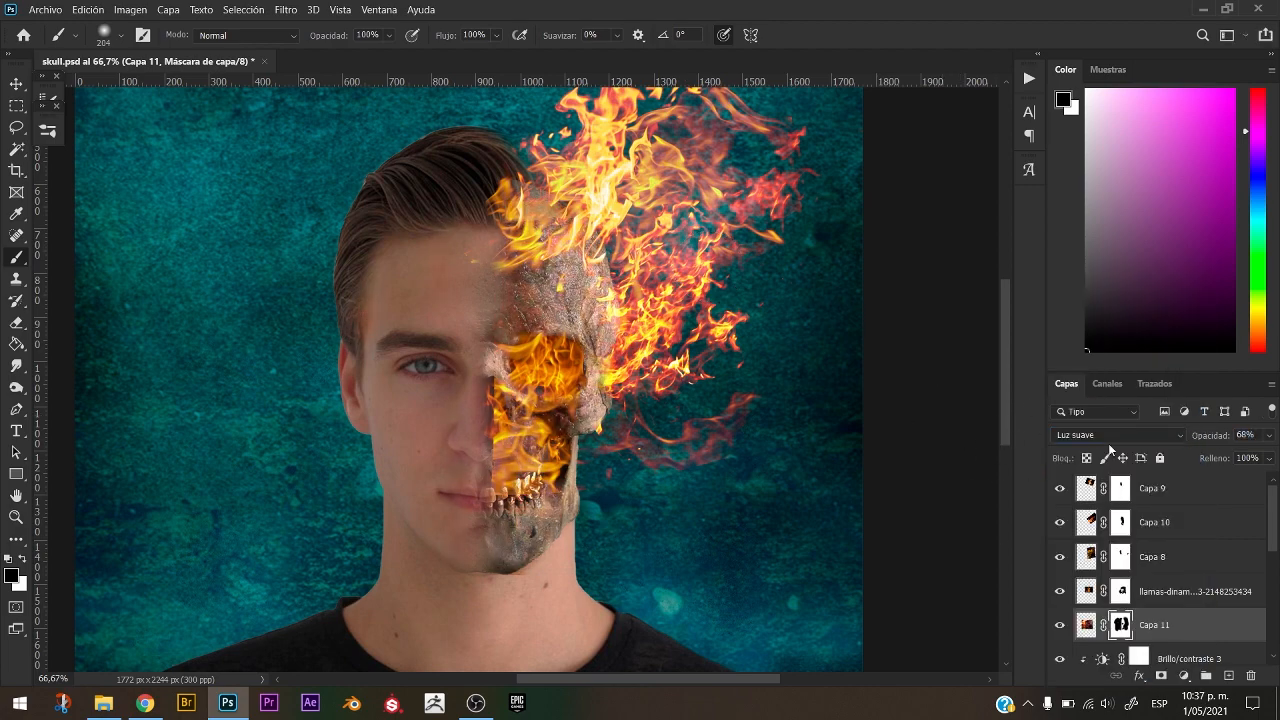
{"action": "left_click_drag", "start_coordinate": [1208, 434], "coordinate": [1217, 434]}
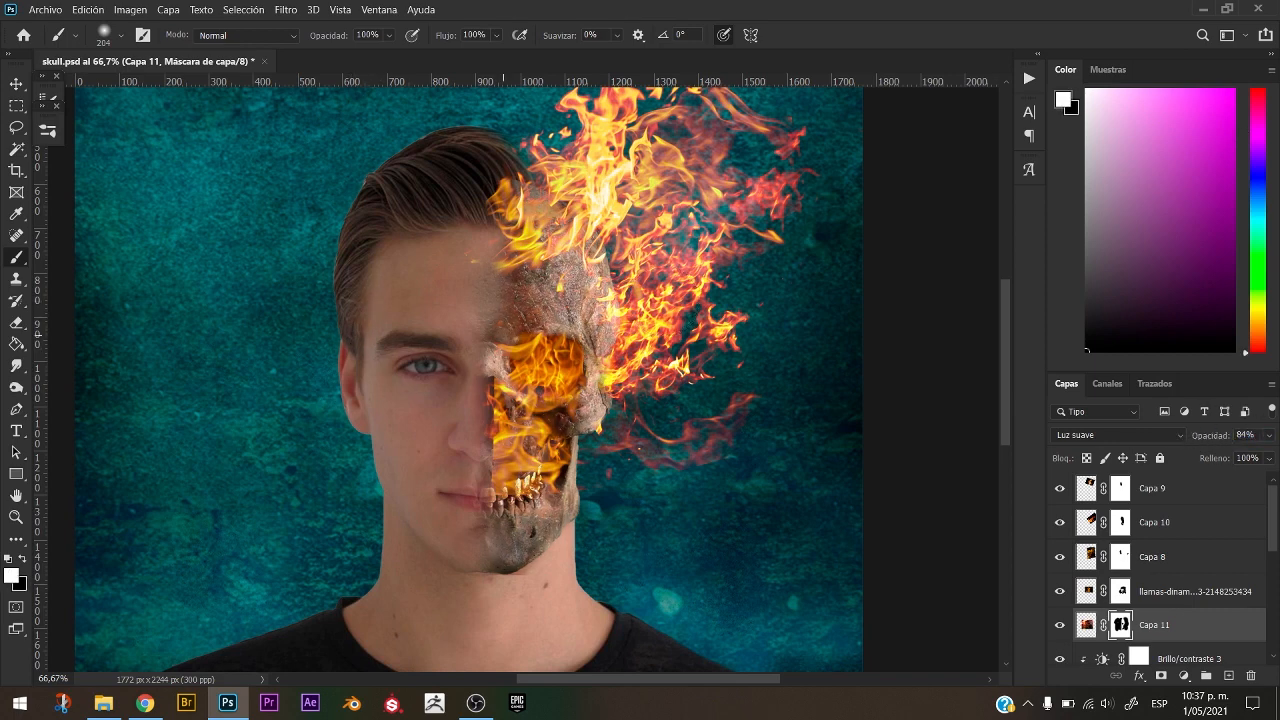
Refine the Capa 11 and Capa 7 masks with soft brush strokes along the seam between face and skull.
{"action": "left_click_drag", "start_coordinate": [480, 245], "coordinate": [496, 350]}
{"action": "scroll", "coordinate": [1120, 590], "scroll_direction": "down", "scroll_amount": 3}
{"action": "left_click", "coordinate": [1120, 590]}
{"action": "key", "text": "x"}
{"action": "key", "text": "x"}
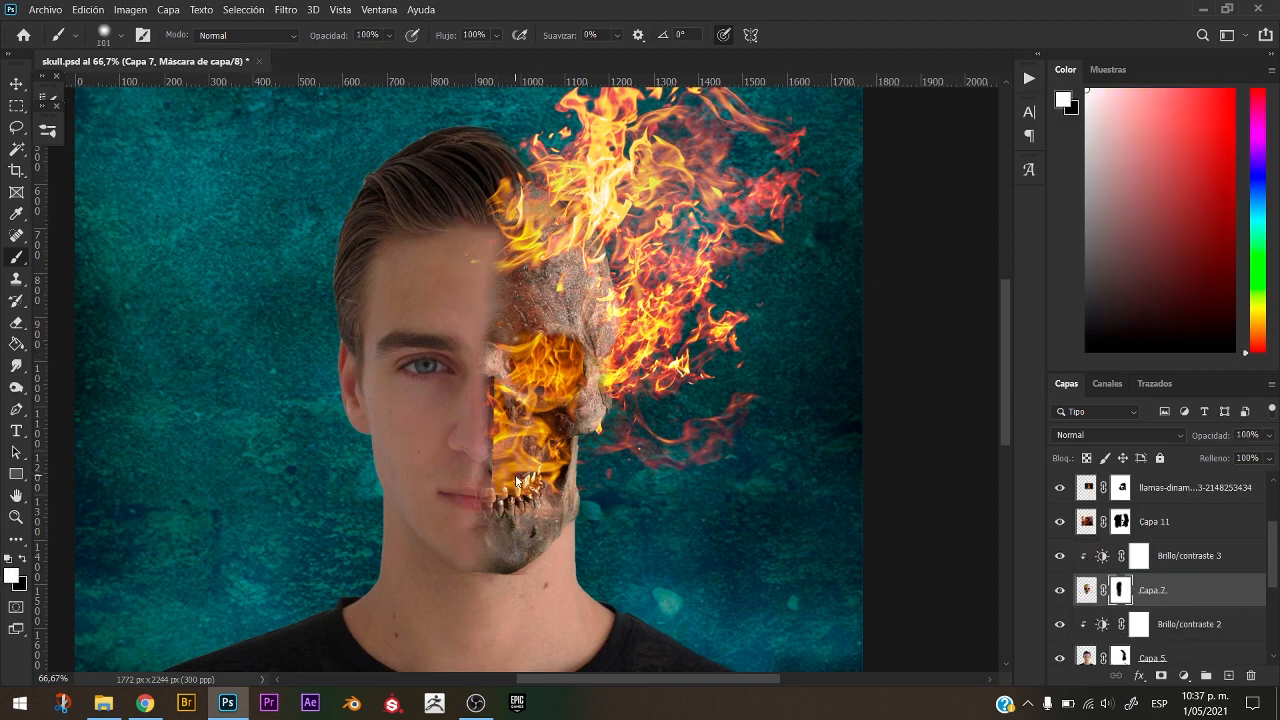
{"action": "right_click", "coordinate": [522, 512], "text": "alt"}
{"action": "key", "text": "x"}
{"action": "left_click_drag", "start_coordinate": [436, 460], "coordinate": [443, 585]}
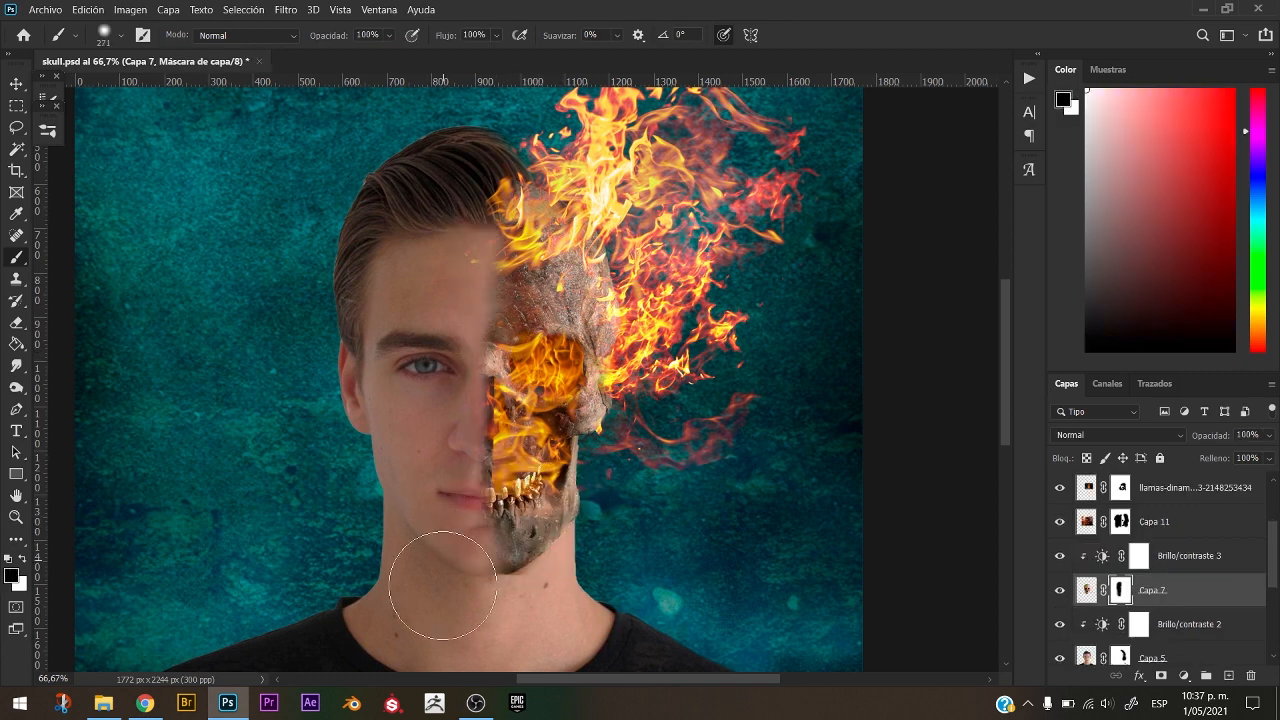
{"action": "key", "text": "x"}
{"action": "right_click", "coordinate": [540, 576], "text": "alt"}
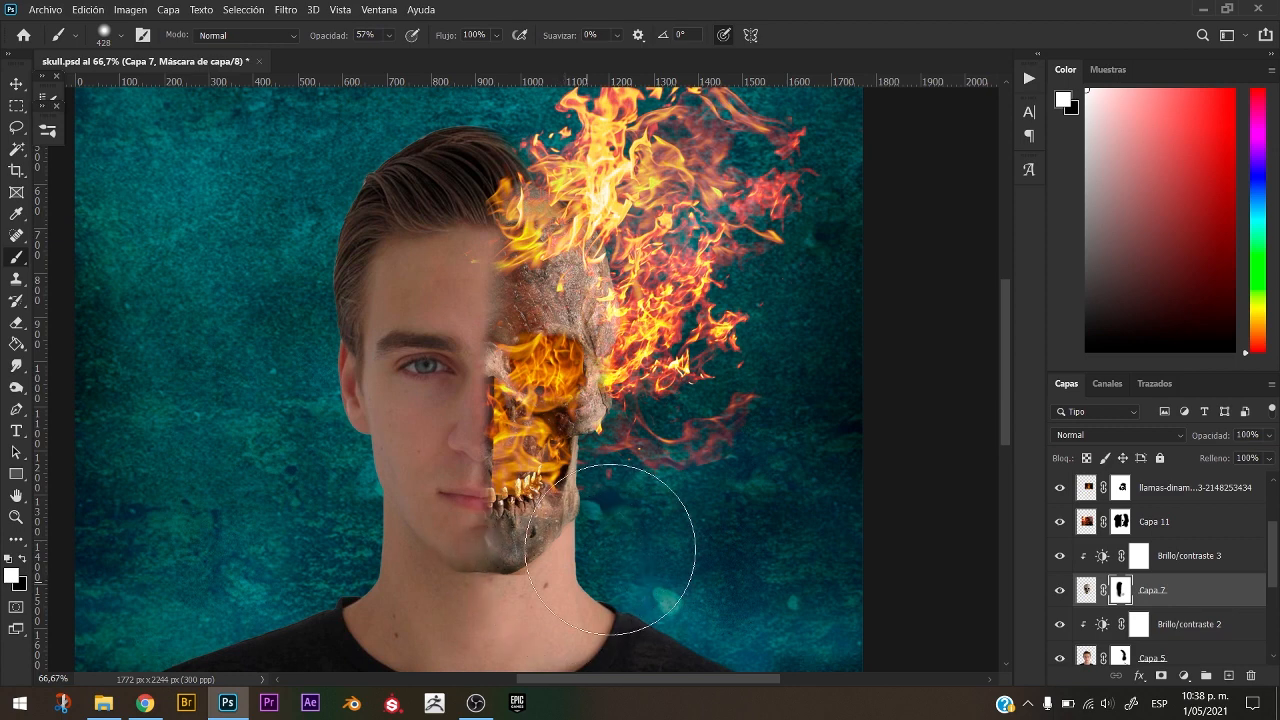
{"action": "right_click", "coordinate": [597, 310], "text": "alt"}
{"action": "left_click_drag", "start_coordinate": [559, 327], "coordinate": [549, 328]}
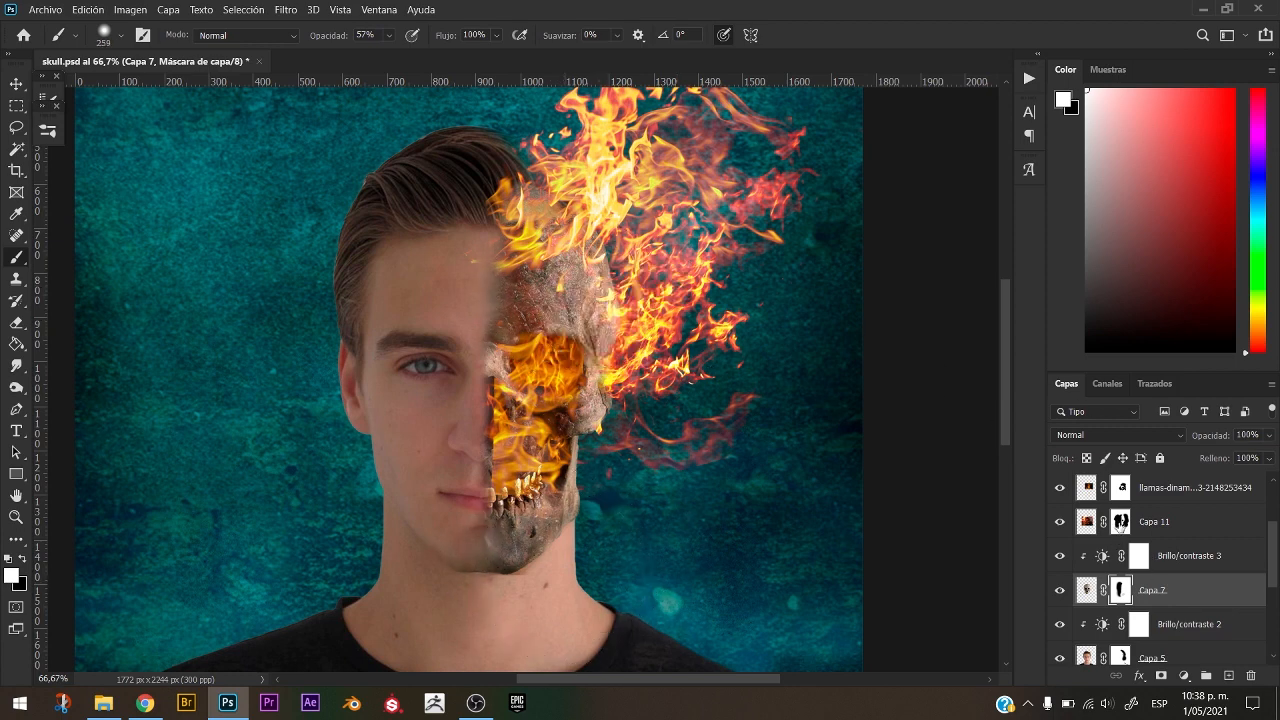
Lower the opacity of the Capa 11 ember texture to 43%.
{"action": "left_click", "coordinate": [1121, 525]}
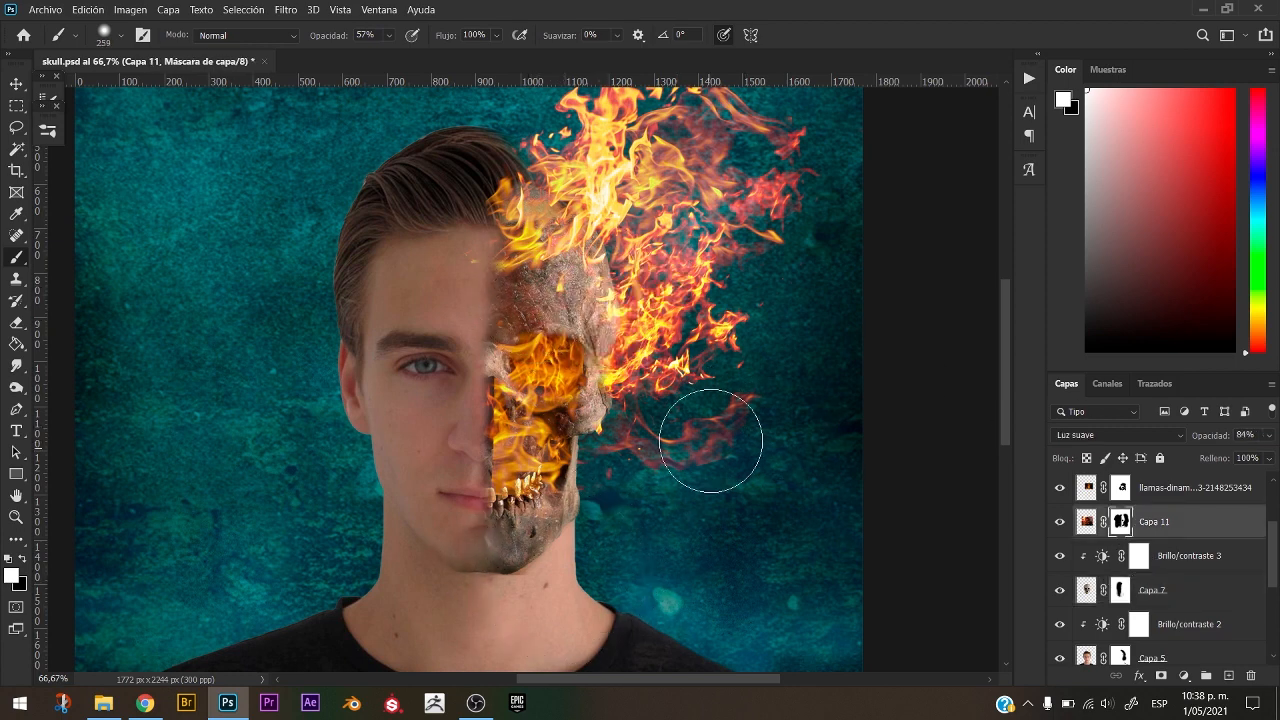
{"action": "left_click_drag", "start_coordinate": [1196, 440], "coordinate": [1209, 440]}
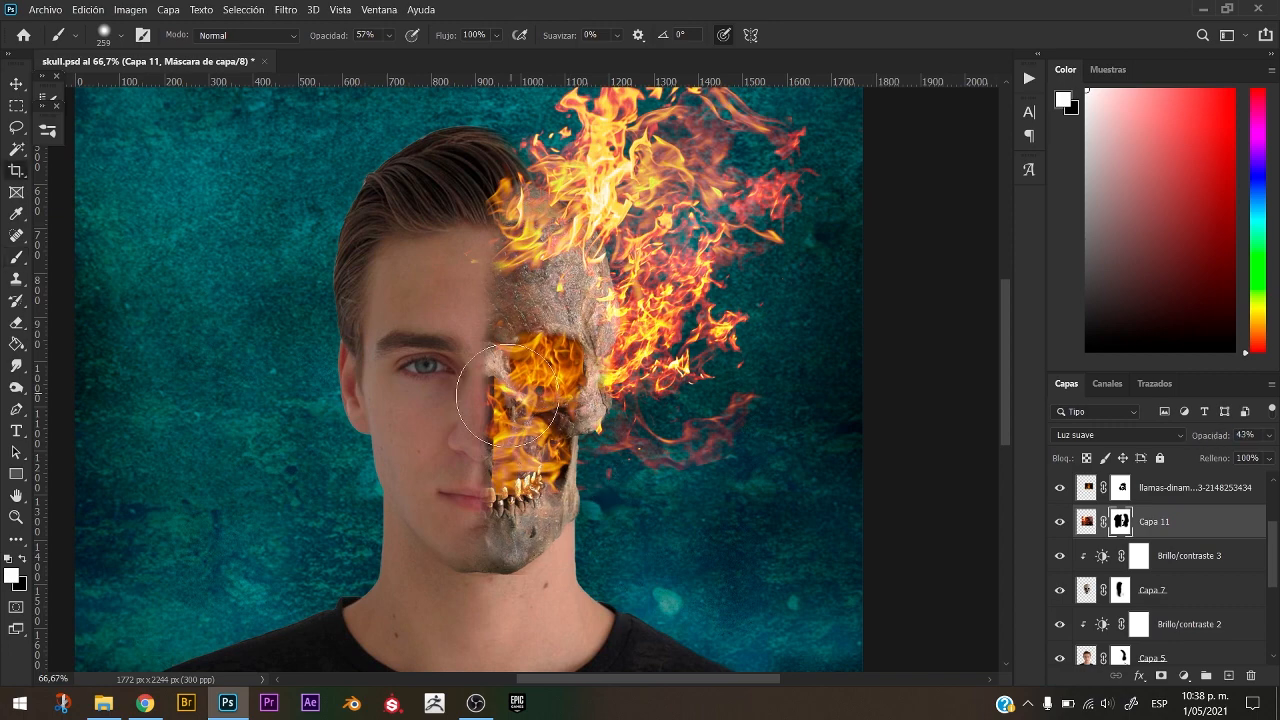
Paint black on the Capa 8 mask to remove its flames from the skull's nose, mouth and hair edge.
{"action": "key", "text": "v"}
{"action": "left_click_drag", "start_coordinate": [522, 397], "coordinate": [712, 420]}
{"action": "key", "text": "ctrl+z"}
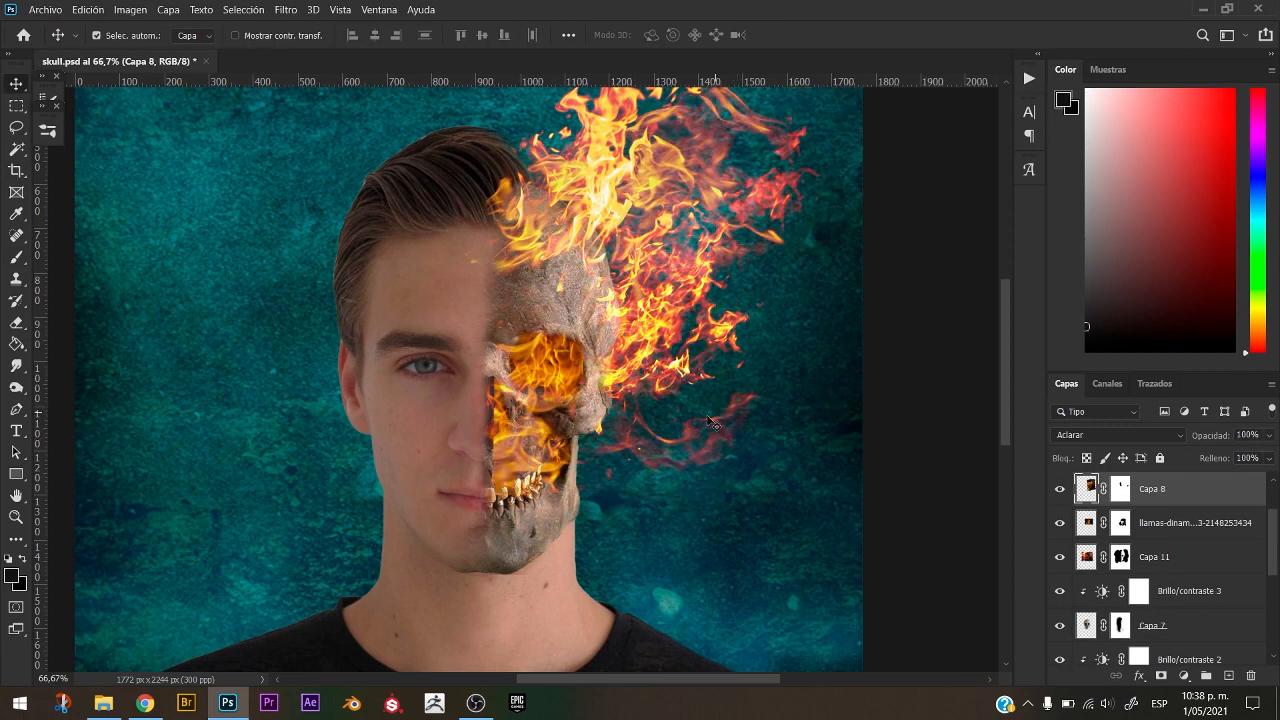
{"action": "left_click", "coordinate": [1120, 488]}
{"action": "key", "text": "b"}
{"action": "key", "text": "x"}
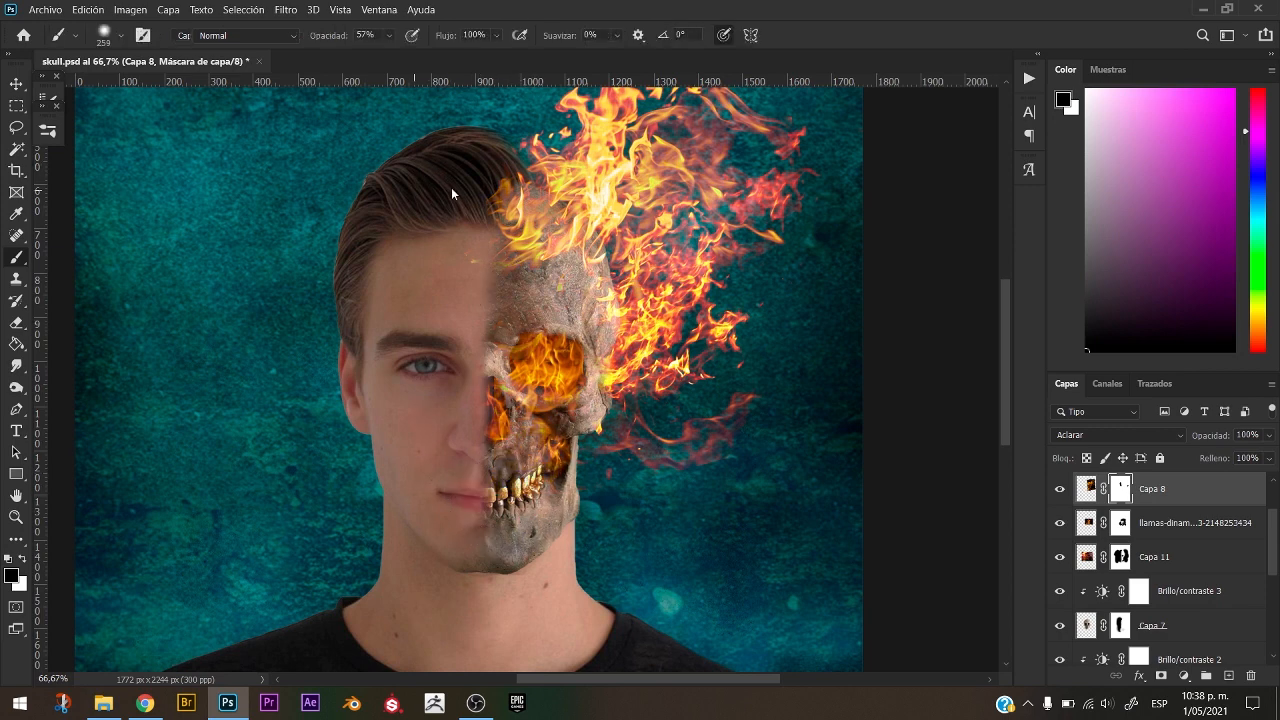
{"action": "right_click", "coordinate": [478, 206], "text": "alt"}
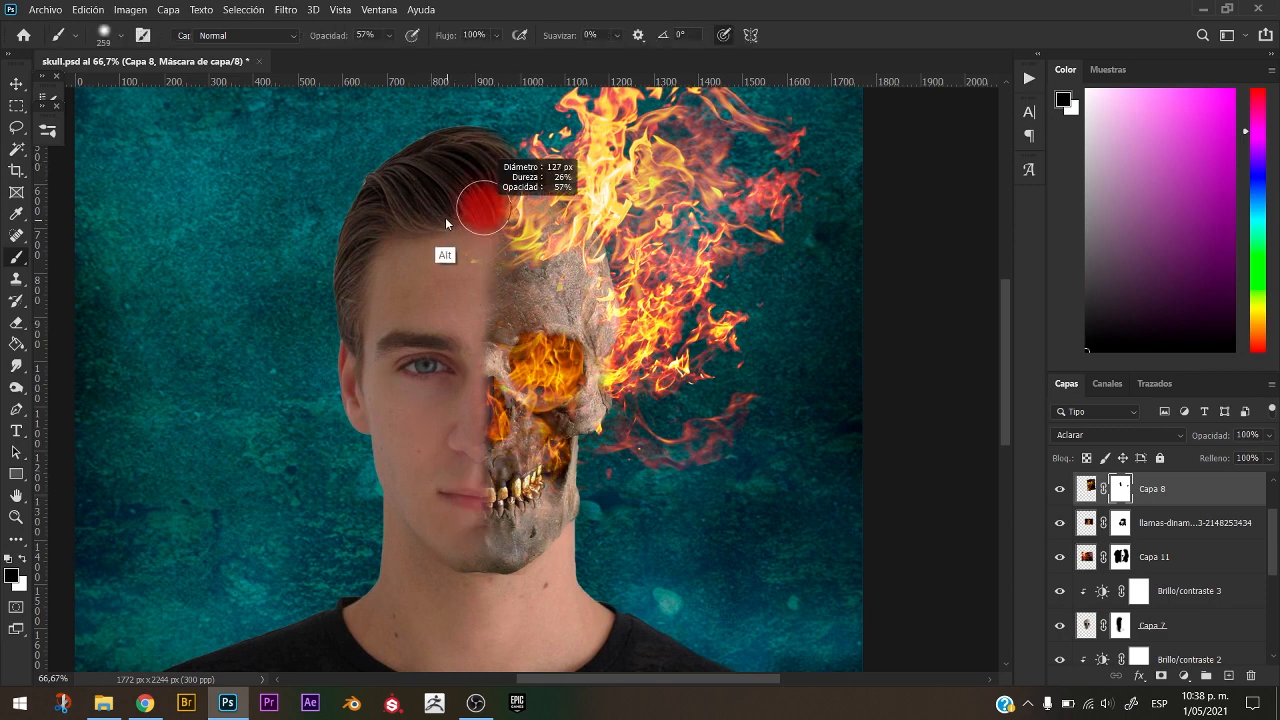
Paint out the stray Capa 10 flame on the man's forehead using its layer mask.
{"action": "left_click", "coordinate": [473, 267]}
{"action": "key", "text": "b"}
{"action": "left_click", "coordinate": [1120, 488]}
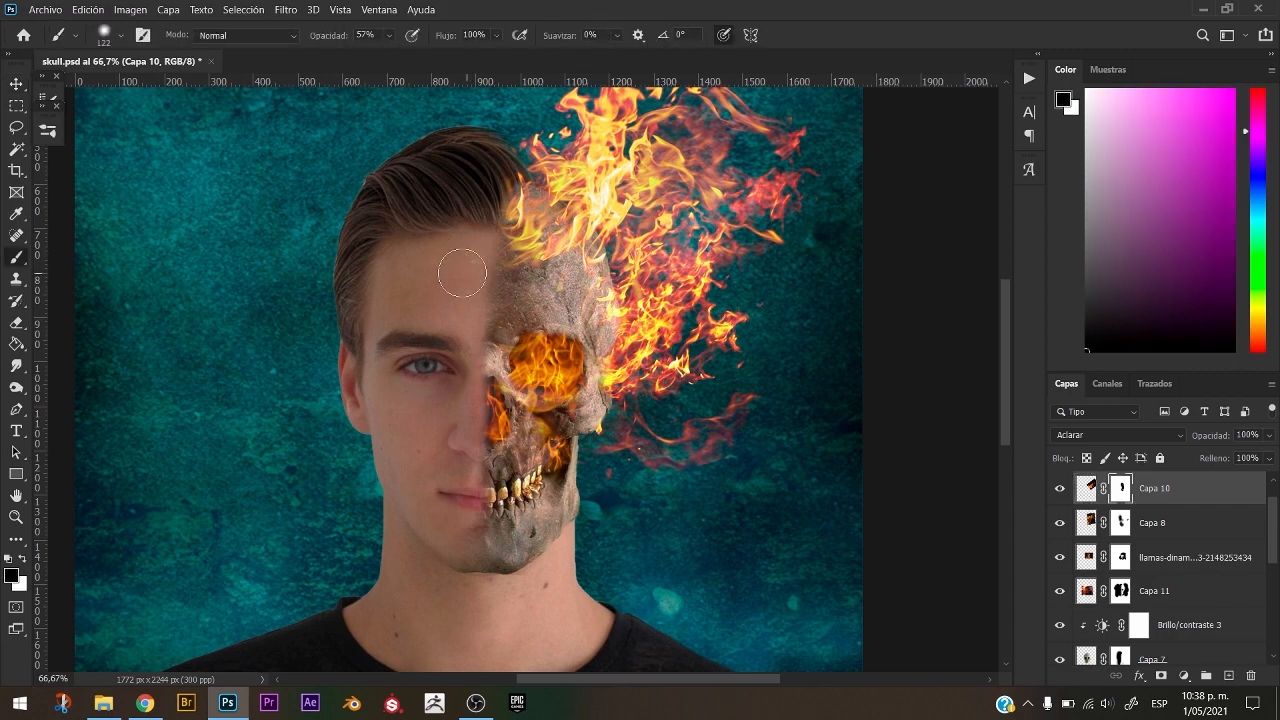
{"action": "key", "text": "v"}
{"action": "key", "text": "ctrl+0"}
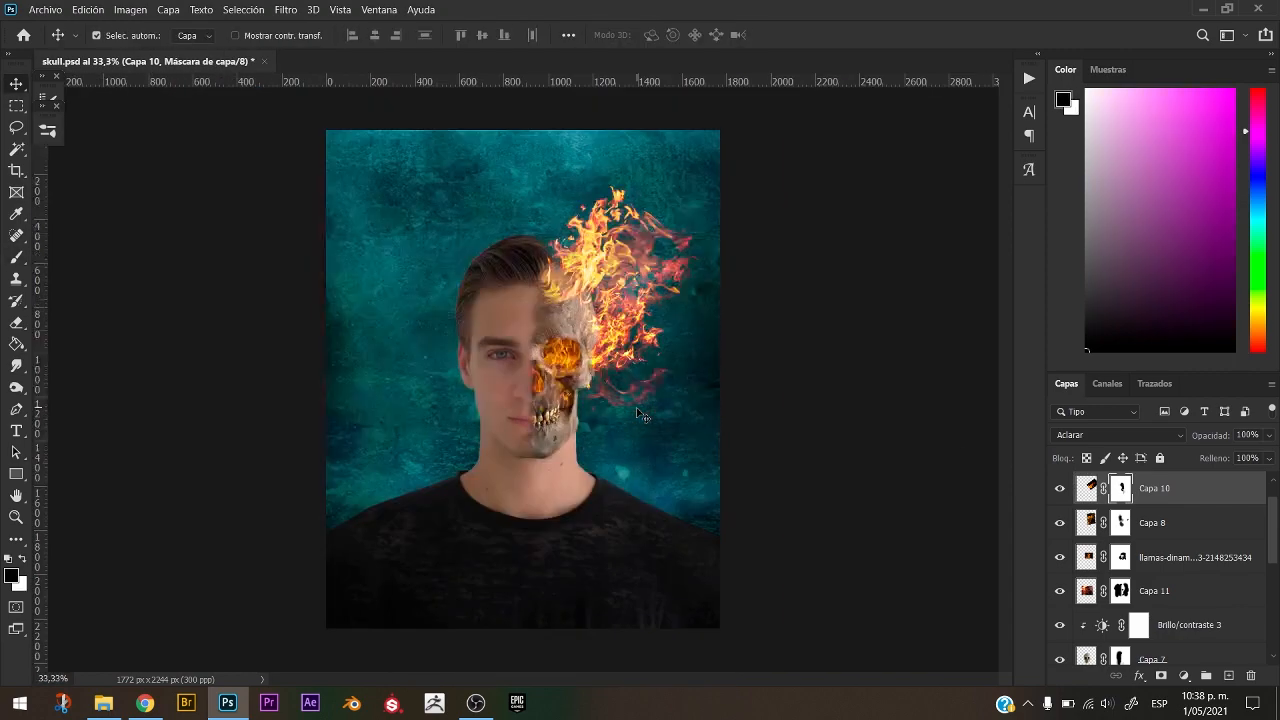
Paste the new flame image as a layer, scale it to 67.58% and position it over the head.
{"action": "key", "text": "ctrl+v"}
{"action": "key", "text": "ctrl+t"}
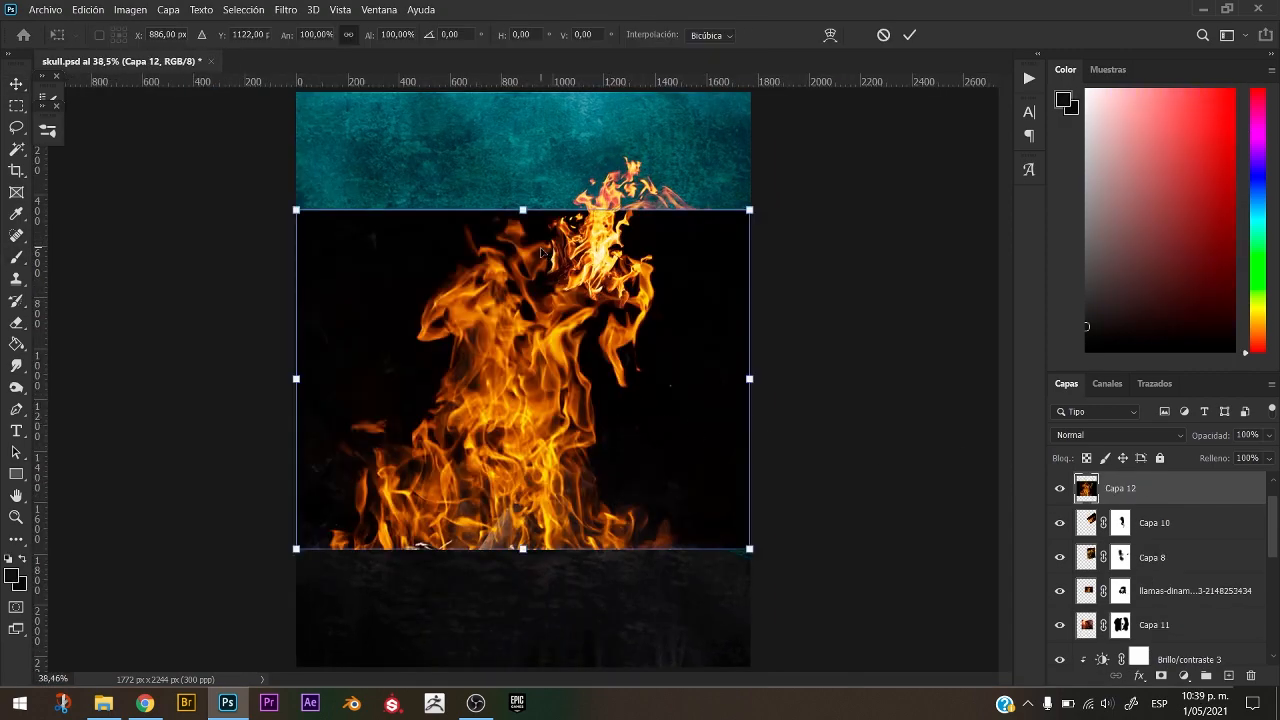
{"action": "left_click_drag", "start_coordinate": [523, 210], "coordinate": [523, 366]}
{"action": "left_click_drag", "start_coordinate": [520, 450], "coordinate": [564, 255]}
{"action": "left_click_drag", "start_coordinate": [564, 166], "coordinate": [566, 127]}
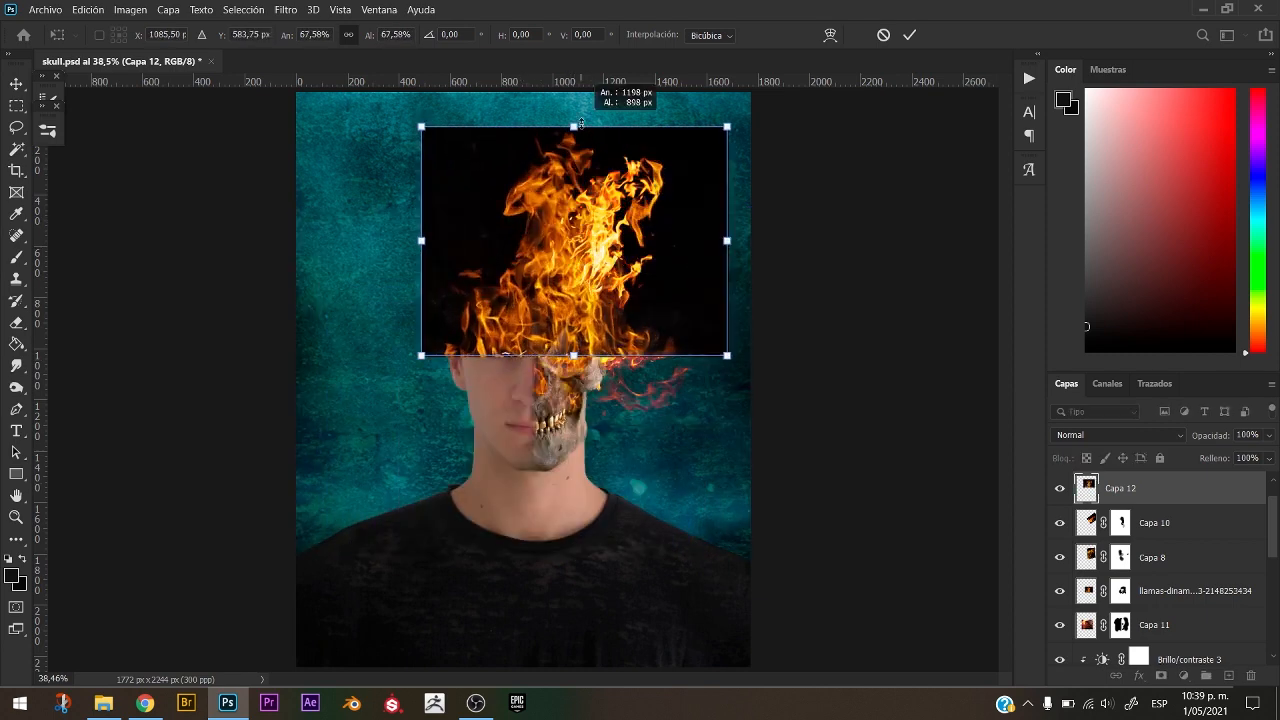
{"action": "key", "text": "Return"}
Warp the Capa 12 flame image by stretching its top upward, pulling its bottom corners inward and bulging its sides.
{"action": "key", "text": "ctrl+t"}
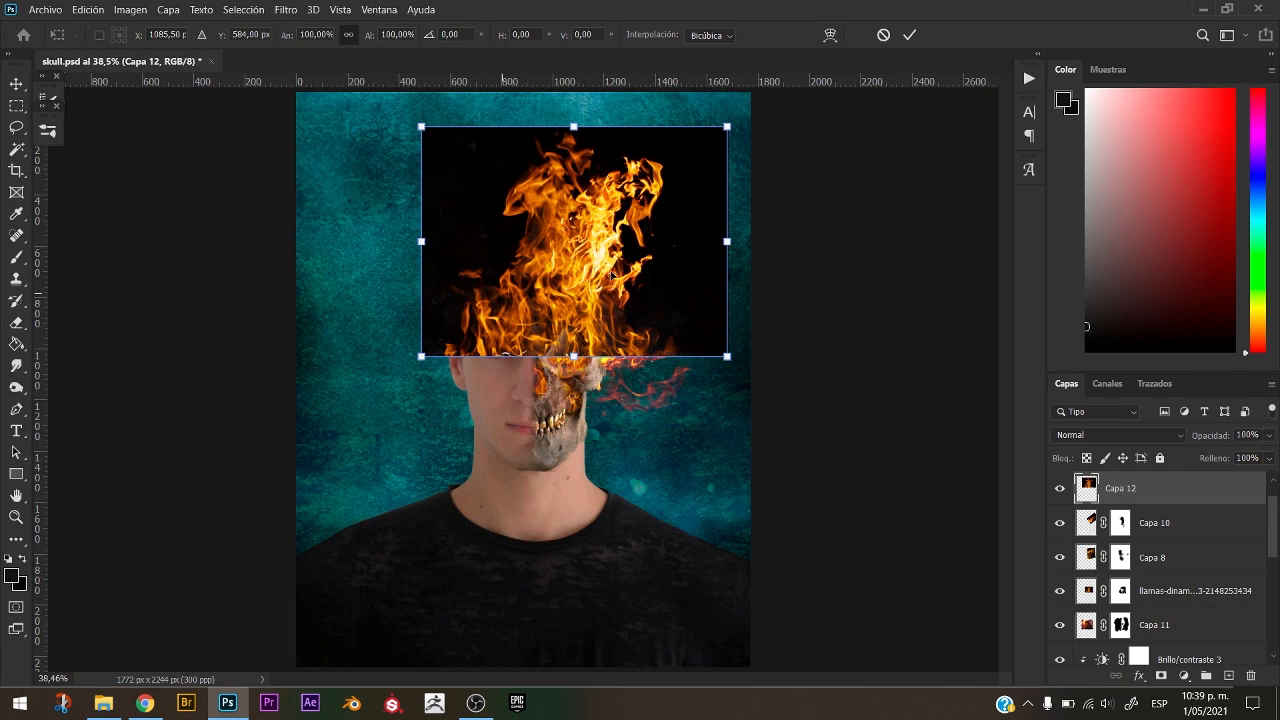
{"action": "right_click", "coordinate": [616, 294]}
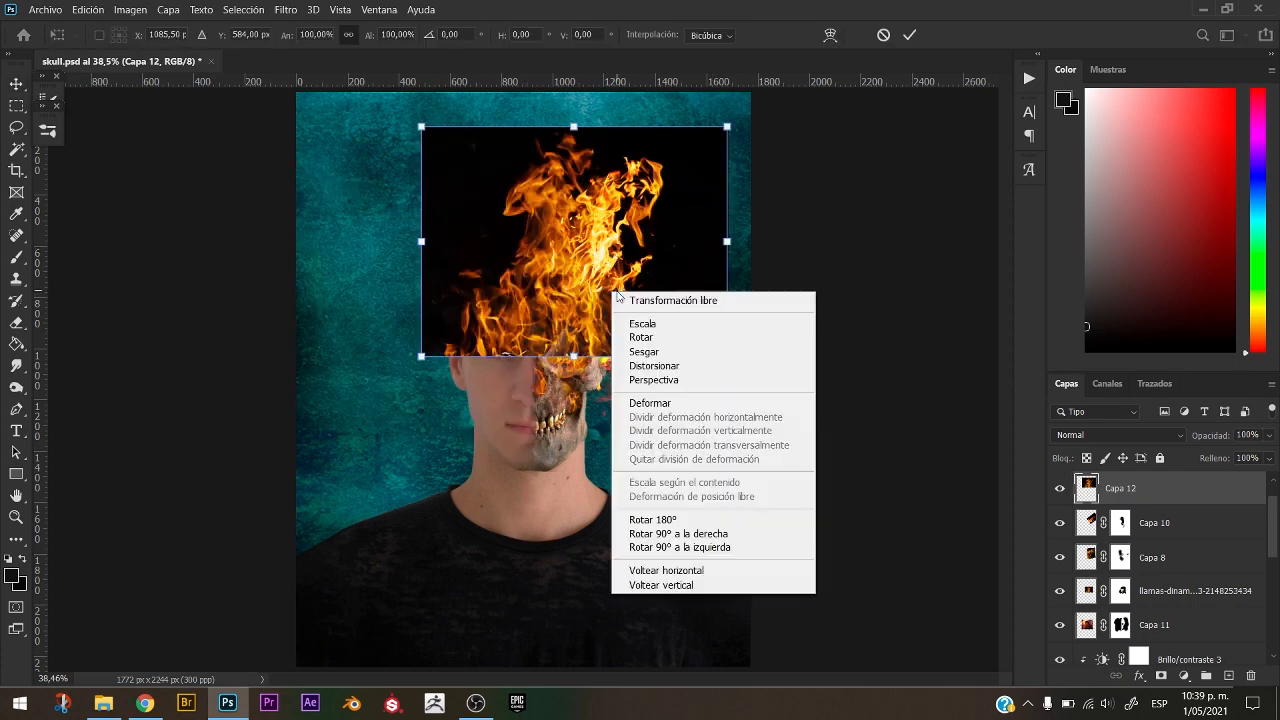
{"action": "left_click", "coordinate": [652, 403]}
{"action": "left_click_drag", "start_coordinate": [567, 142], "coordinate": [568, 94]}
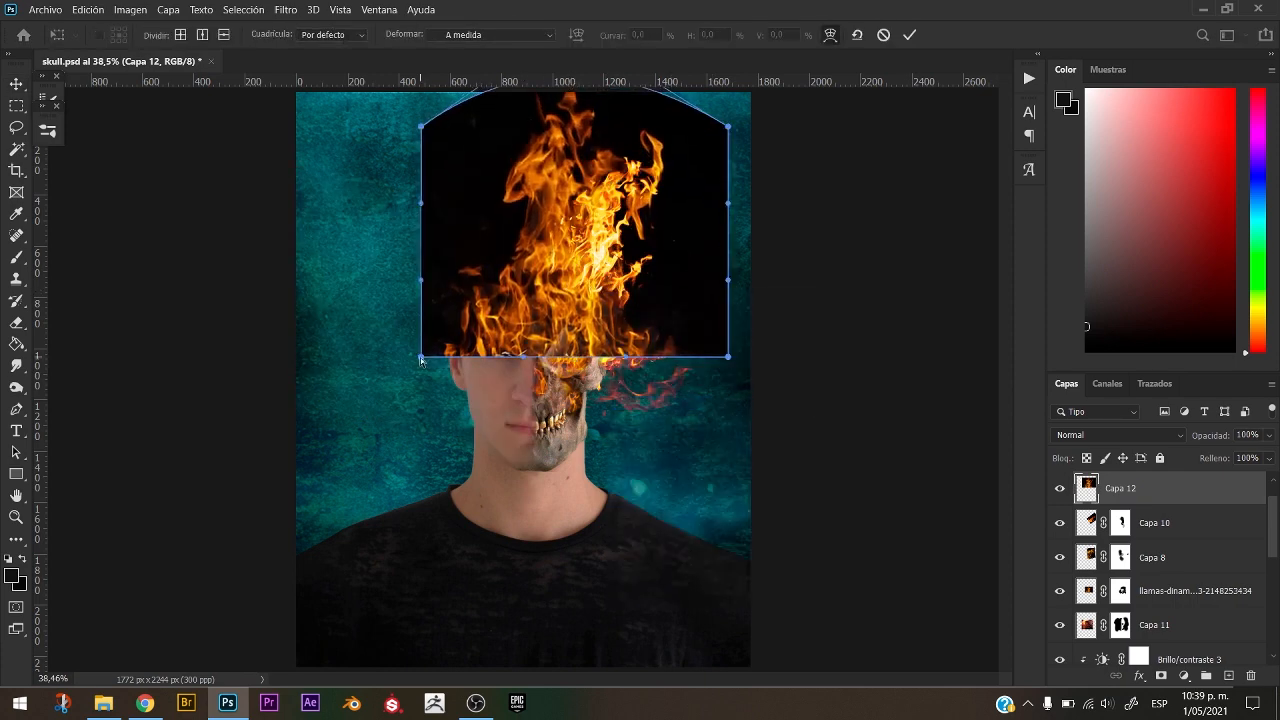
{"action": "left_click_drag", "start_coordinate": [420, 357], "coordinate": [474, 392]}
{"action": "left_click_drag", "start_coordinate": [728, 357], "coordinate": [659, 410]}
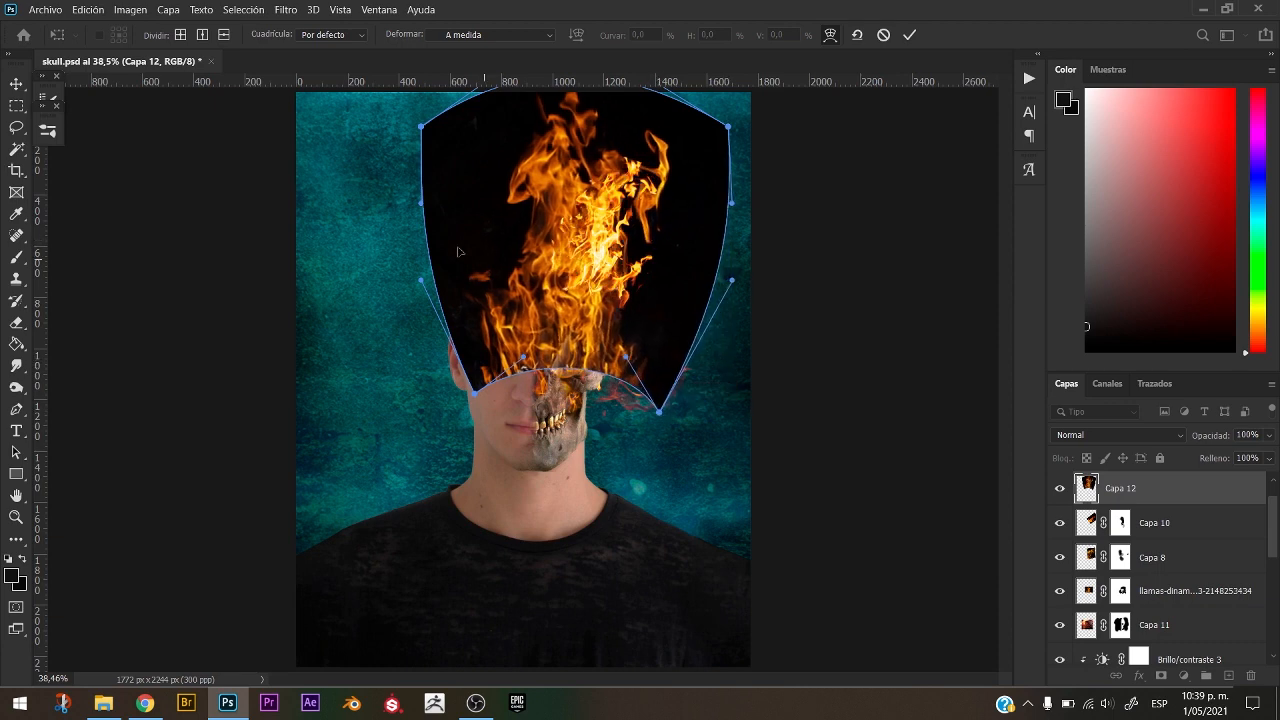
{"action": "left_click_drag", "start_coordinate": [421, 204], "coordinate": [400, 203]}
{"action": "left_click_drag", "start_coordinate": [733, 204], "coordinate": [745, 210]}
{"action": "key", "text": "Return"}
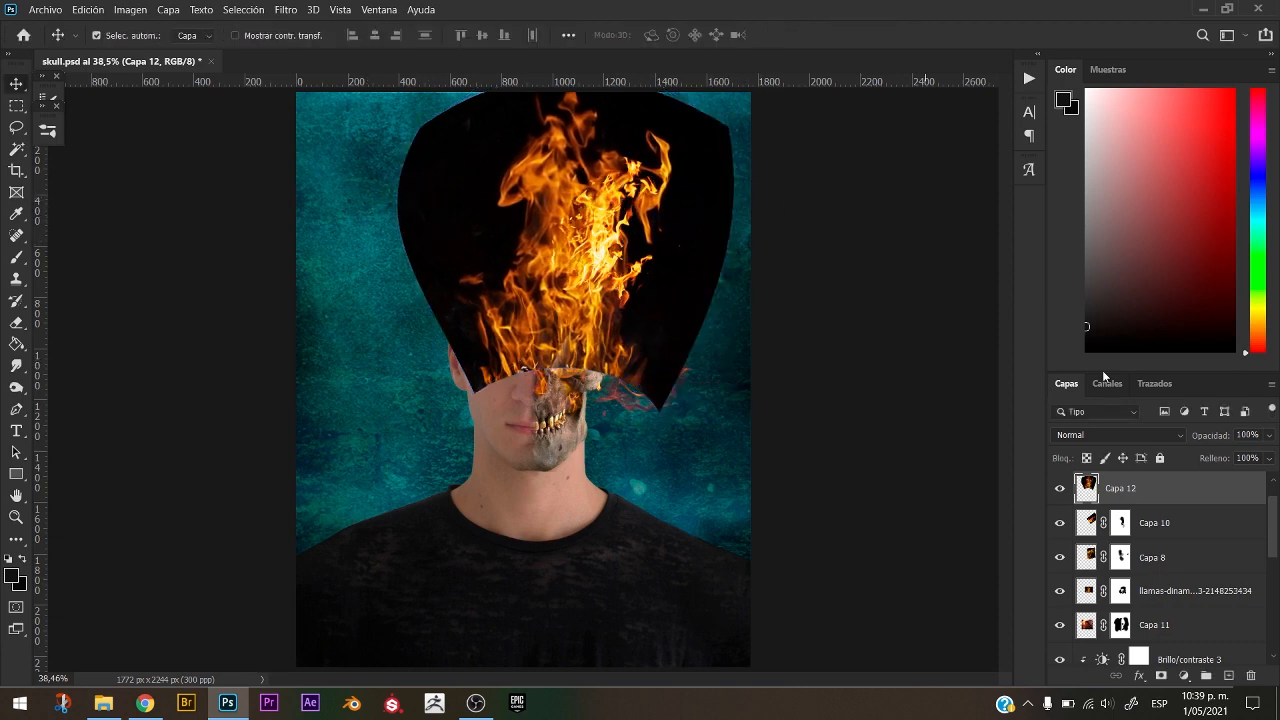
Set the Capa 12 blend mode to Aclarar and shift its hue to +5.
{"action": "left_click", "coordinate": [1112, 434]}
{"action": "left_click", "coordinate": [1087, 392]}
{"action": "key", "text": "ctrl+u"}
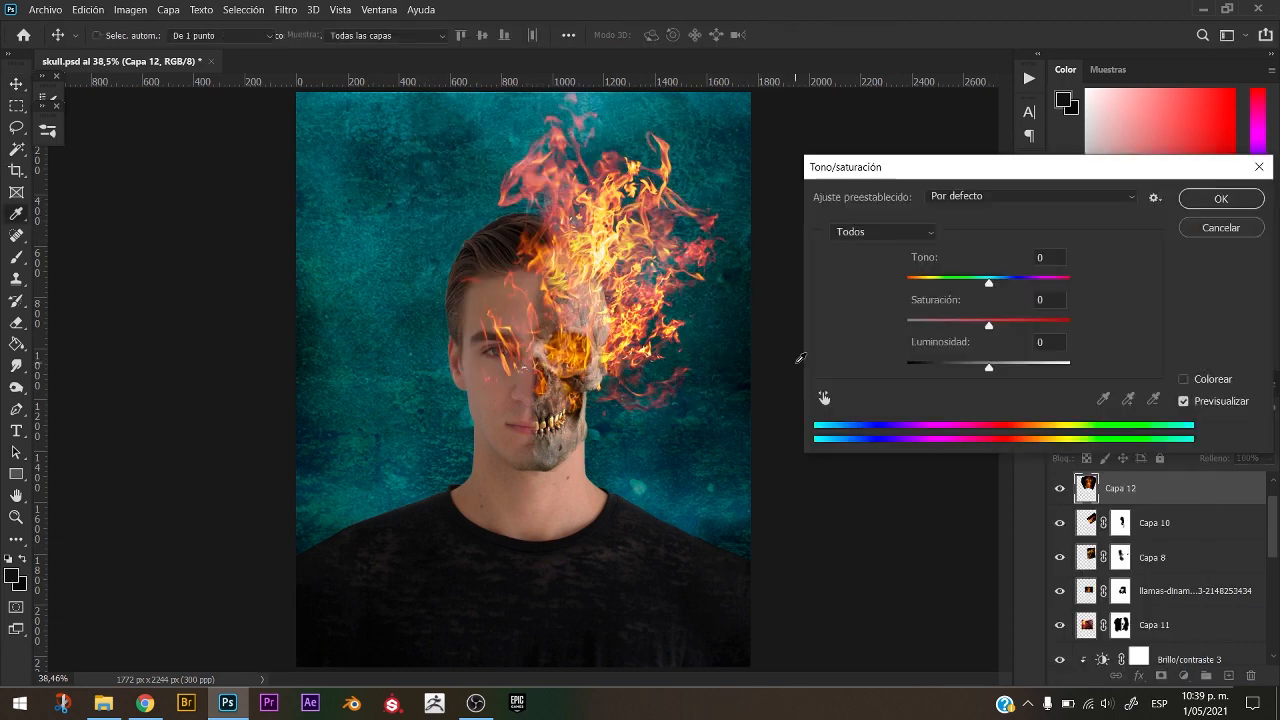
{"action": "key", "text": "Up"}
{"action": "key", "text": "Up"}
{"action": "key", "text": "Up"}
{"action": "key", "text": "Up"}
{"action": "key", "text": "Up"}
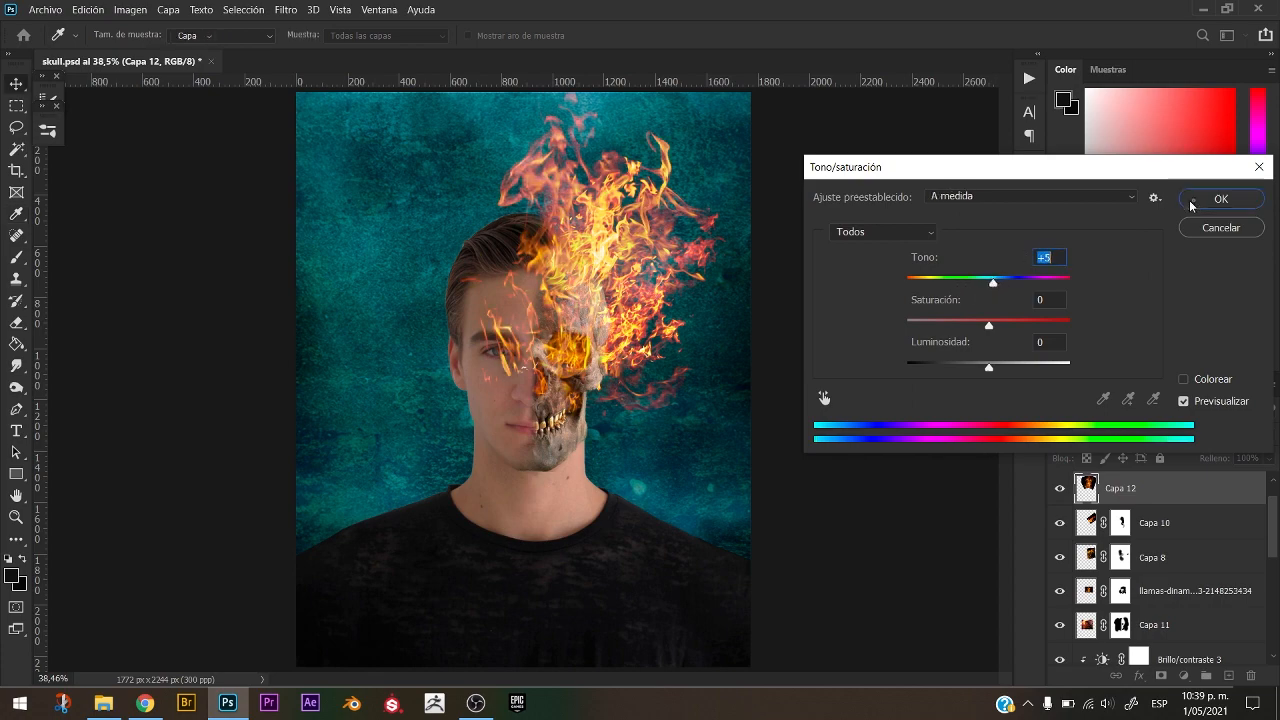
{"action": "left_click", "coordinate": [1191, 205]}
Rotate the Capa 12 flames clockwise, shrink them and position them beside the skull's cheek and jaw.
{"action": "key", "text": "ctrl+t"}
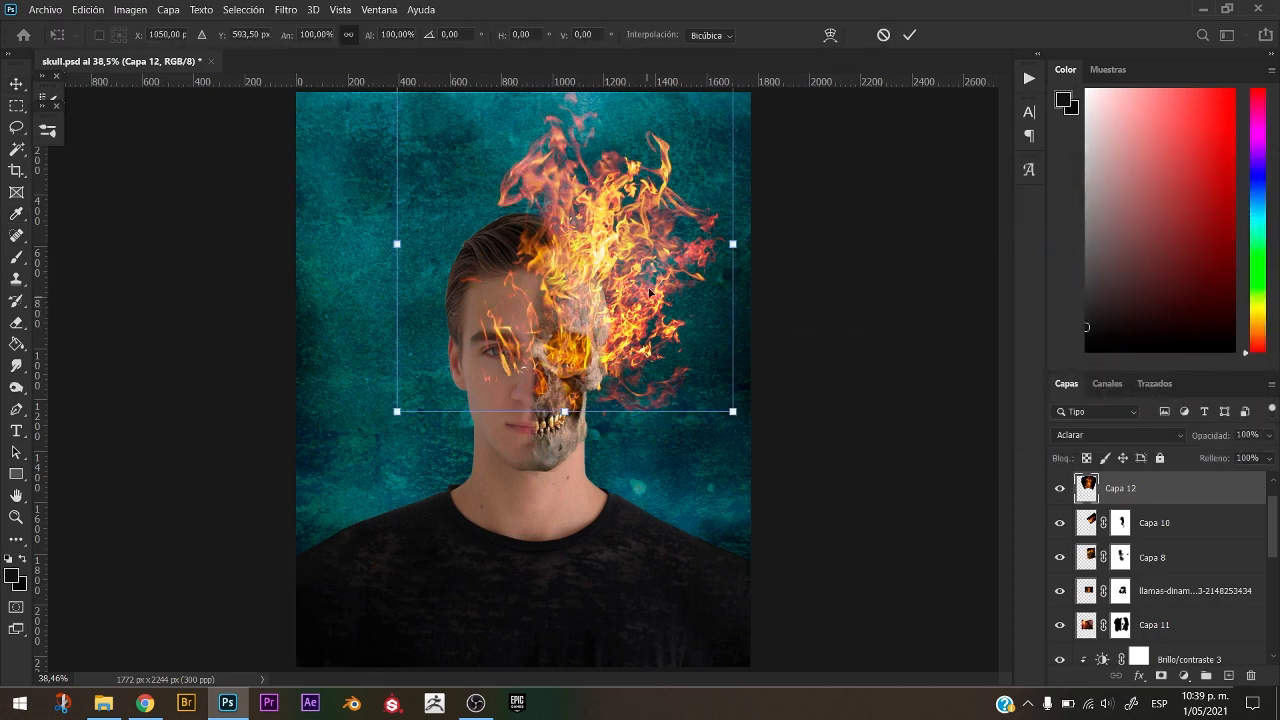
{"action": "left_click_drag", "start_coordinate": [604, 305], "coordinate": [717, 392]}
{"action": "left_click_drag", "start_coordinate": [809, 489], "coordinate": [798, 504]}
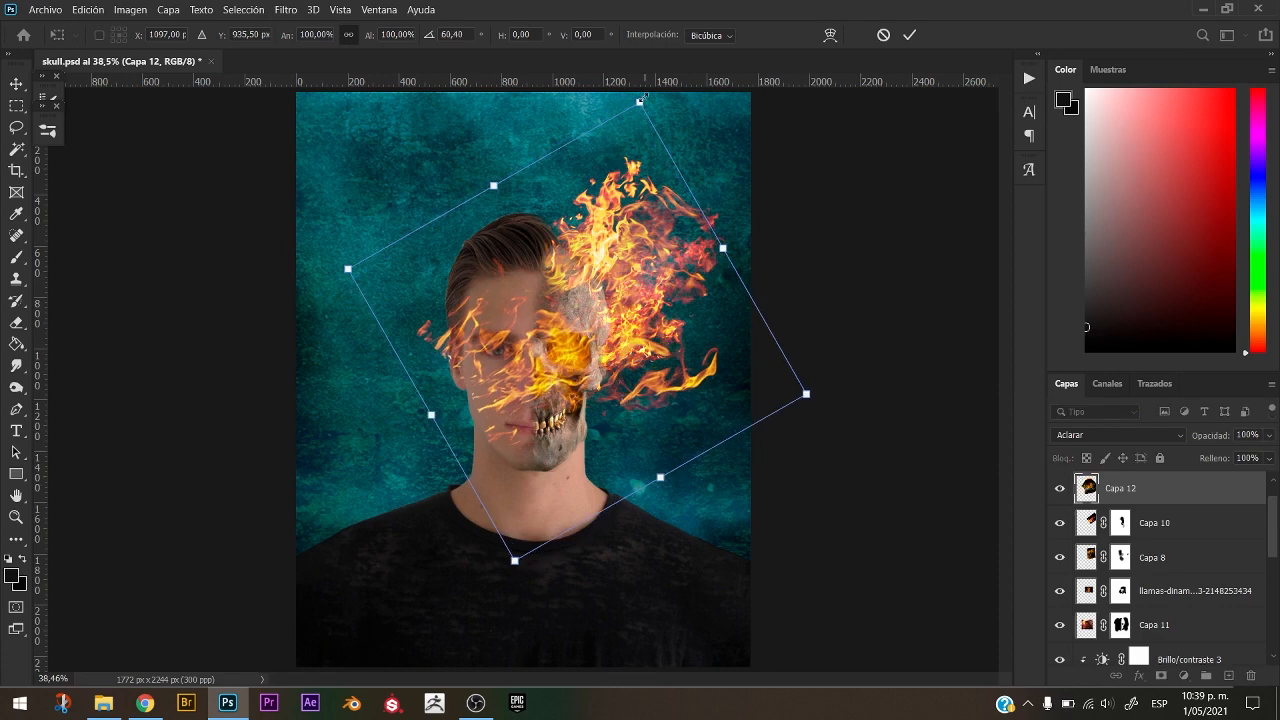
{"action": "left_click_drag", "start_coordinate": [640, 104], "coordinate": [591, 269]}
{"action": "left_click_drag", "start_coordinate": [617, 450], "coordinate": [669, 449]}
{"action": "left_click_drag", "start_coordinate": [786, 360], "coordinate": [742, 281]}
{"action": "left_click_drag", "start_coordinate": [667, 407], "coordinate": [643, 388]}
{"action": "left_click_drag", "start_coordinate": [724, 314], "coordinate": [731, 329]}
{"action": "key", "text": "Return"}
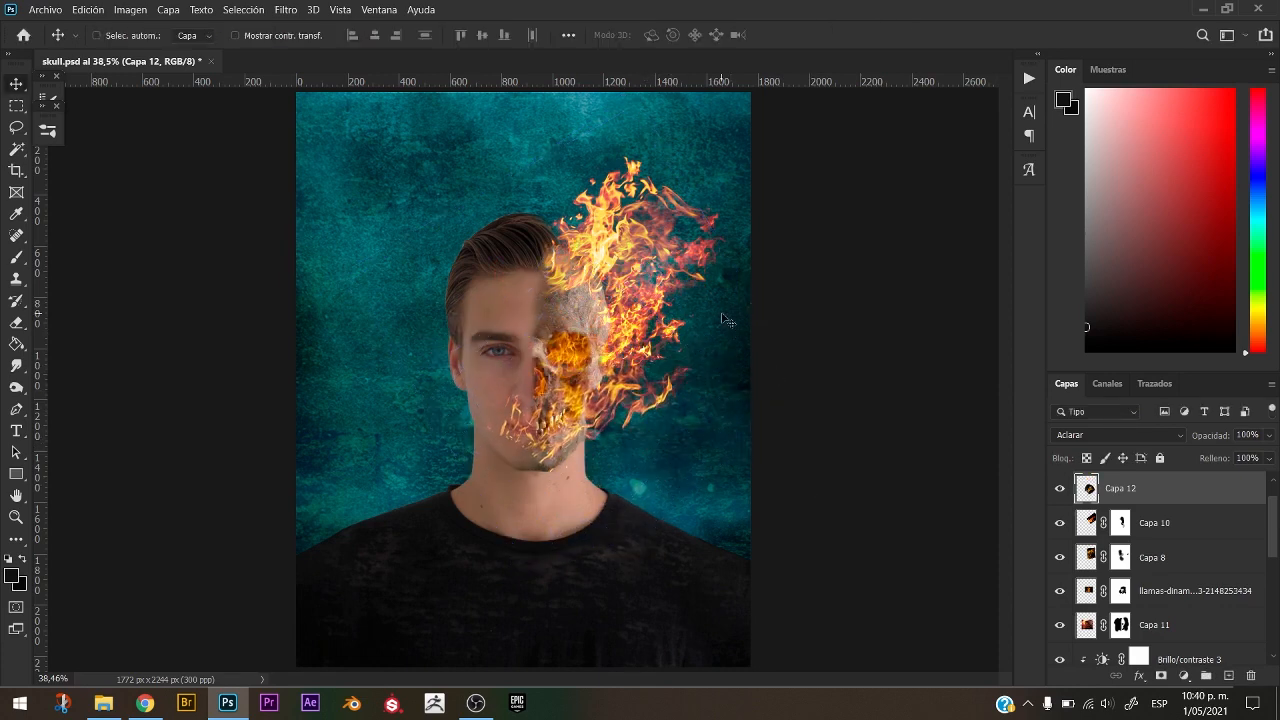
Add a layer mask to Capa 12 and paint its flames off the man's face and the skull's mouth.
{"action": "key", "text": "ctrl+plus"}
{"action": "left_click", "coordinate": [1161, 675]}
{"action": "key", "text": "b"}
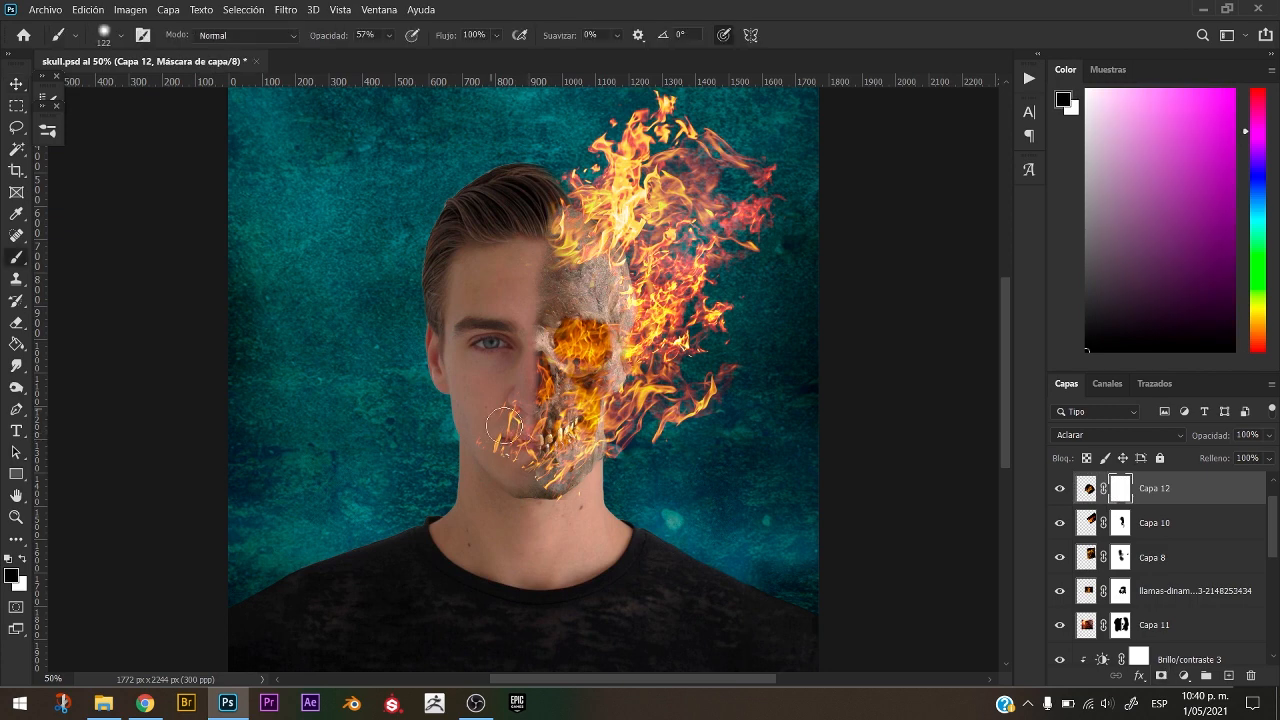
{"action": "mouse_move", "coordinate": [519, 437]}
{"action": "left_mouse_down"}
{"action": "mouse_move", "coordinate": [481, 449]}
{"action": "mouse_move", "coordinate": [505, 400]}
{"action": "left_mouse_up"}
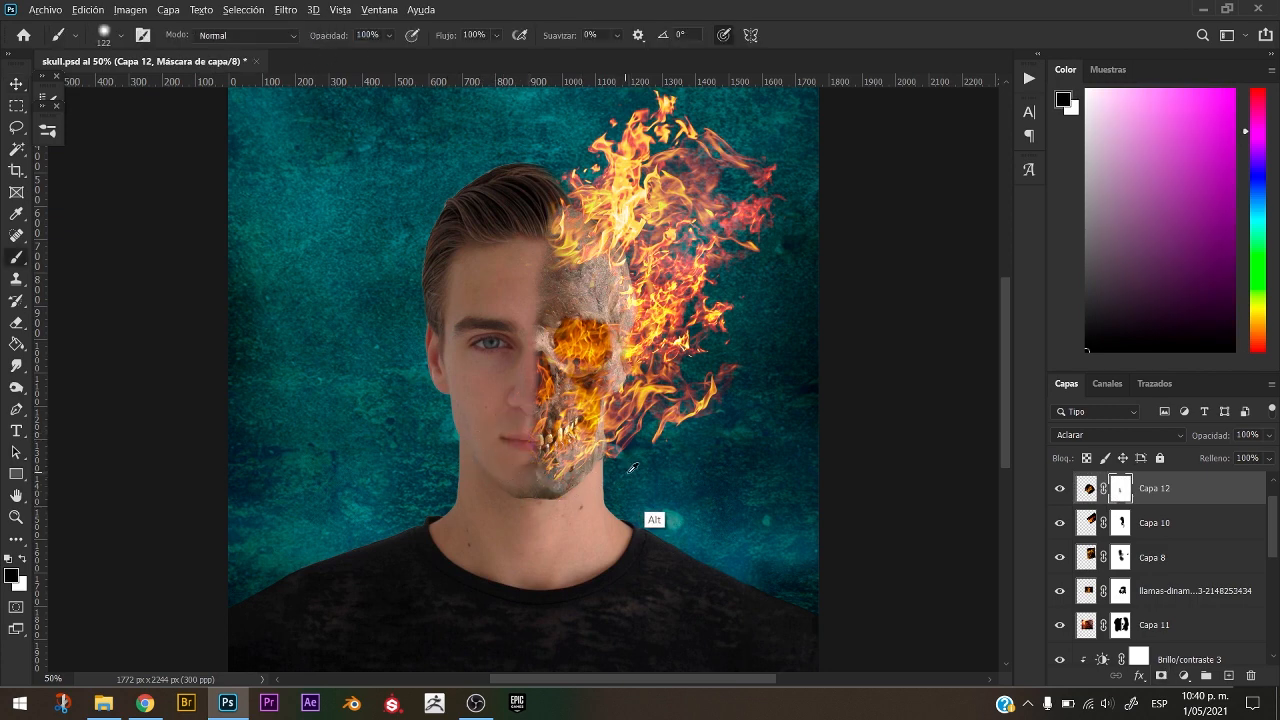
{"action": "left_click", "coordinate": [1060, 488]}
{"action": "left_click", "coordinate": [1060, 488]}
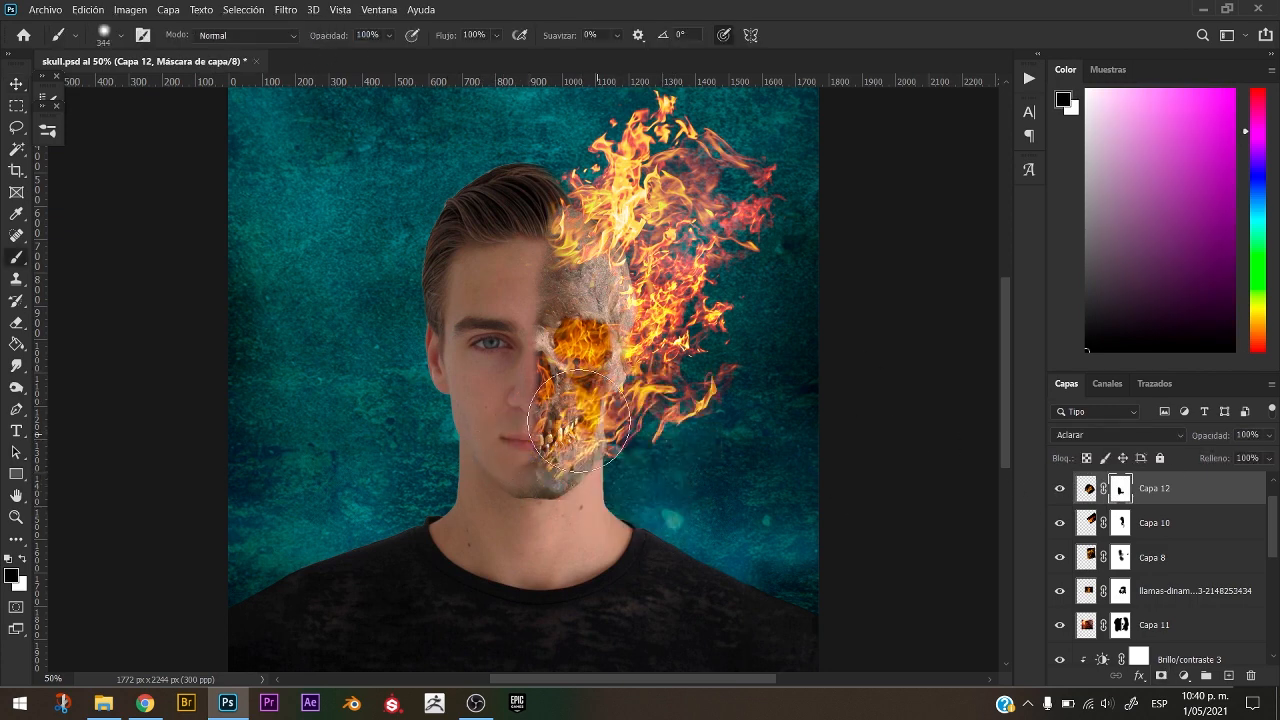
{"action": "right_click", "coordinate": [545, 428], "text": "alt"}
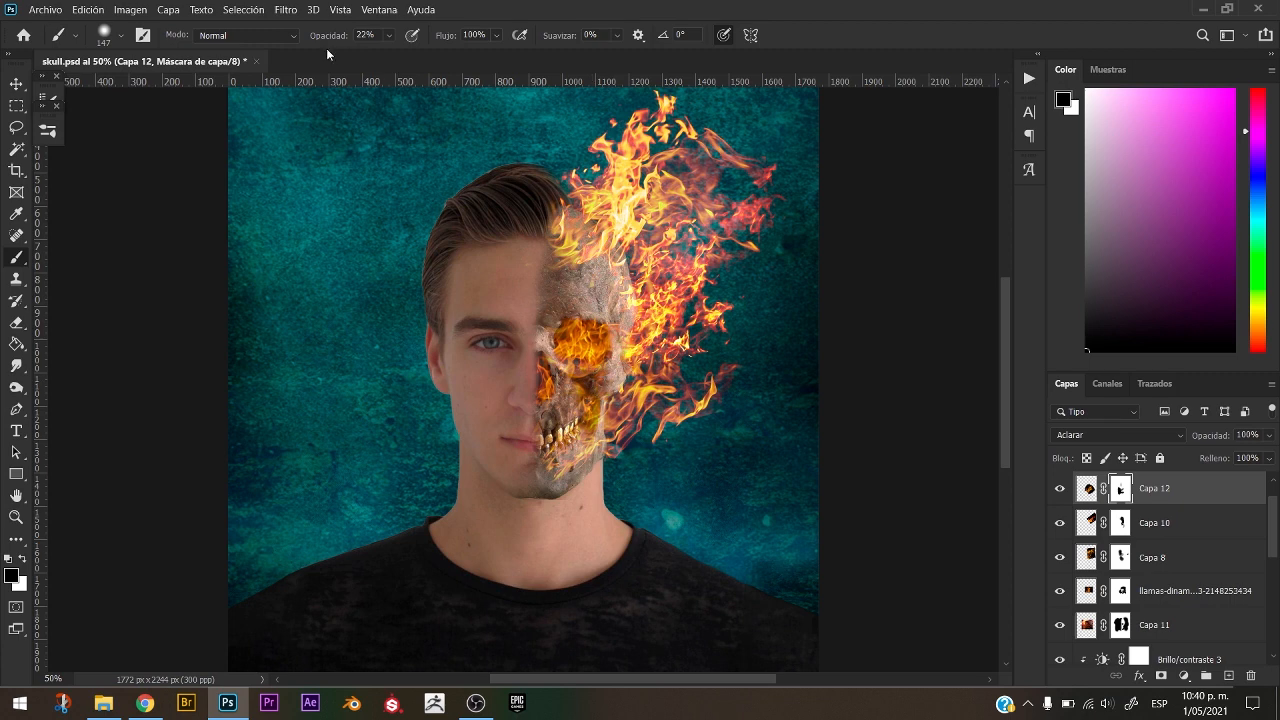
{"action": "key", "text": "Return"}
{"action": "left_click_drag", "start_coordinate": [630, 395], "coordinate": [617, 375]}
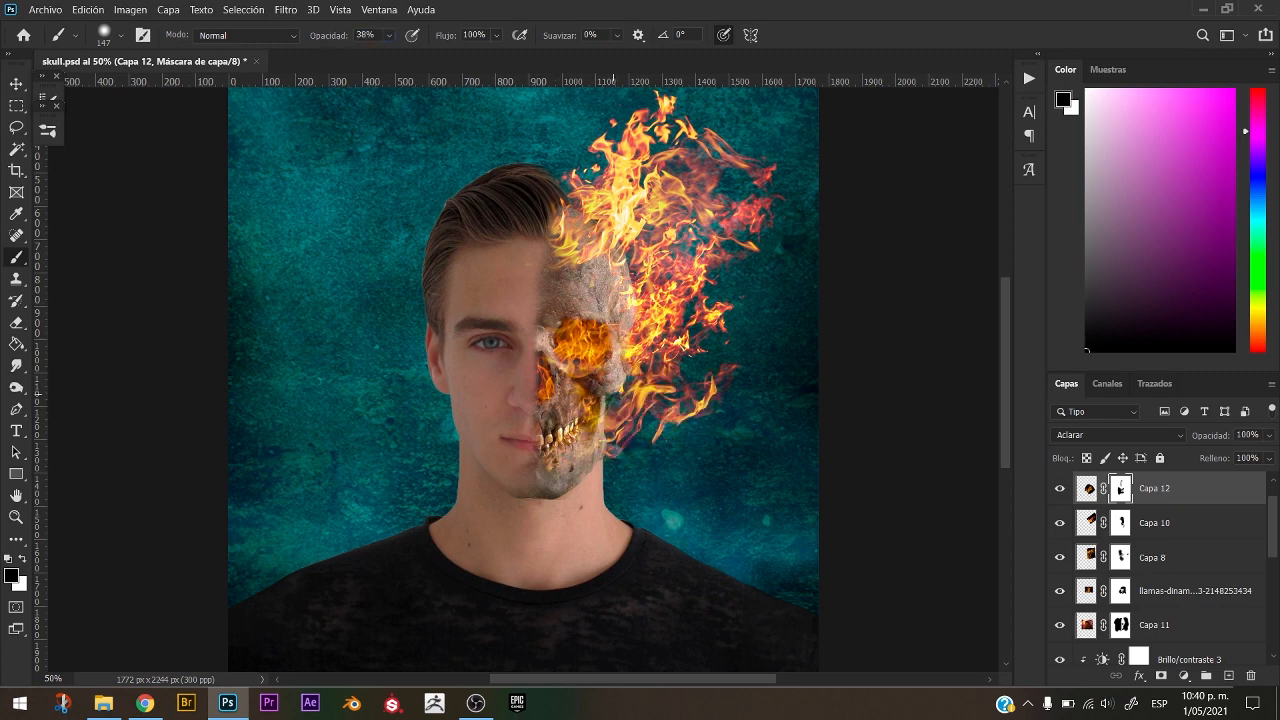
Warp the Capa 12 flames so they curve upward along the skull's jaw and outer side.
{"action": "key", "text": "ctrl+t"}
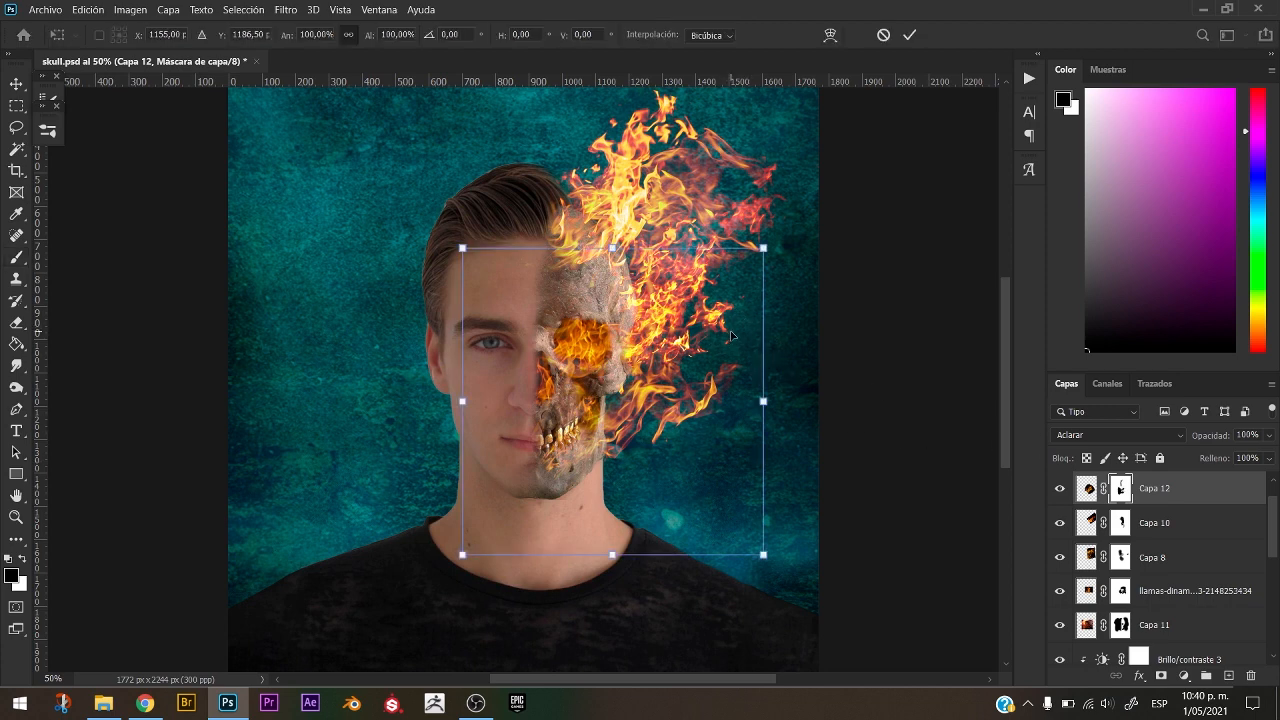
{"action": "right_click", "coordinate": [730, 350]}
{"action": "left_click", "coordinate": [770, 464]}
{"action": "left_click_drag", "start_coordinate": [763, 460], "coordinate": [755, 384]}
{"action": "left_click_drag", "start_coordinate": [763, 247], "coordinate": [716, 119]}
{"action": "left_click_drag", "start_coordinate": [577, 469], "coordinate": [647, 370]}
{"action": "key", "text": "Return"}
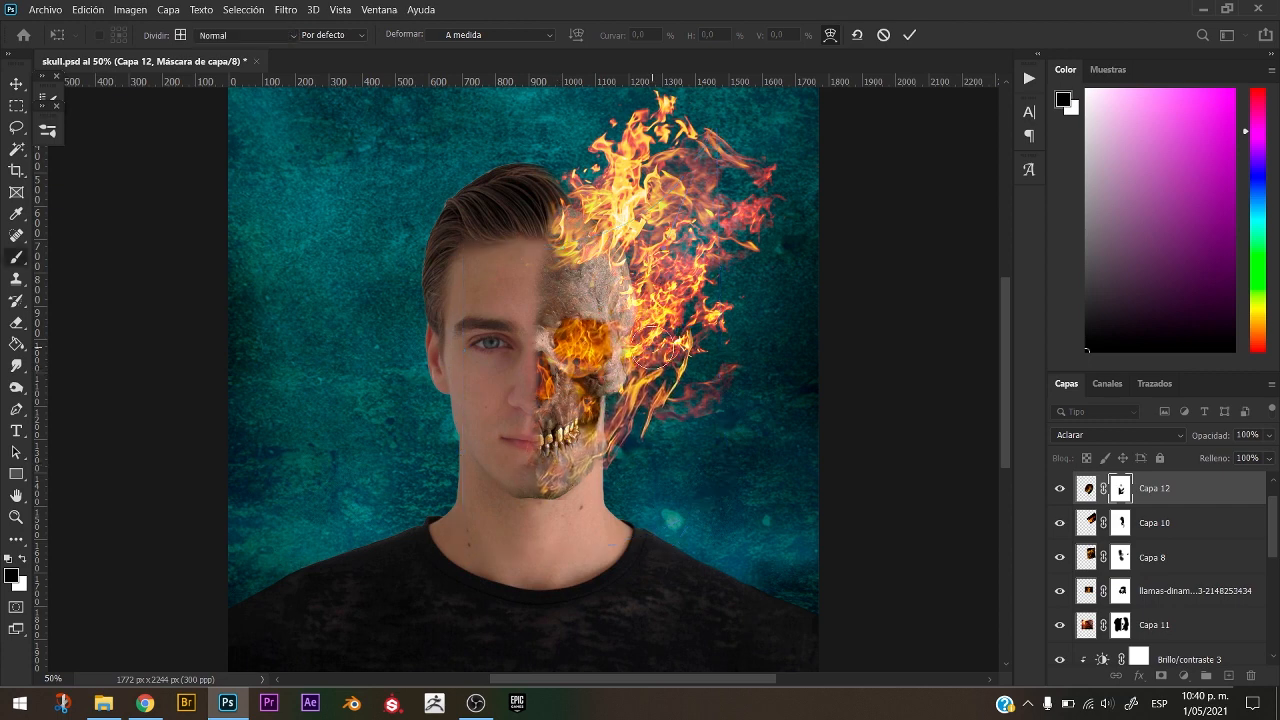
Paint white on the Capa 7 mask at 52% brush opacity to refine the seam across the forehead and mouth.
{"action": "key", "text": "b"}
{"action": "key", "text": "alt+bracketleft"}
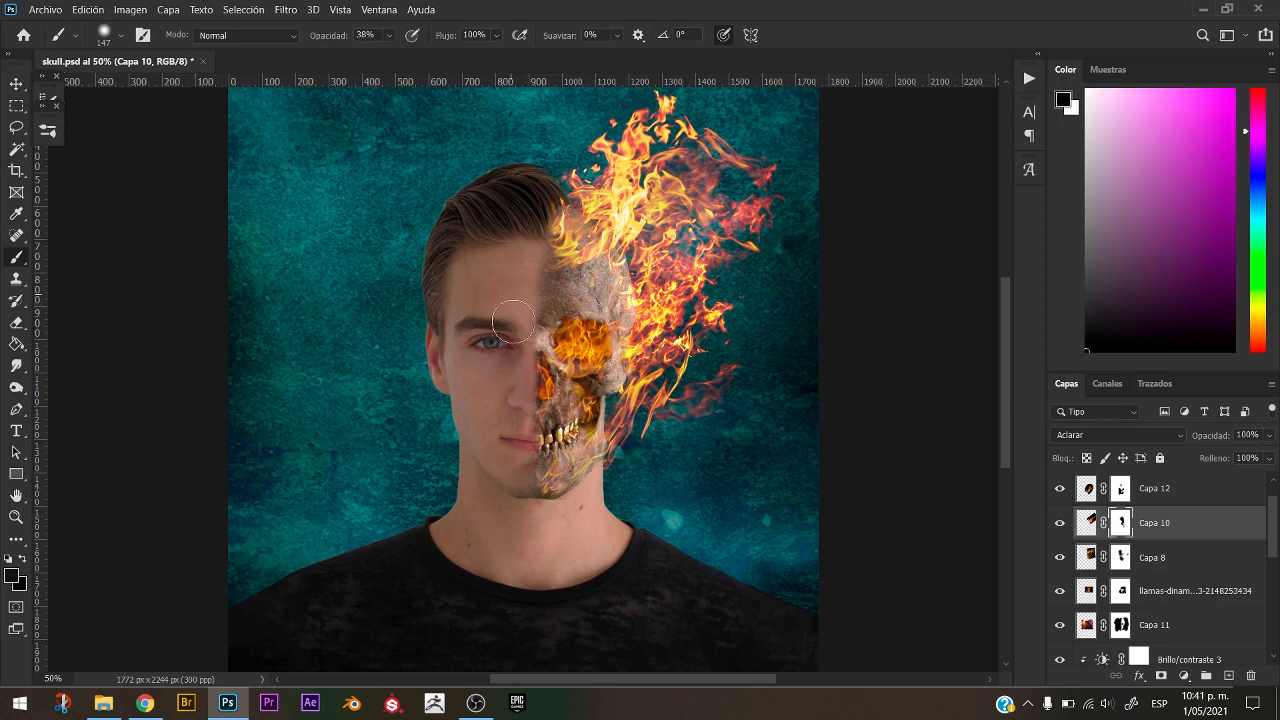
{"action": "key", "text": "alt+bracketright"}
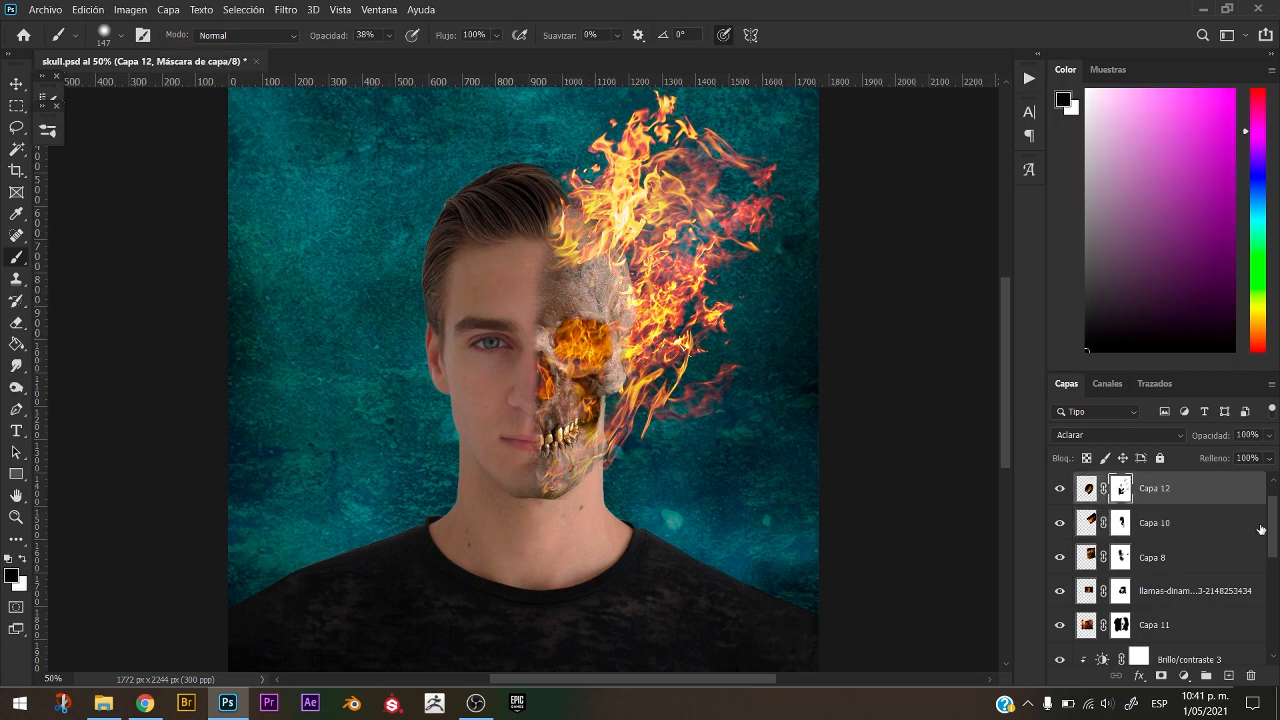
{"action": "key", "text": "alt+bracketleft"}
{"action": "key", "text": "alt+bracketleft"}
{"action": "key", "text": "alt+bracketleft"}
{"action": "key", "text": "alt+bracketleft"}
{"action": "key", "text": "alt+bracketleft"}
{"action": "key", "text": "alt+bracketleft"}
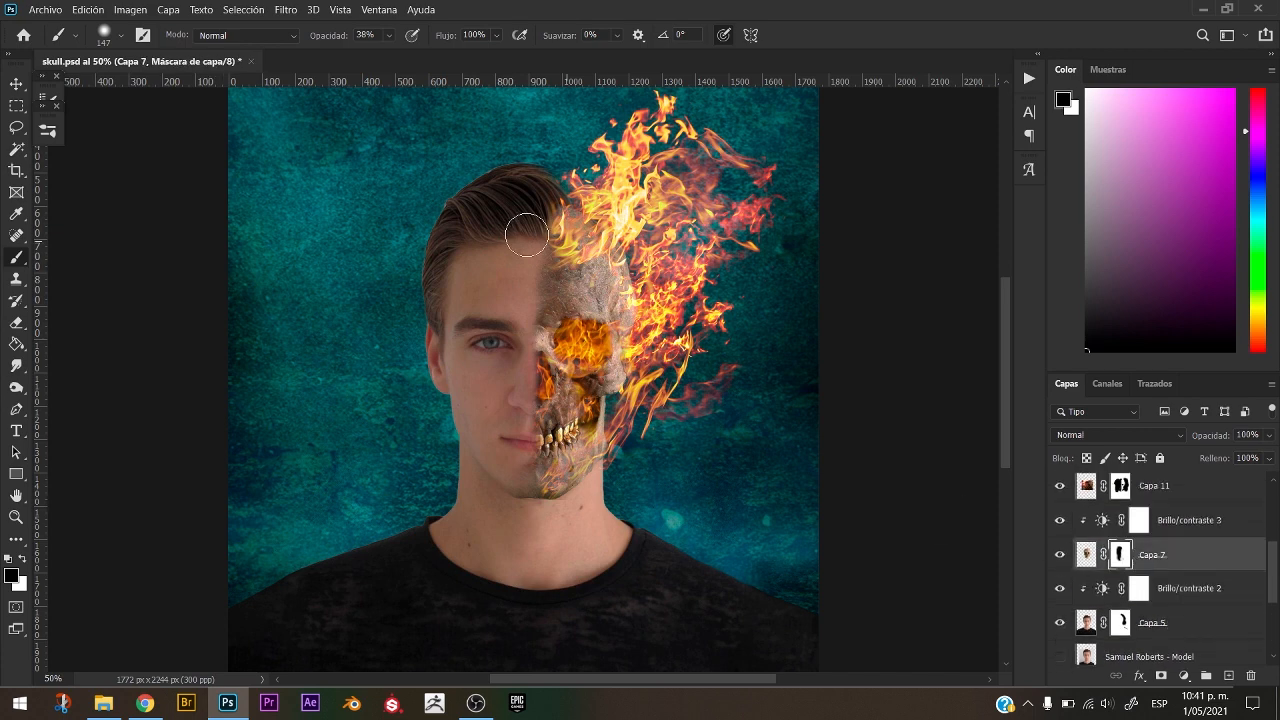
{"action": "key", "text": "x"}
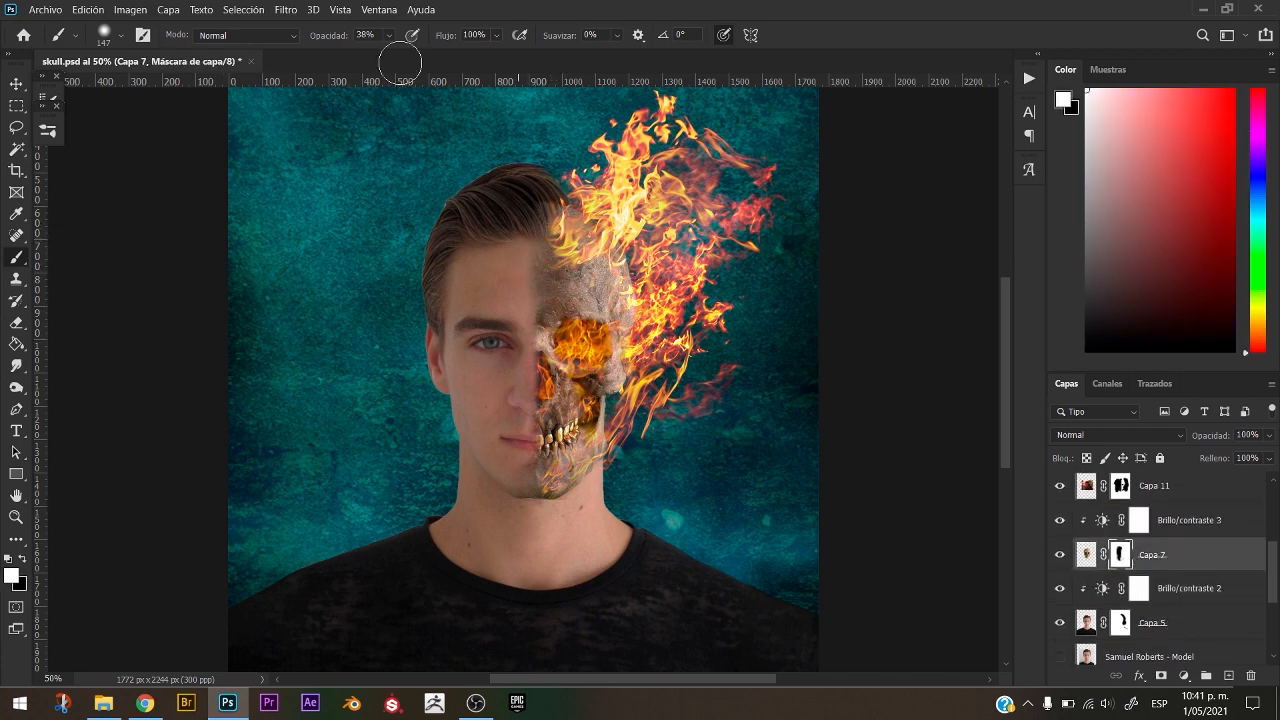
{"action": "key", "text": "ctrl+2"}
{"action": "left_click_drag", "start_coordinate": [340, 41], "coordinate": [349, 42]}
{"action": "mouse_move", "coordinate": [558, 302]}
{"action": "left_mouse_down"}
{"action": "mouse_move", "coordinate": [580, 447]}
{"action": "mouse_move", "coordinate": [580, 192]}
{"action": "left_mouse_up"}
{"action": "mouse_move", "coordinate": [590, 282]}
{"action": "left_mouse_down"}
{"action": "mouse_move", "coordinate": [572, 306]}
{"action": "mouse_move", "coordinate": [575, 287]}
{"action": "left_mouse_up"}
{"action": "left_click", "coordinate": [1120, 622]}
{"action": "left_click", "coordinate": [1120, 554]}
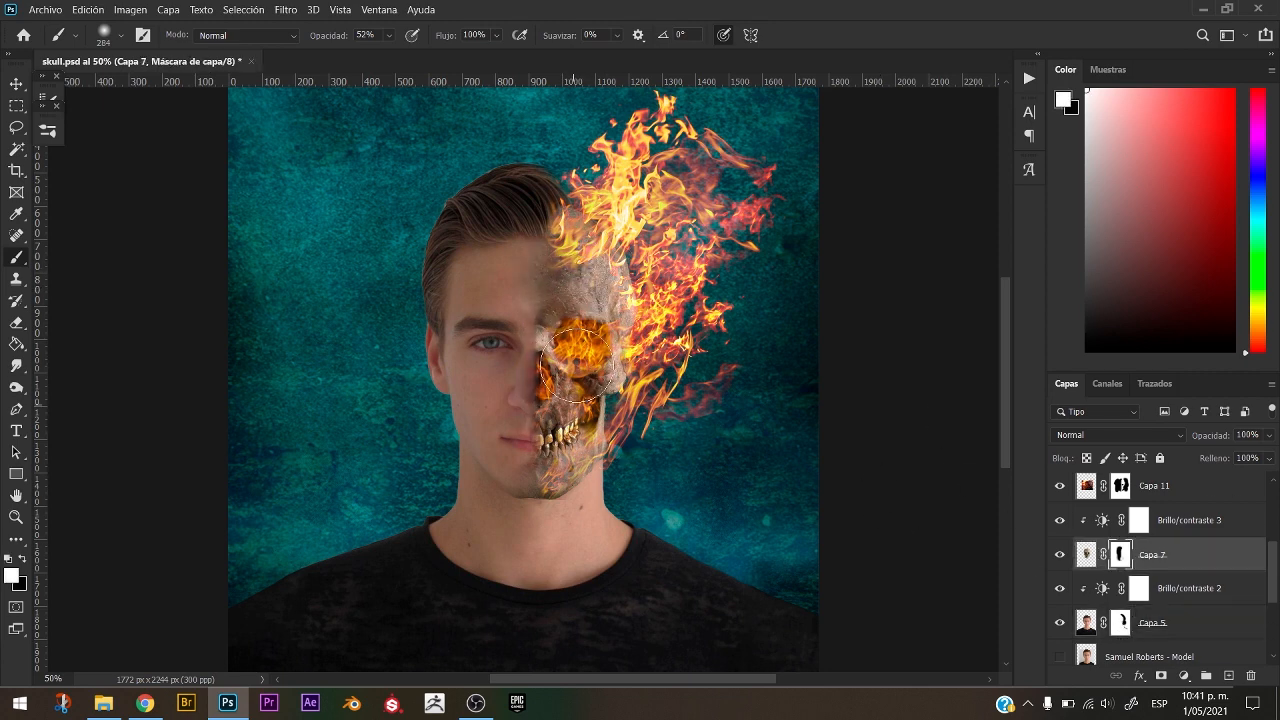
{"action": "left_click_drag", "start_coordinate": [580, 411], "coordinate": [577, 417]}
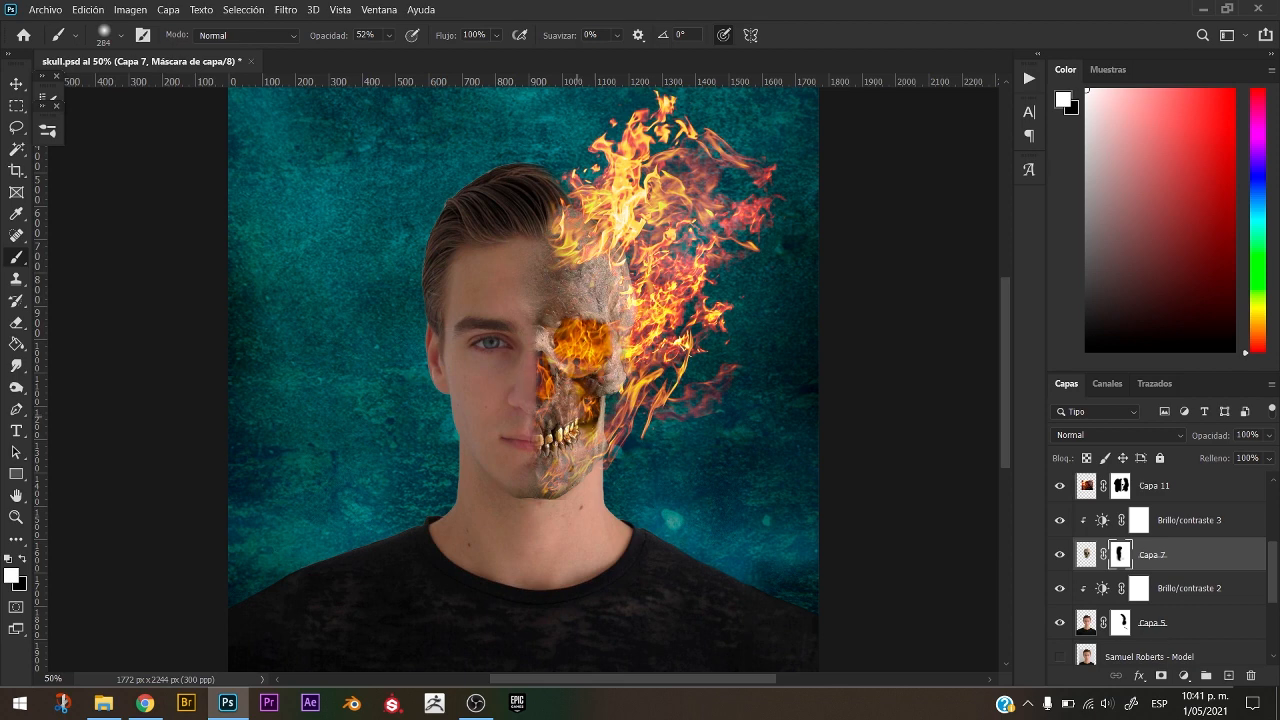
{"action": "left_click_drag", "start_coordinate": [580, 297], "coordinate": [566, 265]}
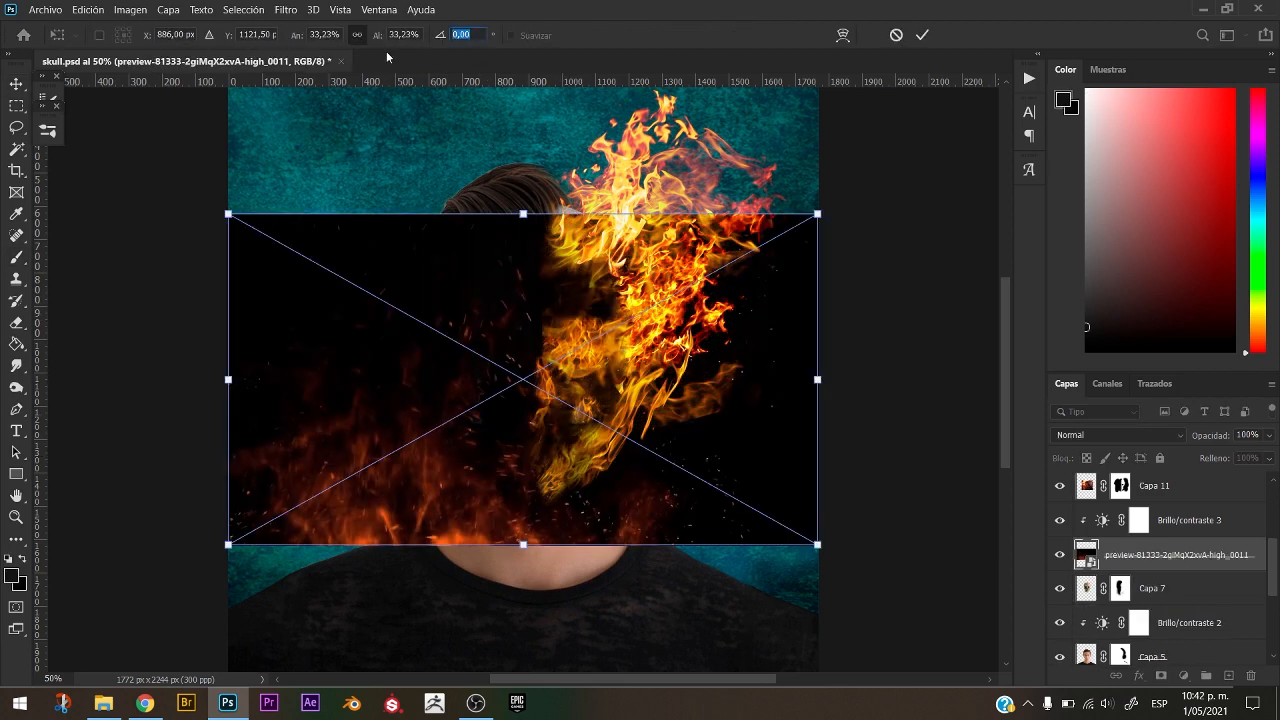
Try rotating the placed ember image 90°, scaling it to 15.37% over the skull and blending it with Aclarar.
{"action": "type", "text": "90"}
{"action": "left_click_drag", "start_coordinate": [688, 379], "coordinate": [514, 378]}
{"action": "left_click_drag", "start_coordinate": [448, 400], "coordinate": [627, 375]}
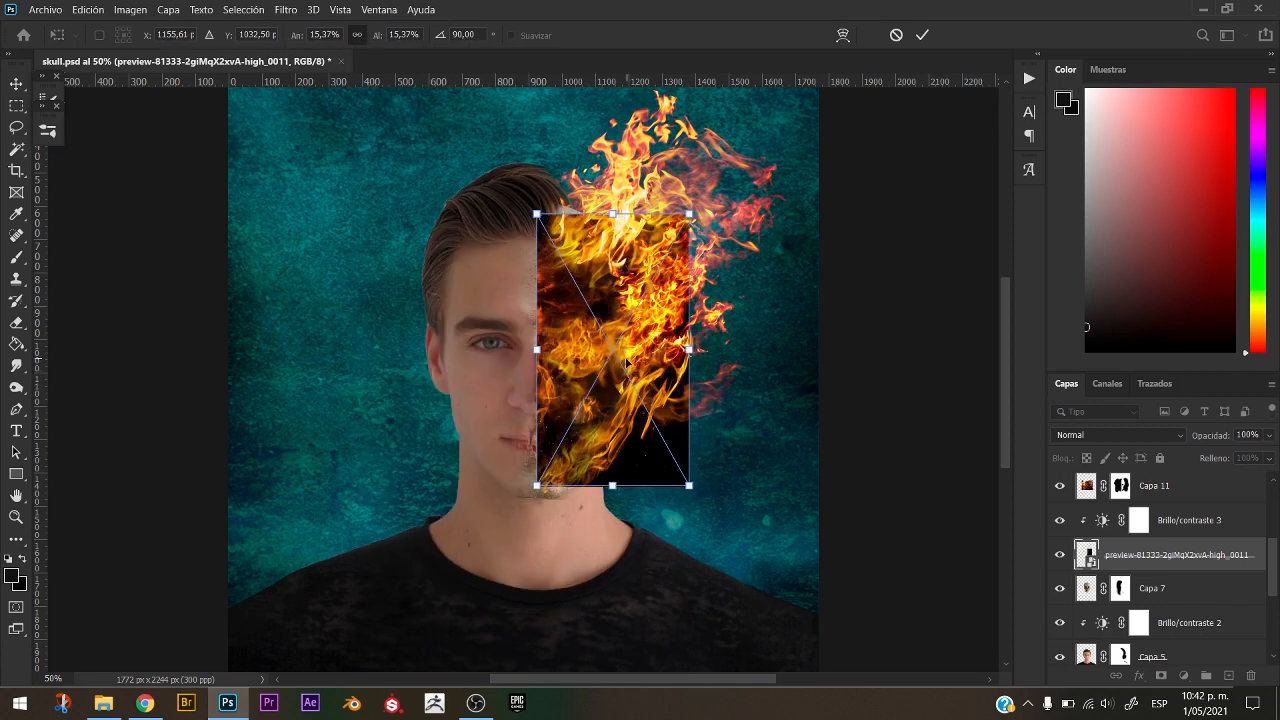
{"action": "key", "text": "Return"}
{"action": "left_click", "coordinate": [1108, 435]}
{"action": "left_click", "coordinate": [1084, 392]}
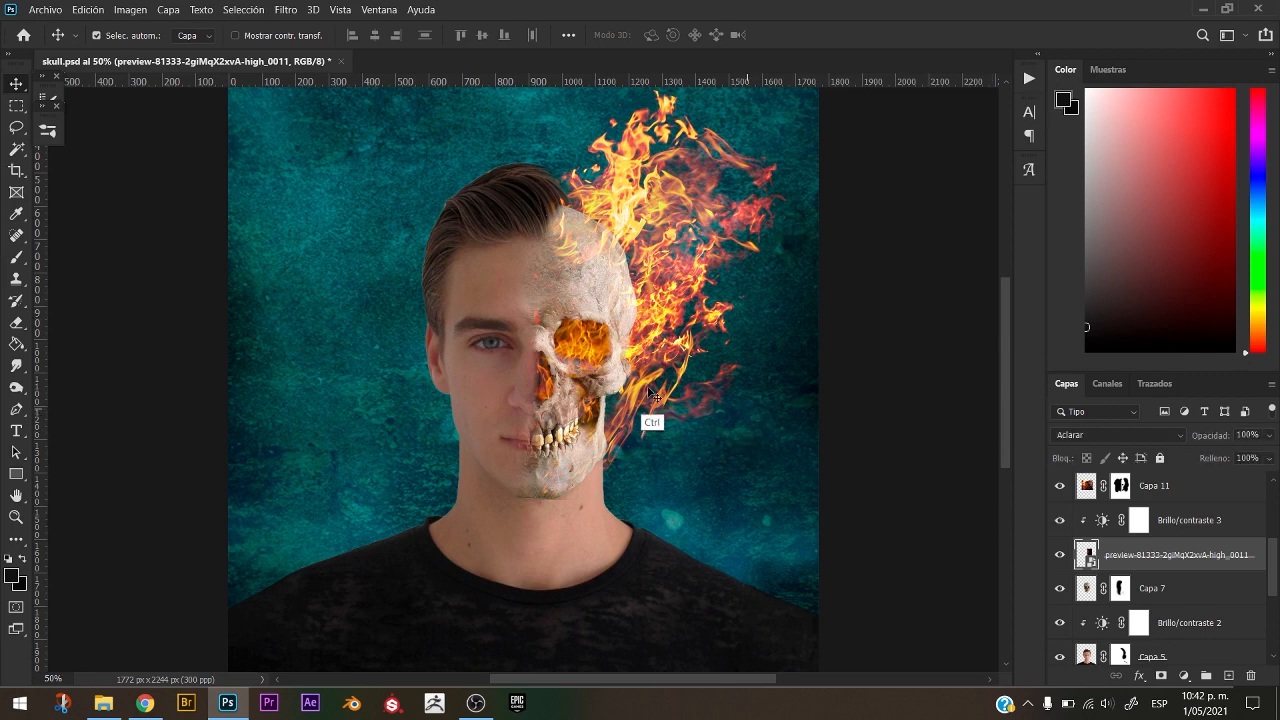
{"action": "key", "text": "ctrl+t"}
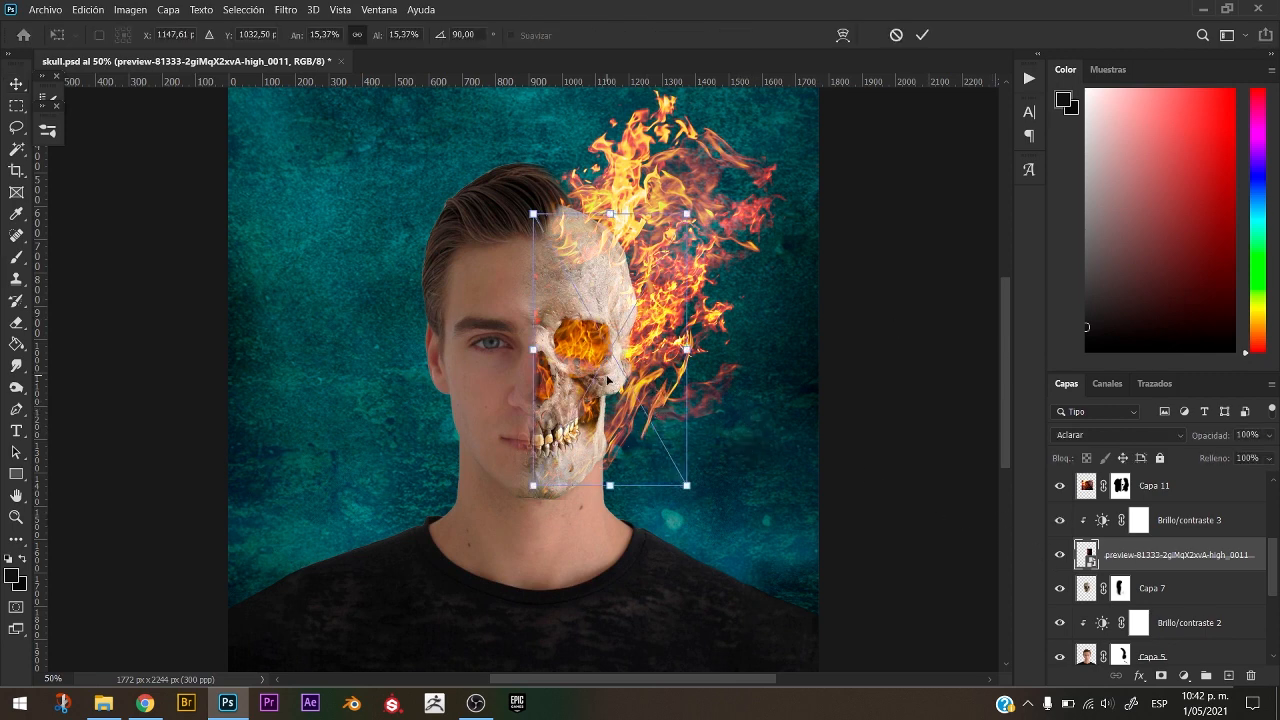
{"action": "key", "text": "Escape"}
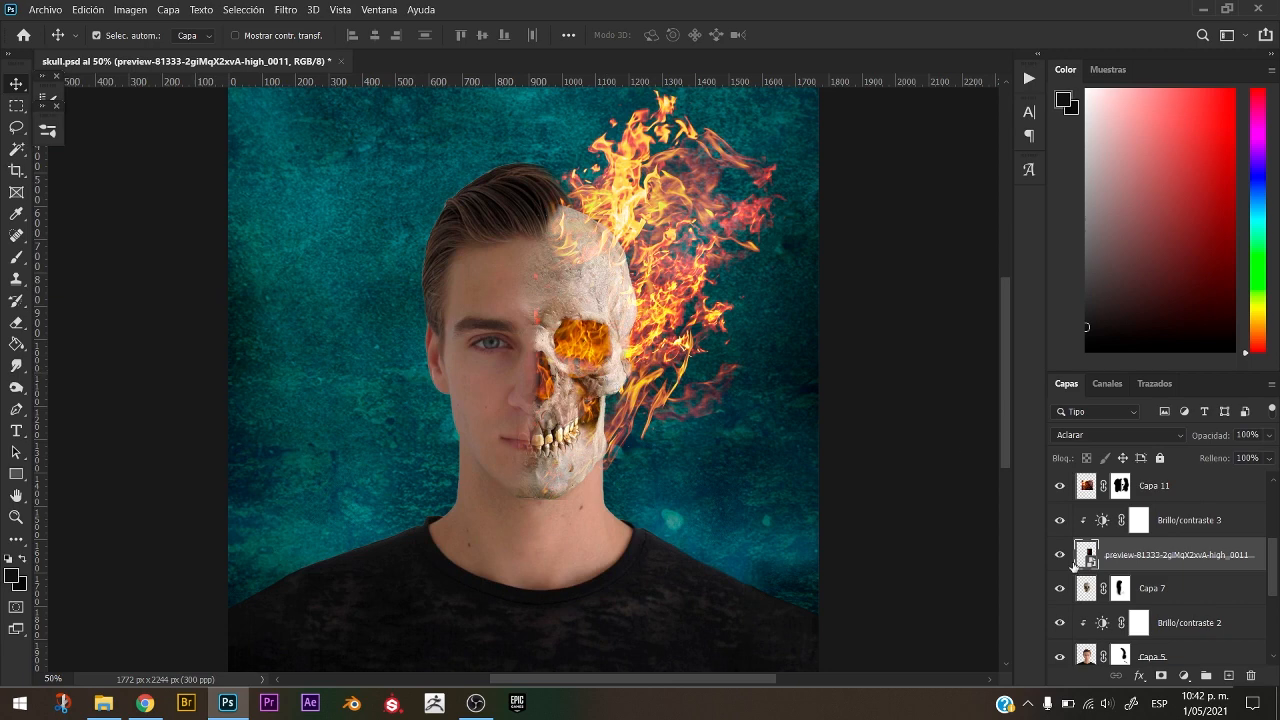
{"action": "key", "text": "ctrl+t"}
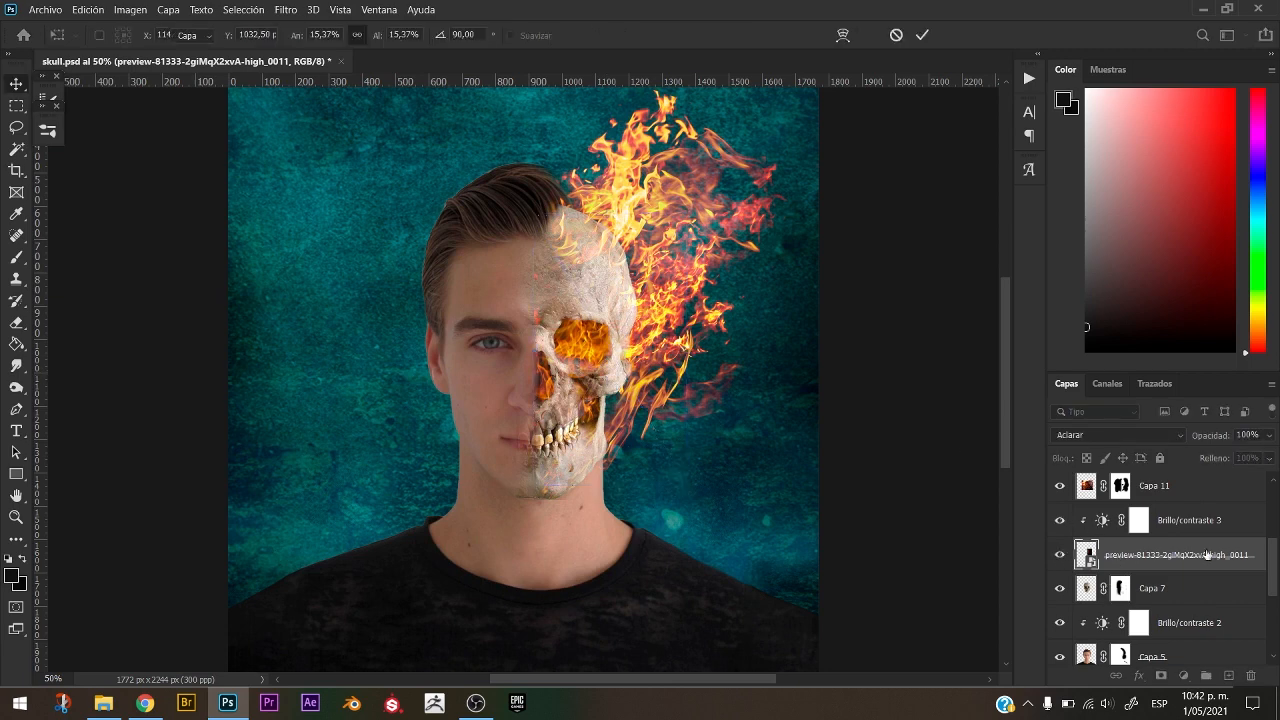
{"action": "key", "text": "Return"}
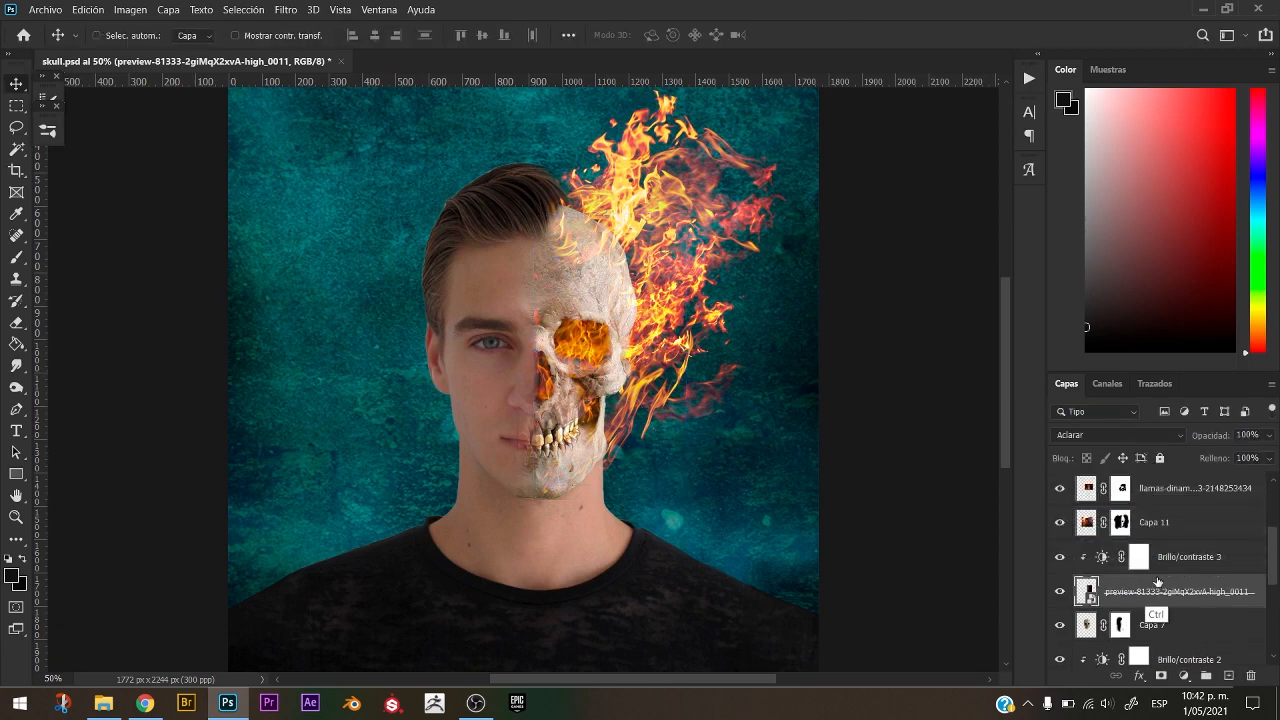
Paste the ember image as a new top layer and scale it to 64.14%.
{"action": "key", "text": "ctrl+v"}
{"action": "key", "text": "ctrl+t"}
{"action": "left_click_drag", "start_coordinate": [523, 217], "coordinate": [523, 333]}
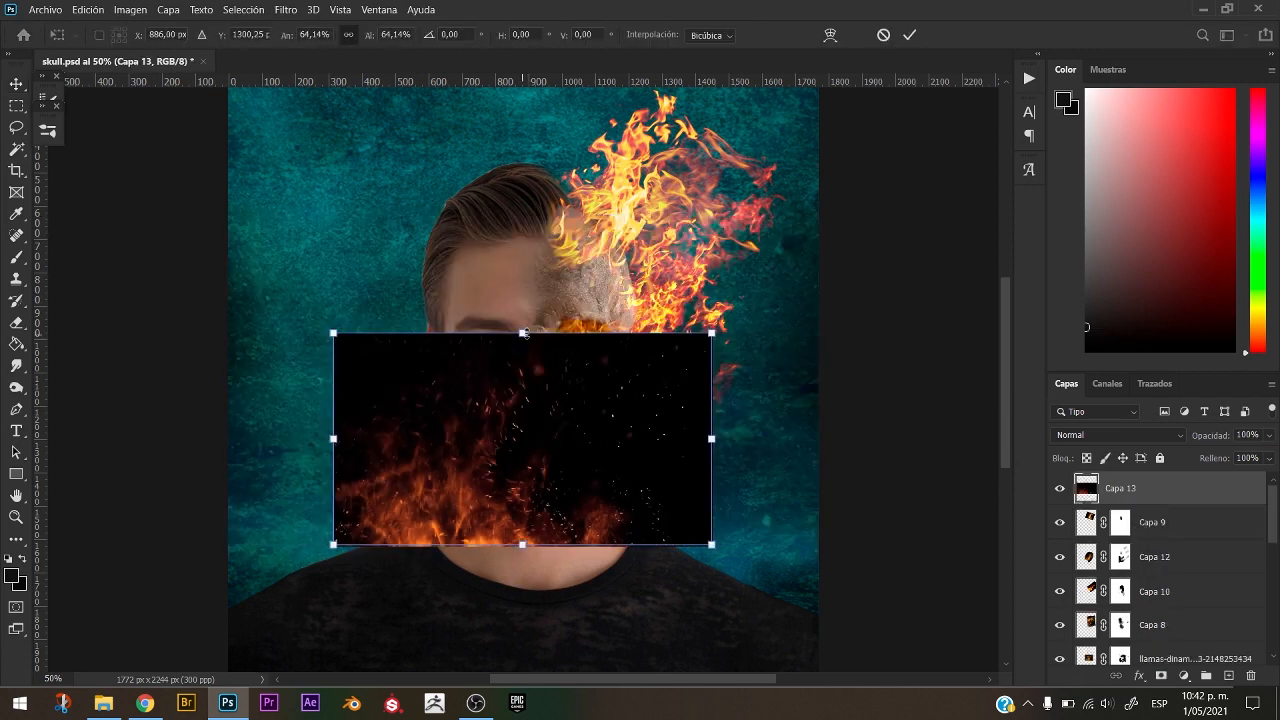
Rotate the ember image to -90° and mirror it so its densest flames run down the face side.
{"action": "left_click", "coordinate": [443, 35]}
{"action": "type", "text": "90"}
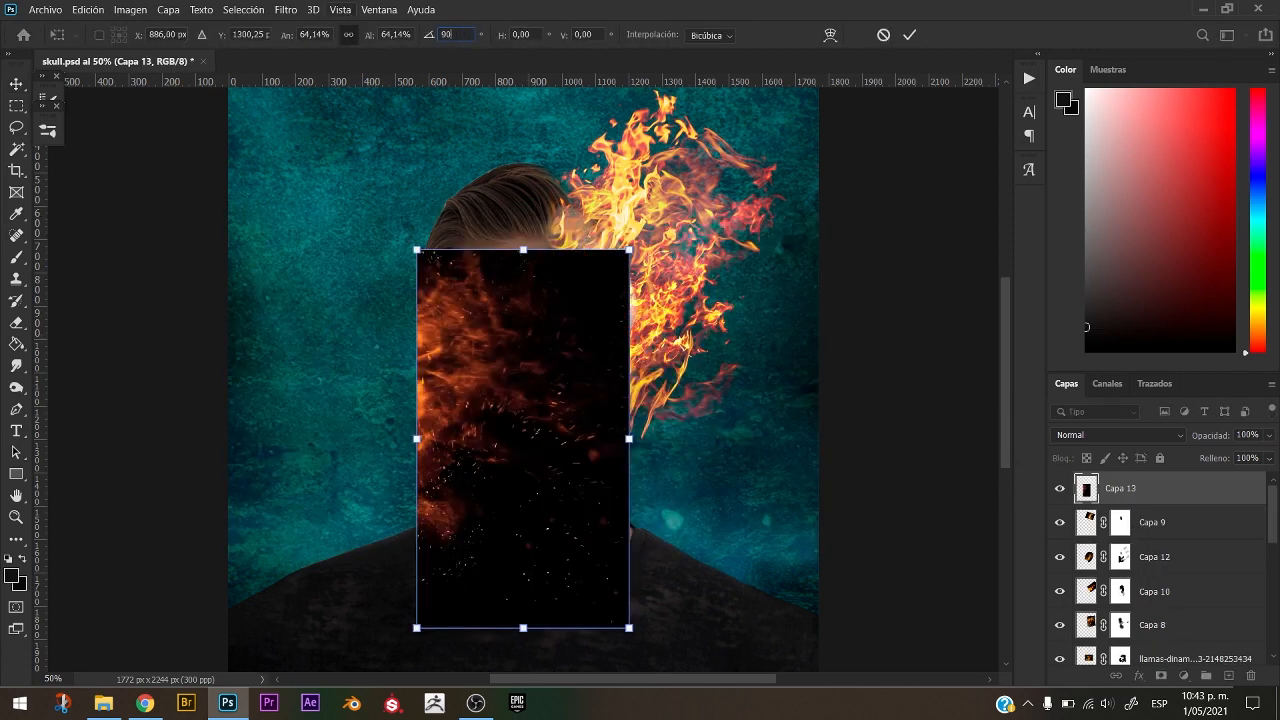
{"action": "key", "text": "ctrl+z"}
{"action": "left_click", "coordinate": [538, 402]}
{"action": "type", "text": "-"}
{"action": "key", "text": "Return"}
{"action": "right_click", "coordinate": [563, 410]}
{"action": "left_click", "coordinate": [660, 381]}
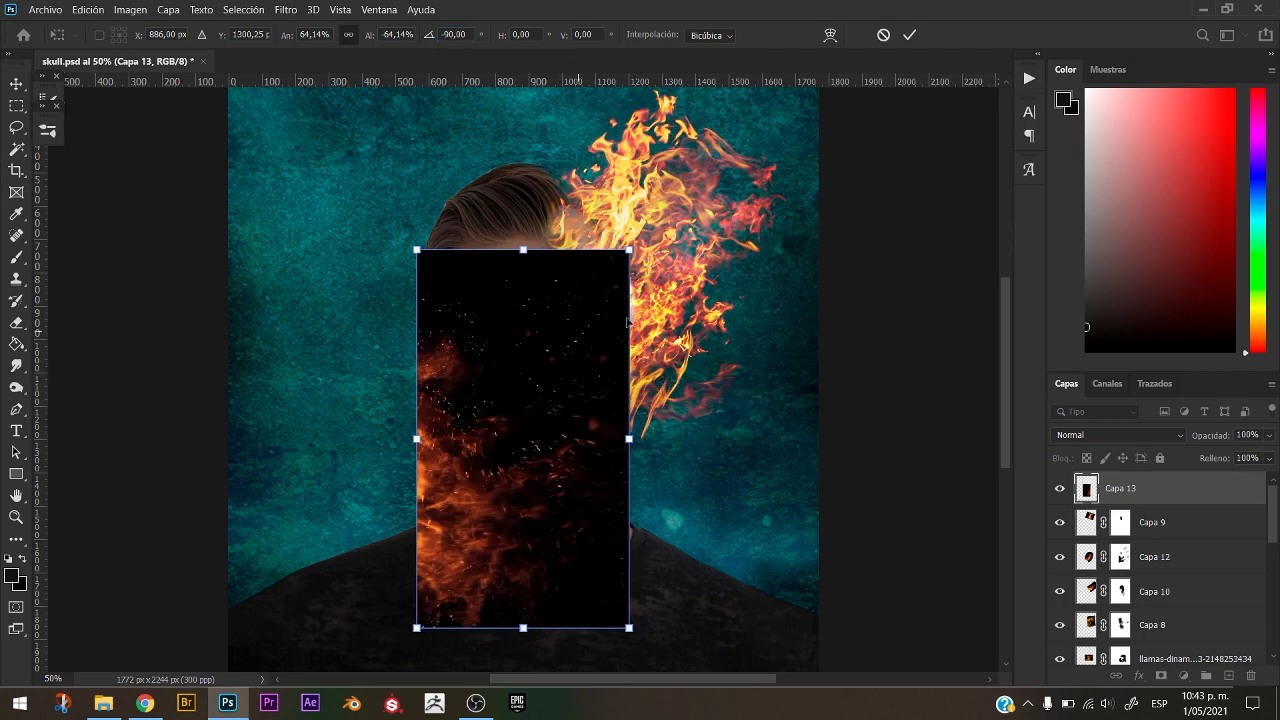
Place the ember image over the skull half, scale it to 53.82%, stretch it taller and shift it up 45 px.
{"action": "left_click_drag", "start_coordinate": [548, 350], "coordinate": [668, 280]}
{"action": "left_click_drag", "start_coordinate": [644, 181], "coordinate": [646, 239]}
{"action": "left_click_drag", "start_coordinate": [645, 378], "coordinate": [628, 329]}
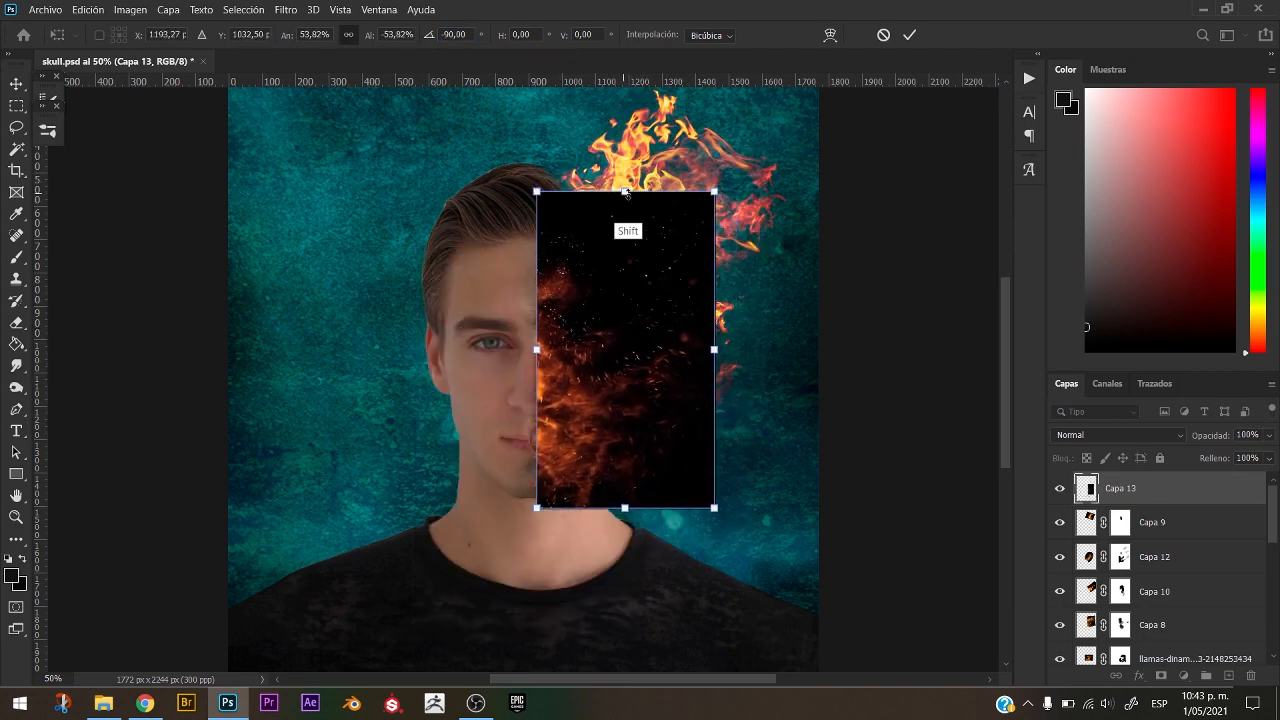
{"action": "left_click_drag", "start_coordinate": [625, 192], "coordinate": [625, 131]}
{"action": "key", "text": "Return"}
{"action": "mouse_move", "coordinate": [604, 401]}
{"action": "left_mouse_down"}
{"action": "mouse_move", "coordinate": [590, 380]}
{"action": "mouse_move", "coordinate": [604, 390]}
{"action": "left_mouse_up"}
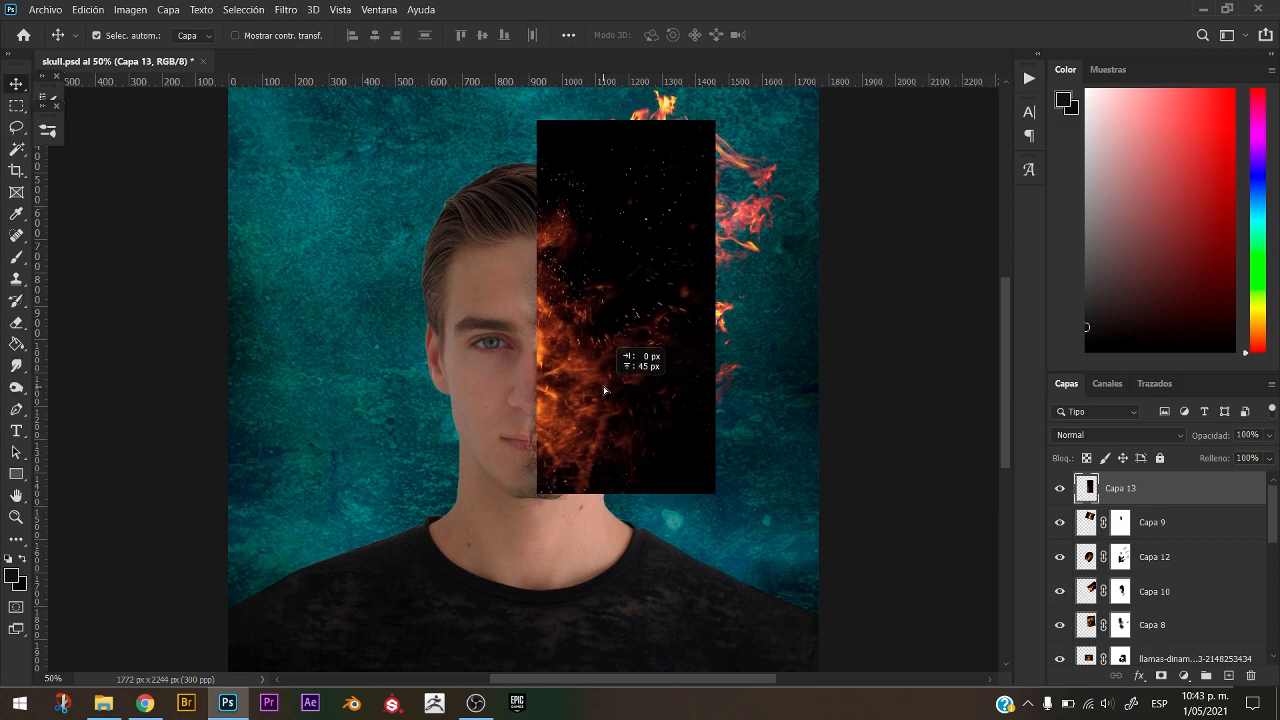
Blend Capa 13 with Sobreexponer color and enlarge it outward beyond the skull's flames.
{"action": "left_click", "coordinate": [1090, 414]}
{"action": "left_click", "coordinate": [1184, 397]}
{"action": "left_click", "coordinate": [1112, 436]}
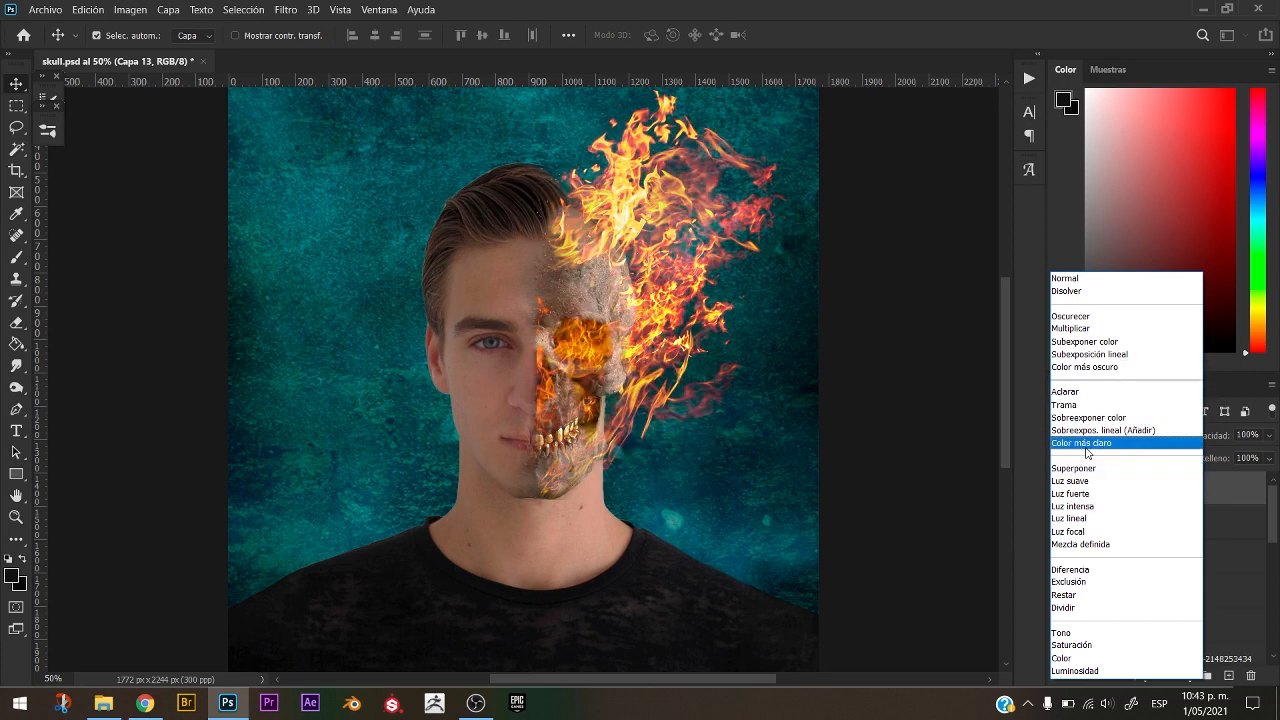
{"action": "left_click", "coordinate": [1087, 413]}
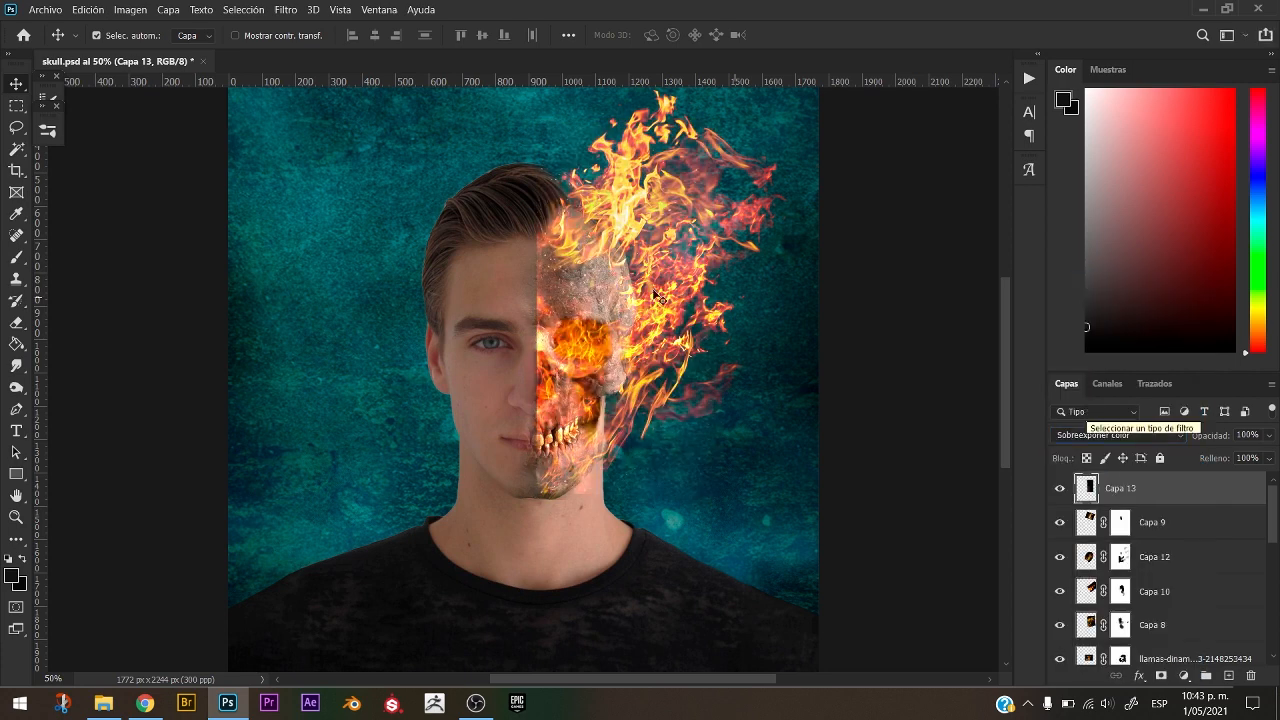
{"action": "key", "text": "ctrl+t"}
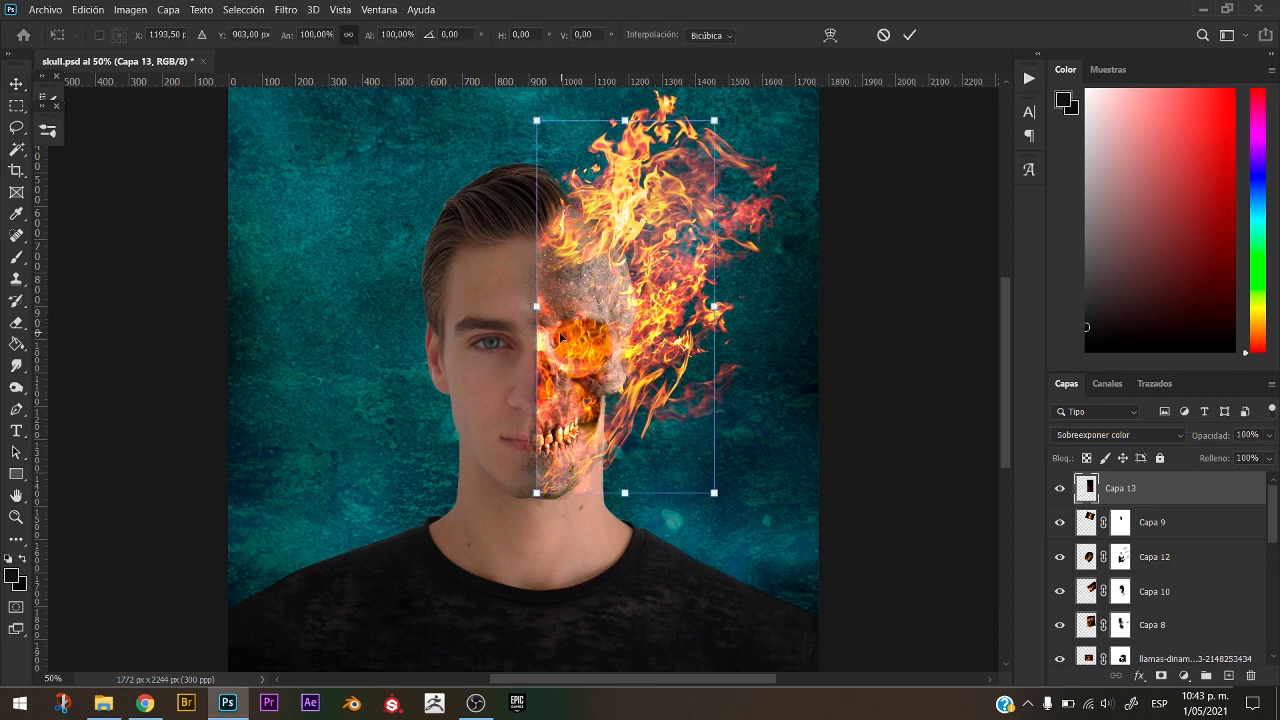
{"action": "mouse_move", "coordinate": [590, 317]}
{"action": "left_mouse_down"}
{"action": "mouse_move", "coordinate": [585, 343]}
{"action": "mouse_move", "coordinate": [597, 340]}
{"action": "left_mouse_up"}
{"action": "left_click_drag", "start_coordinate": [710, 323], "coordinate": [816, 305]}
{"action": "key", "text": "Return"}
Add a mask to Capa 13 and paint black at 77% brush opacity along the ember layer's hard edge down the face.
{"action": "key", "text": "b"}
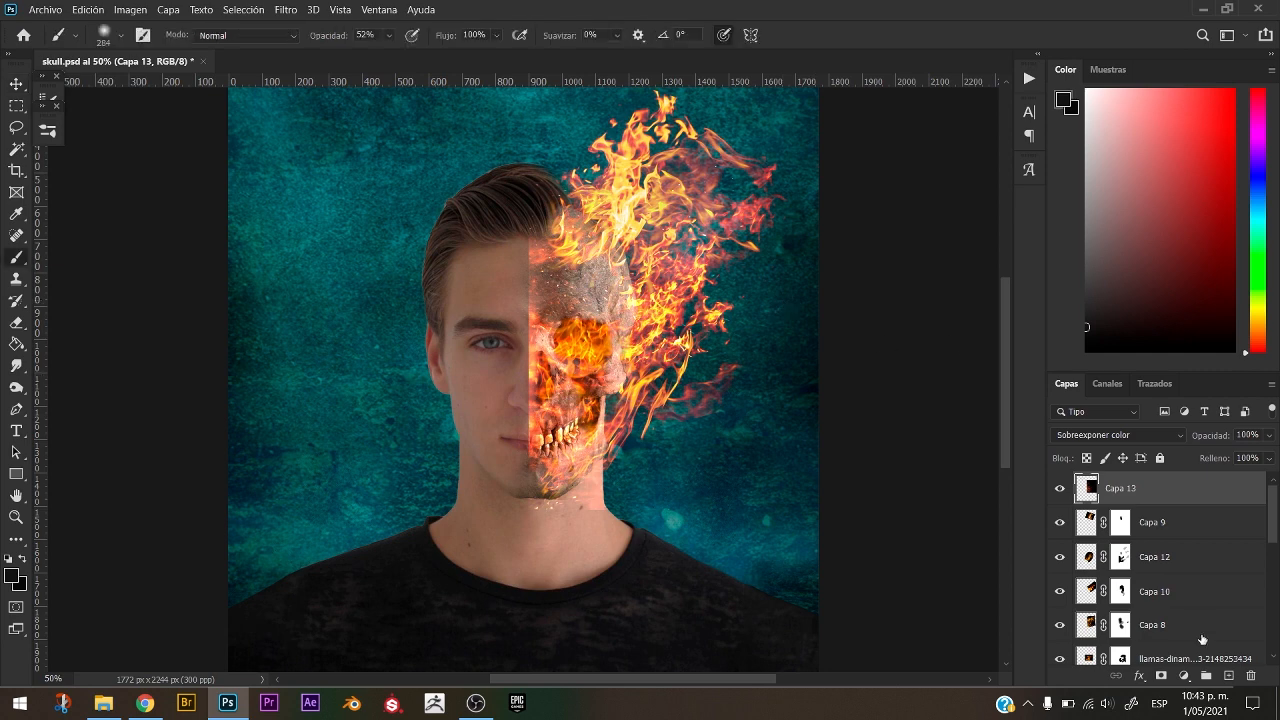
{"action": "left_click", "coordinate": [1161, 676]}
{"action": "key", "text": "x"}
{"action": "key", "text": "x"}
{"action": "left_click_drag", "start_coordinate": [328, 37], "coordinate": [350, 37]}
{"action": "mouse_move", "coordinate": [543, 262]}
{"action": "left_mouse_down"}
{"action": "mouse_move", "coordinate": [517, 280]}
{"action": "mouse_move", "coordinate": [530, 475]}
{"action": "left_mouse_up"}
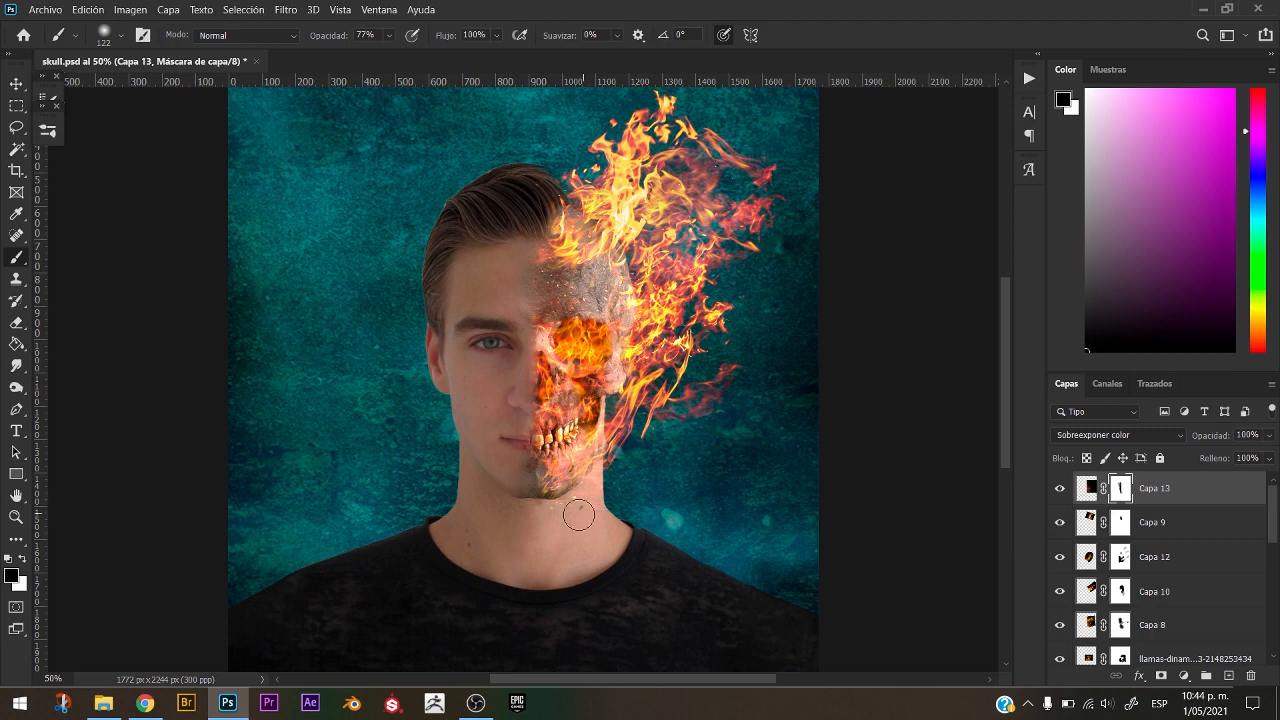
Refine the Capa 13 mask around the teeth and cheekbone with black and white, comparing the layer shown and hidden.
{"action": "left_click", "coordinate": [1062, 489]}
{"action": "left_click", "coordinate": [1062, 489]}
{"action": "left_click", "coordinate": [1062, 489]}
{"action": "left_click", "coordinate": [1062, 489]}
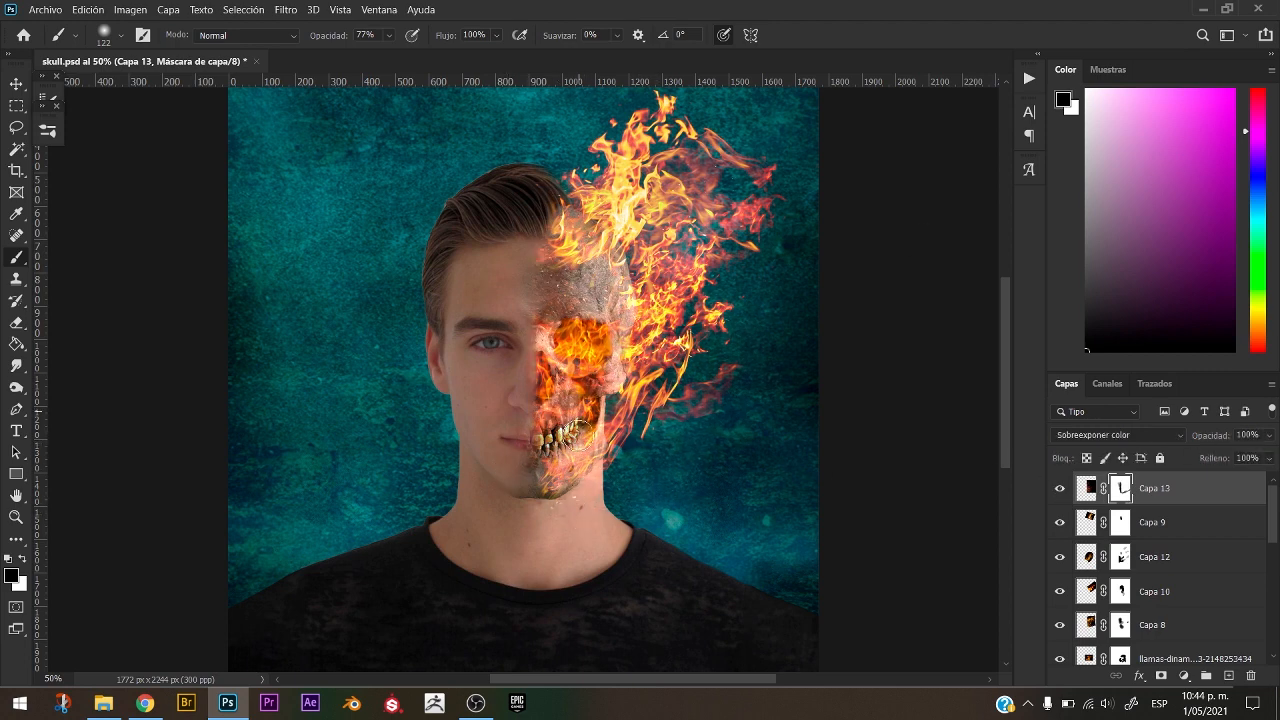
{"action": "key", "text": "x"}
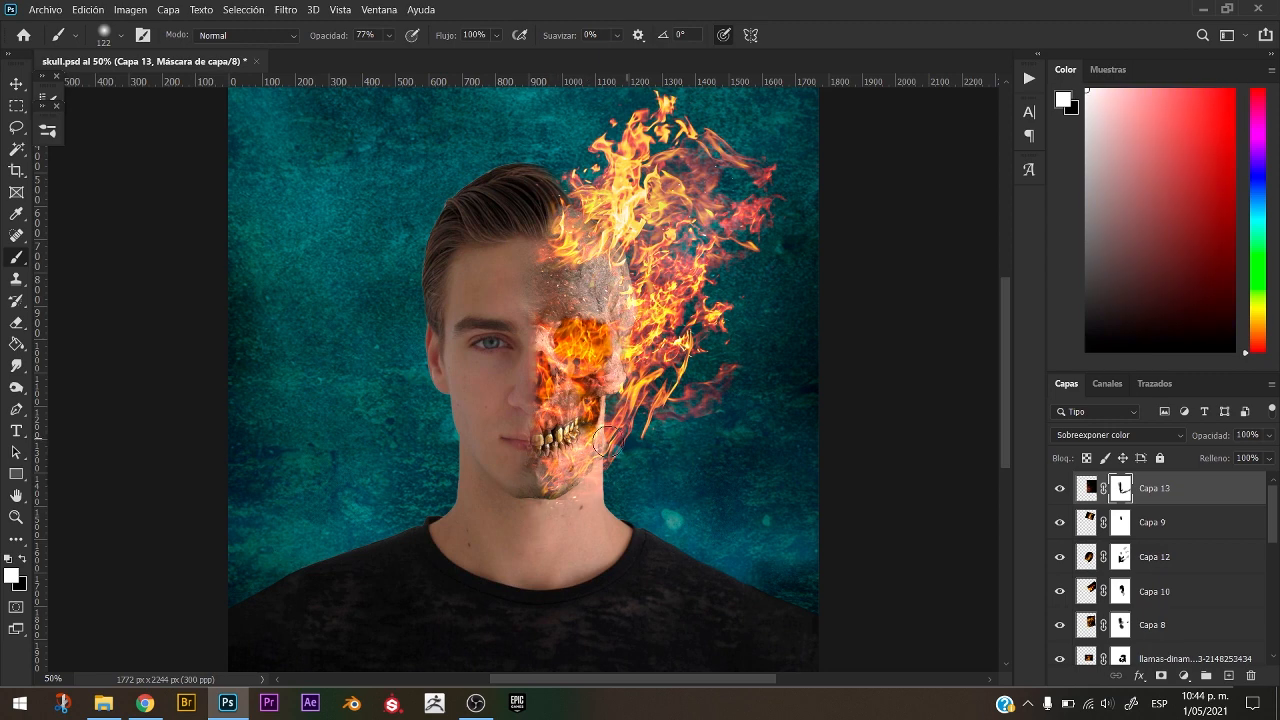
{"action": "key", "text": "x"}
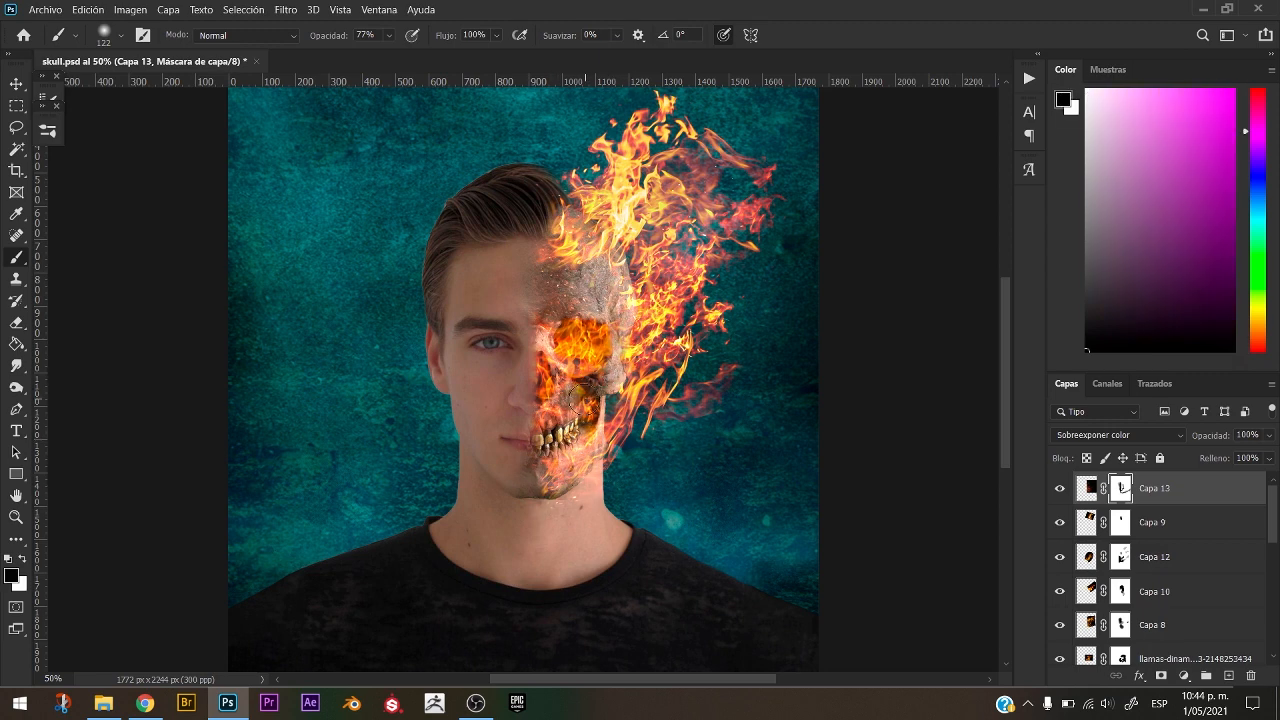
{"action": "key", "text": "x"}
{"action": "left_click", "coordinate": [1061, 489]}
{"action": "left_click", "coordinate": [1061, 489]}
{"action": "left_click", "coordinate": [1061, 489]}
{"action": "left_click", "coordinate": [1061, 489]}
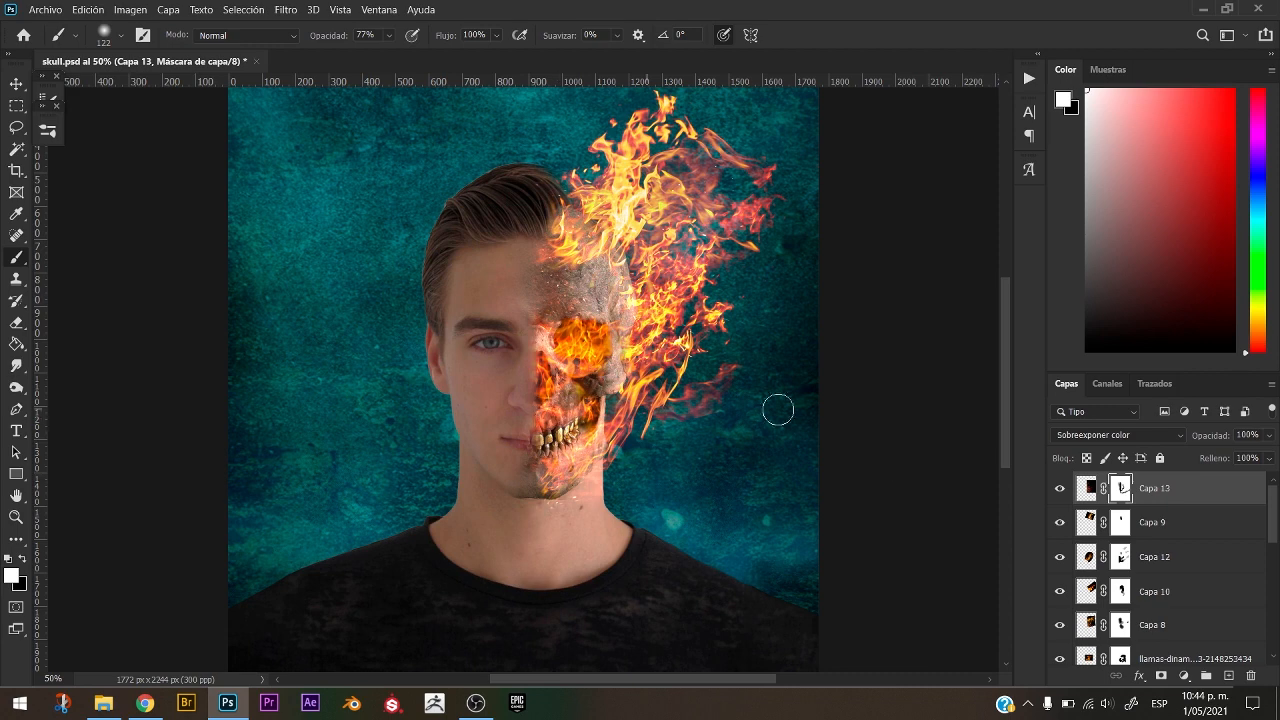
Retouch the Capa 13 mask over the skull with a larger black brush at 49% opacity.
{"action": "left_click_drag", "start_coordinate": [528, 443], "coordinate": [580, 446]}
{"action": "key", "text": "ctrl+z"}
{"action": "key", "text": "x"}
{"action": "key", "text": "ctrl+z"}
{"action": "key", "text": "ctrl+shift+z"}
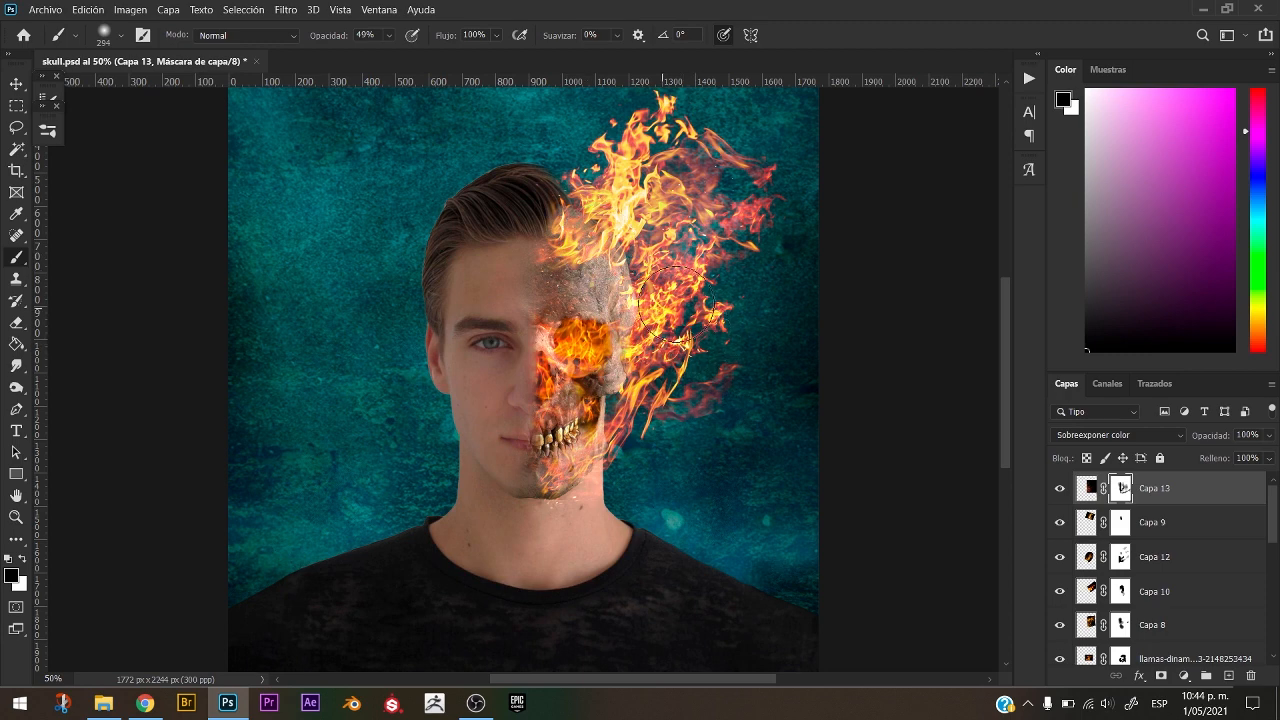
Retouch the midtones of the Capa 7 skull around the eye socket at 39% exposure, and compare the image without Capa 13.
{"action": "mouse_move", "coordinate": [1272, 510]}
{"action": "left_mouse_down"}
{"action": "mouse_move", "coordinate": [1264, 591]}
{"action": "mouse_move", "coordinate": [1260, 571]}
{"action": "left_mouse_up"}
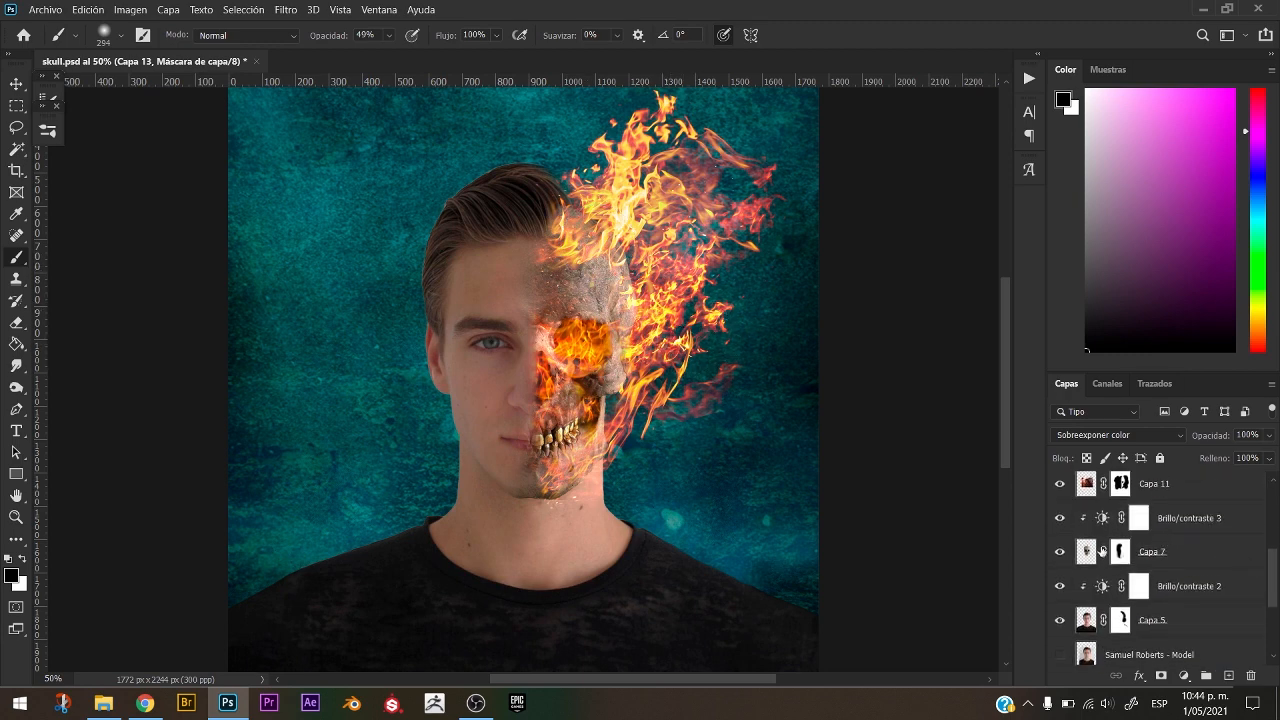
{"action": "left_click", "coordinate": [1087, 551]}
{"action": "key", "text": "o"}
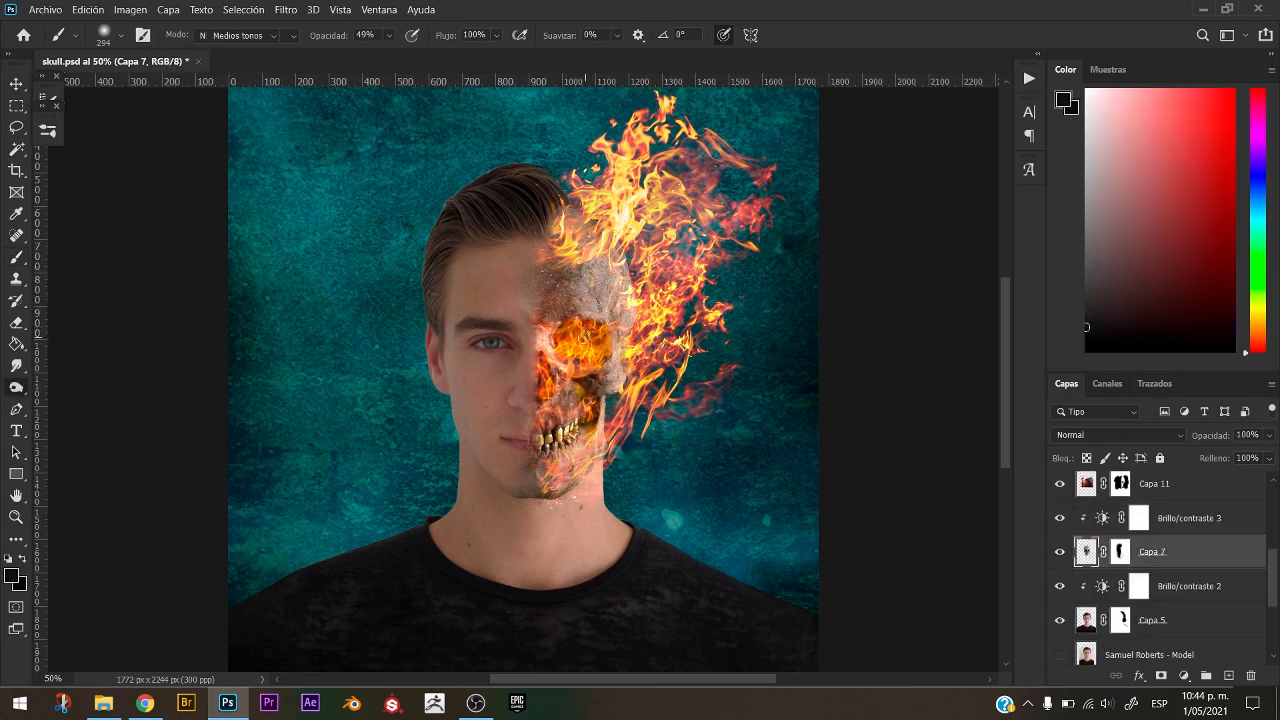
{"action": "left_click_drag", "start_coordinate": [597, 344], "coordinate": [608, 345], "text": "alt"}
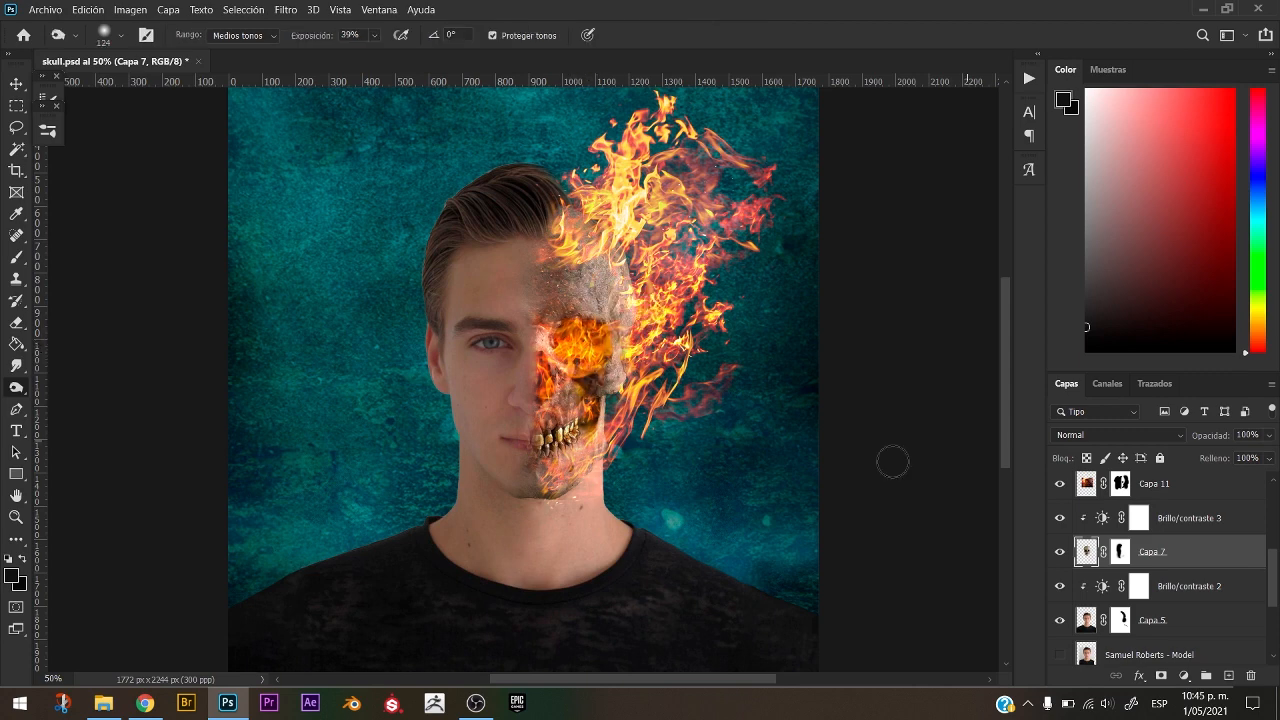
{"action": "left_click_drag", "start_coordinate": [1263, 566], "coordinate": [1271, 500]}
{"action": "left_click", "coordinate": [1121, 488]}
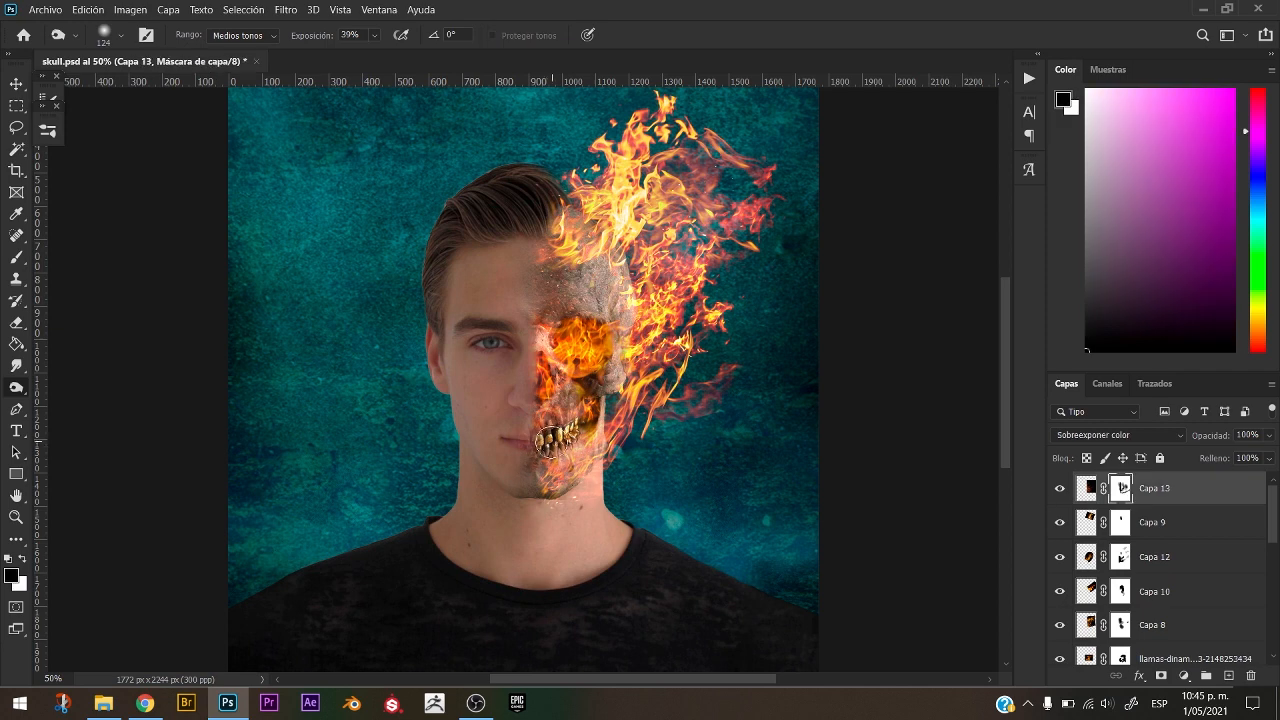
{"action": "left_click", "coordinate": [1061, 488]}
{"action": "left_click", "coordinate": [1061, 488]}
Paste the sparks image as a new top layer and rotate it 90°.
{"action": "key", "text": "ctrl+v"}
{"action": "key", "text": "ctrl+minus"}
{"action": "key", "text": "ctrl+t"}
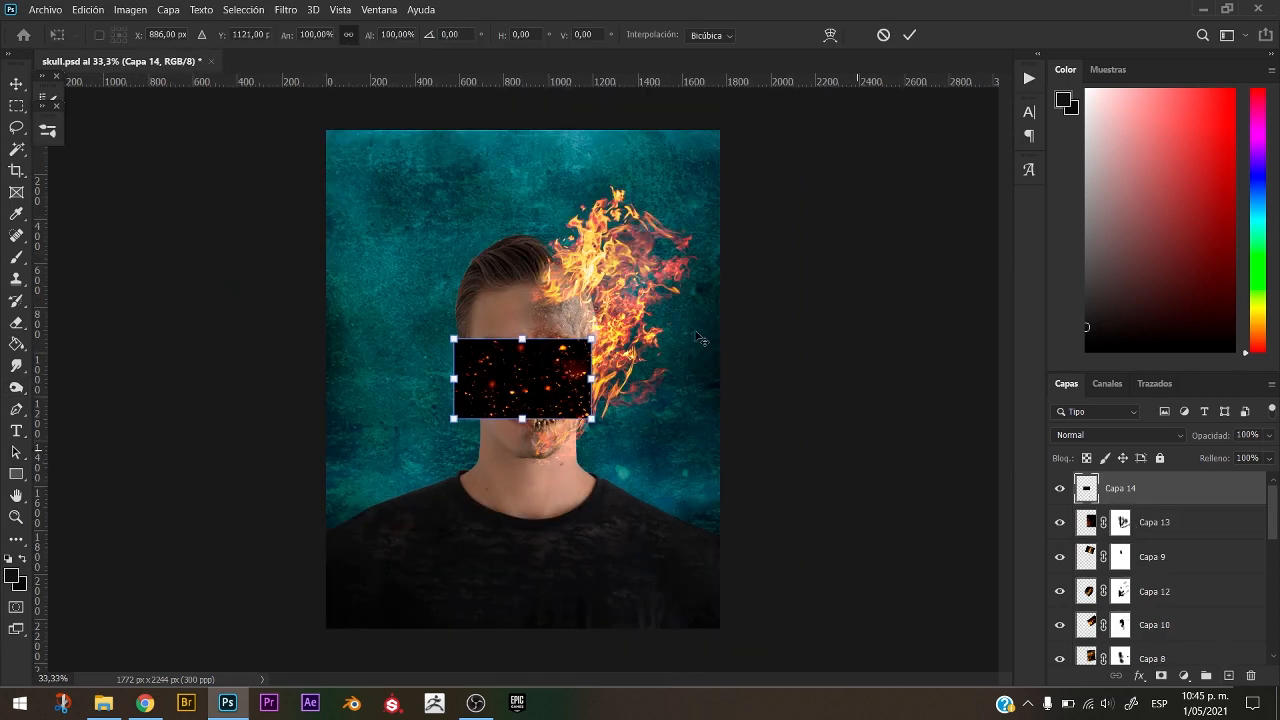
{"action": "left_click_drag", "start_coordinate": [700, 340], "coordinate": [706, 432]}
{"action": "type", "text": "90"}
{"action": "key", "text": "Return"}
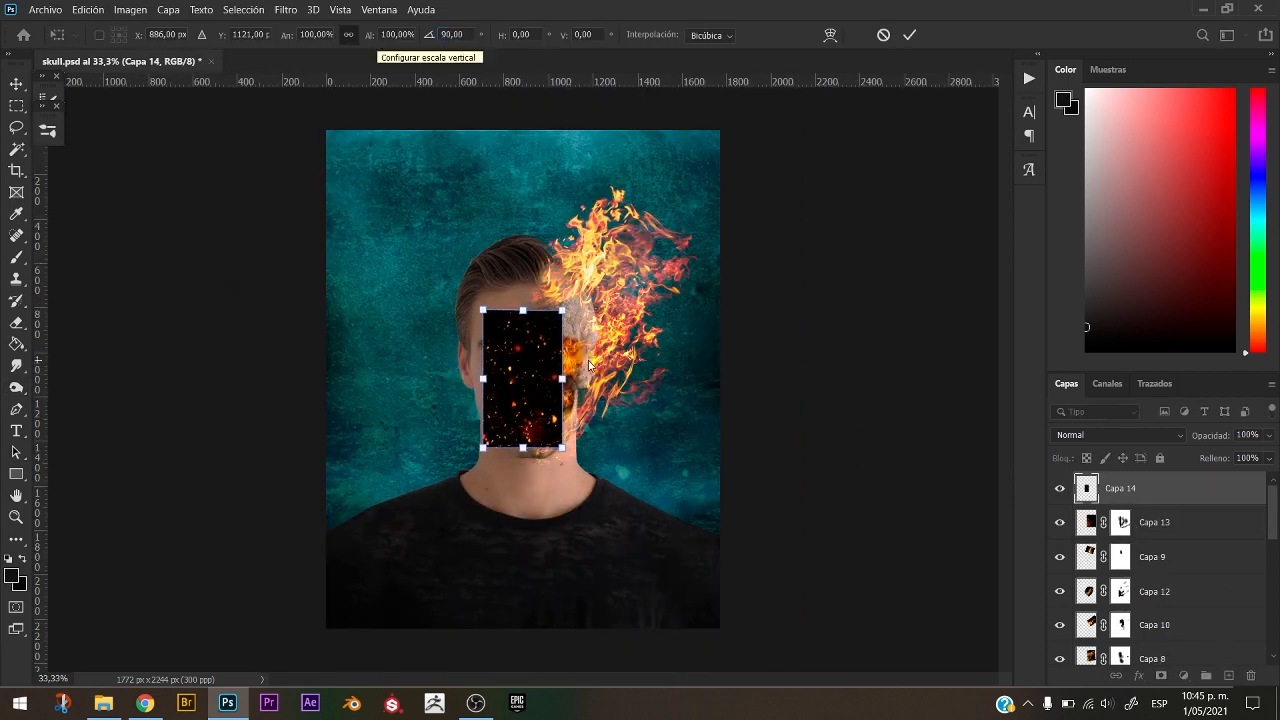
Move the sparks image over the skull half and enlarge it to about 148% by 184% to cover the flames.
{"action": "left_click_drag", "start_coordinate": [528, 379], "coordinate": [570, 389]}
{"action": "left_click_drag", "start_coordinate": [606, 320], "coordinate": [701, 215]}
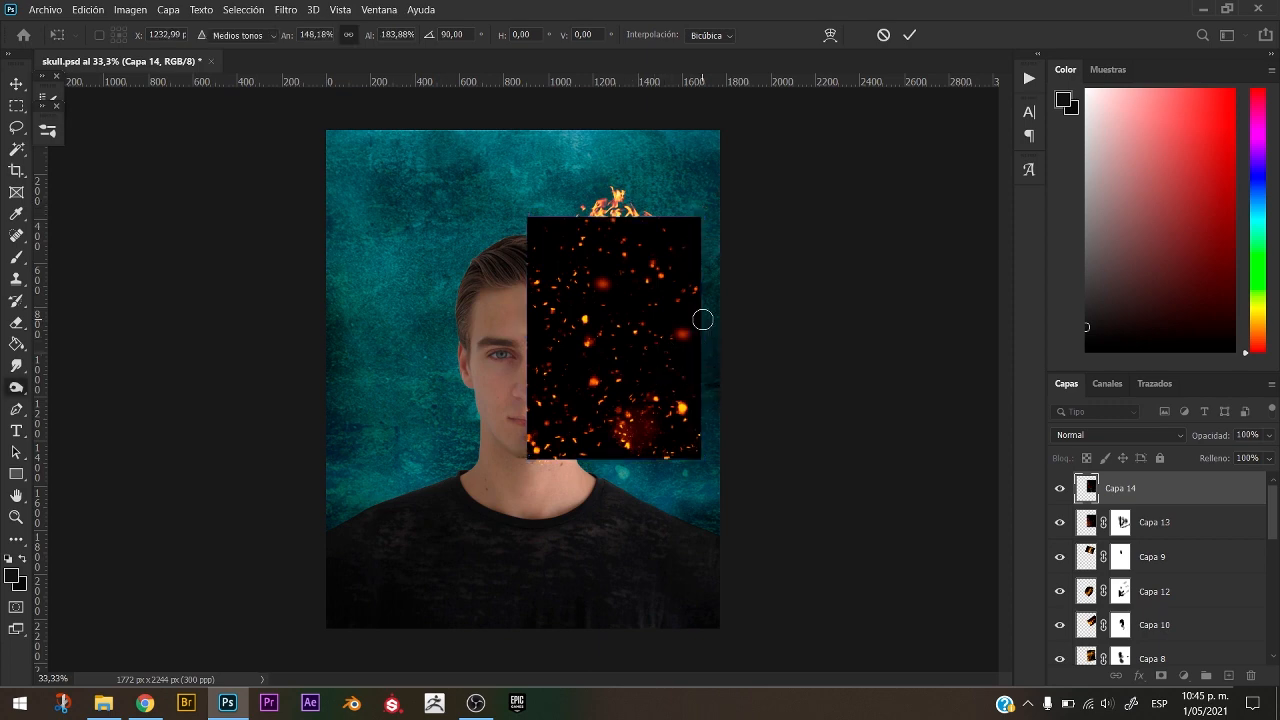
{"action": "key", "text": "Return"}
{"action": "key", "text": "o"}
Blend Capa 14 with Sobreexpos. lineal (Añadir) and lower its opacity to 46%.
{"action": "left_click", "coordinate": [1100, 436]}
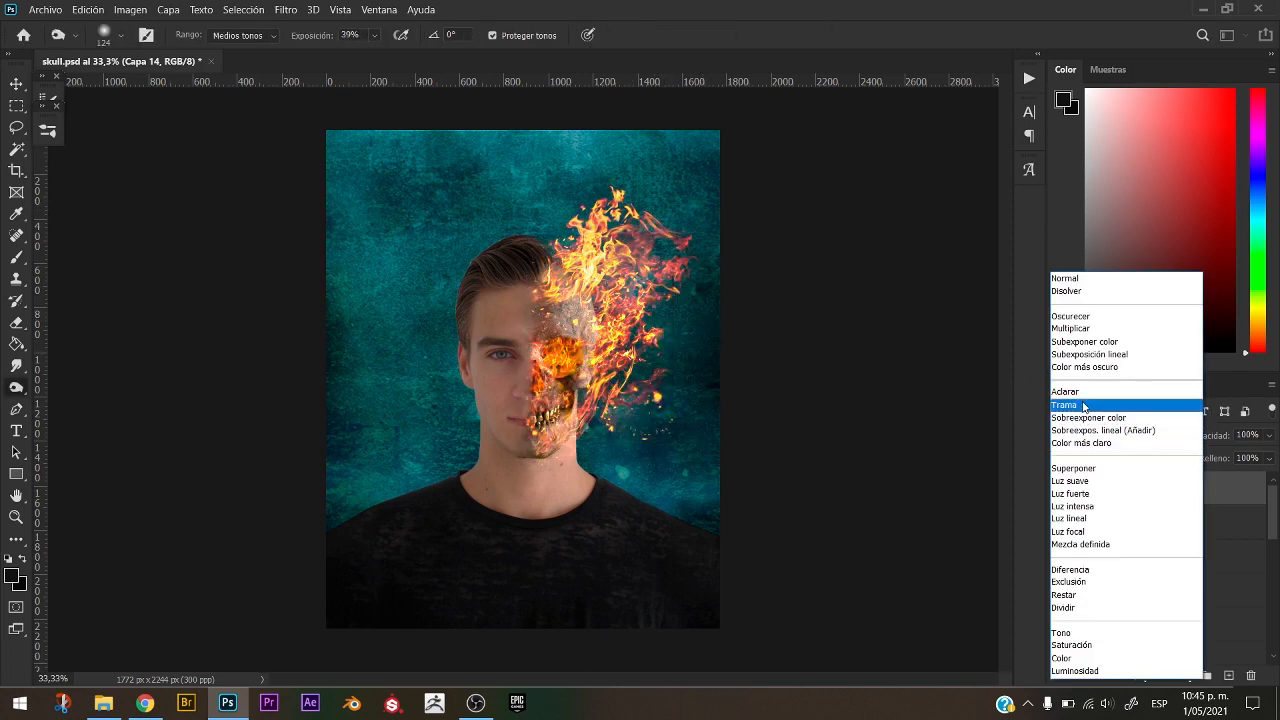
{"action": "left_click", "coordinate": [1090, 430]}
{"action": "key", "text": "ctrl+plus"}
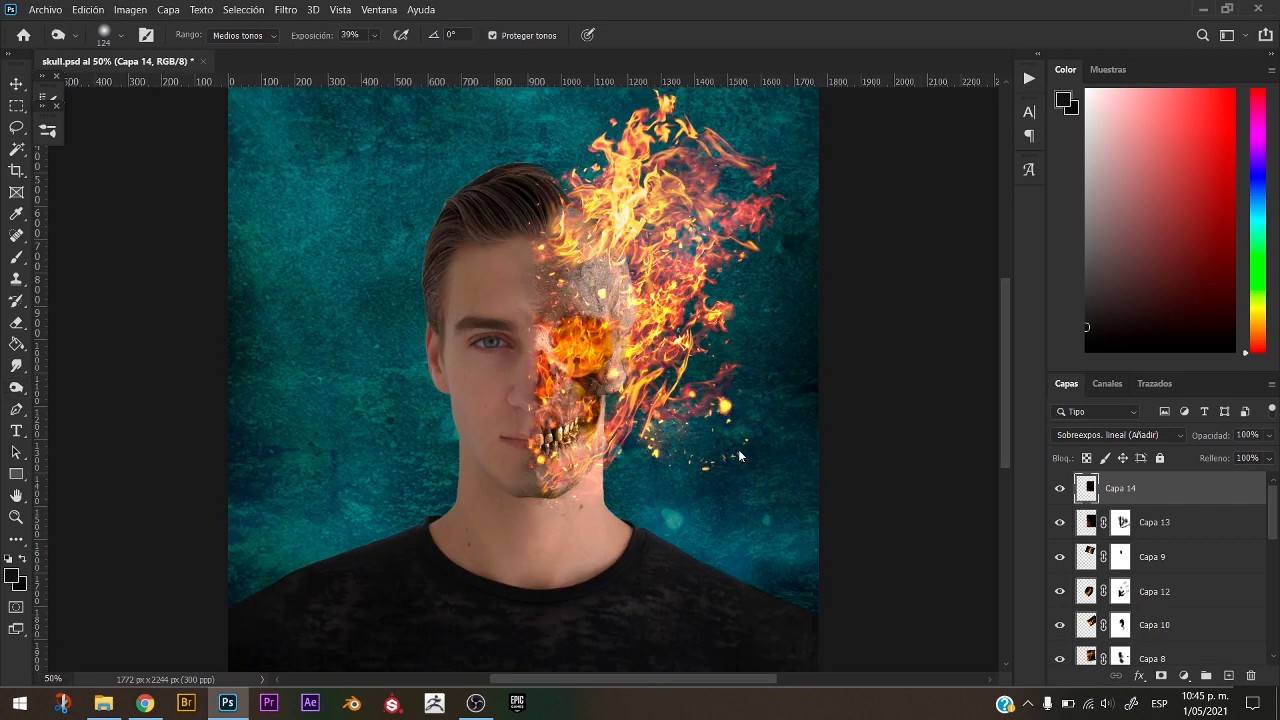
{"action": "left_click_drag", "start_coordinate": [1194, 440], "coordinate": [1186, 440]}
{"action": "left_click_drag", "start_coordinate": [1203, 441], "coordinate": [1193, 442]}
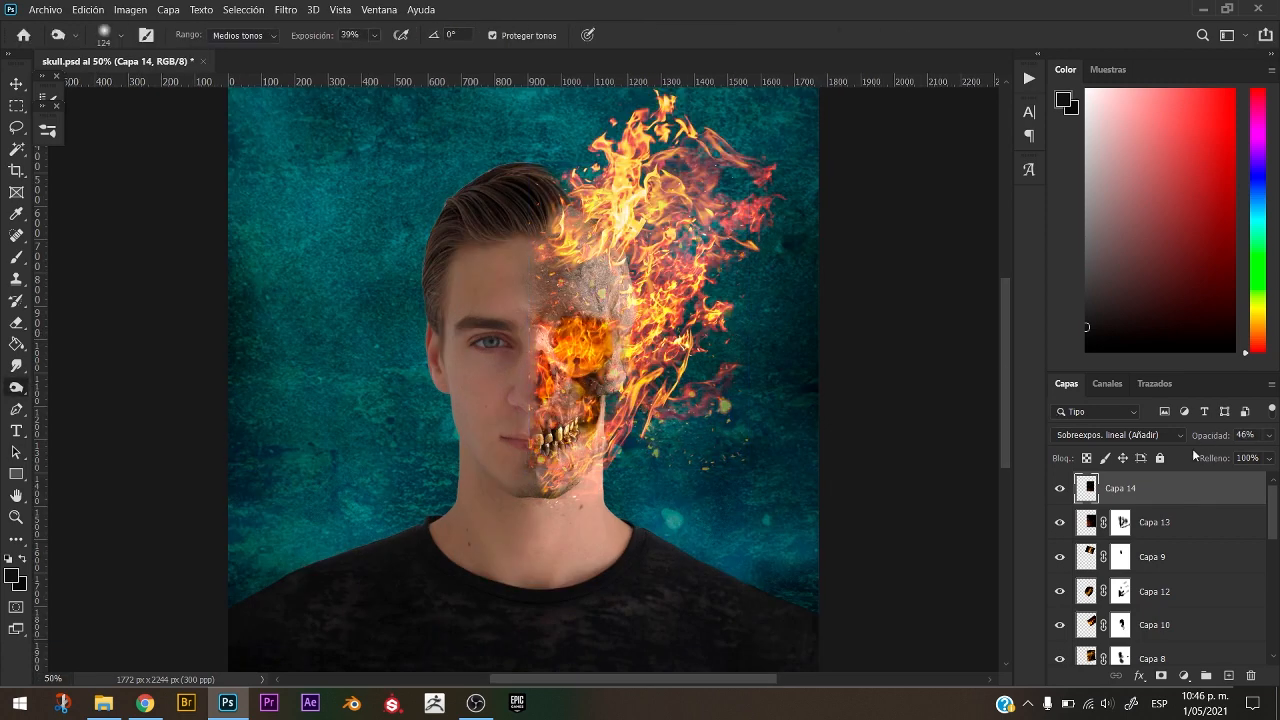
Add a mask to Capa 14, set the layer's opacity to 60% and soften the outer sparks with a 49% black brush.
{"action": "left_click", "coordinate": [1059, 488]}
{"action": "left_click", "coordinate": [1059, 488]}
{"action": "left_click", "coordinate": [1161, 675]}
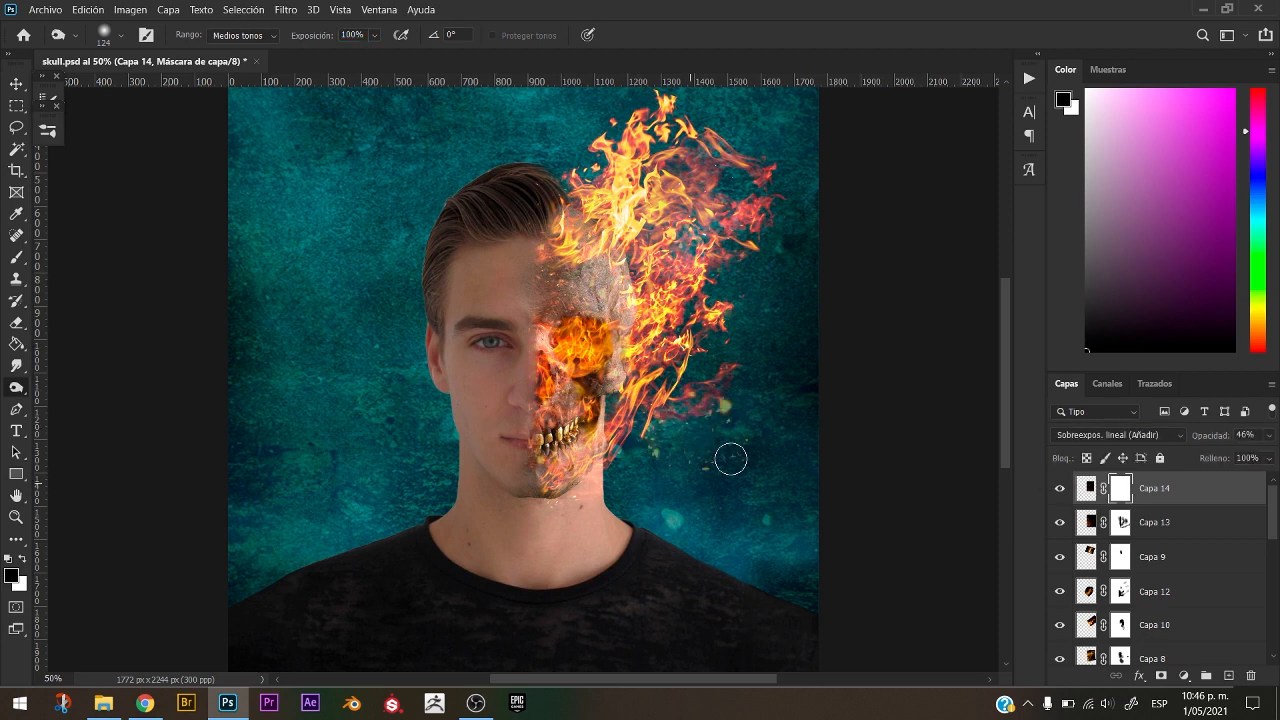
{"action": "key", "text": "x"}
{"action": "key", "text": "x"}
{"action": "mouse_move", "coordinate": [1209, 437]}
{"action": "left_mouse_down"}
{"action": "mouse_move", "coordinate": [1266, 437]}
{"action": "mouse_move", "coordinate": [1208, 441]}
{"action": "left_mouse_up"}
{"action": "key", "text": "b"}
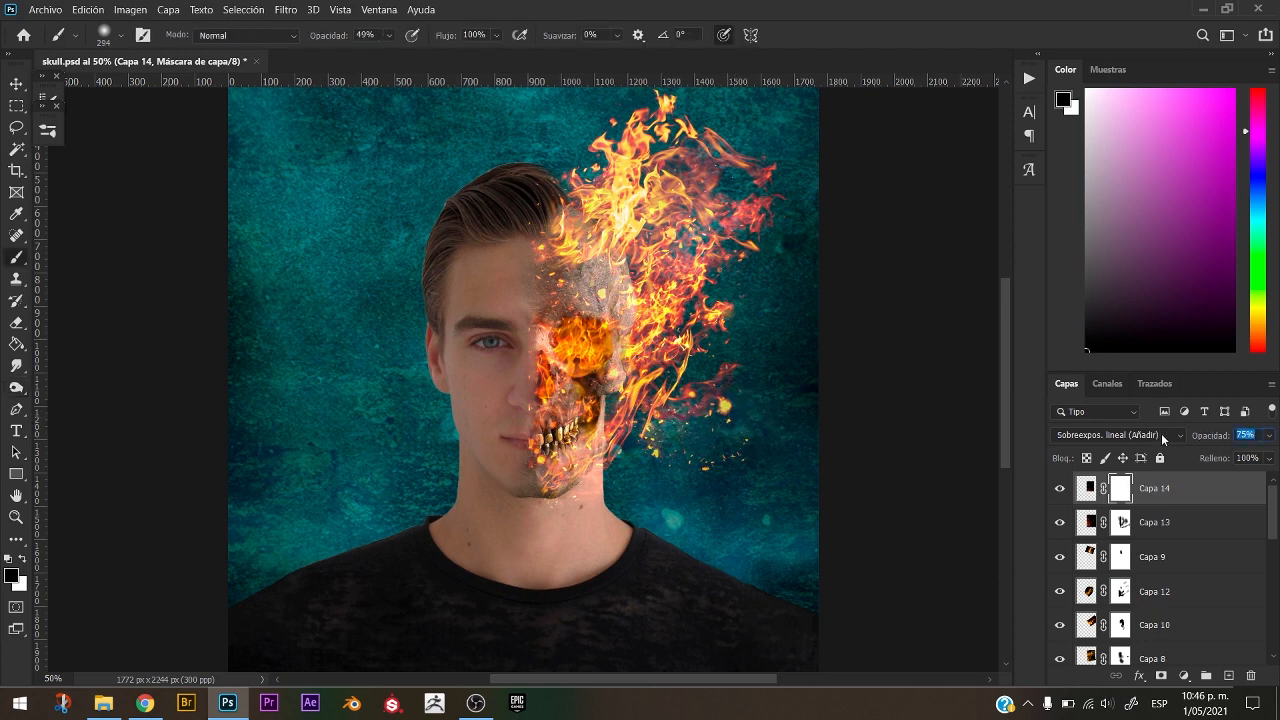
{"action": "mouse_move", "coordinate": [715, 464]}
{"action": "left_mouse_down"}
{"action": "mouse_move", "coordinate": [690, 428]}
{"action": "mouse_move", "coordinate": [689, 484]}
{"action": "left_mouse_up"}
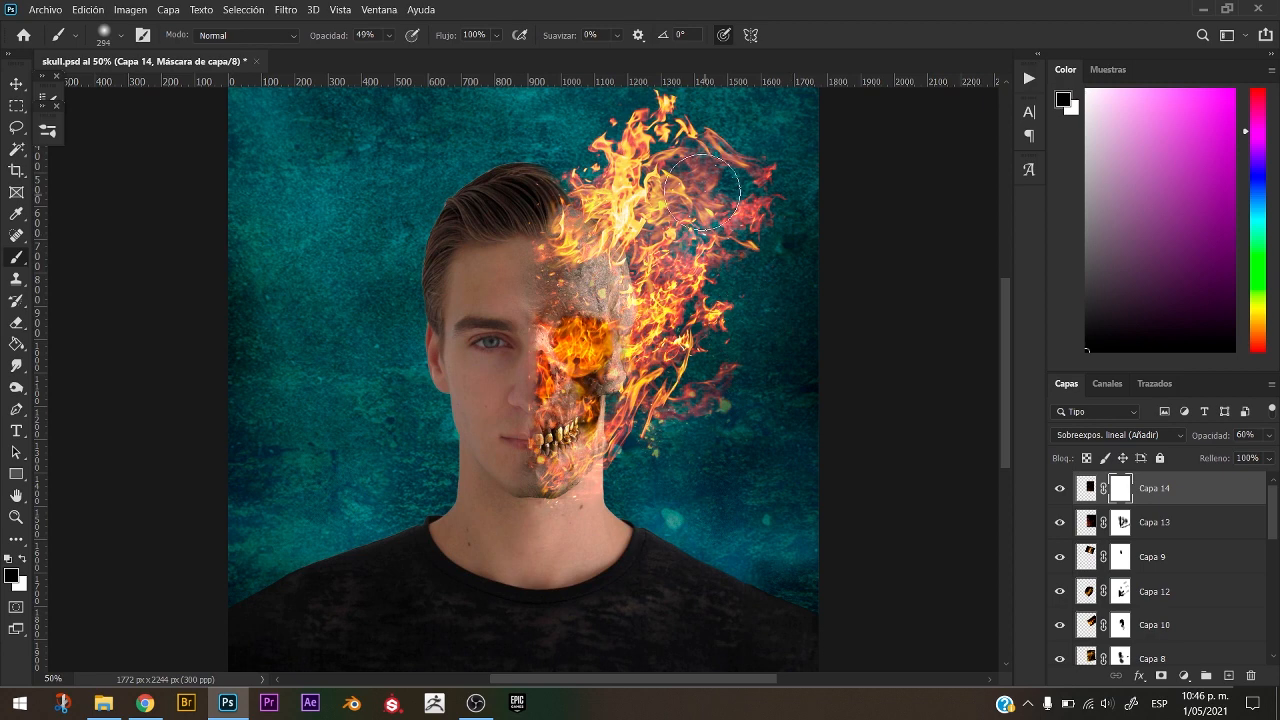
Duplicate the skull layer Capa 7 and move the copy to the top of the layer stack.
{"action": "scroll", "coordinate": [1238, 505], "scroll_direction": "down", "scroll_amount": 3}
{"action": "left_click", "coordinate": [1160, 556]}
{"action": "key", "text": "ctrl+j"}
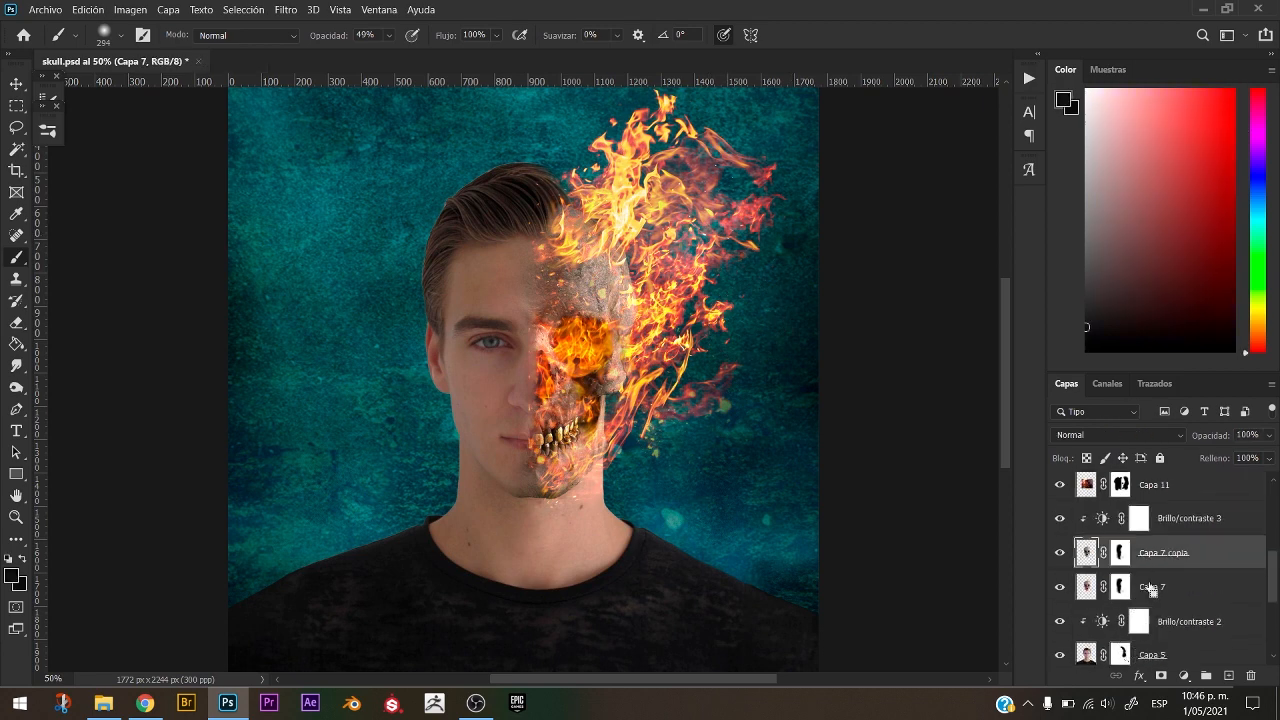
{"action": "left_click_drag", "start_coordinate": [1167, 404], "coordinate": [1120, 478]}
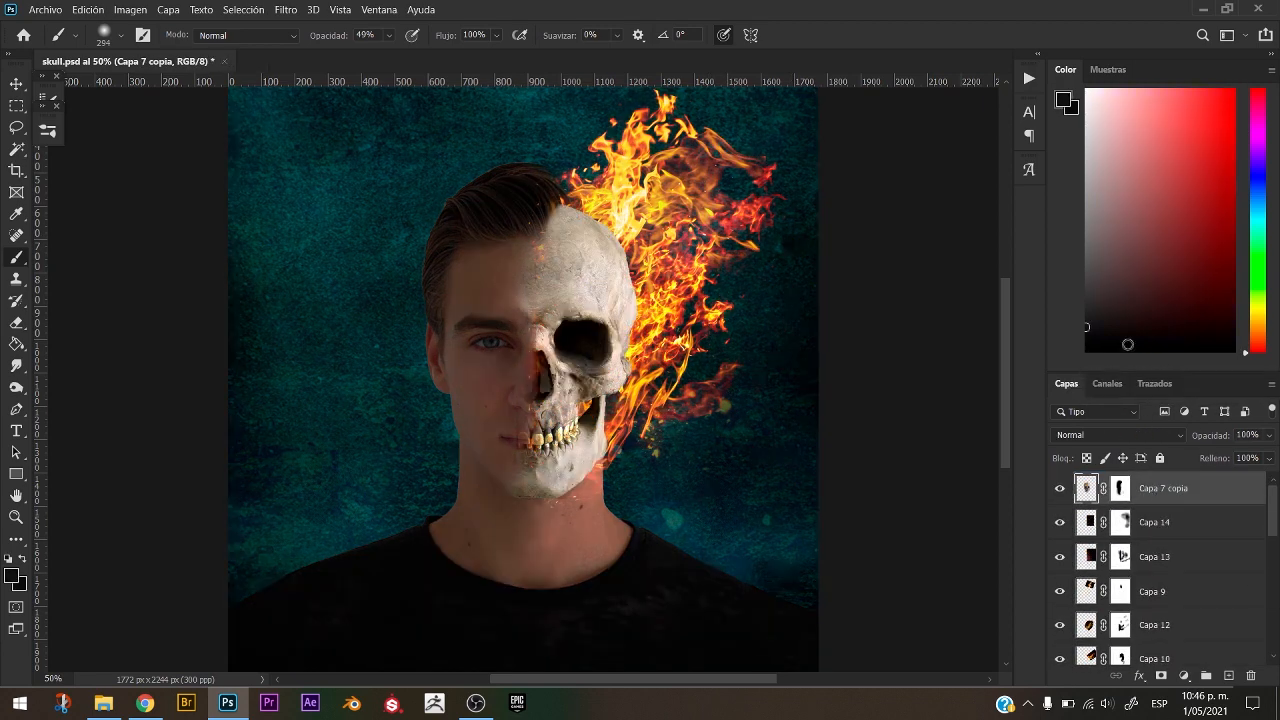
Blend Capa 7 copia with Luz fuerte and clip Brillo/contraste 3 to Capa 7 again.
{"action": "left_click", "coordinate": [1126, 437]}
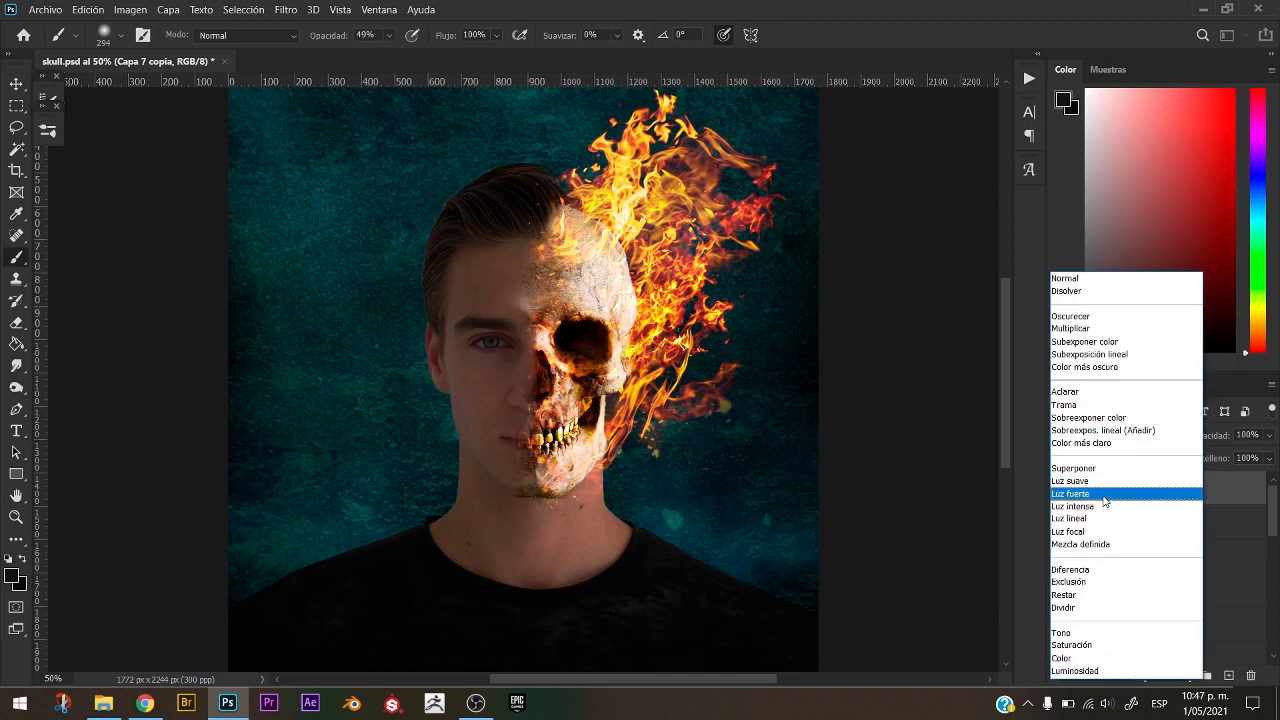
{"action": "left_click", "coordinate": [1090, 493]}
{"action": "mouse_move", "coordinate": [1273, 507]}
{"action": "left_mouse_down"}
{"action": "mouse_move", "coordinate": [1267, 581]}
{"action": "mouse_move", "coordinate": [1272, 497]}
{"action": "left_mouse_up"}
{"action": "right_click", "coordinate": [1203, 525]}
{"action": "left_click", "coordinate": [1028, 304]}
{"action": "left_click", "coordinate": [1149, 489]}
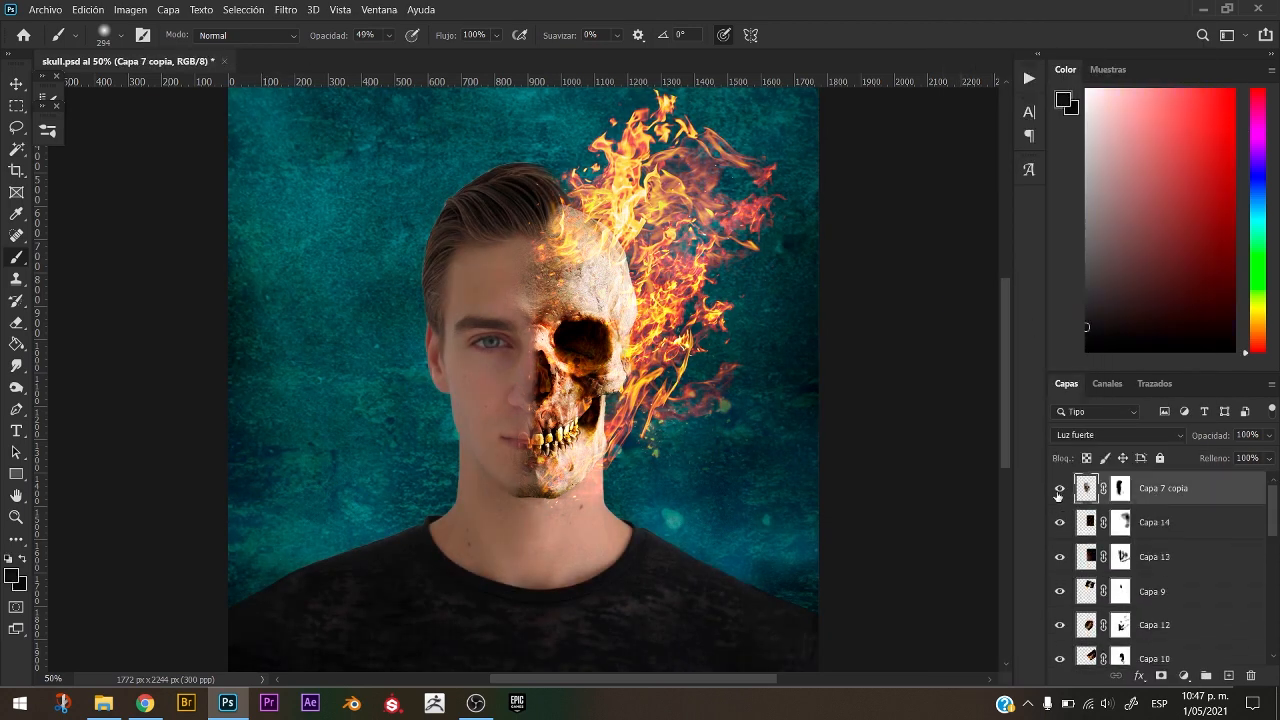
Compare Capa 7 copia hidden and in other blend modes, keep Luz fuerte and set its opacity to 86%.
{"action": "left_click", "coordinate": [1060, 491]}
{"action": "left_click", "coordinate": [1060, 491]}
{"action": "left_click", "coordinate": [1095, 441]}
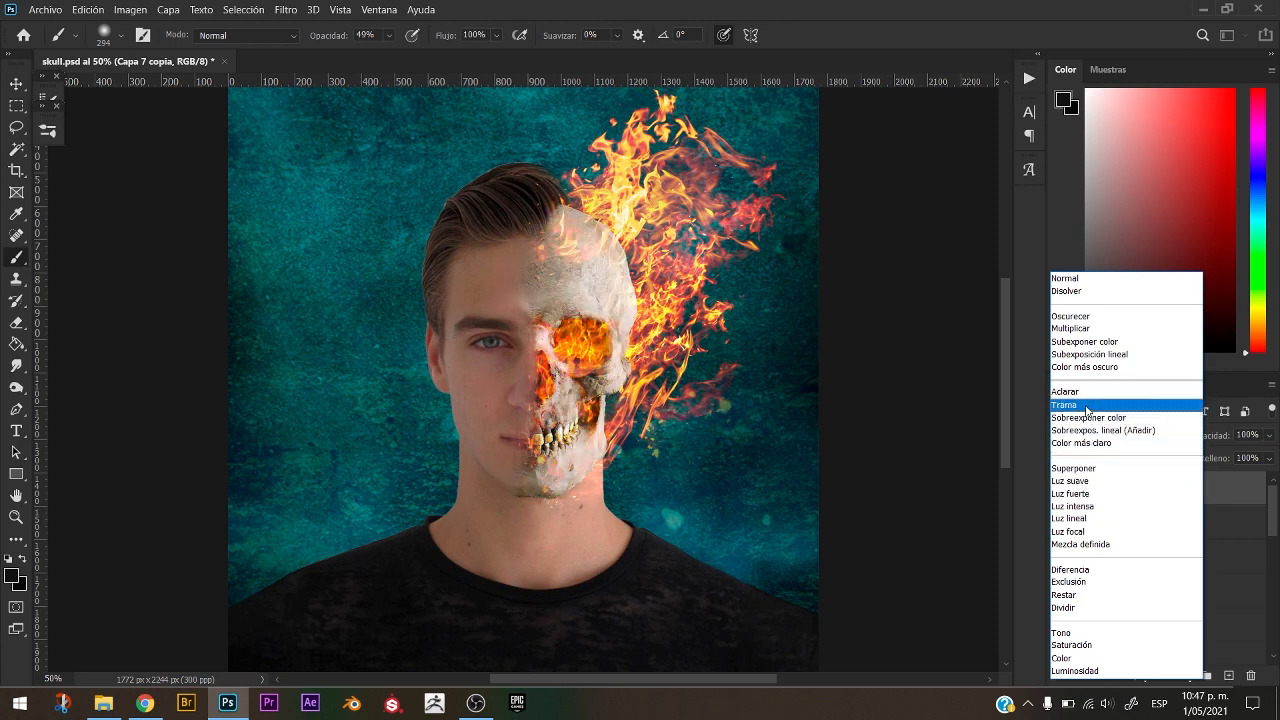
{"action": "left_click", "coordinate": [1071, 492]}
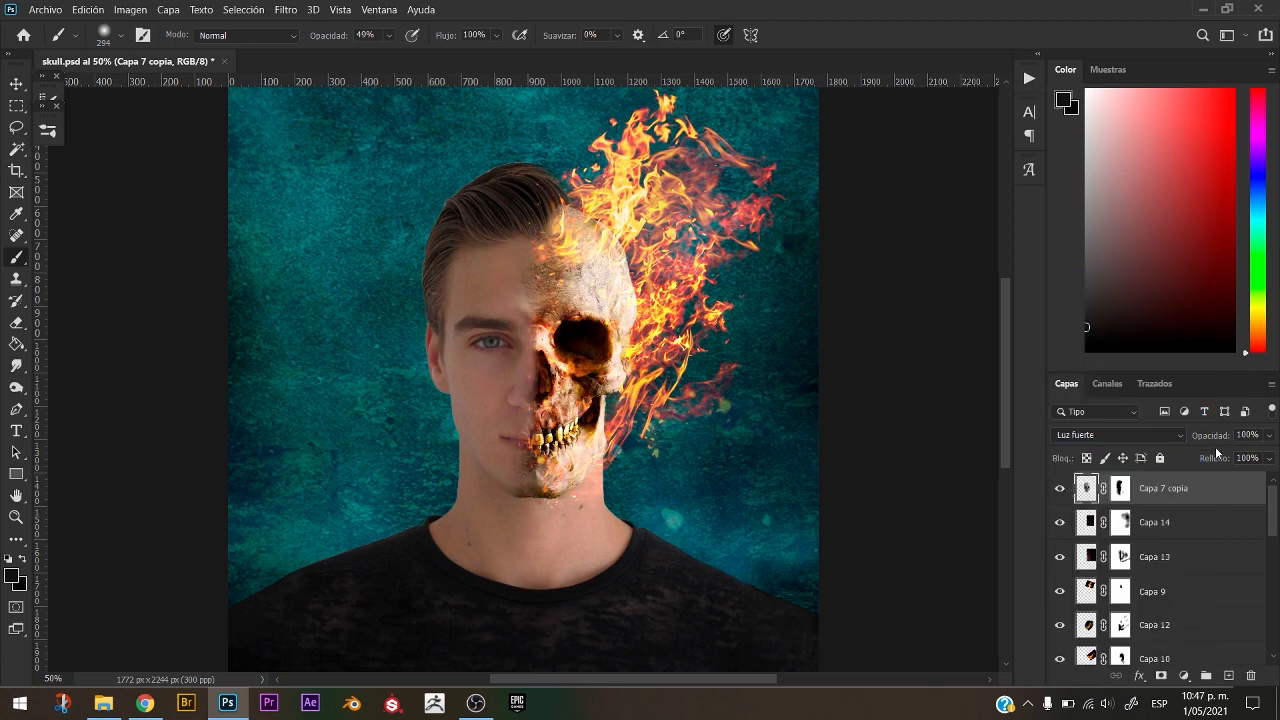
{"action": "mouse_move", "coordinate": [1215, 446]}
{"action": "left_mouse_down"}
{"action": "mouse_move", "coordinate": [1199, 444]}
{"action": "mouse_move", "coordinate": [1221, 429]}
{"action": "mouse_move", "coordinate": [1221, 443]}
{"action": "left_mouse_up"}
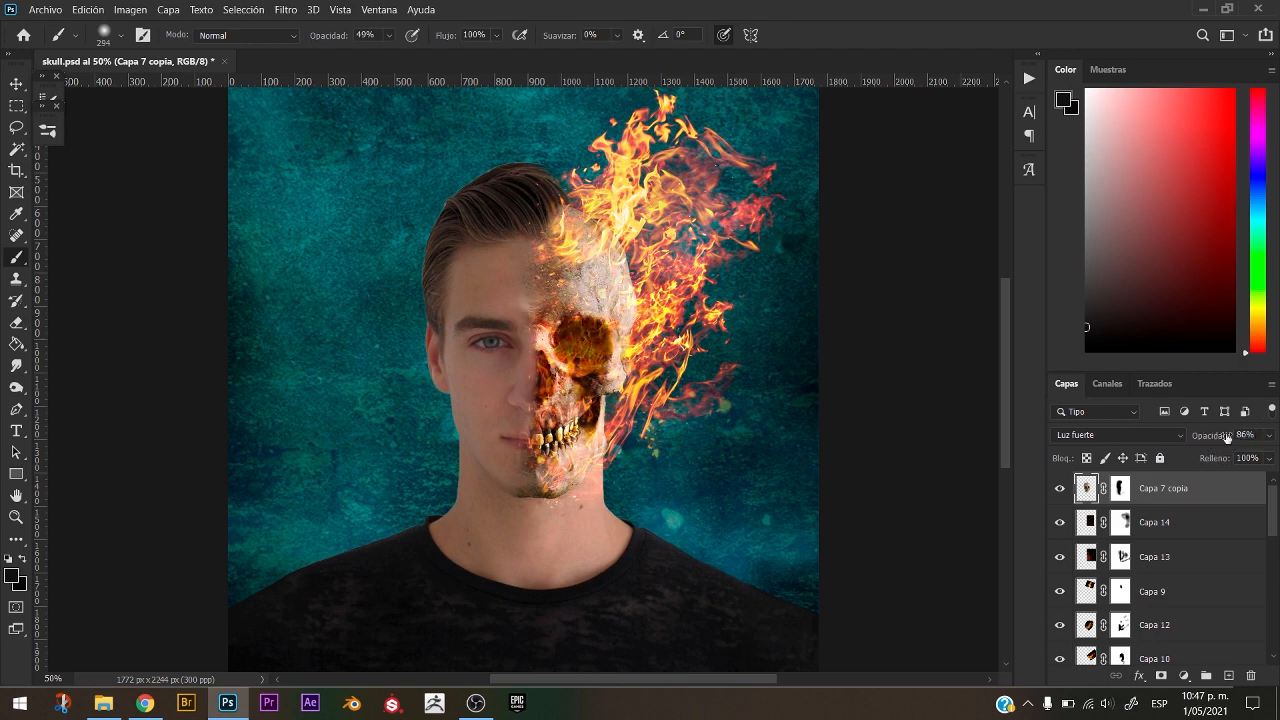
Paint black at 49% opacity on the Capa 7 copia mask over the skull's eye socket and cheekbone to reveal the flames.
{"action": "left_click", "coordinate": [1120, 488]}
{"action": "left_click_drag", "start_coordinate": [600, 300], "coordinate": [565, 268]}
{"action": "left_click_drag", "start_coordinate": [586, 343], "coordinate": [587, 355]}
{"action": "mouse_move", "coordinate": [586, 346]}
{"action": "left_mouse_down"}
{"action": "mouse_move", "coordinate": [558, 380]}
{"action": "mouse_move", "coordinate": [579, 357]}
{"action": "left_mouse_up"}
{"action": "key", "text": "x"}
{"action": "key", "text": "x"}
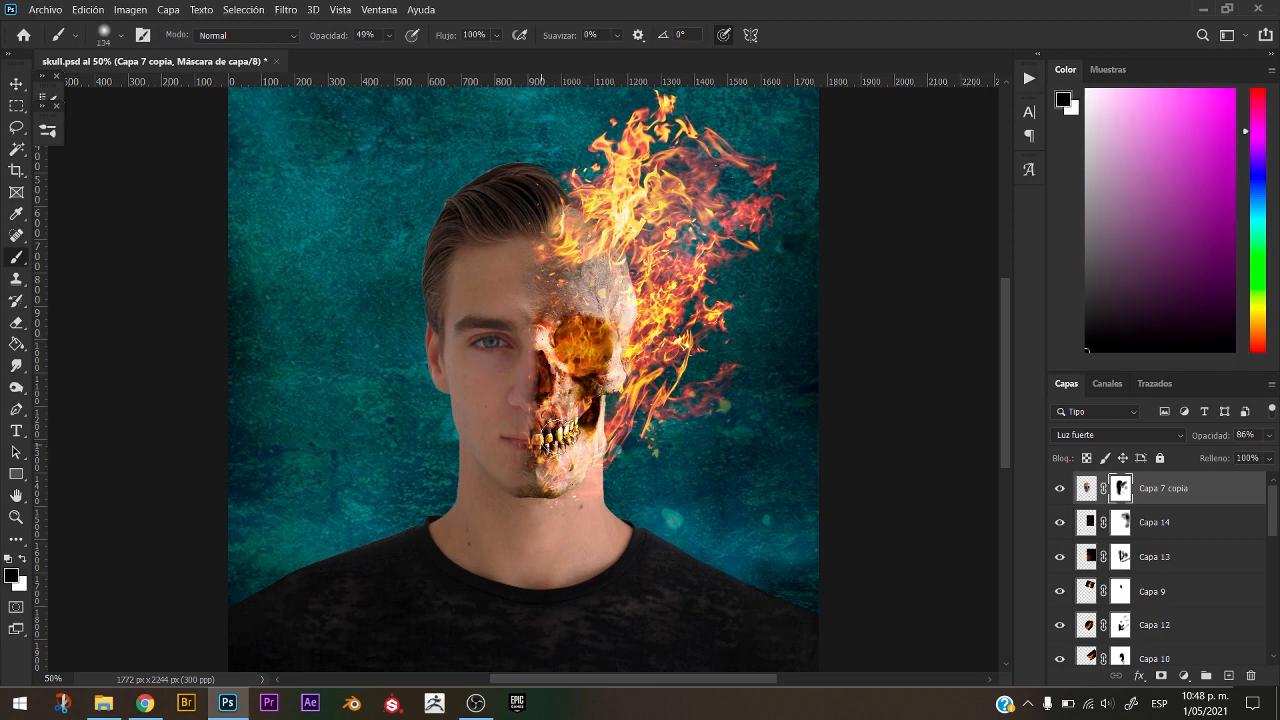
{"action": "left_click", "coordinate": [1060, 490]}
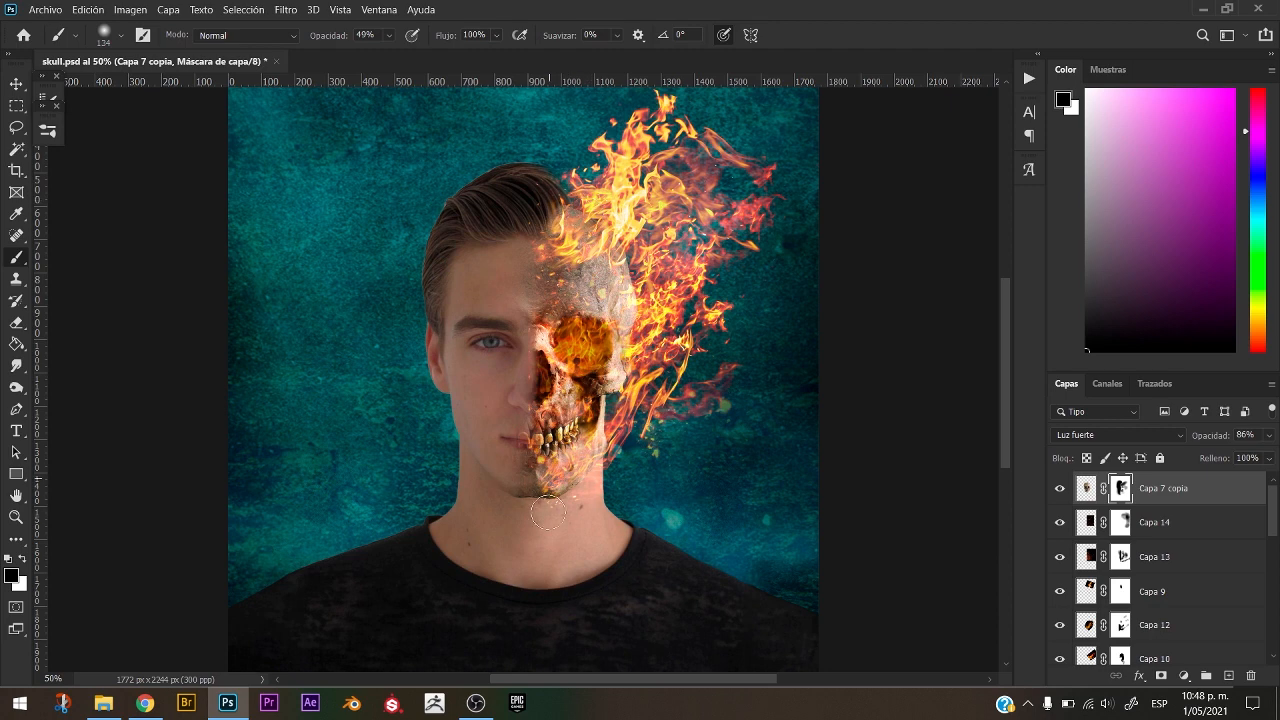
Refine the Capa 7 copia mask around the nose cavity, eye socket and forehead, alternating white and black brush strokes.
{"action": "key", "text": "x"}
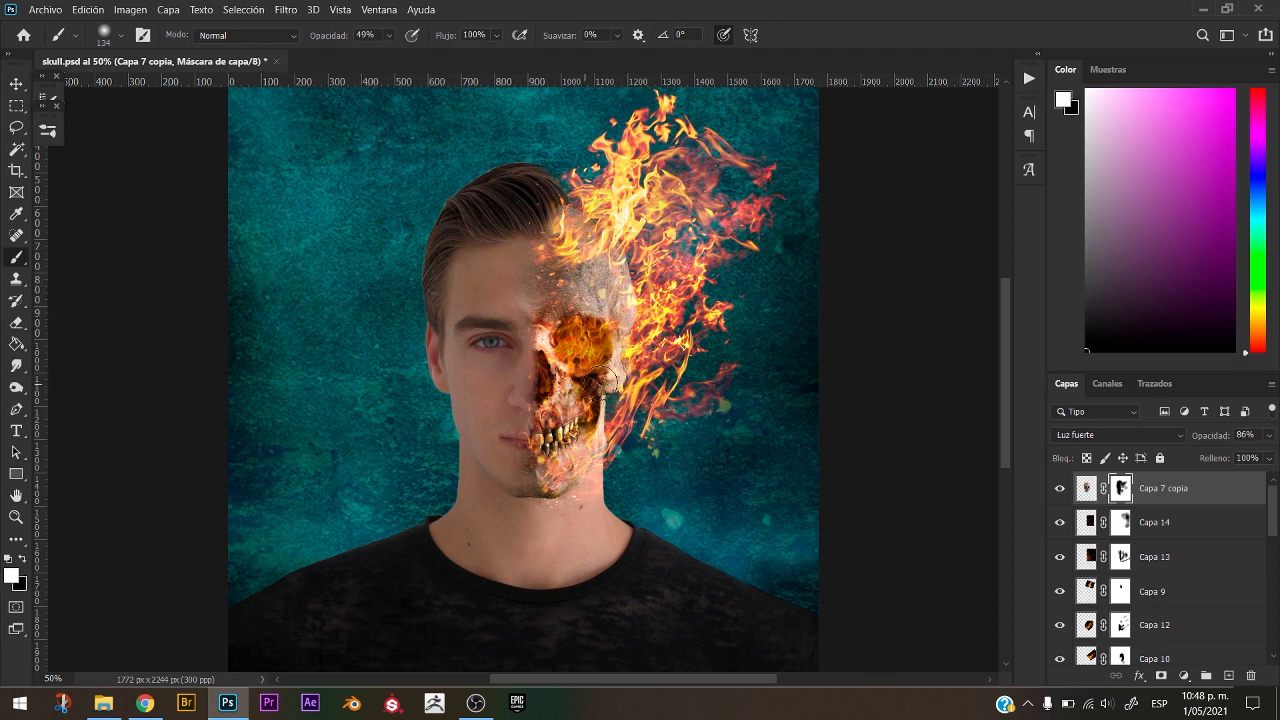
{"action": "mouse_move", "coordinate": [534, 368]}
{"action": "left_mouse_down"}
{"action": "mouse_move", "coordinate": [557, 318]}
{"action": "mouse_move", "coordinate": [588, 310]}
{"action": "left_mouse_up"}
{"action": "key", "text": "x"}
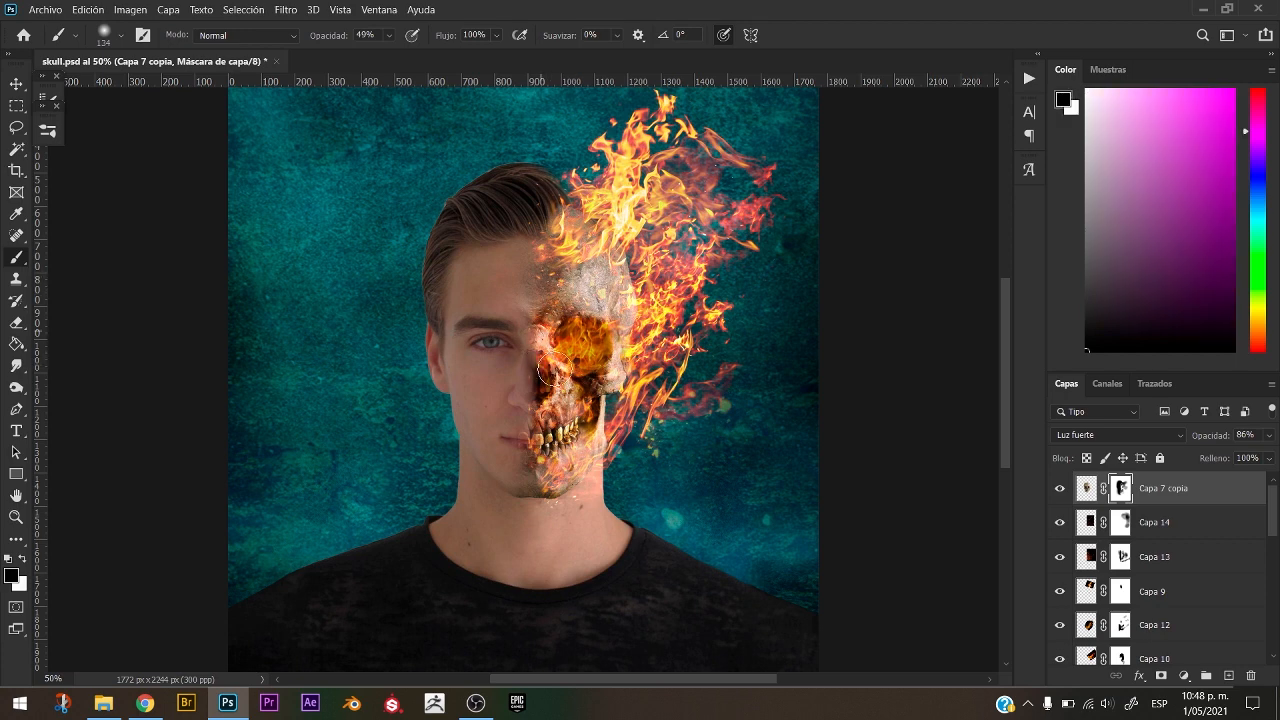
{"action": "mouse_move", "coordinate": [584, 384]}
{"action": "left_mouse_down"}
{"action": "mouse_move", "coordinate": [540, 404]}
{"action": "mouse_move", "coordinate": [542, 373]}
{"action": "left_mouse_up"}
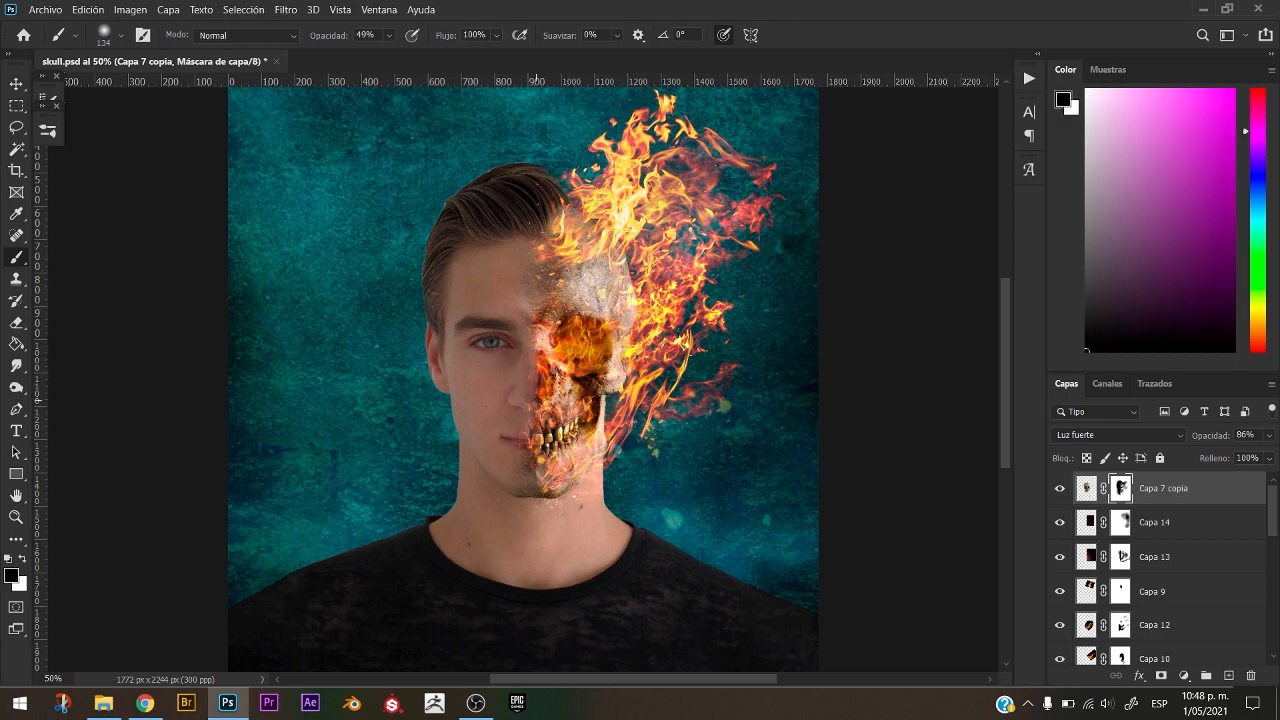
{"action": "left_click_drag", "start_coordinate": [568, 282], "coordinate": [590, 284]}
Restore the bone overlay on the forehead with a larger white brush on the Capa 7 copia mask, undoing the stray stroke down the face.
{"action": "key", "text": "x"}
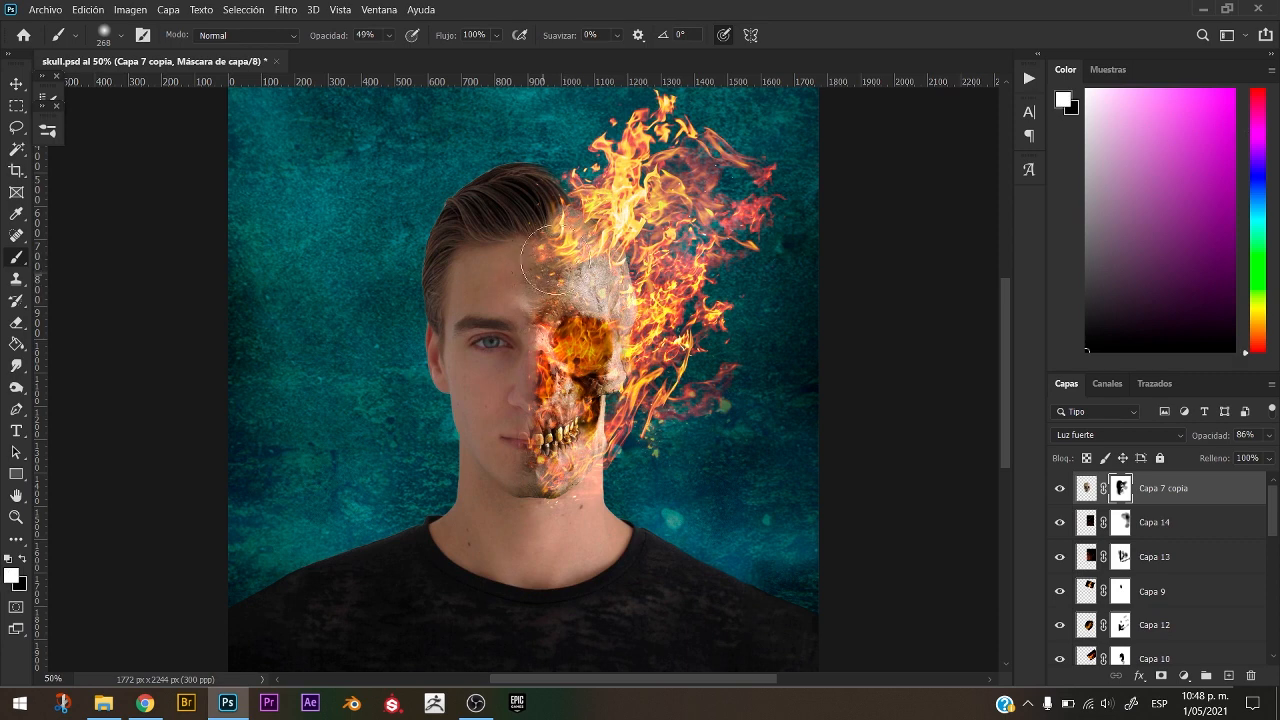
{"action": "mouse_move", "coordinate": [555, 330]}
{"action": "left_mouse_down"}
{"action": "mouse_move", "coordinate": [487, 453]}
{"action": "mouse_move", "coordinate": [566, 471]}
{"action": "left_mouse_up"}
{"action": "key", "text": "ctrl+z"}
{"action": "left_click_drag", "start_coordinate": [578, 270], "coordinate": [577, 204]}
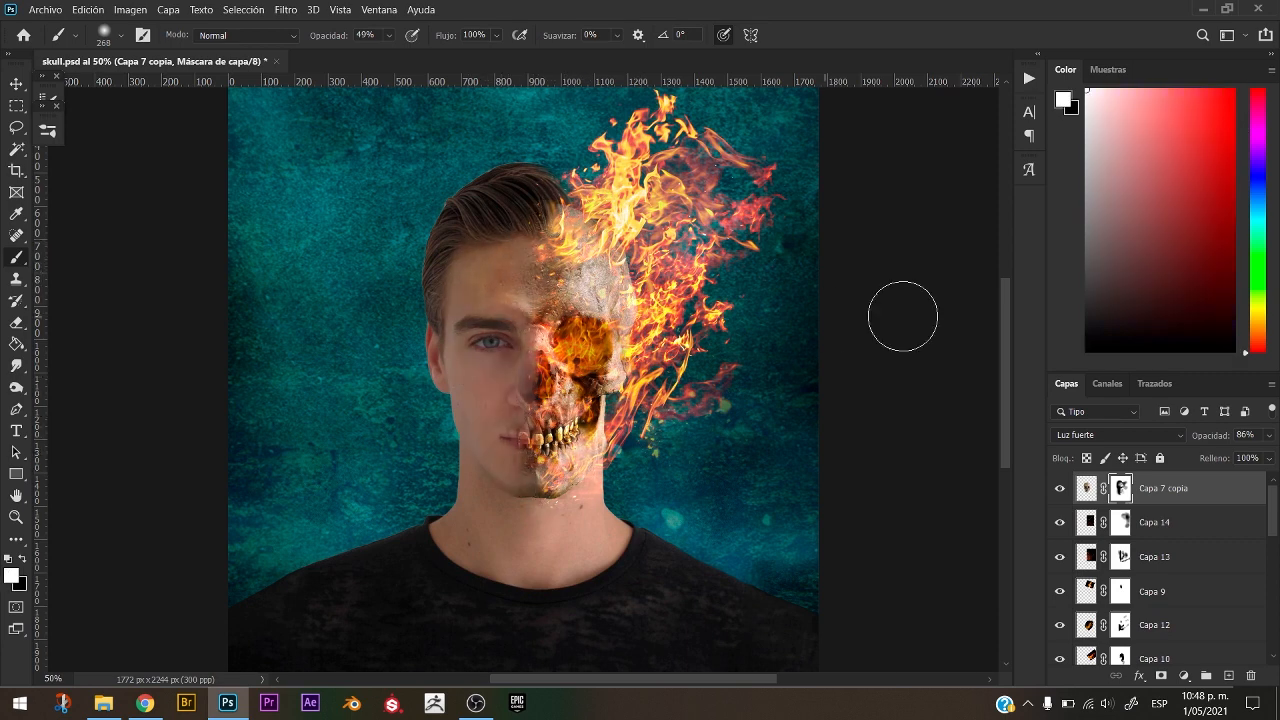
{"action": "key", "text": "ctrl+minus"}
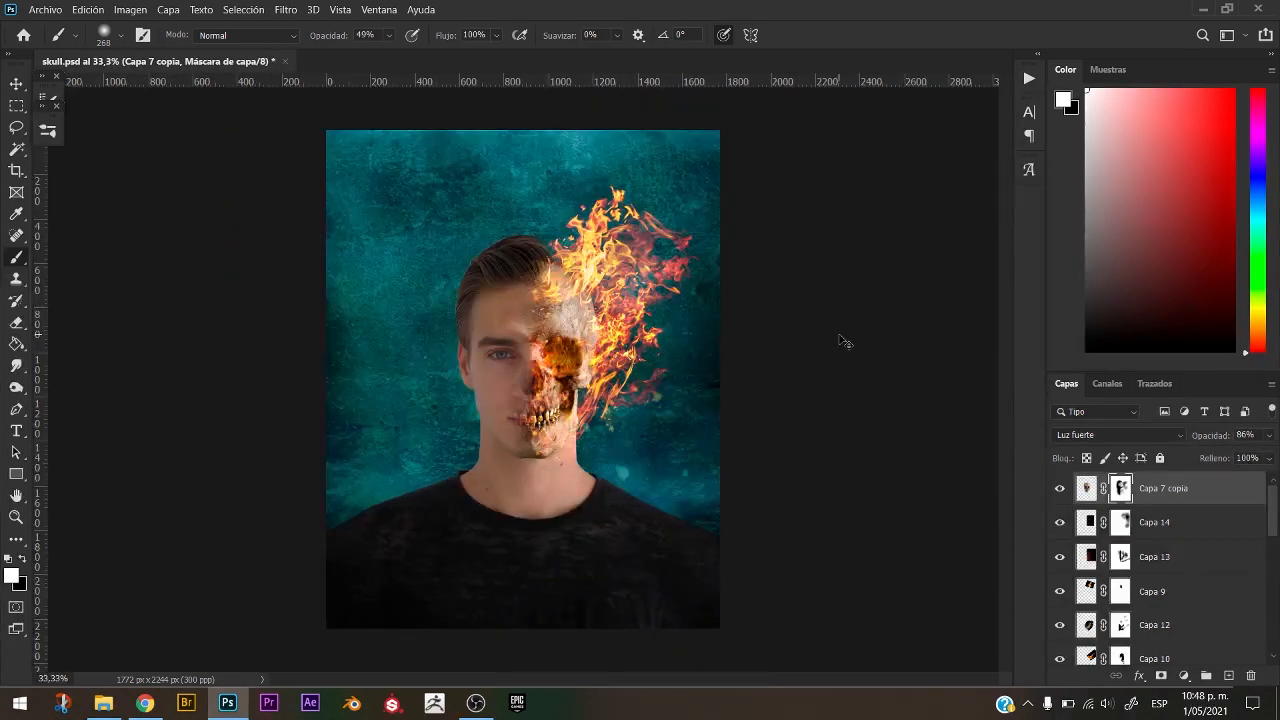
Soften the background texture layer Capa 4 with a light Gaussian blur.
{"action": "key", "text": "ctrl+0"}
{"action": "scroll", "coordinate": [1160, 580], "scroll_direction": "down", "scroll_amount": 5}
{"action": "left_click", "coordinate": [1130, 580]}
{"action": "left_click", "coordinate": [286, 9]}
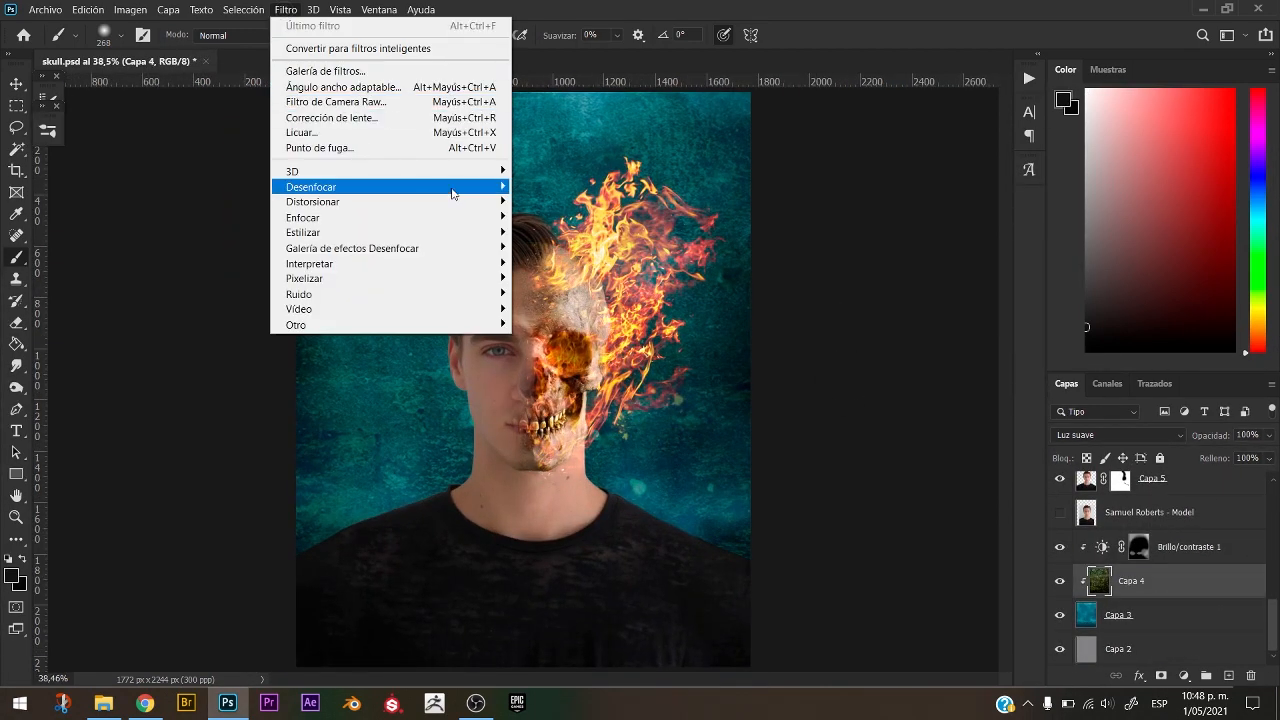
{"action": "left_click", "coordinate": [585, 295]}
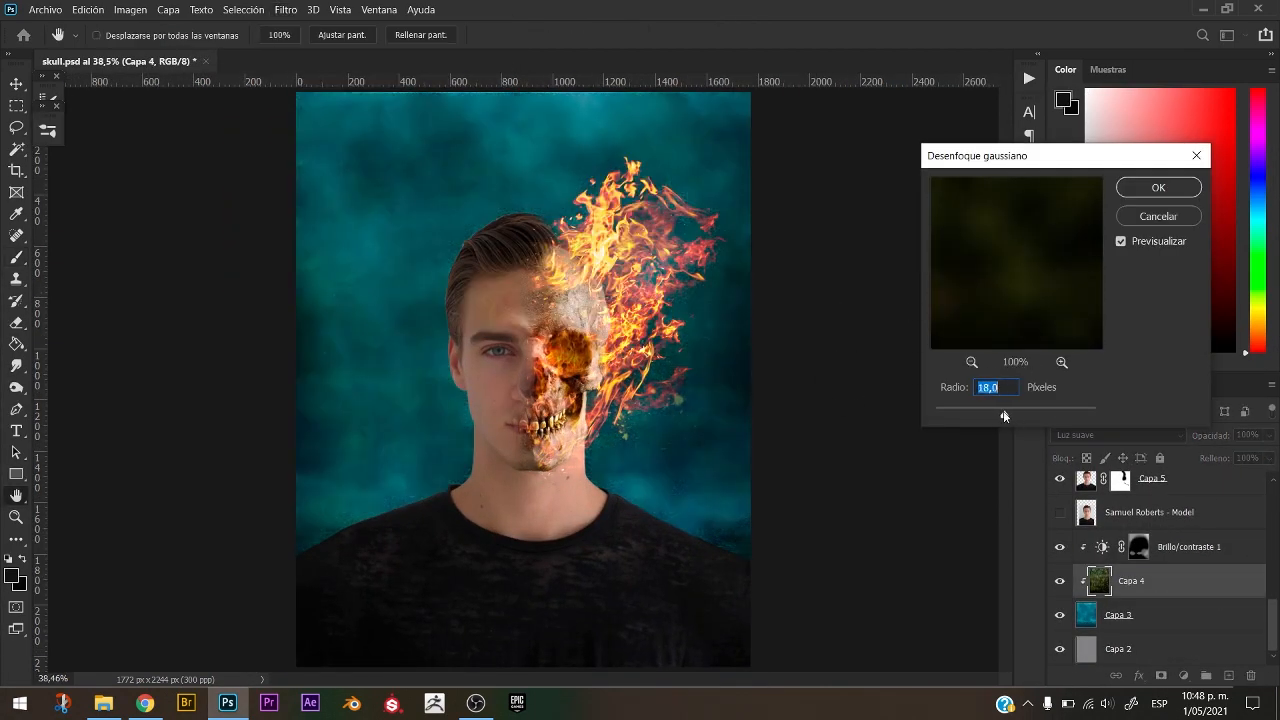
{"action": "left_click_drag", "start_coordinate": [1004, 416], "coordinate": [970, 418]}
{"action": "key", "text": "Return"}
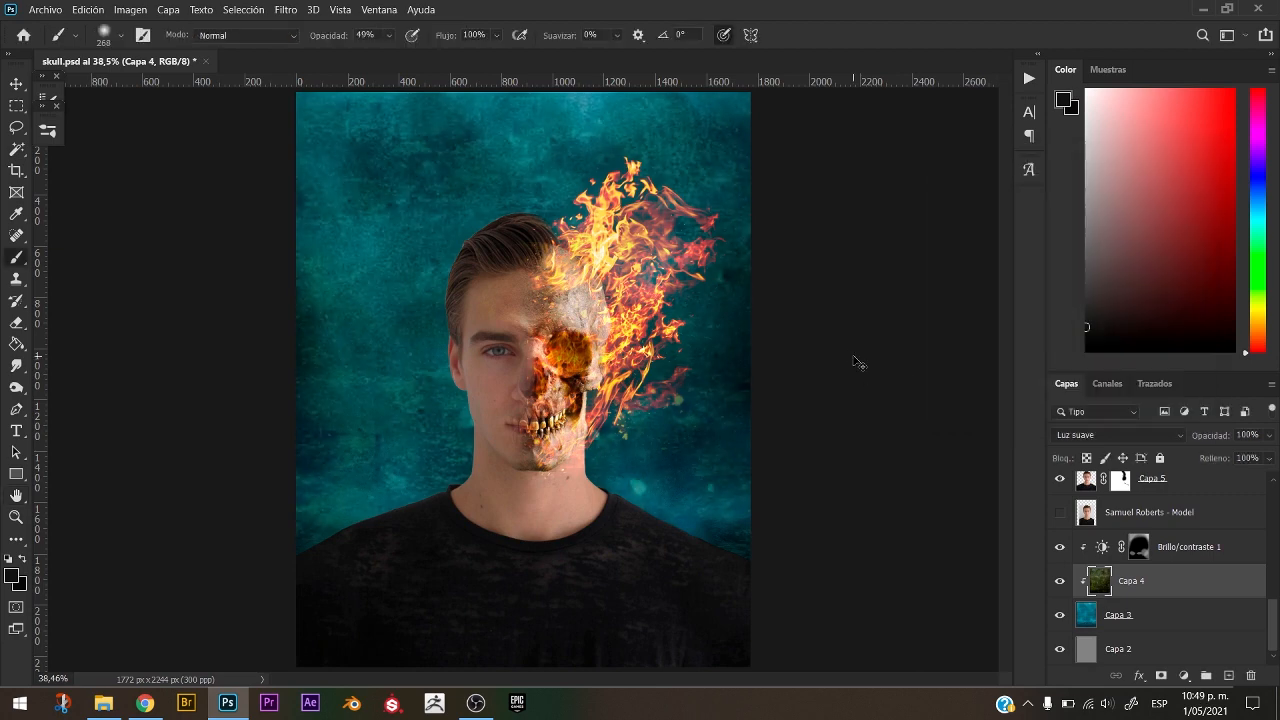
Shift the hue of Capa 4 to -26 with Tono/saturación.
{"action": "key", "text": "ctrl+u"}
{"action": "left_click_drag", "start_coordinate": [988, 282], "coordinate": [1069, 285]}
{"action": "left_click_drag", "start_coordinate": [898, 287], "coordinate": [968, 281]}
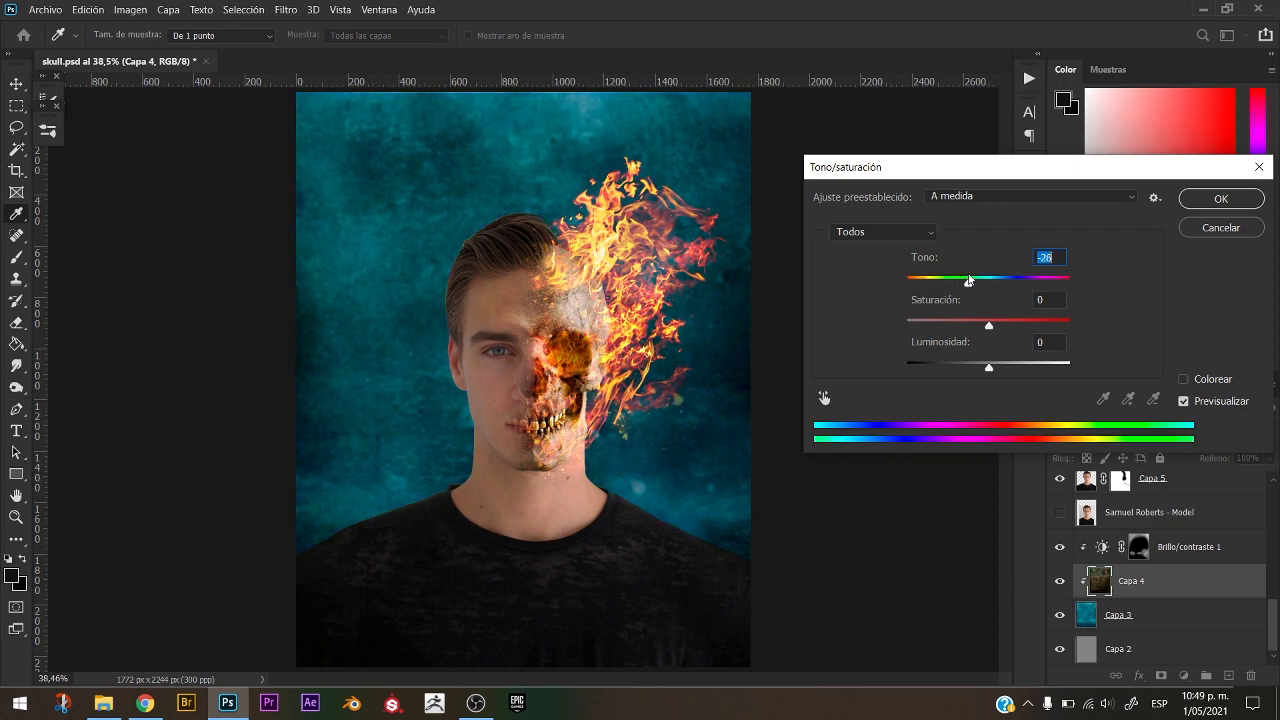
{"action": "key", "text": "Return"}
{"action": "key", "text": "b"}
Try to group the fire and overlay layers above Brillo/contraste 3 and lower the group's opacity to 98%.
{"action": "left_click_drag", "start_coordinate": [1272, 622], "coordinate": [1275, 549]}
{"action": "left_click", "coordinate": [1238, 518]}
{"action": "left_click", "coordinate": [1194, 609], "text": "shift"}
{"action": "key", "text": "ctrl+g"}
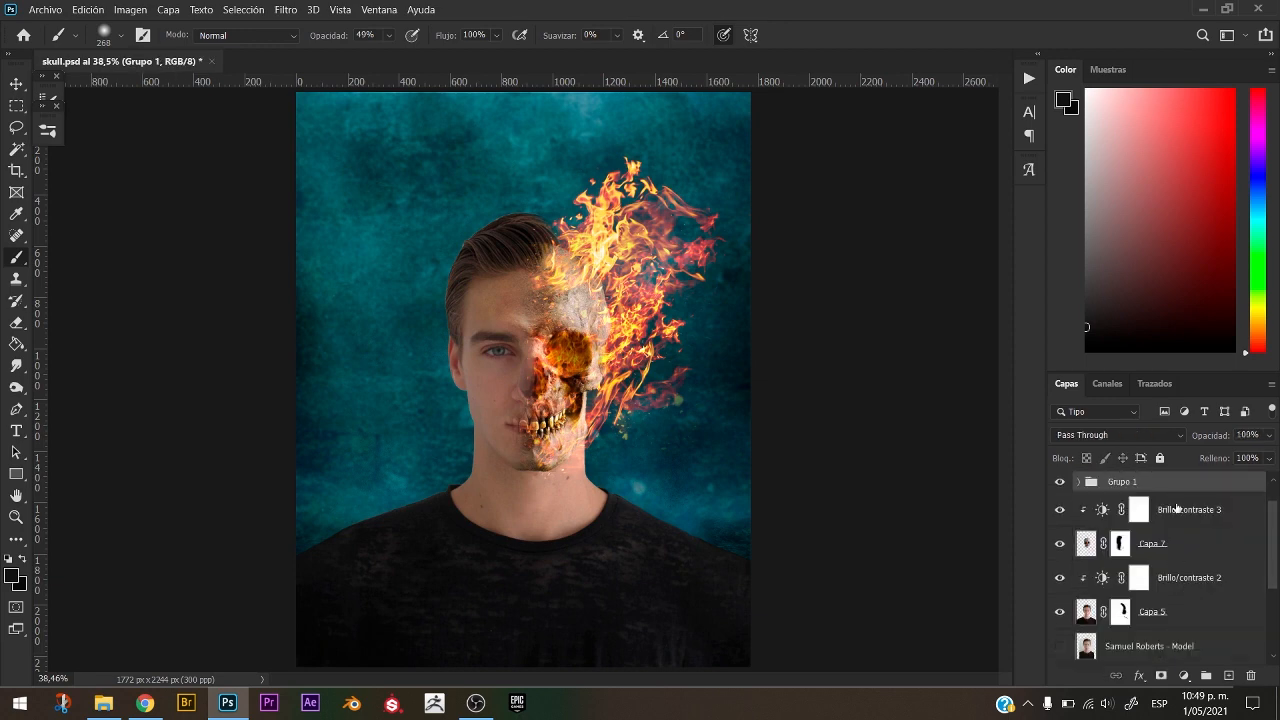
{"action": "left_click_drag", "start_coordinate": [1206, 443], "coordinate": [1248, 437]}
{"action": "key", "text": "ctrl+plus"}
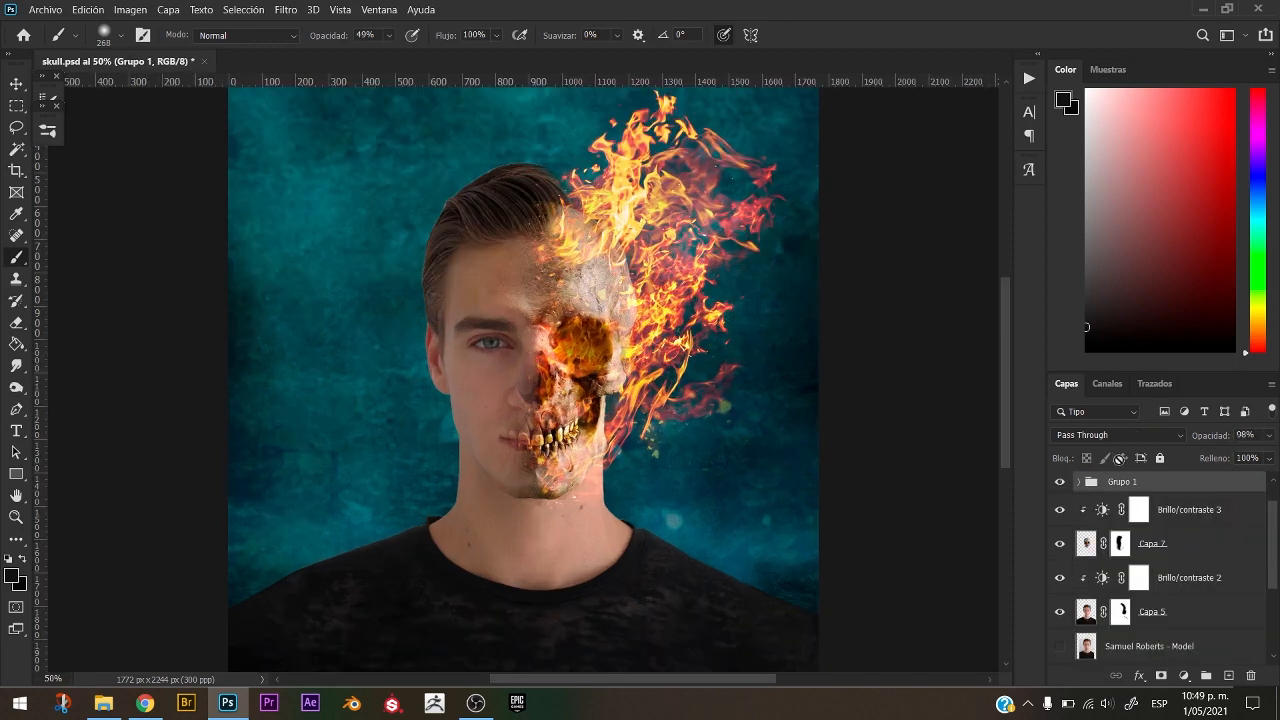
{"action": "key", "text": "ctrl+z"}
{"action": "left_click_drag", "start_coordinate": [1275, 606], "coordinate": [1275, 540]}
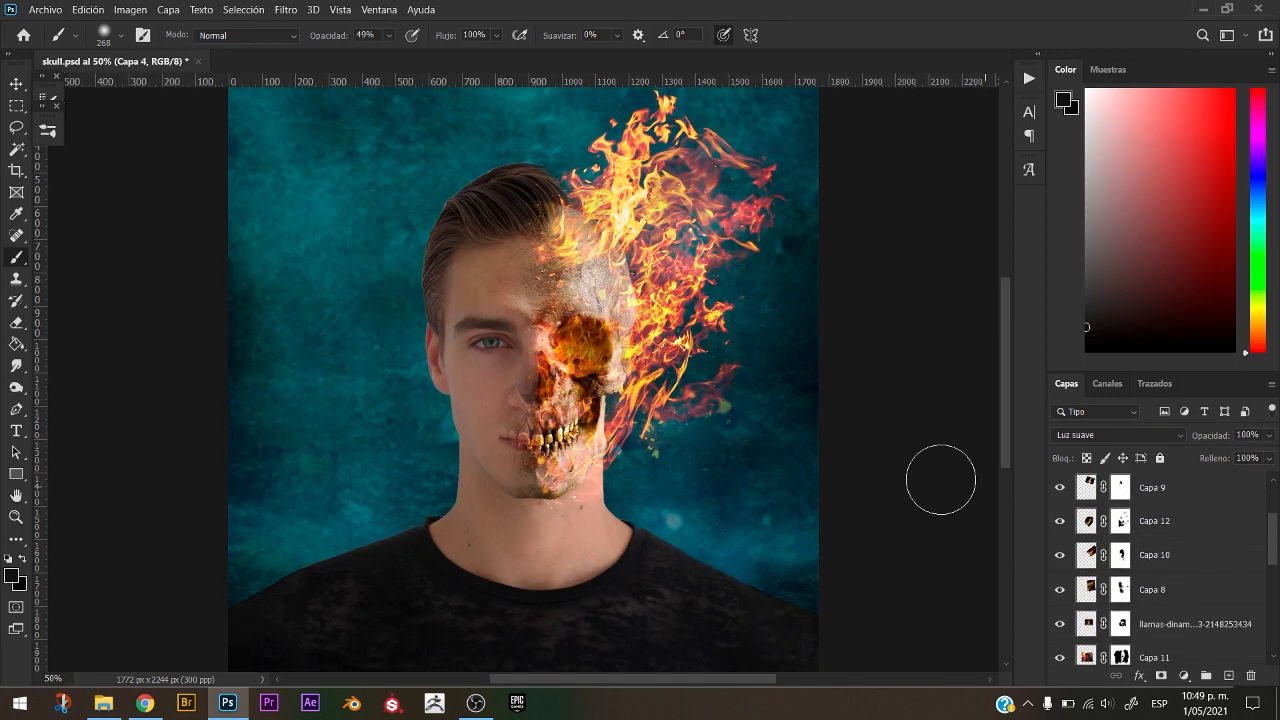
Touch up the masks of the spark and flame layers Capa 14, Capa 13 and Capa 9 with a soft black brush at 49% opacity.
{"action": "key", "text": "v"}
{"action": "left_click", "coordinate": [557, 367]}
{"action": "key", "text": "b"}
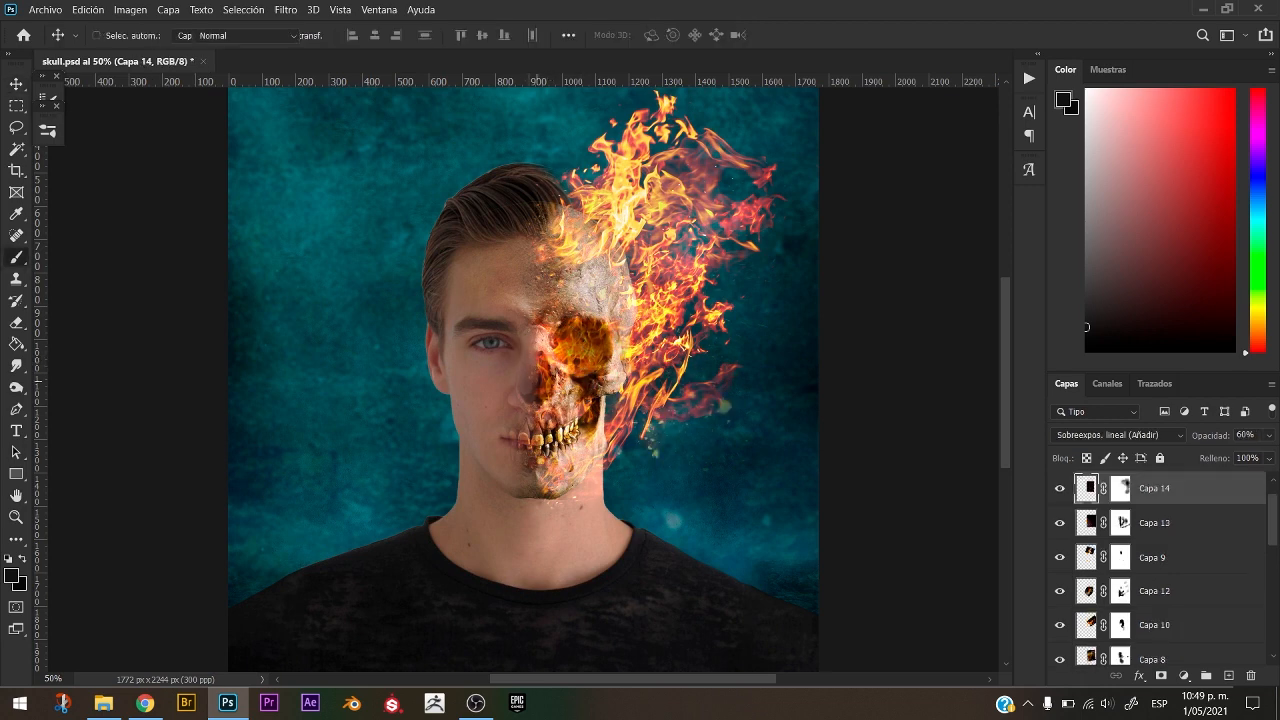
{"action": "key", "text": "x"}
{"action": "key", "text": "x"}
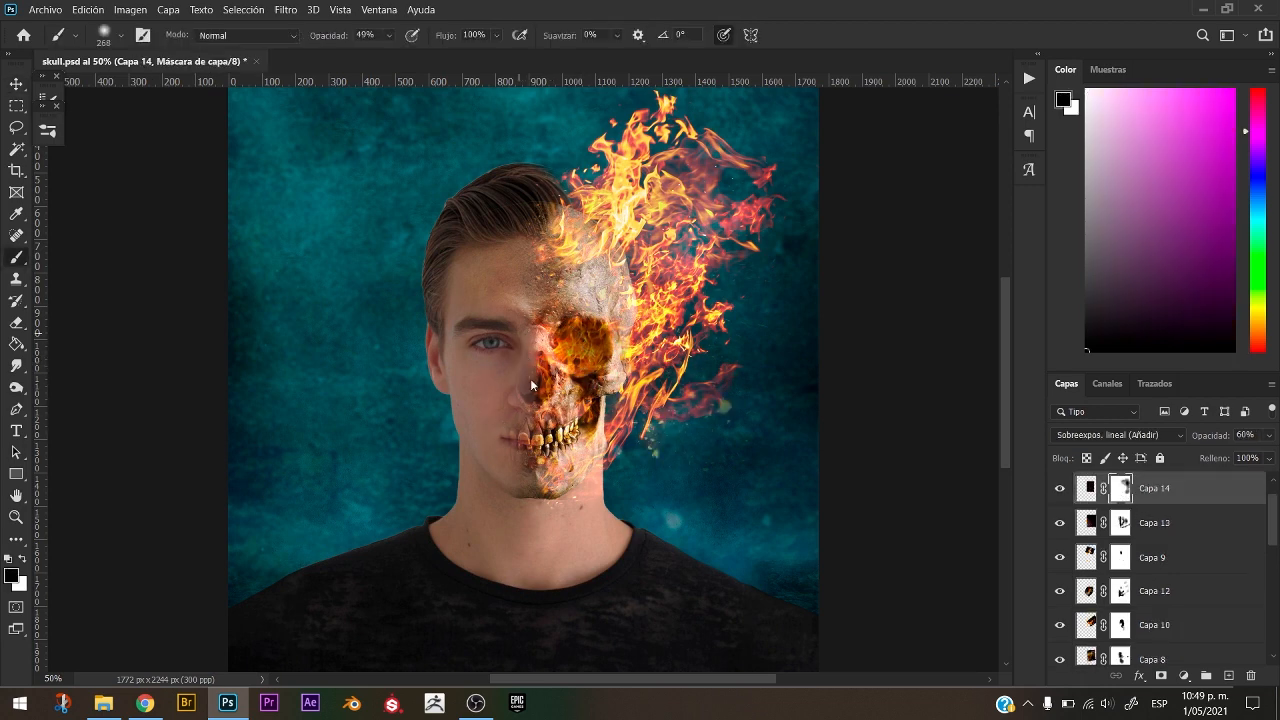
{"action": "left_click", "coordinate": [655, 378], "text": "ctrl"}
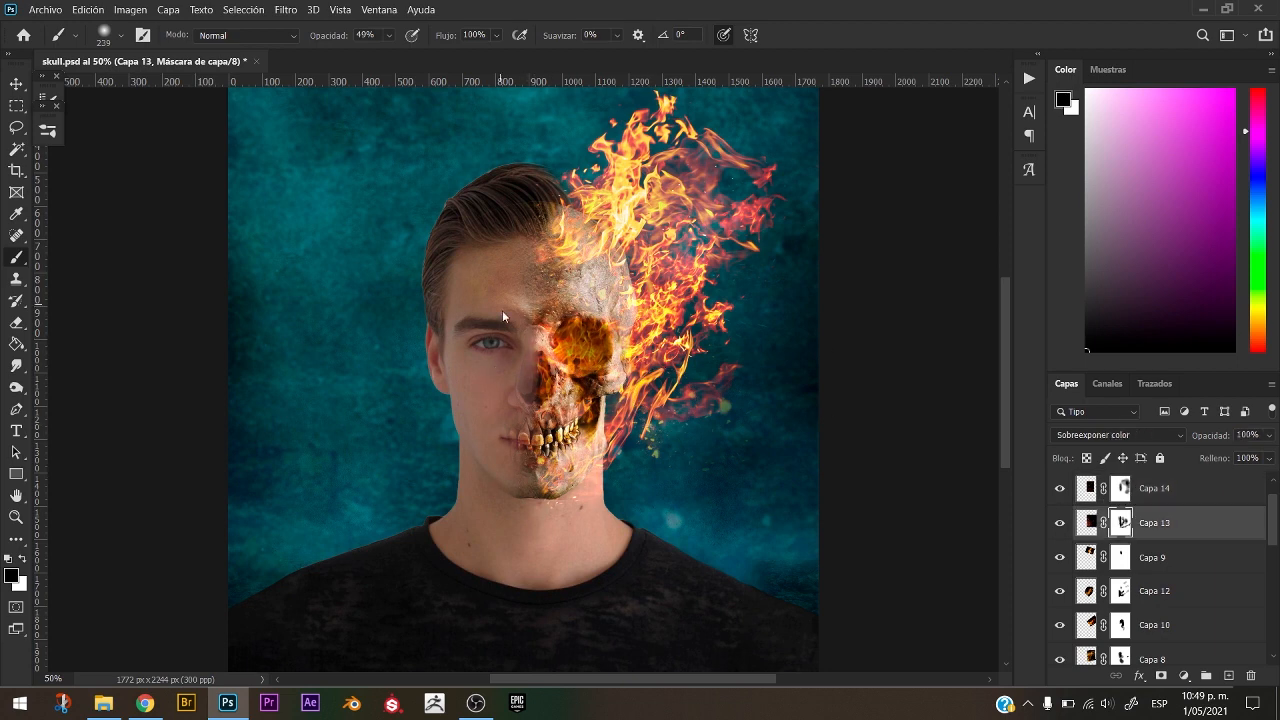
{"action": "left_click", "coordinate": [1117, 556]}
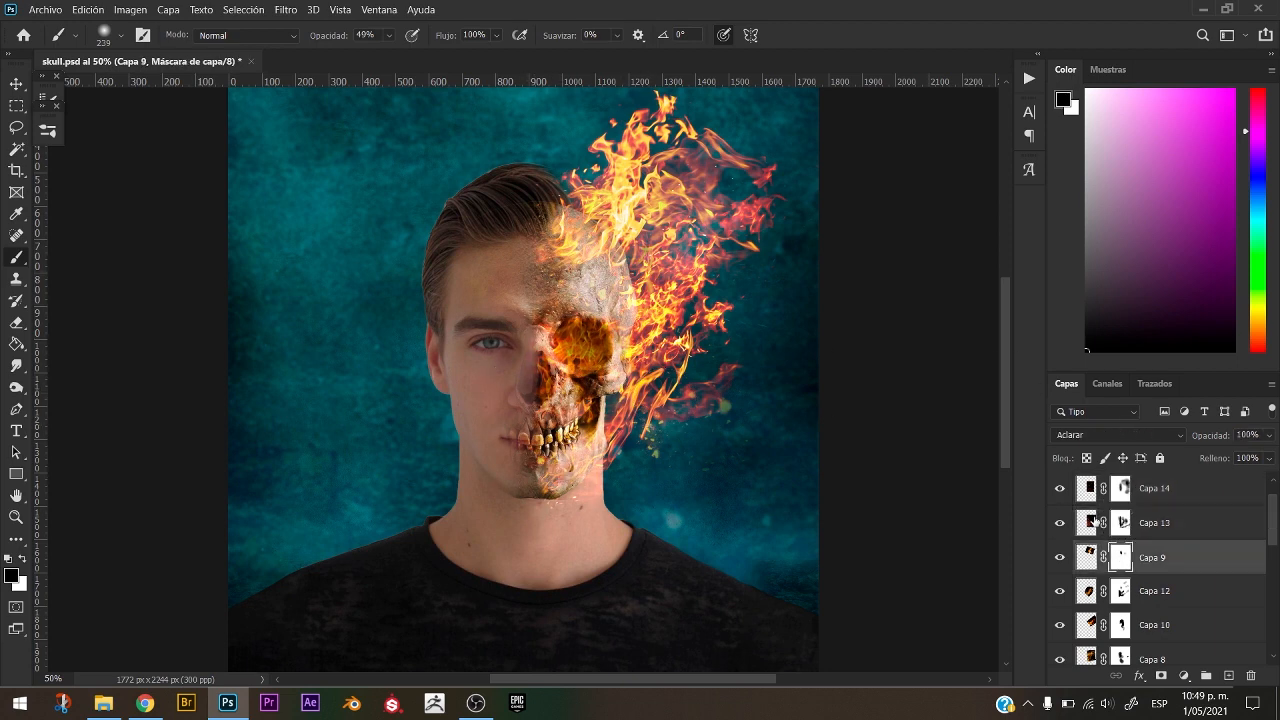
Refine the Capa 12 mask with the black brush and compare Capa 12 and Capa 10 hidden and shown.
{"action": "left_click", "coordinate": [1120, 591]}
{"action": "left_click", "coordinate": [1060, 591]}
{"action": "left_click", "coordinate": [1060, 591]}
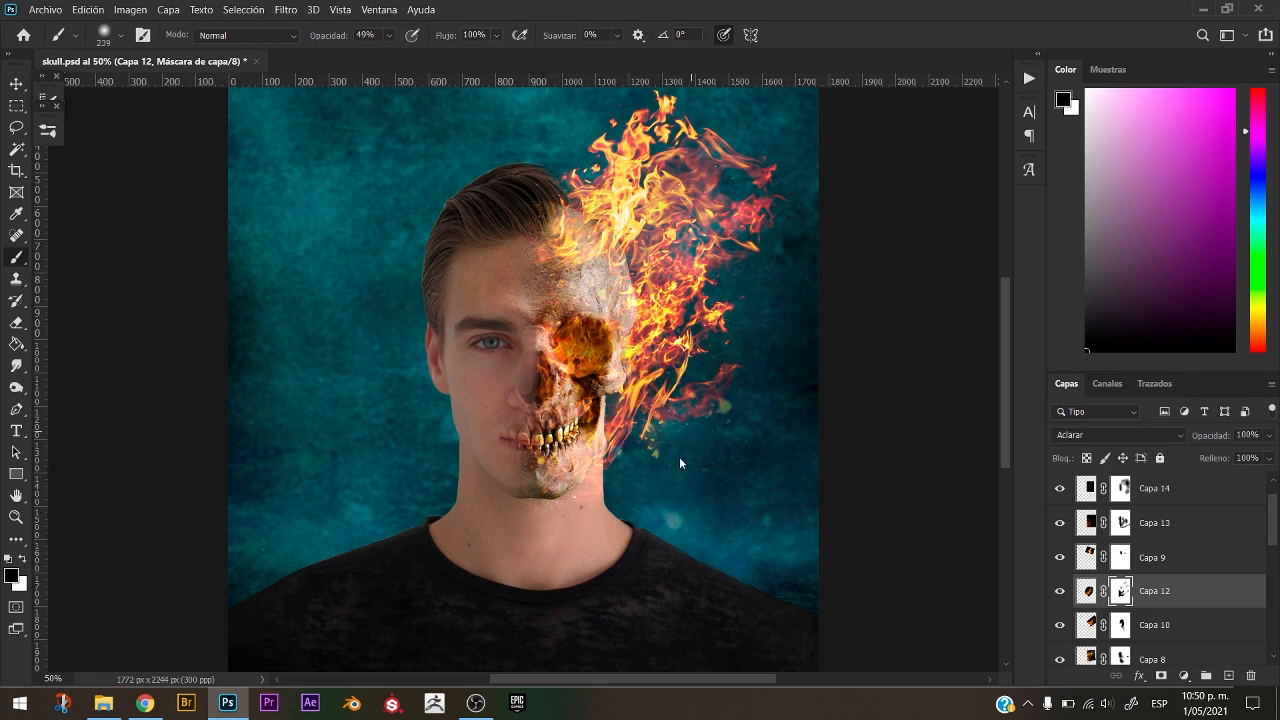
{"action": "left_click", "coordinate": [1118, 630]}
{"action": "left_click", "coordinate": [1061, 627]}
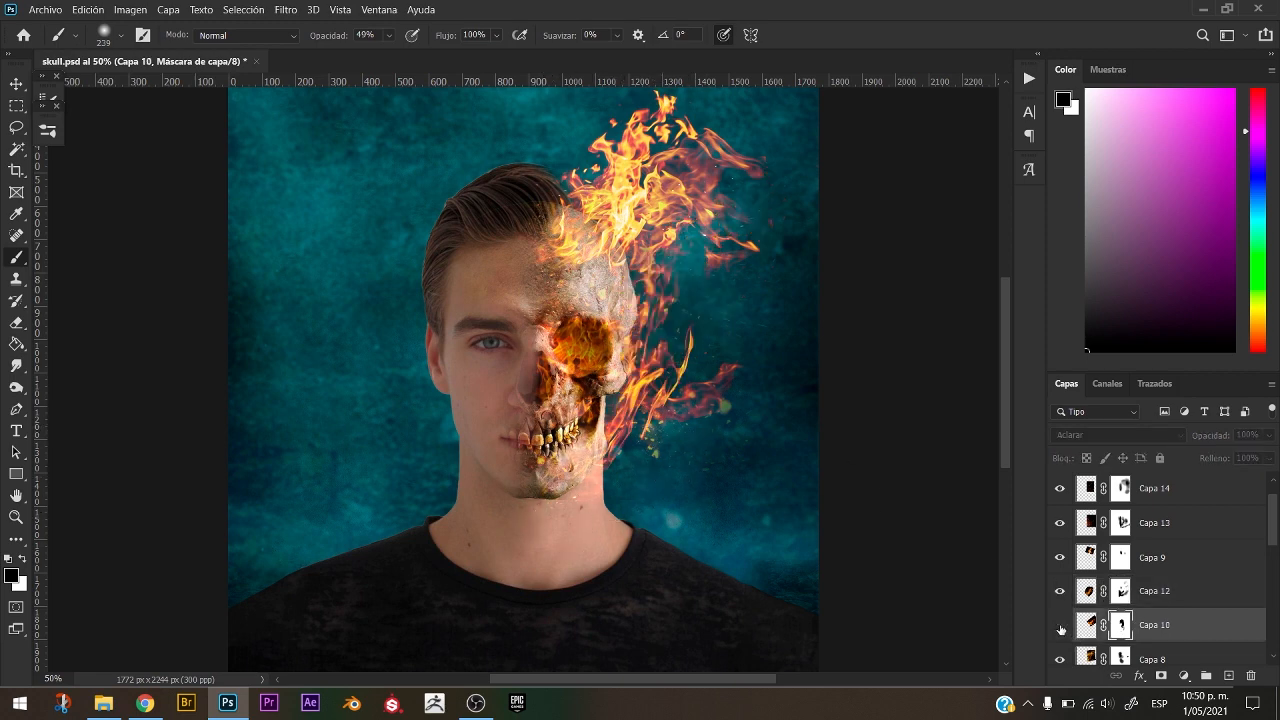
{"action": "left_click", "coordinate": [1061, 627]}
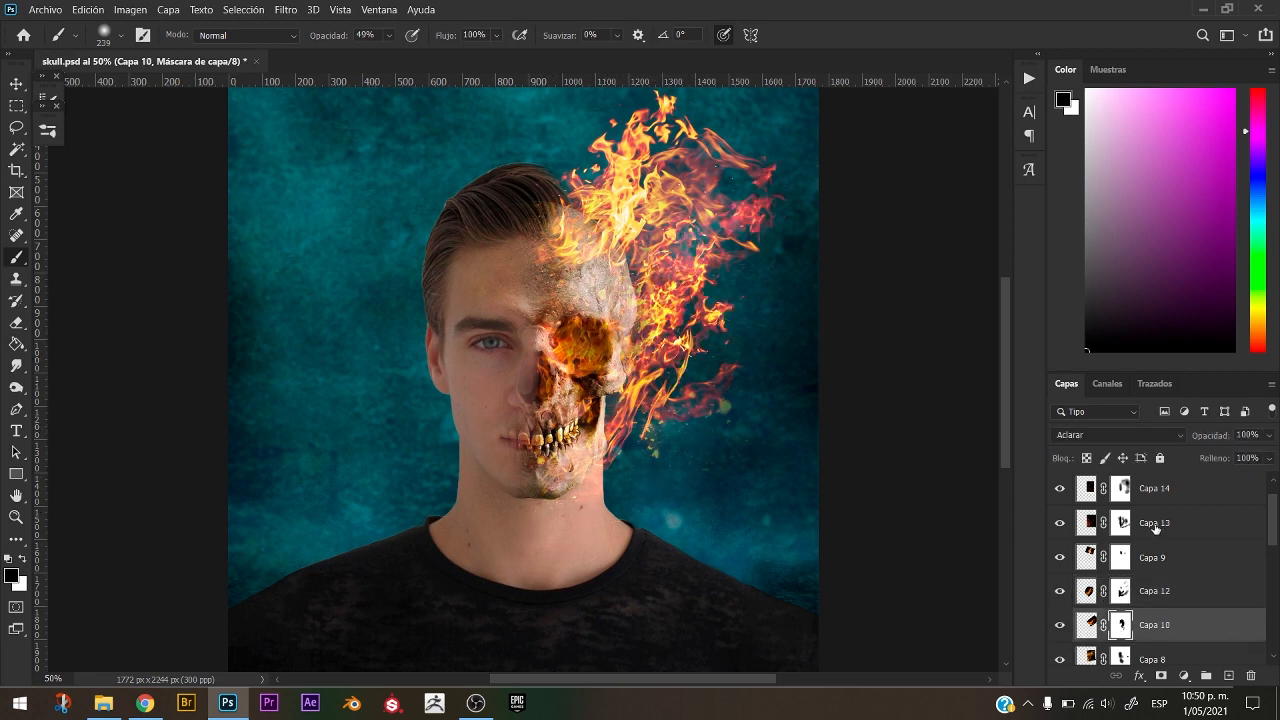
Touch up the Capa 8 mask around the forehead flames, switching between white and black.
{"action": "scroll", "coordinate": [1160, 560], "scroll_direction": "down", "scroll_amount": 3}
{"action": "left_click", "coordinate": [1120, 550]}
{"action": "key", "text": "x"}
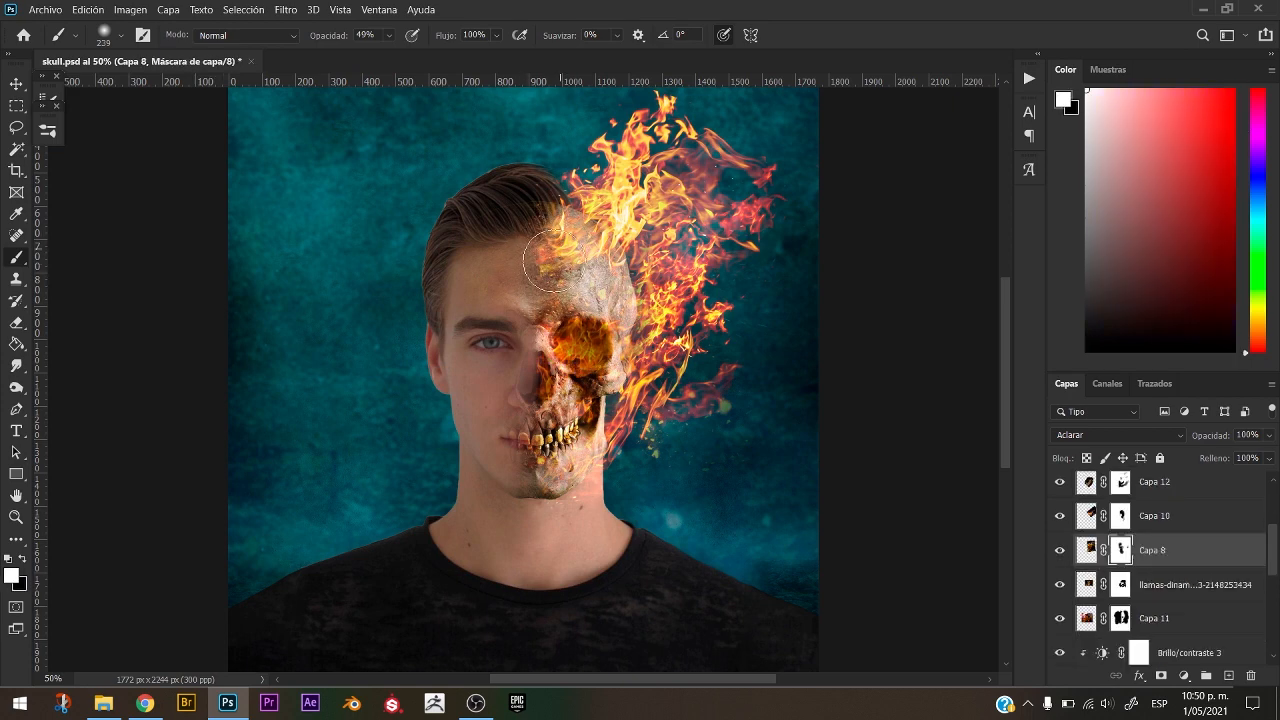
{"action": "key", "text": "x"}
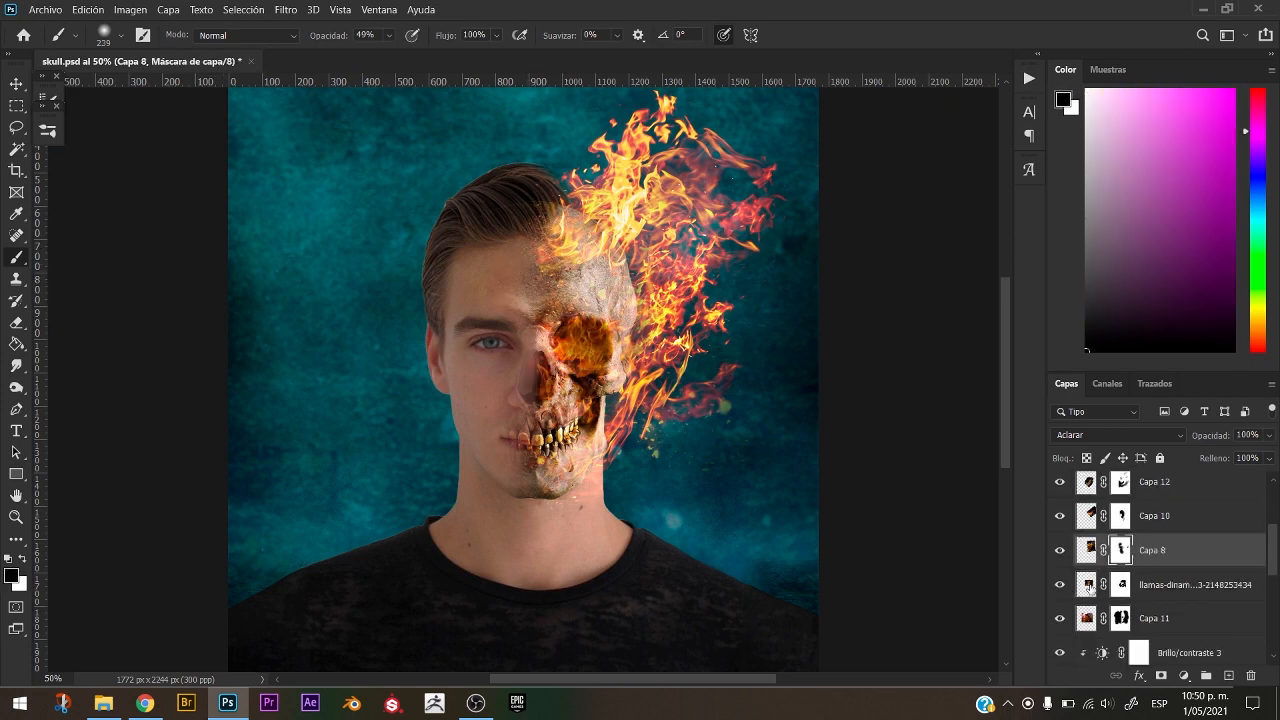
Fade the eye-socket flames with black strokes on the llamas-dinamicas layer mask, undoing the first strokes and repainting them more lightly.
{"action": "left_click", "coordinate": [1120, 584]}
{"action": "key", "text": "x"}
{"action": "key", "text": "x"}
{"action": "mouse_move", "coordinate": [599, 341]}
{"action": "left_mouse_down"}
{"action": "mouse_move", "coordinate": [574, 340]}
{"action": "mouse_move", "coordinate": [585, 338]}
{"action": "left_mouse_up"}
{"action": "key", "text": "Return"}
{"action": "key", "text": "ctrl+z"}
{"action": "key", "text": "ctrl+z"}
{"action": "key", "text": "ctrl+z"}
{"action": "key", "text": "ctrl+z"}
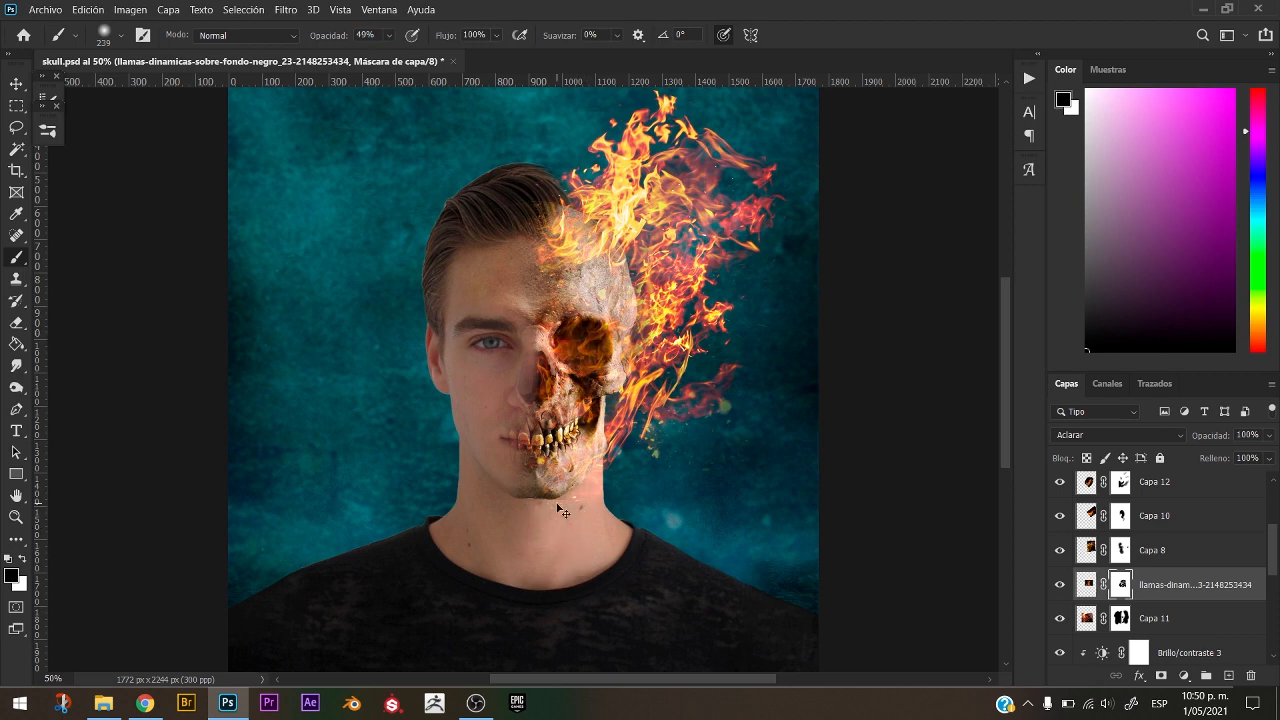
{"action": "left_click_drag", "start_coordinate": [588, 342], "coordinate": [572, 341]}
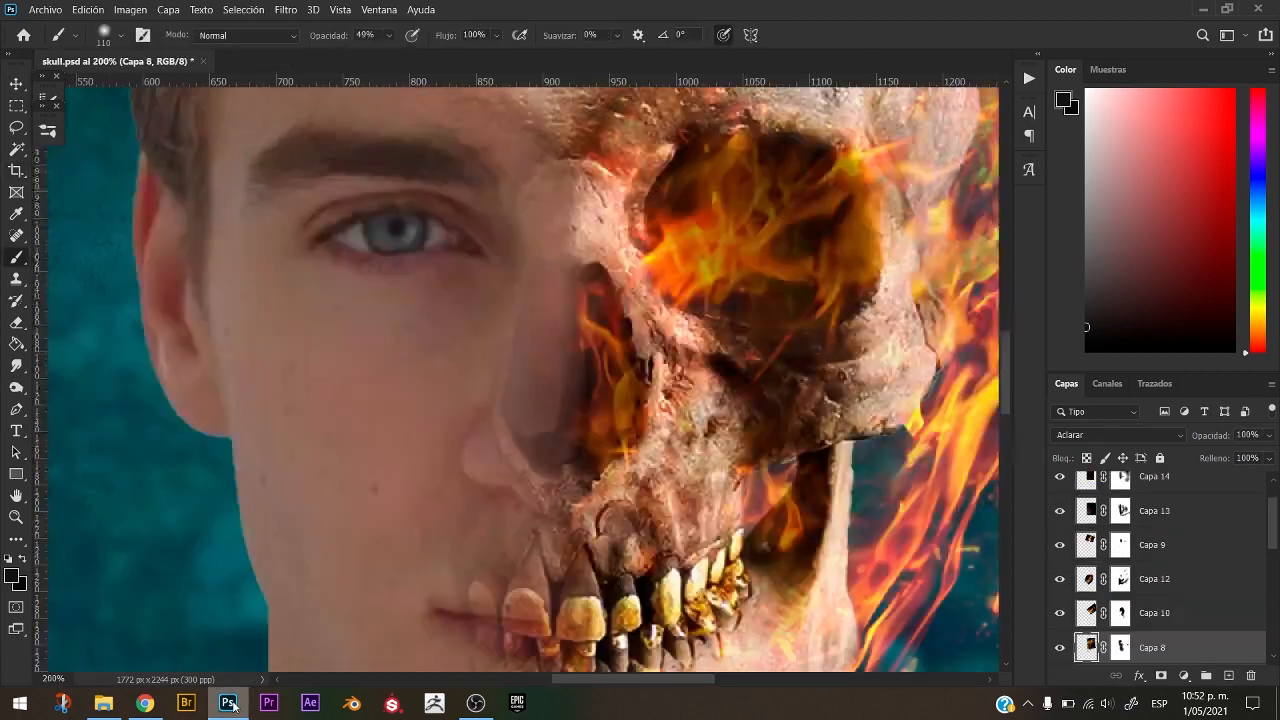
Refine the Capa 5 mask with a soft black brush along the edge between the face and the skull.
{"action": "left_click_drag", "start_coordinate": [481, 219], "coordinate": [609, 706]}
{"action": "key", "text": "ctrl+minus"}
{"action": "scroll", "coordinate": [1275, 537], "scroll_direction": "down", "scroll_amount": 5}
{"action": "left_click", "coordinate": [1120, 535]}
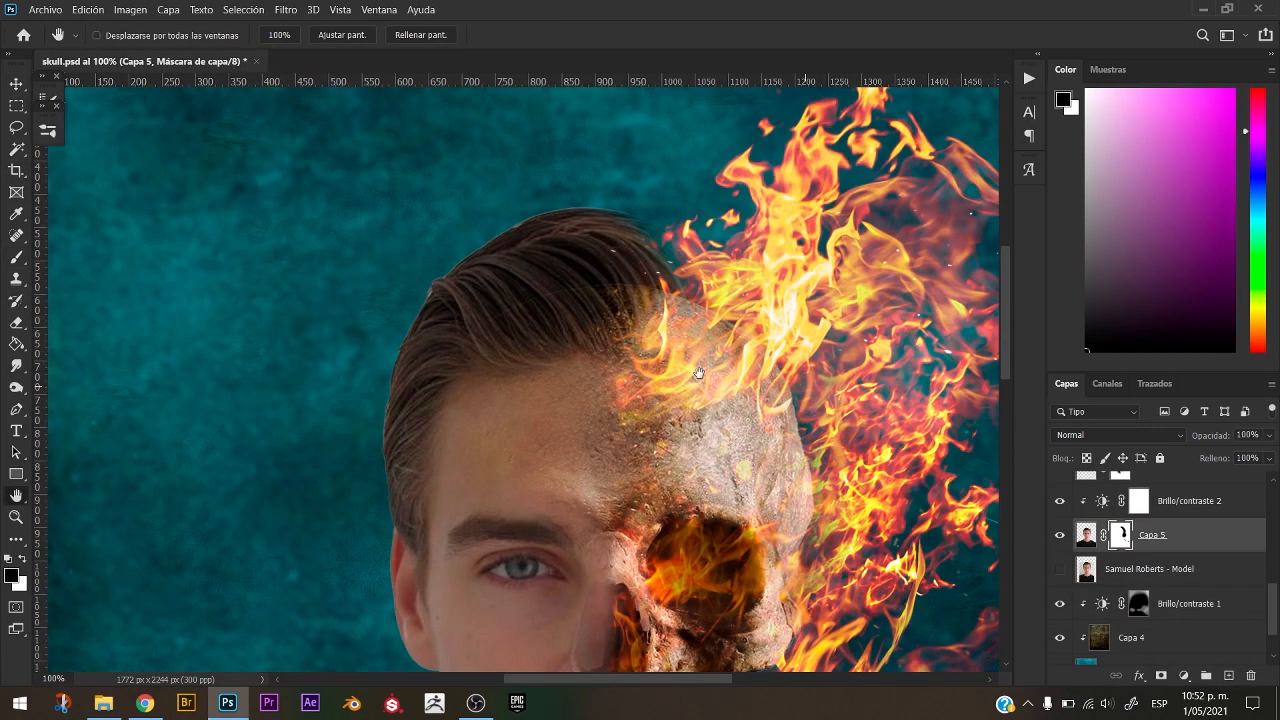
{"action": "key", "text": "b"}
{"action": "left_click_drag", "start_coordinate": [551, 149], "coordinate": [535, 158]}
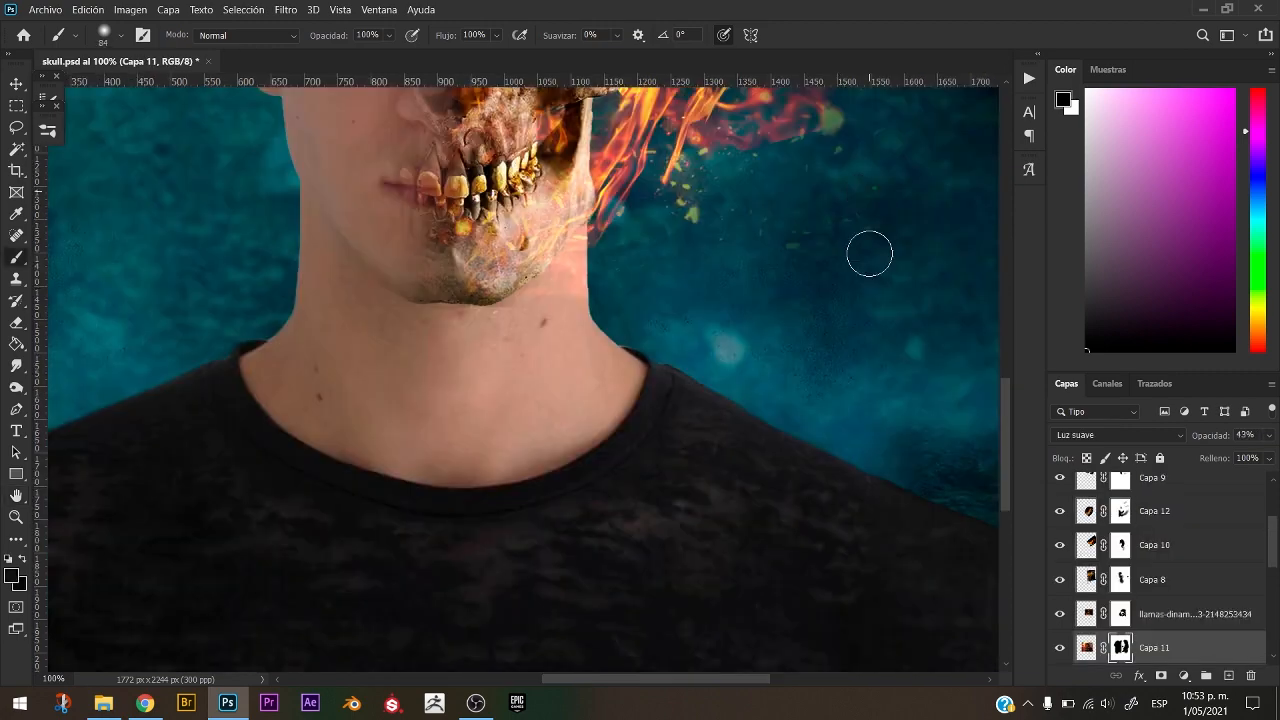
{"action": "key", "text": "ctrl+minus"}
{"action": "key", "text": "ctrl+minus"}
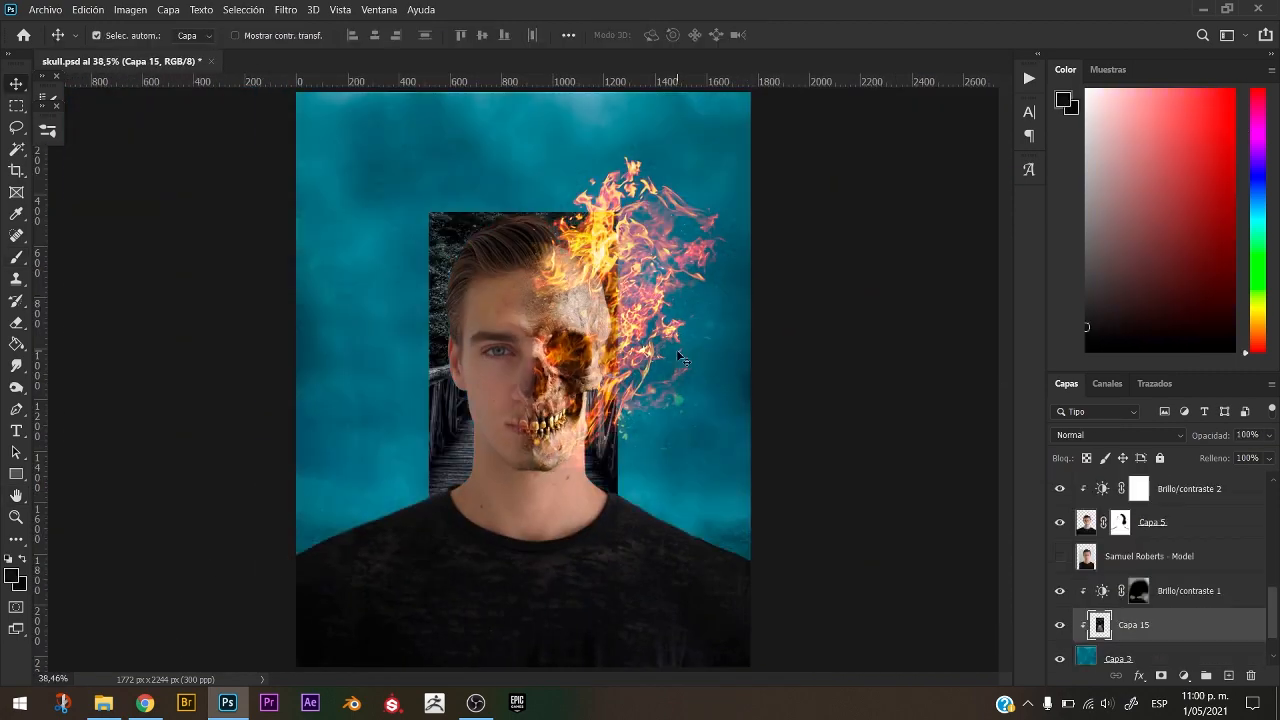
Scale the forest bridge image on Capa 15 to 247,28% from its centre so it fills the whole background.
{"action": "key", "text": "ctrl+t"}
{"action": "left_click_drag", "start_coordinate": [614, 209], "coordinate": [928, 56]}
{"action": "left_click", "coordinate": [912, 33]}
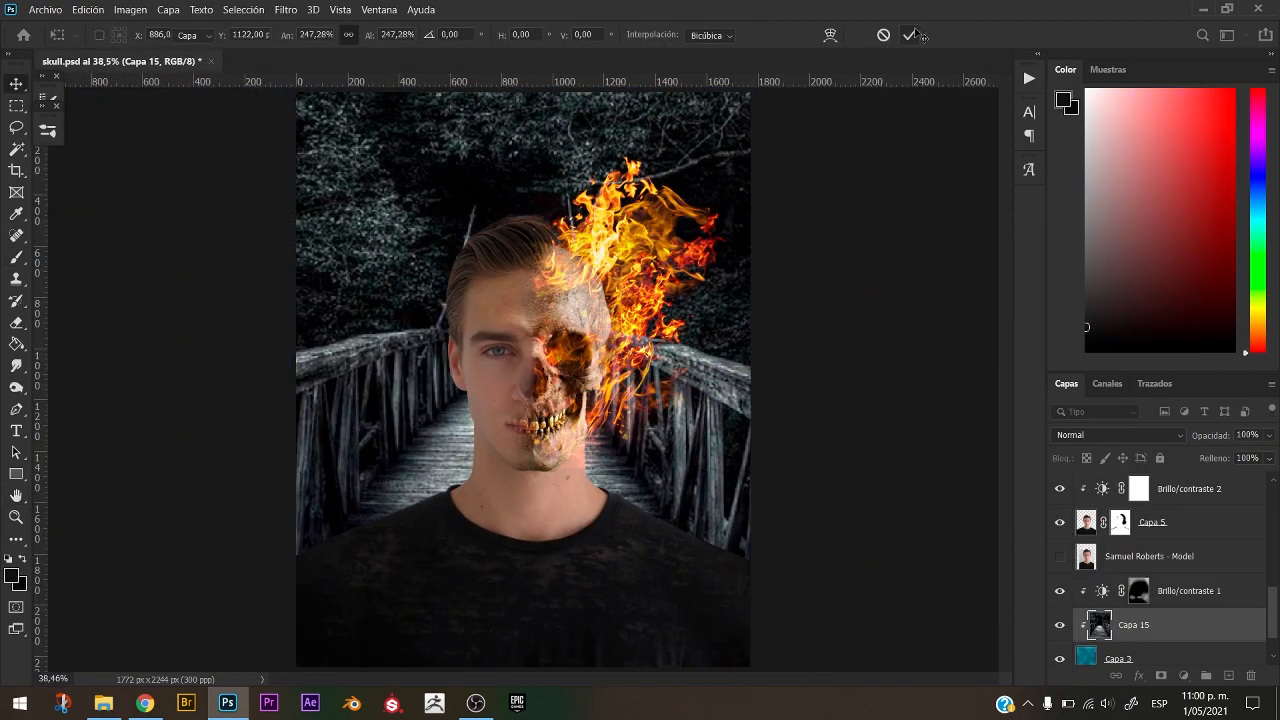
Blur the bridge background on Capa 15 with a Gaussian blur of 8,8 pixels.
{"action": "left_click", "coordinate": [290, 11]}
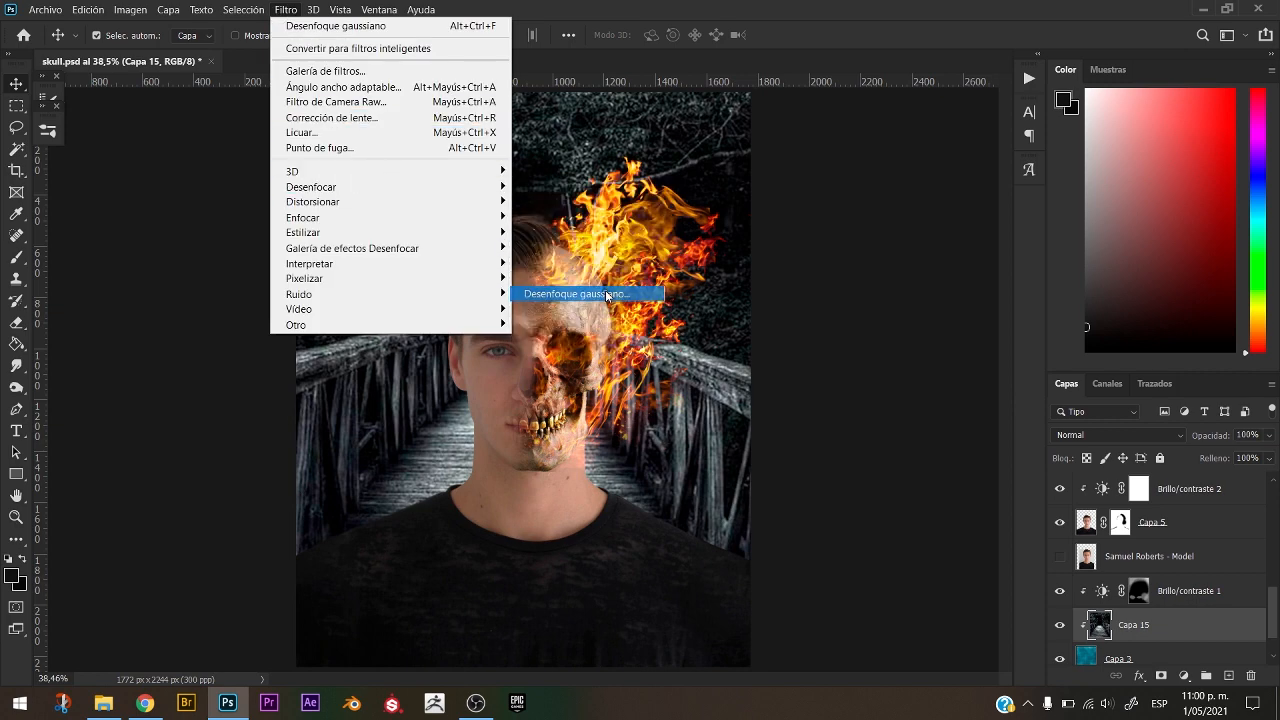
{"action": "left_click", "coordinate": [560, 286]}
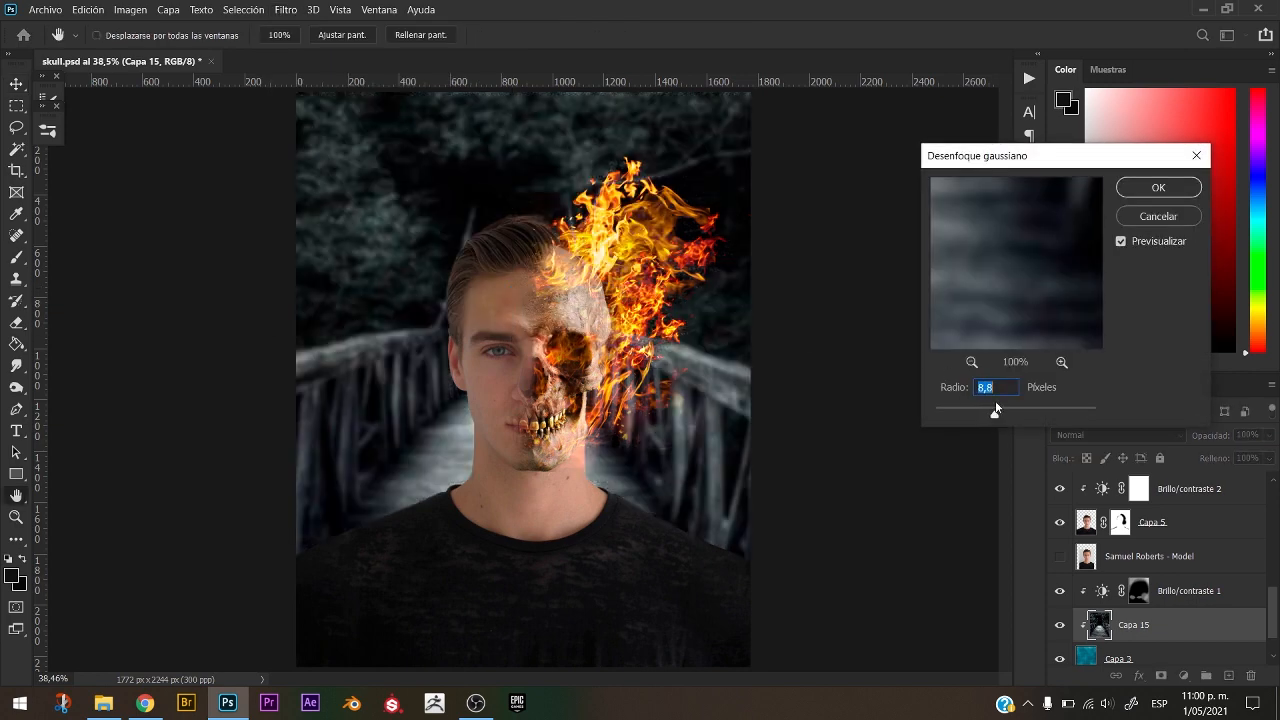
{"action": "left_click", "coordinate": [1138, 197]}
Add a Brillo/contraste adjustment clipped to the man's layer Capa 5, with brightness 73 and increased contrast.
{"action": "left_click", "coordinate": [663, 588]}
{"action": "left_click", "coordinate": [1184, 676]}
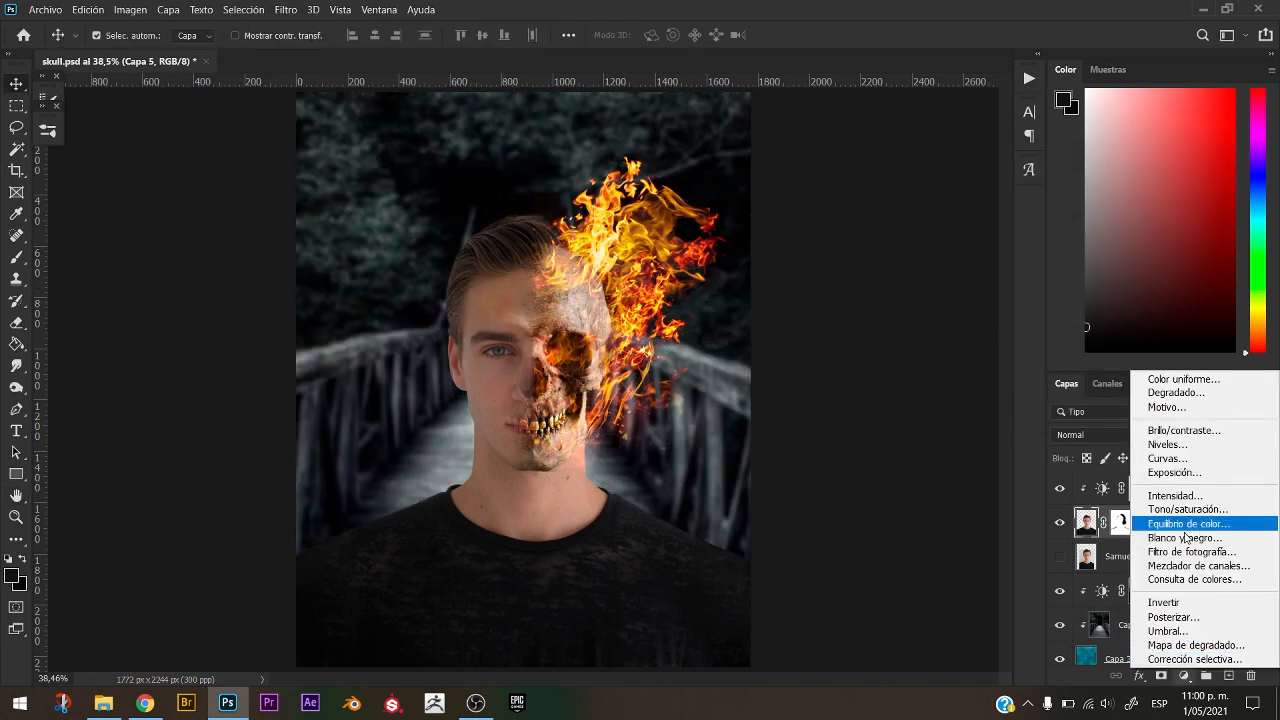
{"action": "left_click", "coordinate": [1170, 432]}
{"action": "left_click_drag", "start_coordinate": [911, 281], "coordinate": [961, 279]}
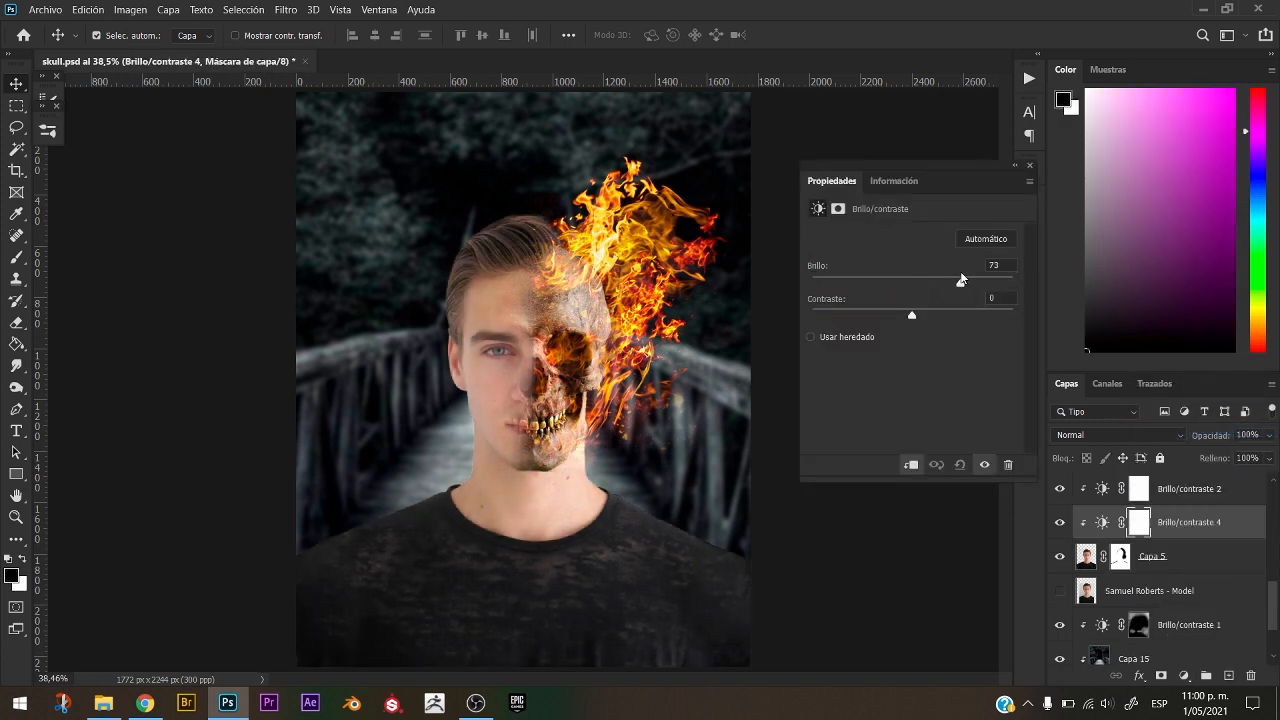
{"action": "left_click_drag", "start_coordinate": [911, 317], "coordinate": [942, 310]}
{"action": "left_click", "coordinate": [1029, 166]}
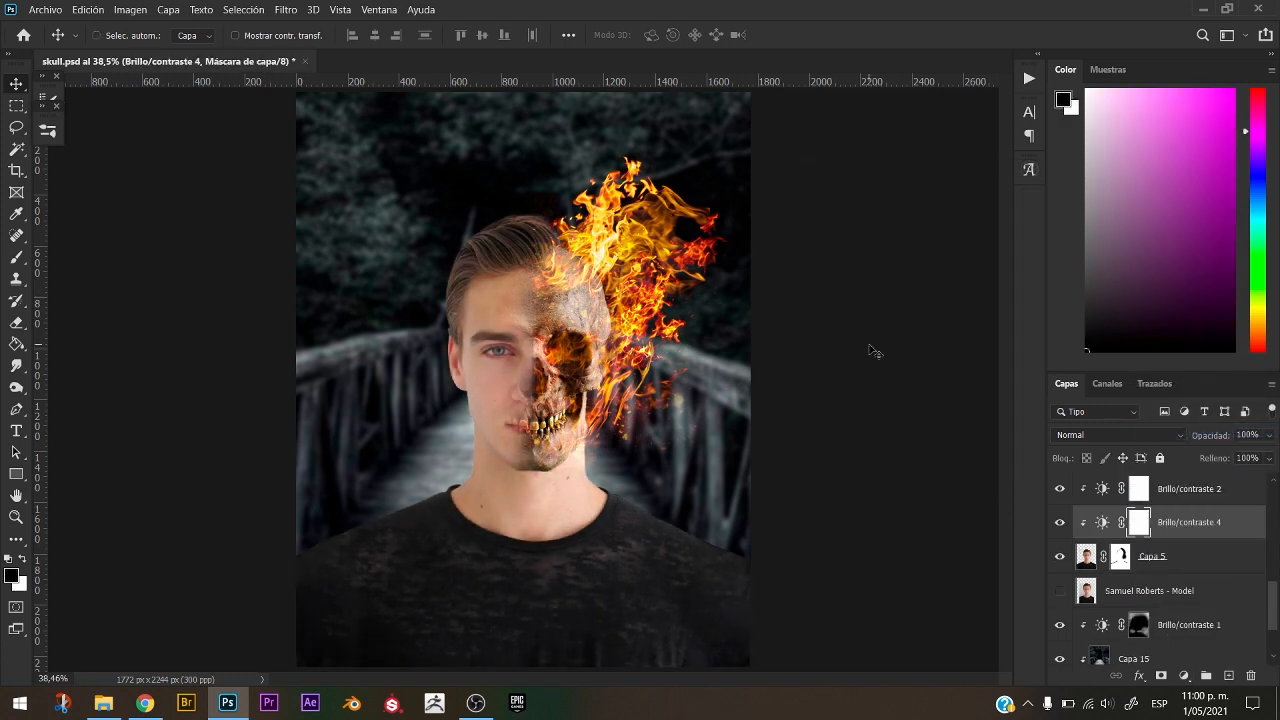
Invert the Brillo/contraste 4 mask and paint the brightening back over the man's face with a soft white brush at 47% opacity.
{"action": "key", "text": "ctrl+i"}
{"action": "key", "text": "b"}
{"action": "left_click_drag", "start_coordinate": [543, 338], "coordinate": [620, 350]}
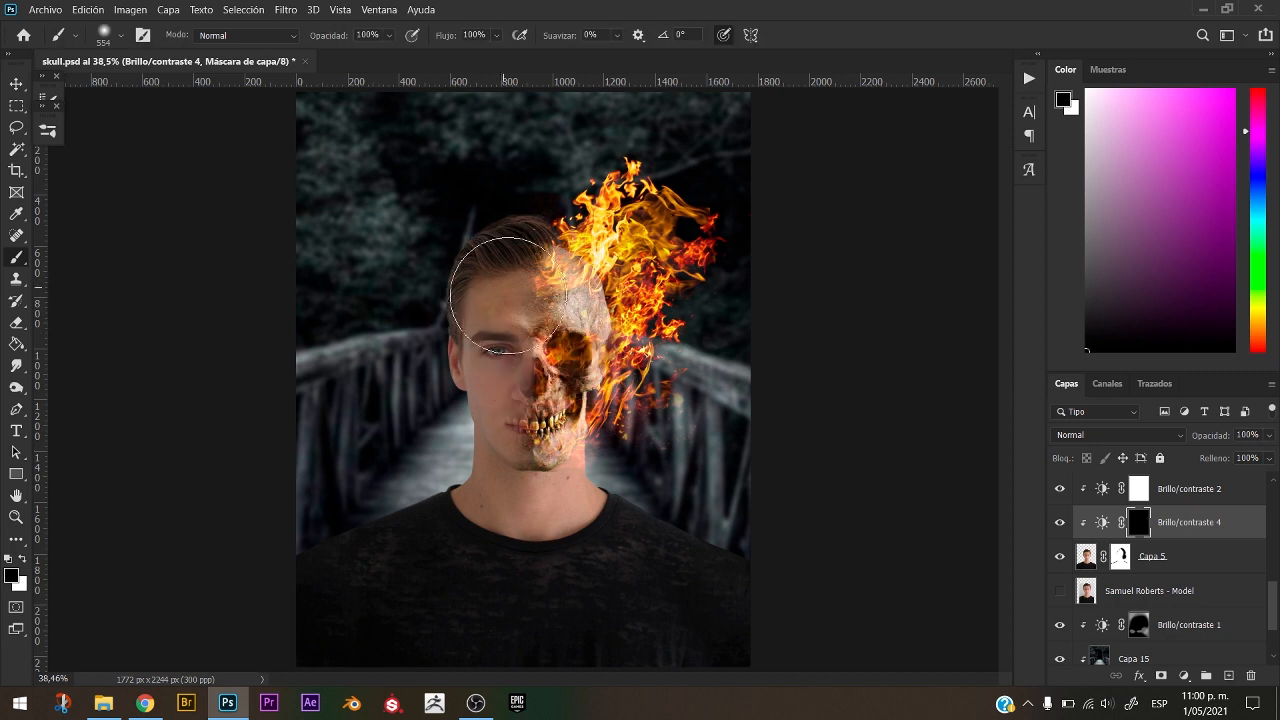
{"action": "key", "text": "x"}
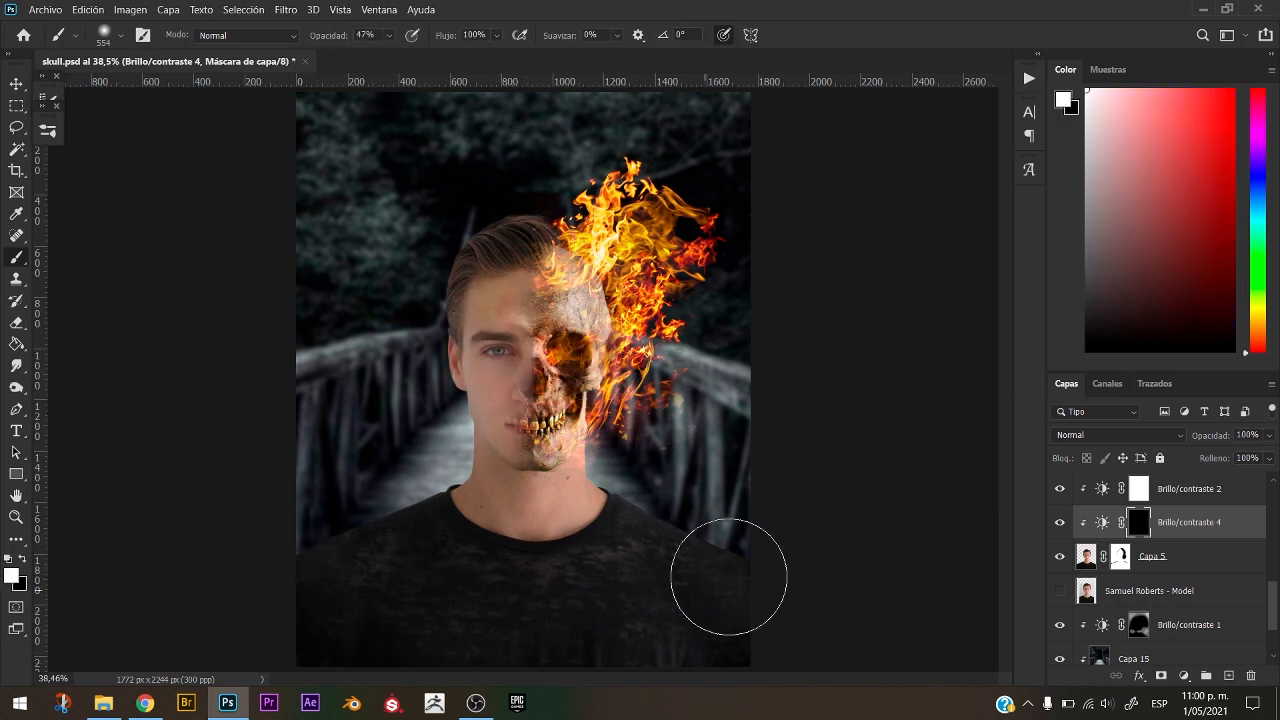
{"action": "key", "text": "x"}
{"action": "key", "text": "x"}
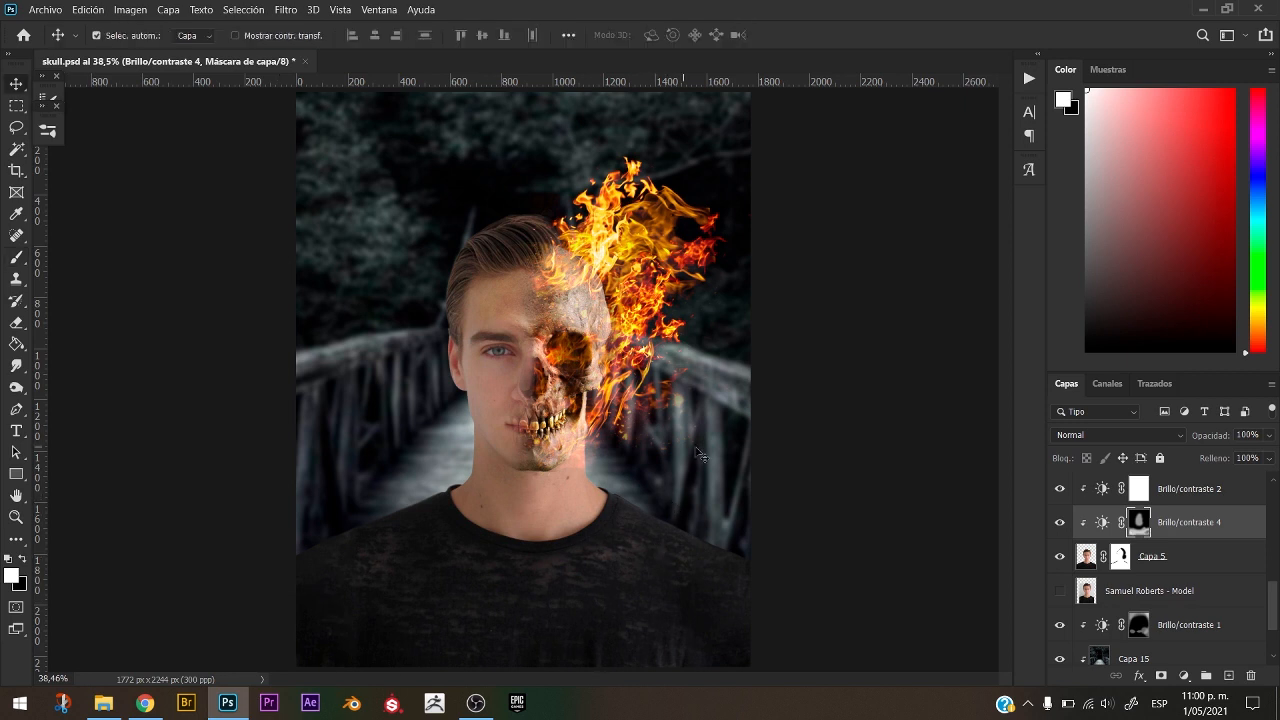
Darken the outer areas of the bridge background on Capa 15 with the Burn tool on midtones at 100% exposure.
{"action": "left_click", "coordinate": [727, 412]}
{"action": "left_click", "coordinate": [714, 176]}
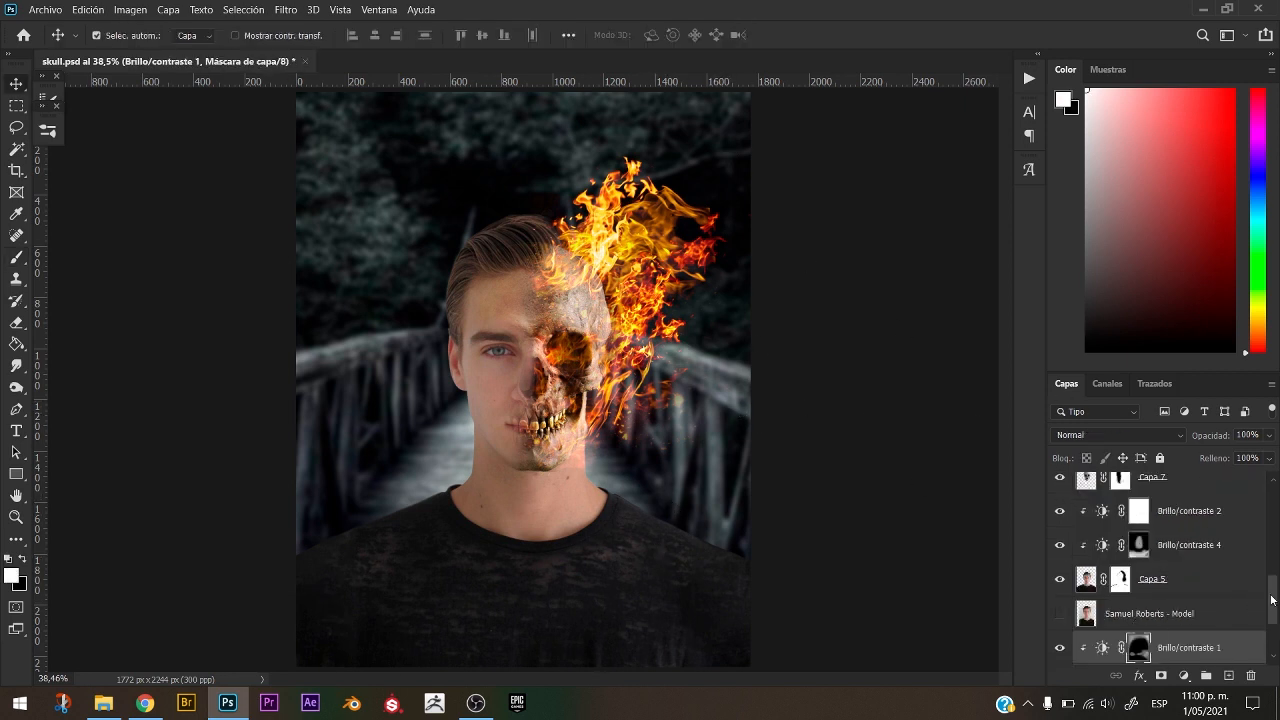
{"action": "scroll", "coordinate": [1182, 616], "scroll_direction": "down", "scroll_amount": 3}
{"action": "left_click", "coordinate": [1155, 580]}
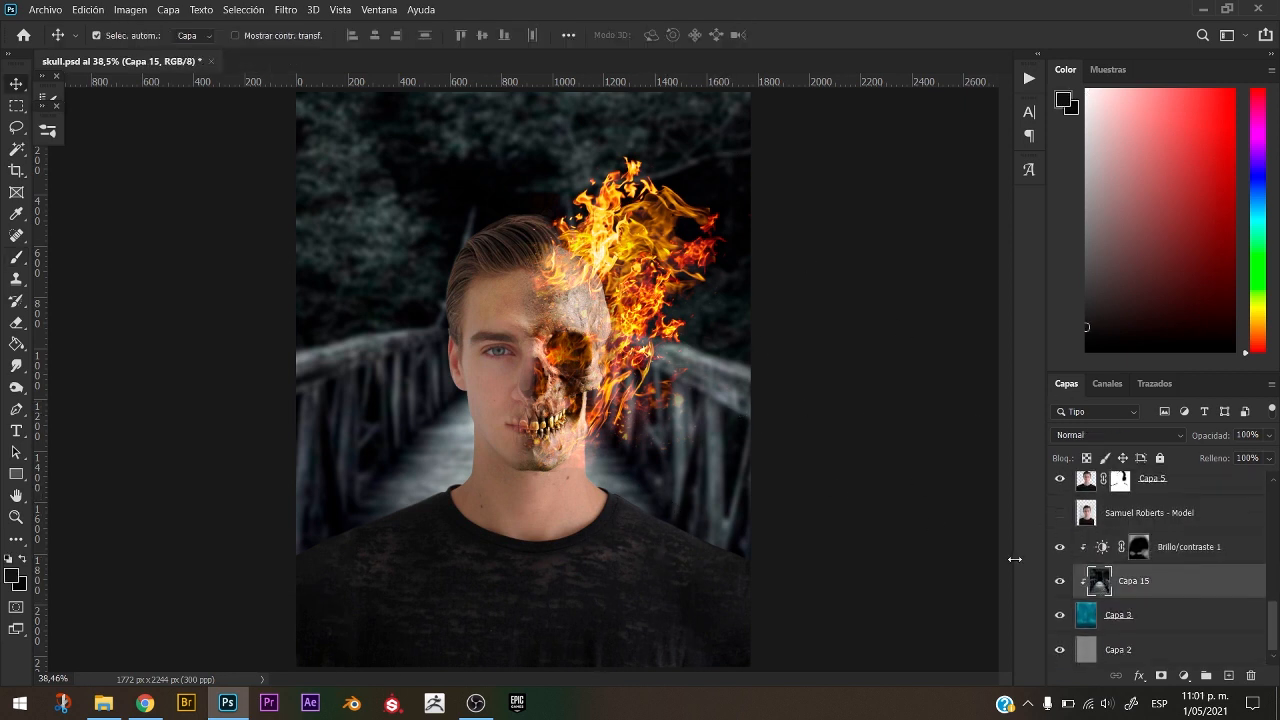
{"action": "key", "text": "o"}
{"action": "right_click", "coordinate": [713, 459]}
{"action": "key", "text": "Escape"}
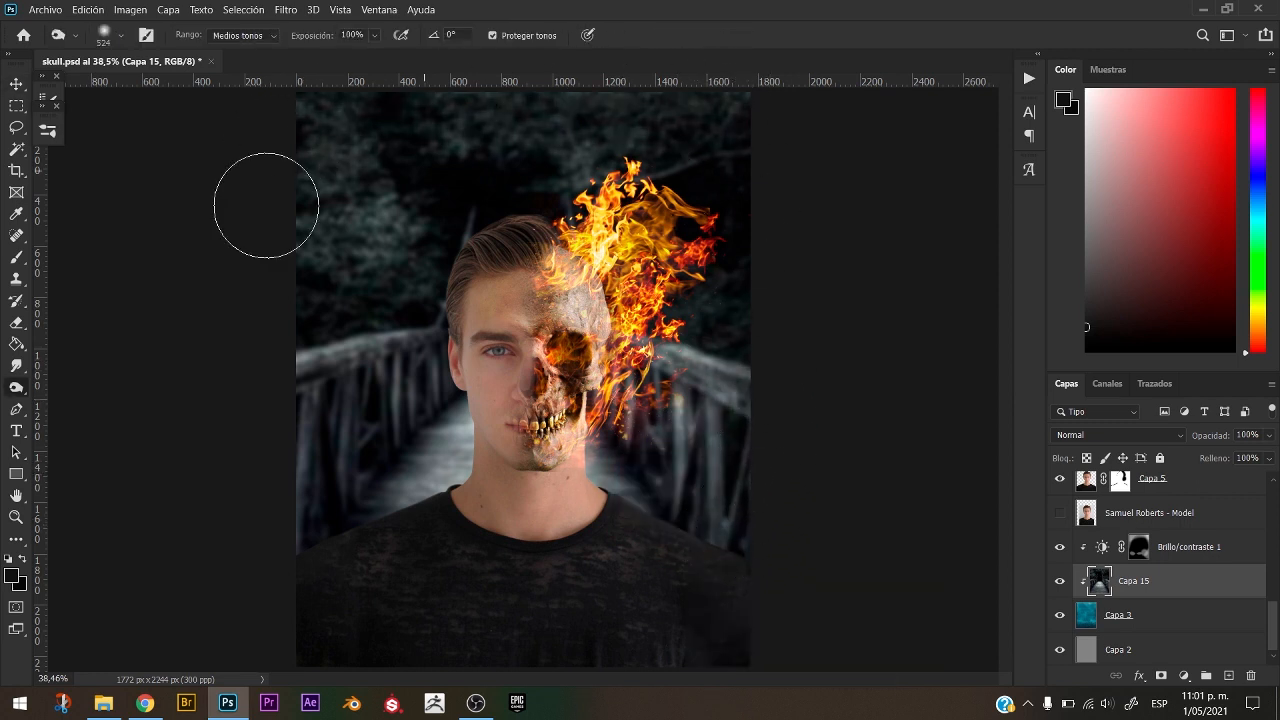
{"action": "mouse_move", "coordinate": [298, 122]}
{"action": "left_mouse_down"}
{"action": "mouse_move", "coordinate": [691, 69]}
{"action": "mouse_move", "coordinate": [781, 321]}
{"action": "mouse_move", "coordinate": [679, 637]}
{"action": "mouse_move", "coordinate": [434, 59]}
{"action": "left_mouse_up"}
{"action": "key", "text": "v"}
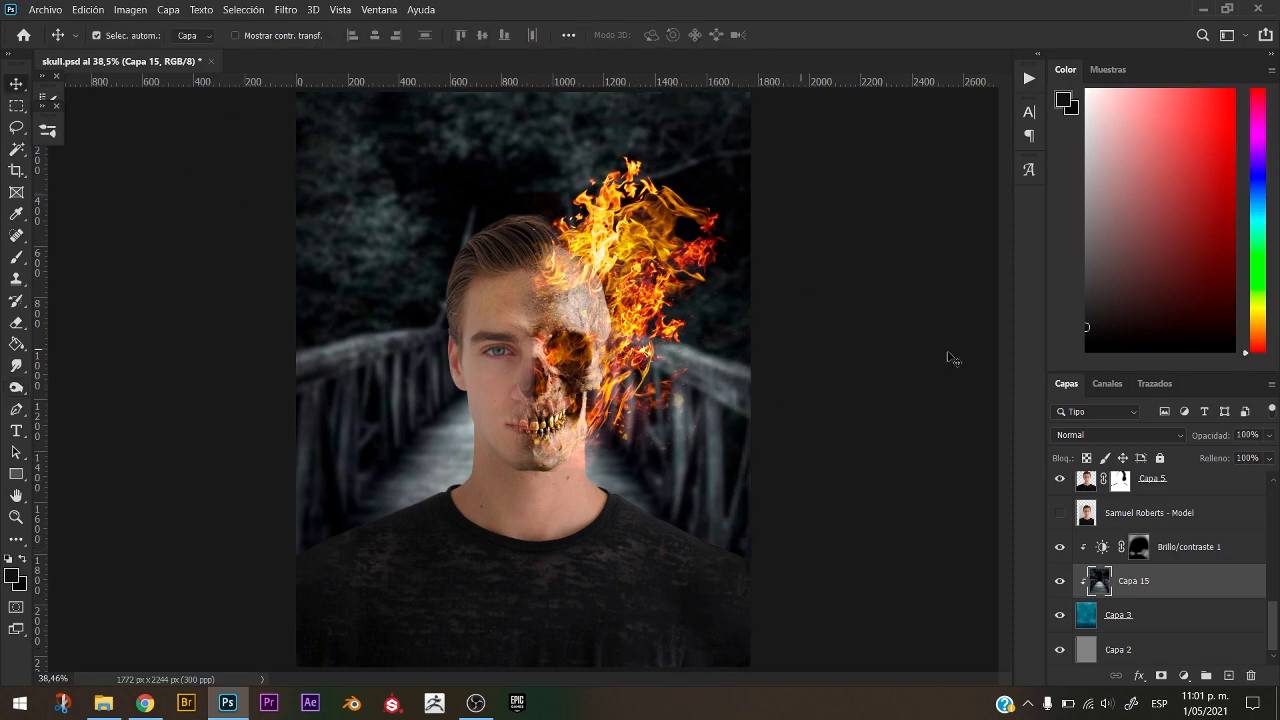
Repaint the Capa 7 copia mask around the mouth at 43% opacity, hiding the skull's teeth over the man's lips and cheek.
{"action": "scroll", "coordinate": [1275, 622], "scroll_direction": "up", "scroll_amount": 2}
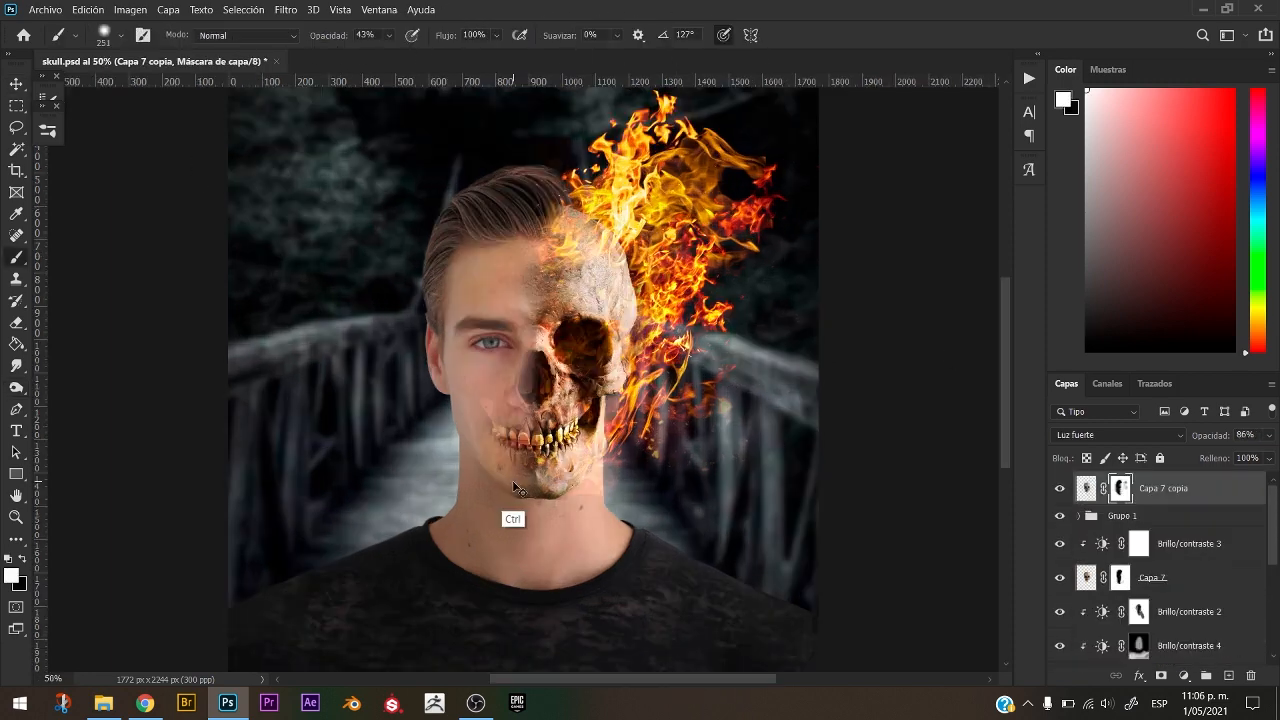
{"action": "left_click_drag", "start_coordinate": [528, 448], "coordinate": [490, 440]}
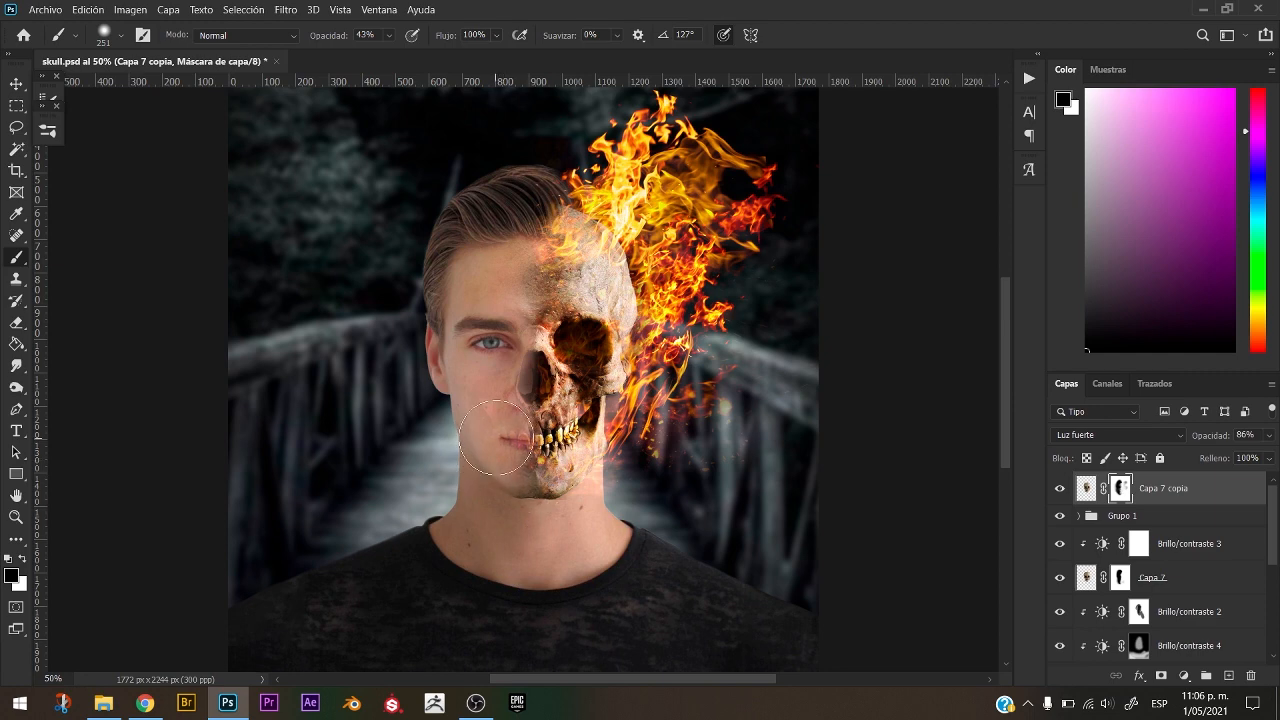
{"action": "right_click", "coordinate": [506, 429], "text": "alt"}
{"action": "key", "text": "x"}
{"action": "left_click_drag", "start_coordinate": [470, 443], "coordinate": [481, 418]}
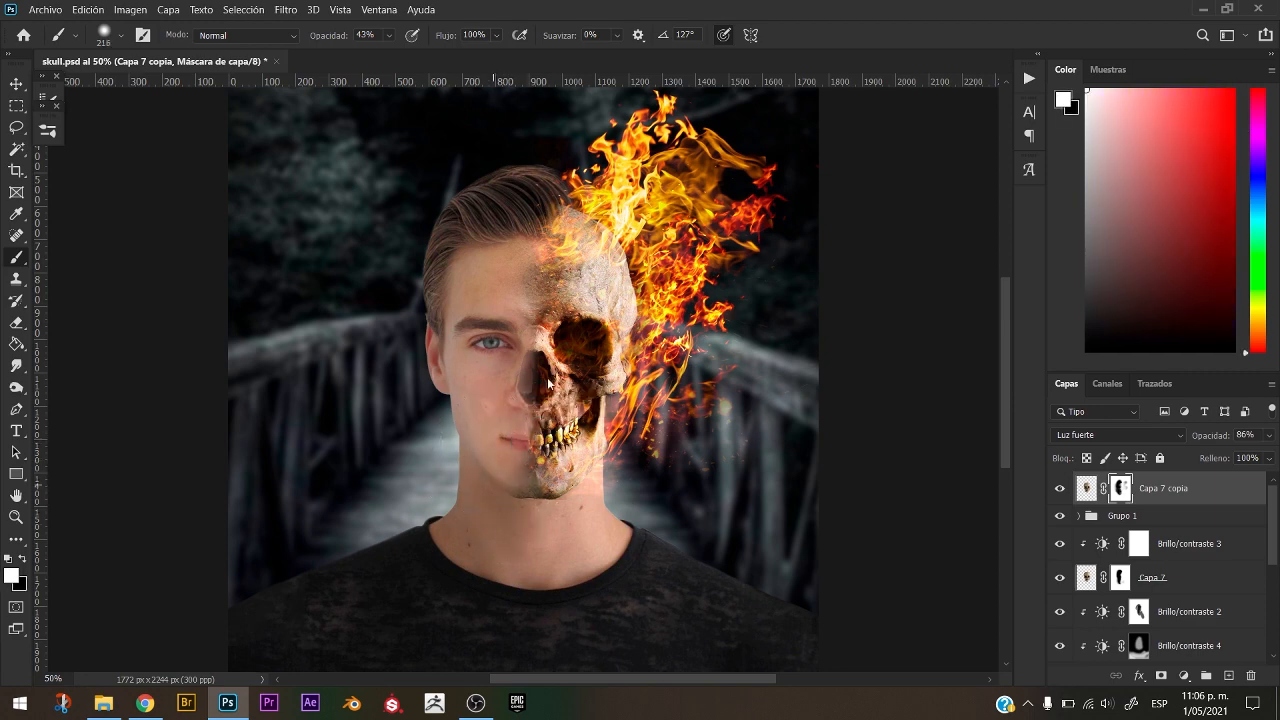
{"action": "right_click", "coordinate": [580, 437], "text": "alt"}
{"action": "left_click_drag", "start_coordinate": [520, 430], "coordinate": [490, 420]}
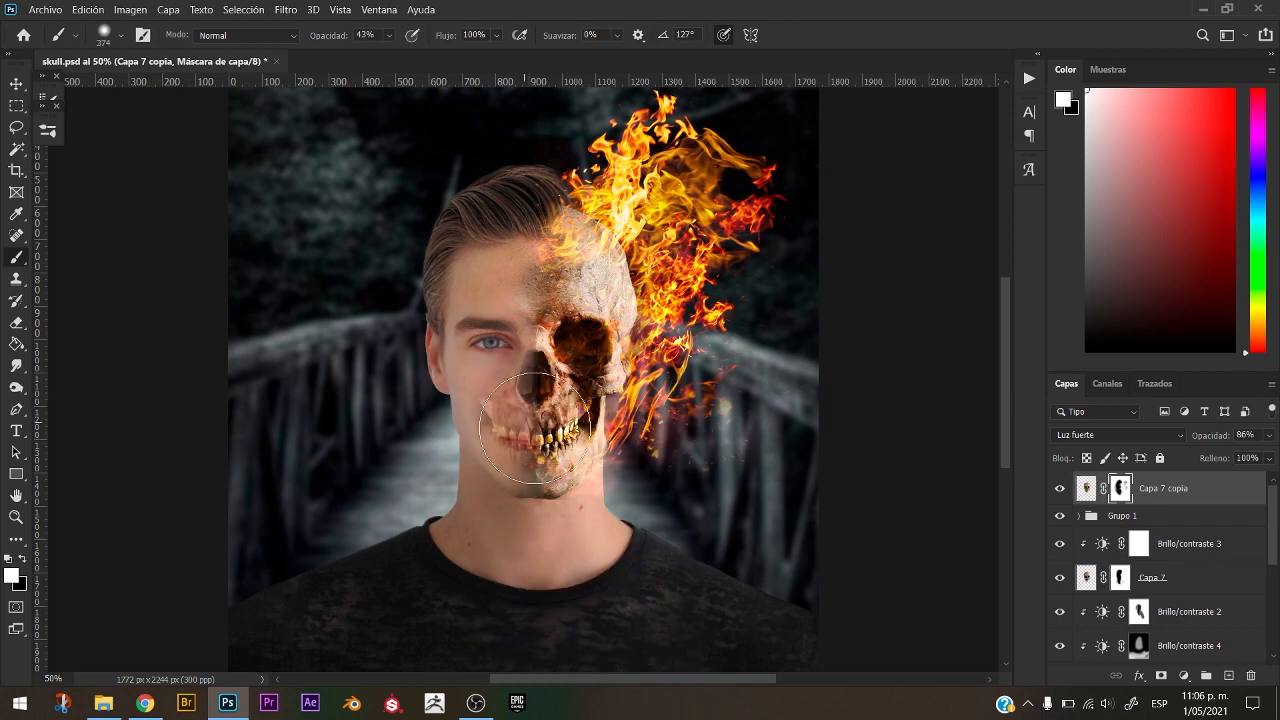
{"action": "key", "text": "x"}
{"action": "right_click", "coordinate": [527, 516], "text": "alt"}
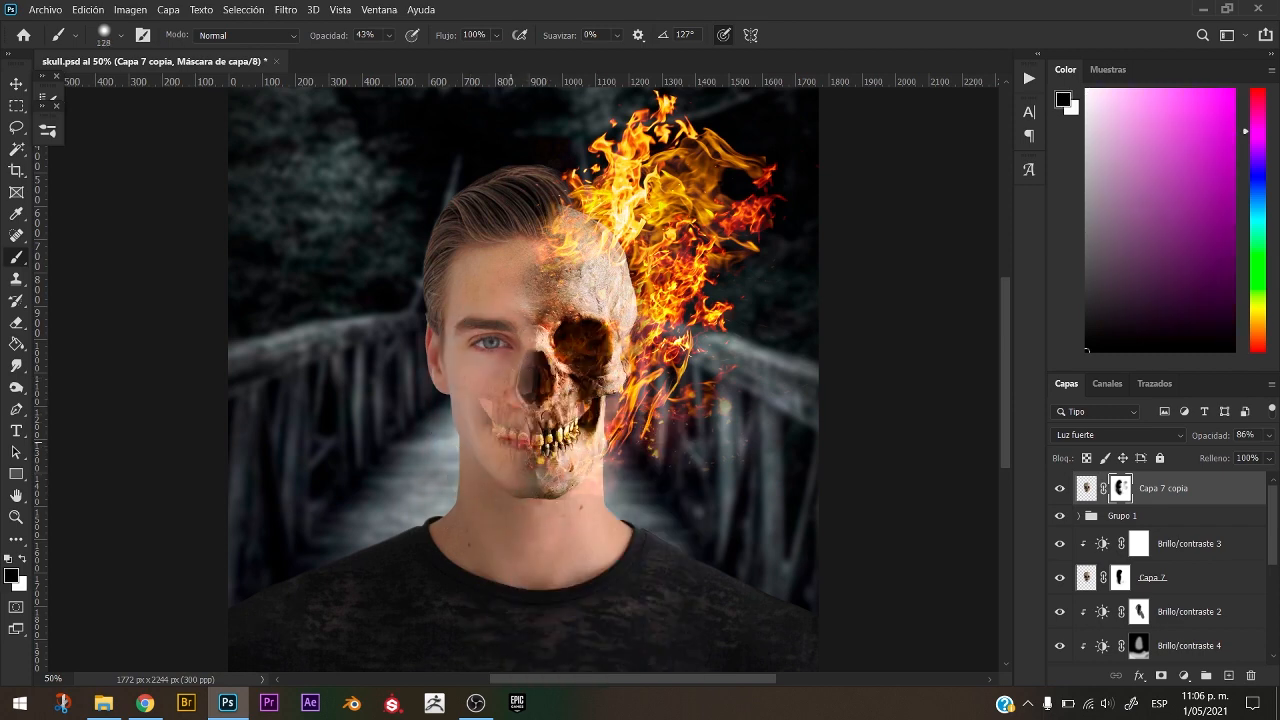
{"action": "left_click_drag", "start_coordinate": [525, 447], "coordinate": [520, 390]}
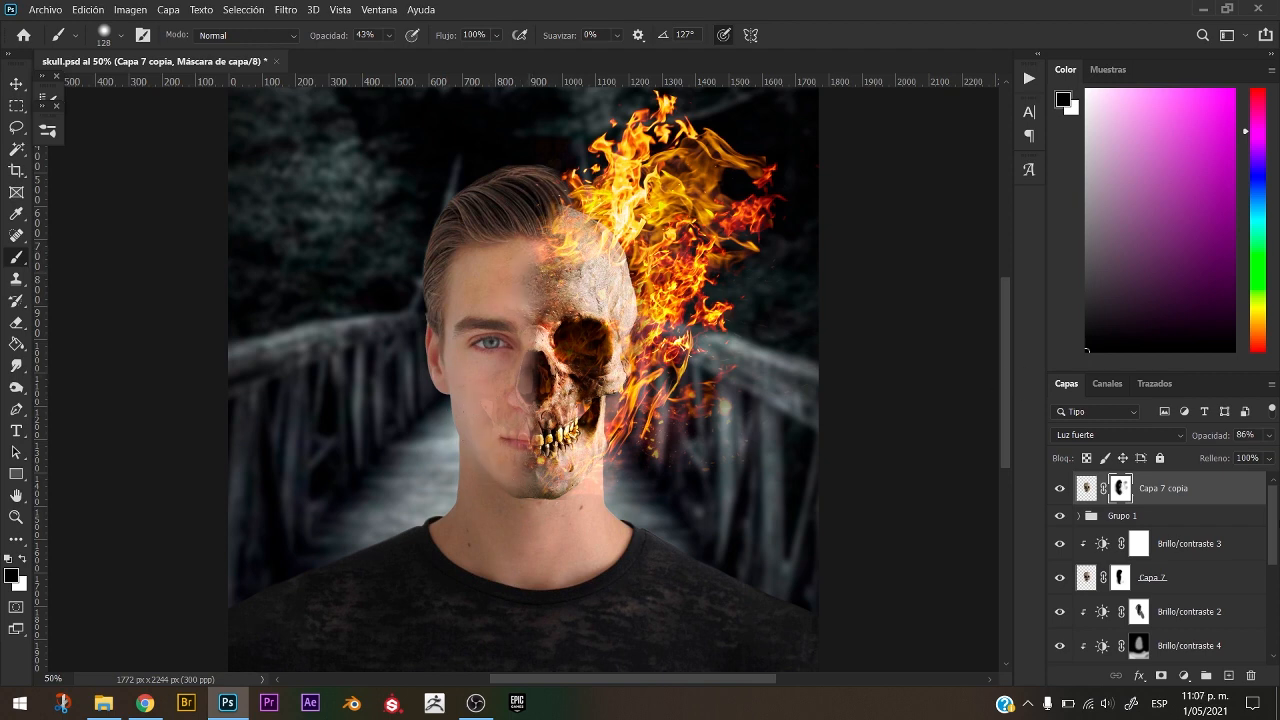
Darken the man's eyebrow on Capa 5 with a small Burn brush on midtones at 7% exposure.
{"action": "scroll", "coordinate": [1160, 560], "scroll_direction": "down", "scroll_amount": 5}
{"action": "left_click", "coordinate": [1150, 523]}
{"action": "key", "text": "o"}
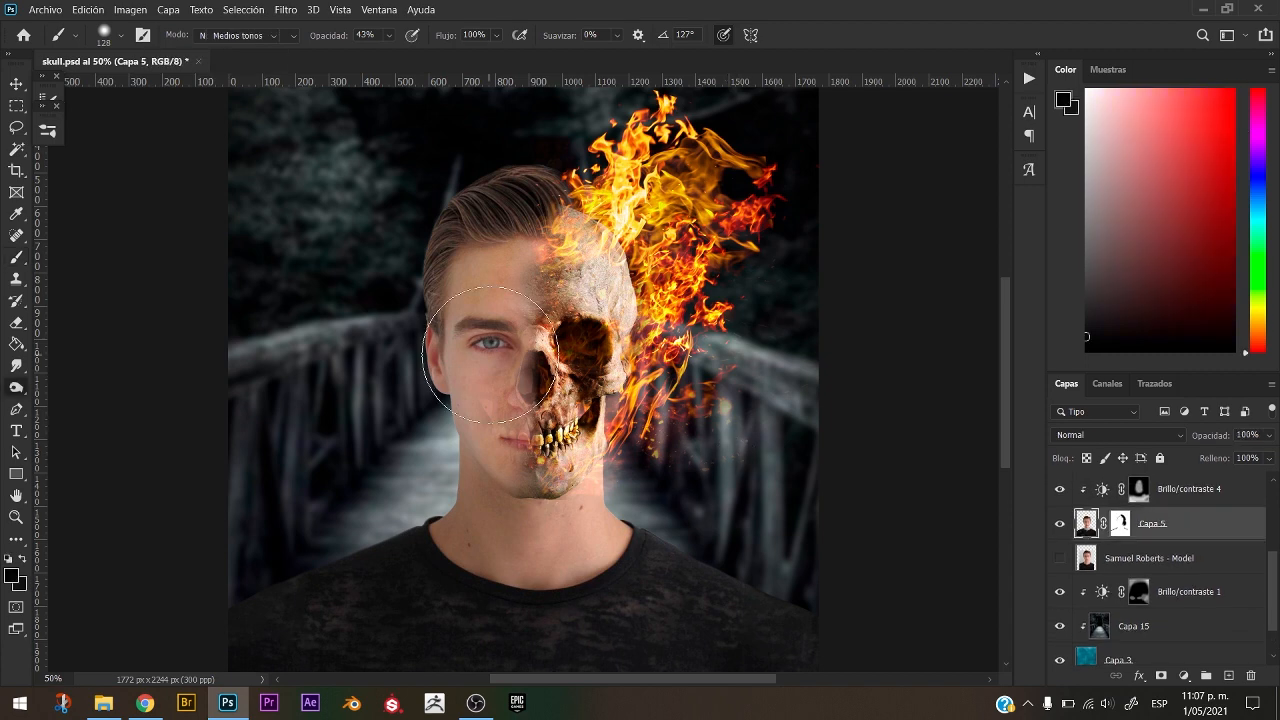
{"action": "right_click", "coordinate": [490, 355], "text": "alt"}
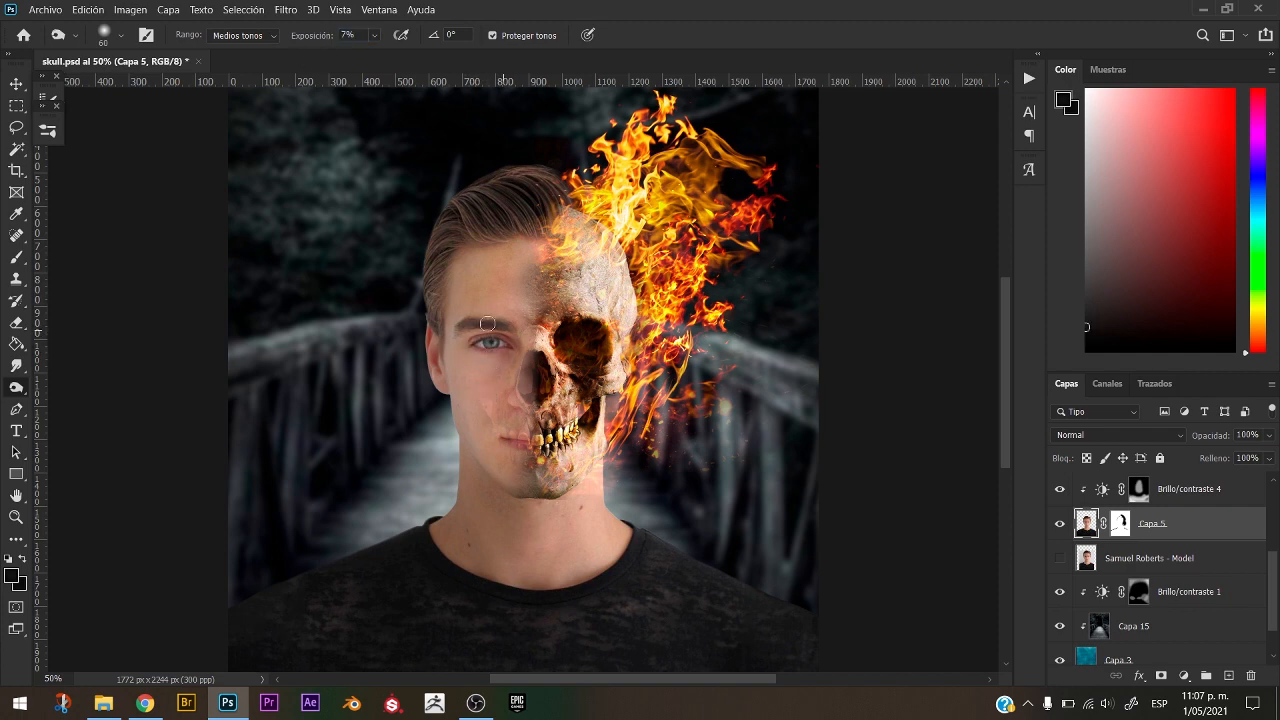
Lighten the man's eye on Capa 5 with a small Dodge brush on midtones at 65% exposure.
{"action": "right_click", "coordinate": [16, 387]}
{"action": "left_click", "coordinate": [90, 395]}
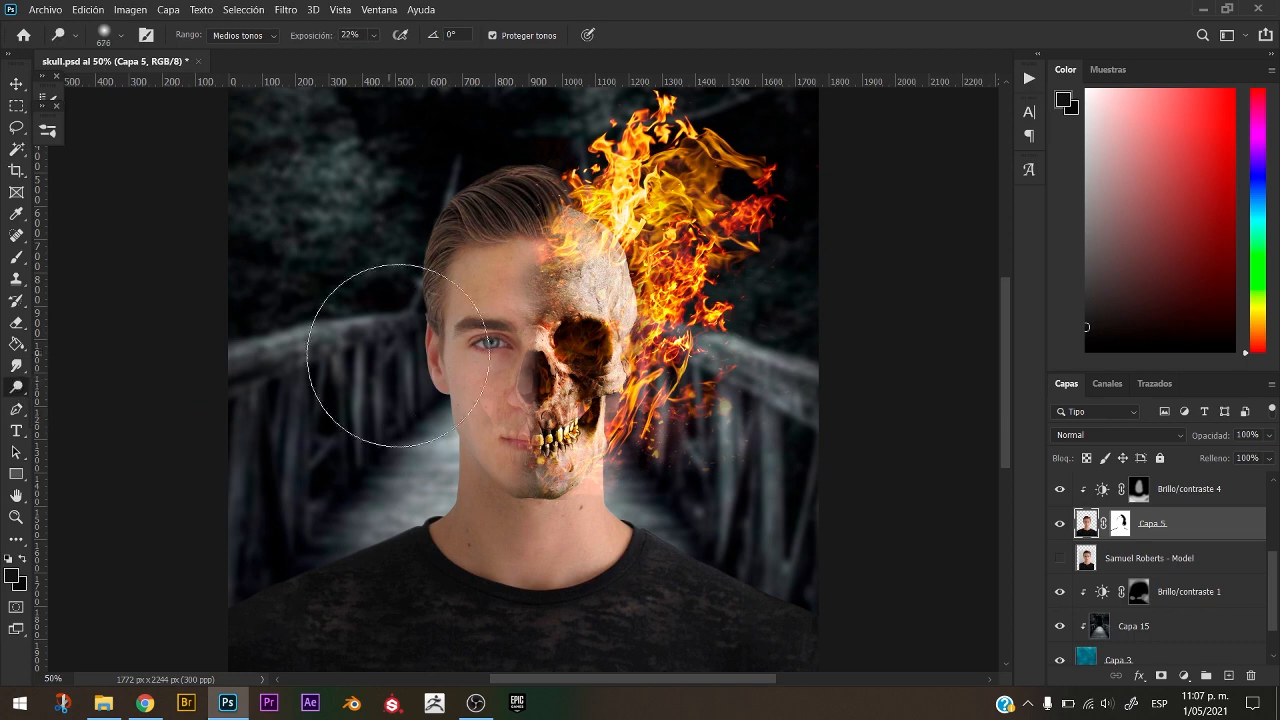
{"action": "right_click", "coordinate": [381, 356], "text": "alt"}
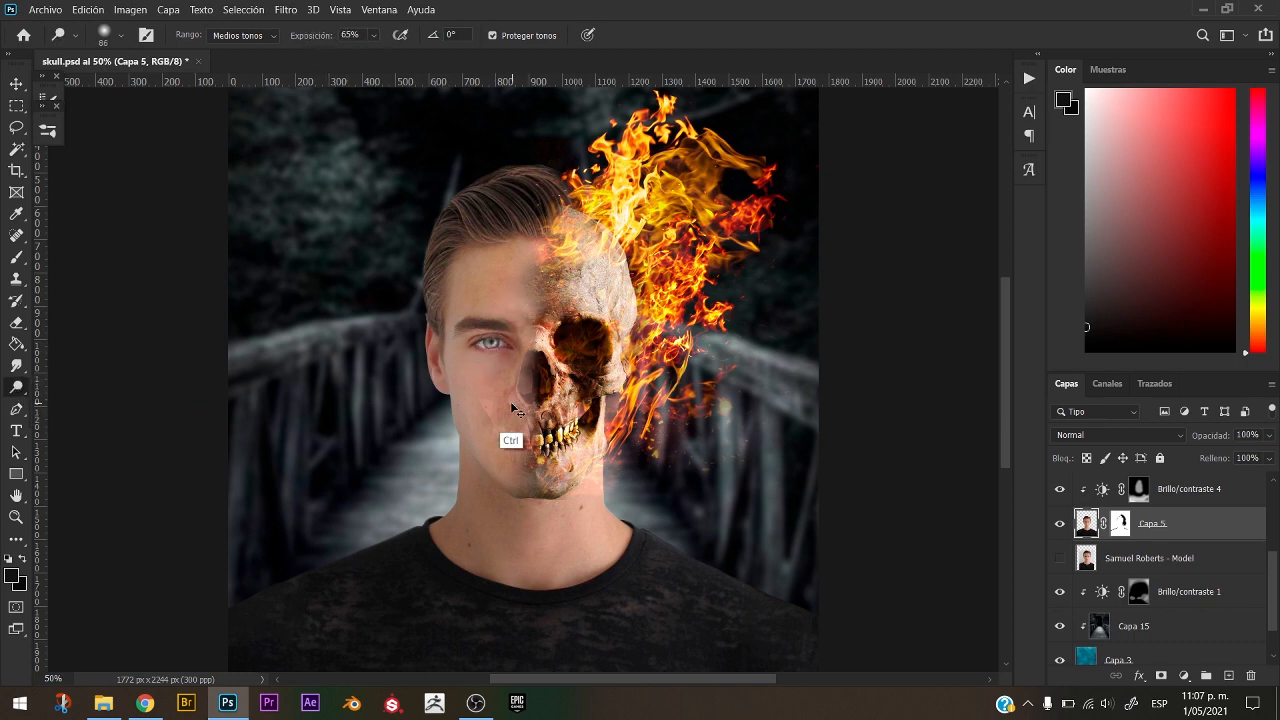
{"action": "key", "text": "ctrl+plus"}
{"action": "key", "text": "ctrl+plus"}
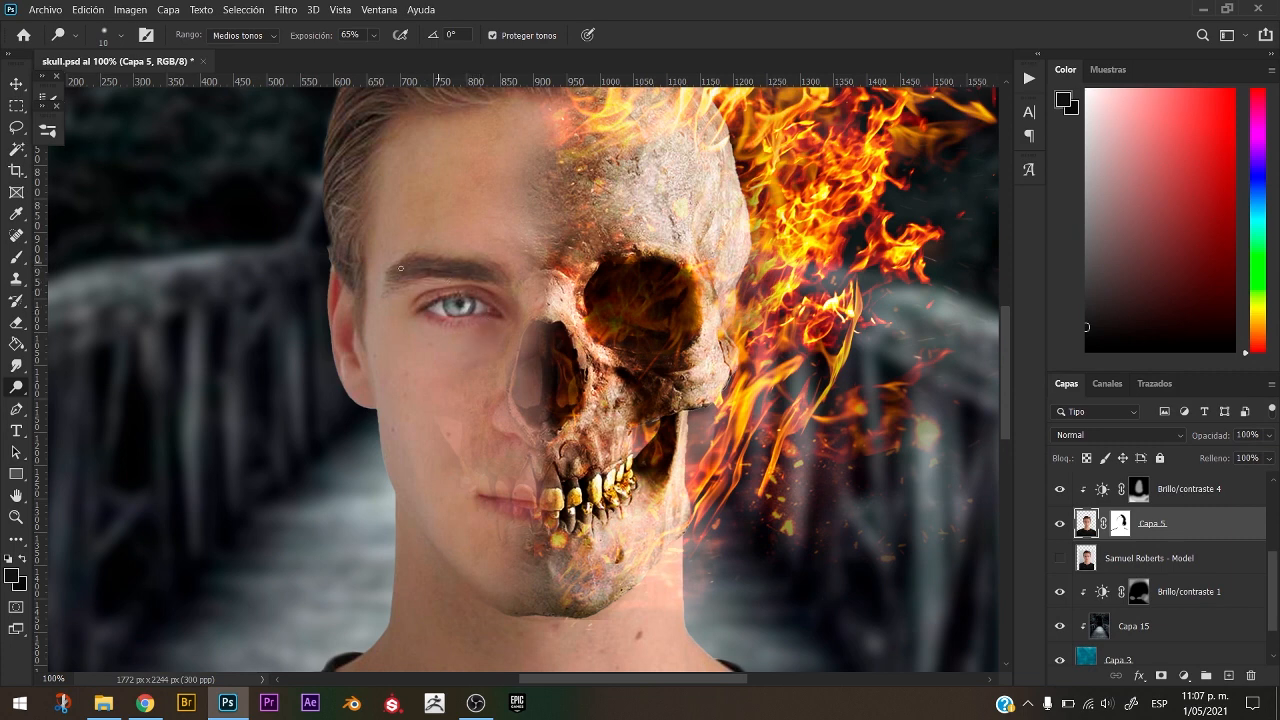
Burn the shadows beside the man's eye and on his cheek on Capa 5, using midtones at 7% exposure.
{"action": "right_click", "coordinate": [18, 392]}
{"action": "left_click", "coordinate": [88, 401]}
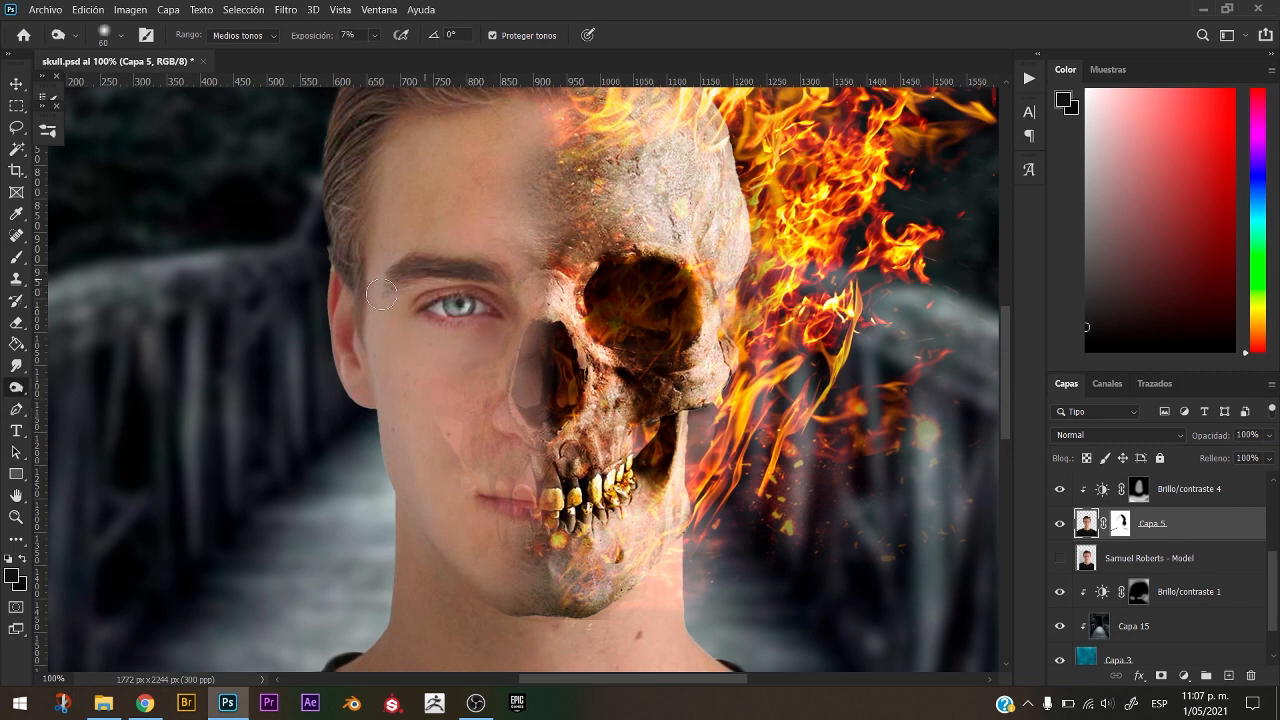
{"action": "mouse_move", "coordinate": [409, 348]}
{"action": "left_mouse_down"}
{"action": "mouse_move", "coordinate": [435, 356]}
{"action": "mouse_move", "coordinate": [424, 358]}
{"action": "left_mouse_up"}
Add a Brillo/contraste adjustment clipped to Capa 5 with brightness -79 and contrast 24.
{"action": "left_click", "coordinate": [1184, 675]}
{"action": "left_click", "coordinate": [1168, 440]}
{"action": "left_click_drag", "start_coordinate": [909, 283], "coordinate": [859, 283]}
{"action": "left_click_drag", "start_coordinate": [880, 313], "coordinate": [936, 313]}
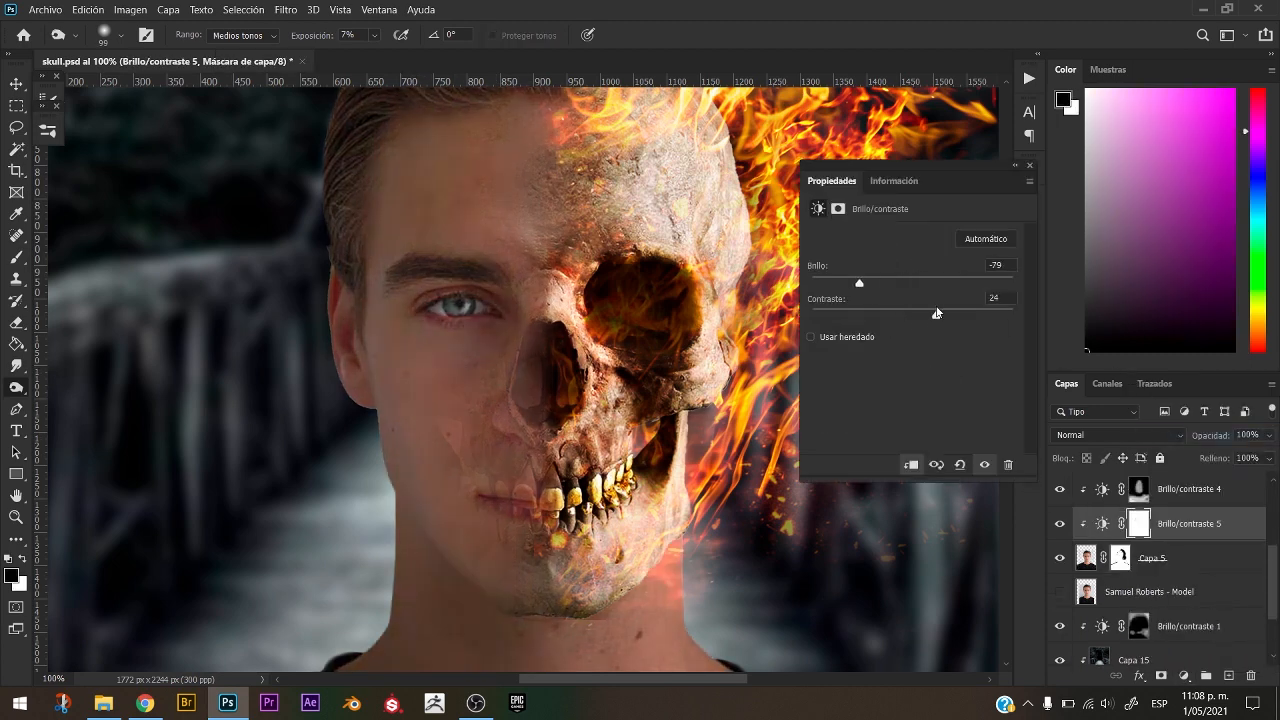
{"action": "left_click", "coordinate": [1029, 165]}
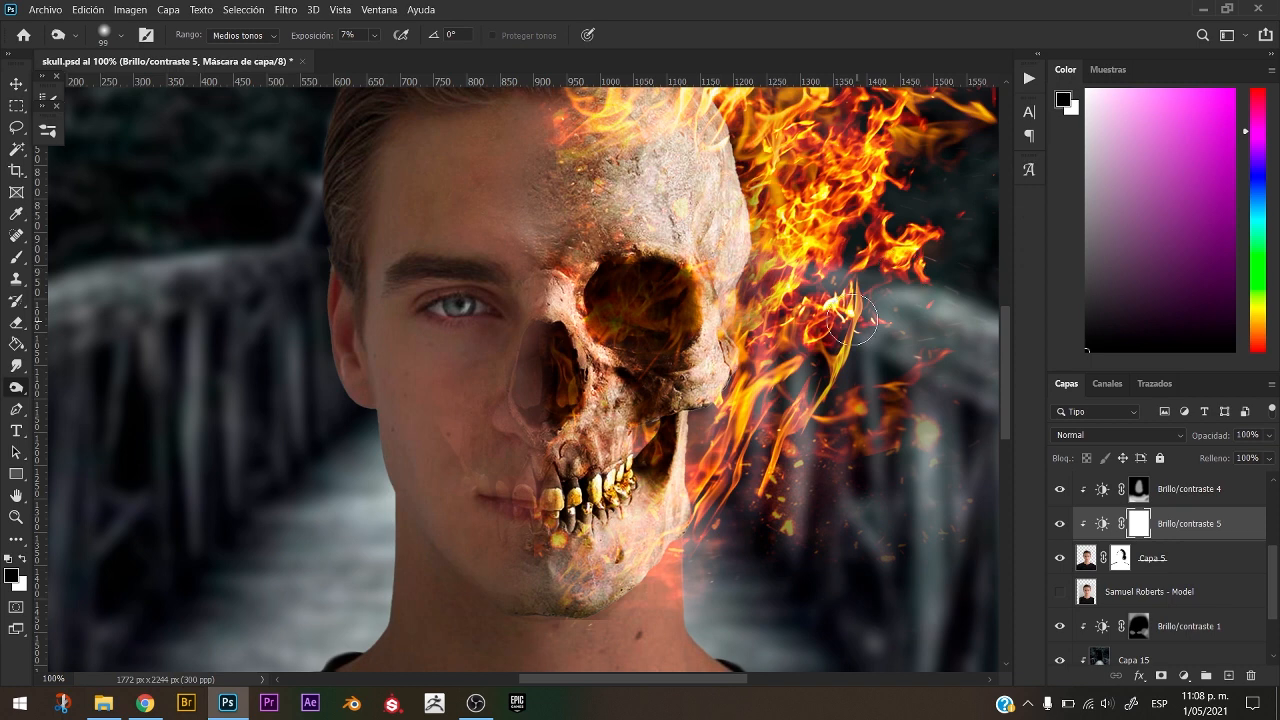
Invert the Brillo/contraste 5 mask and paint shadows along the man's jaw, cheek and brow with a soft, low-opacity white brush.
{"action": "key", "text": "ctrl+i"}
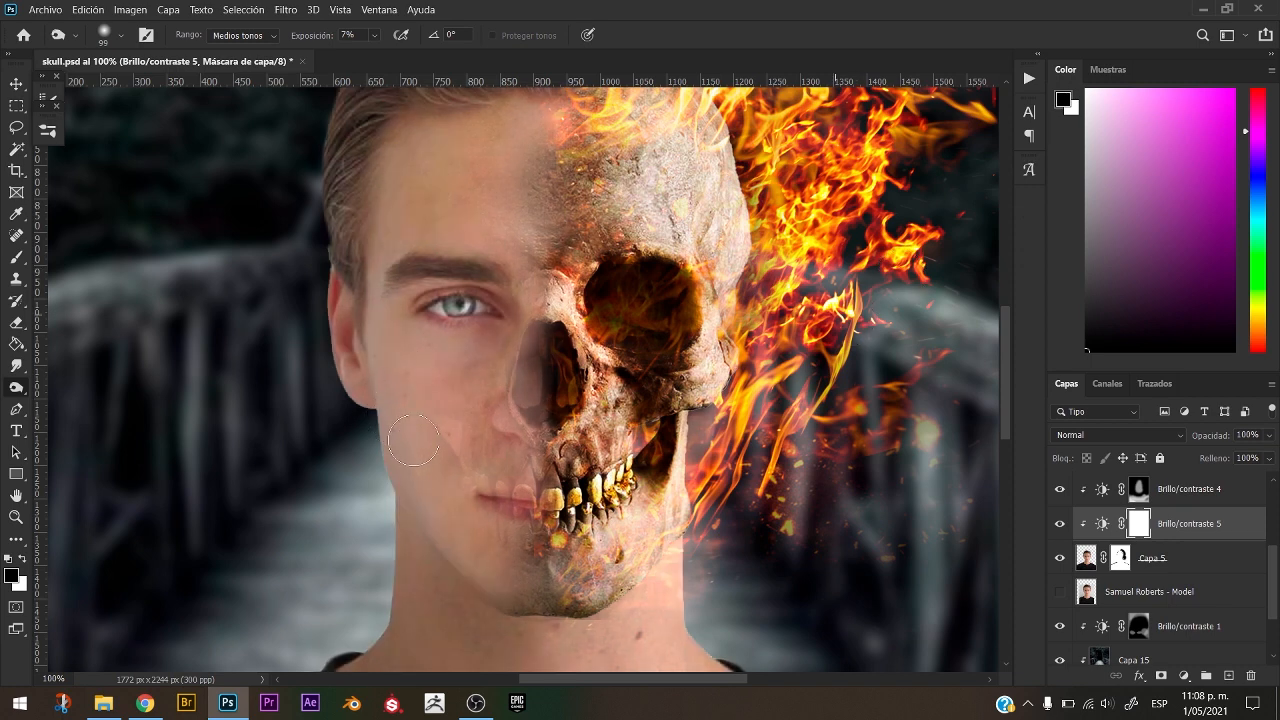
{"action": "key", "text": "b"}
{"action": "key", "text": "x"}
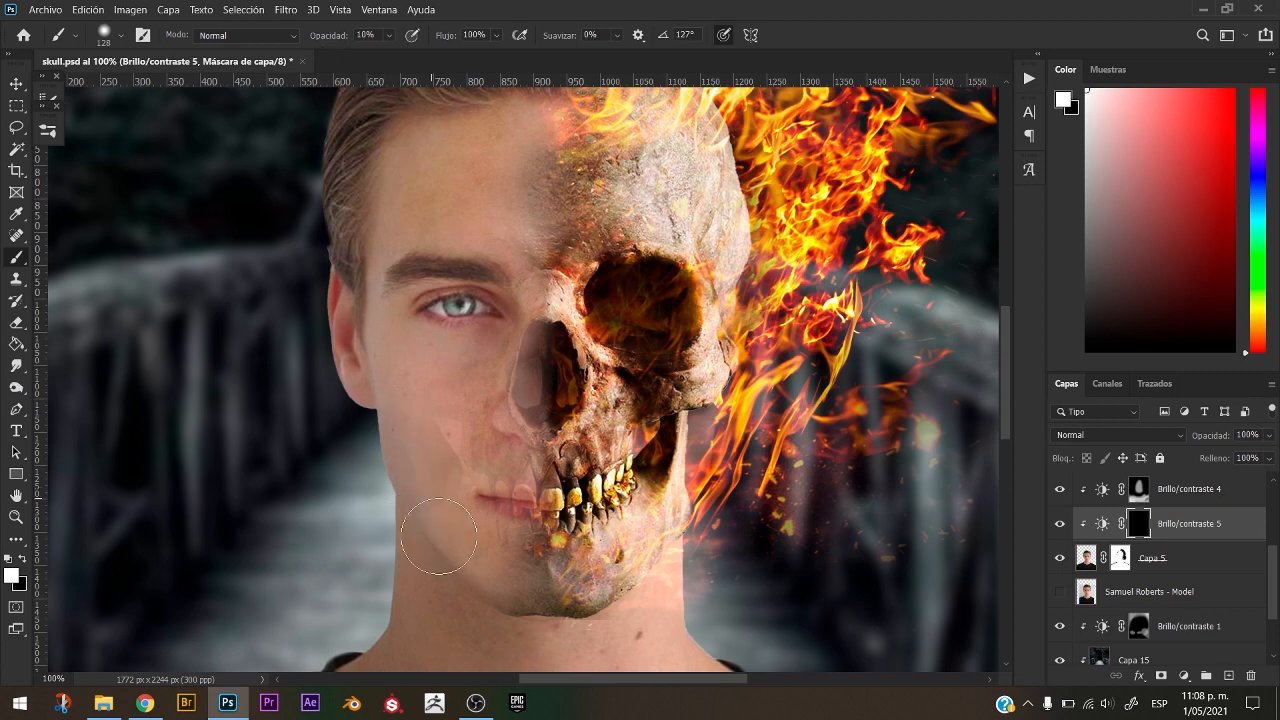
{"action": "mouse_move", "coordinate": [439, 536]}
{"action": "left_mouse_down"}
{"action": "mouse_move", "coordinate": [401, 436]}
{"action": "mouse_move", "coordinate": [433, 473]}
{"action": "mouse_move", "coordinate": [430, 527]}
{"action": "left_mouse_up"}
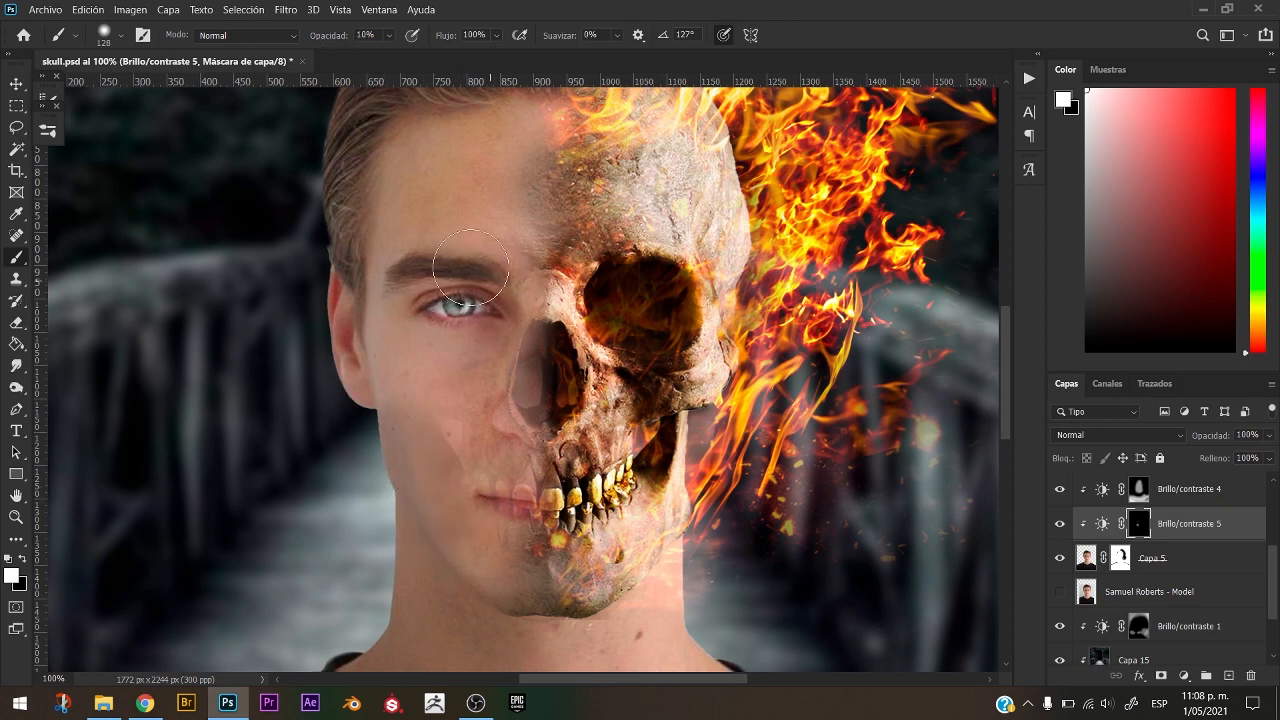
{"action": "left_click_drag", "start_coordinate": [453, 287], "coordinate": [427, 286]}
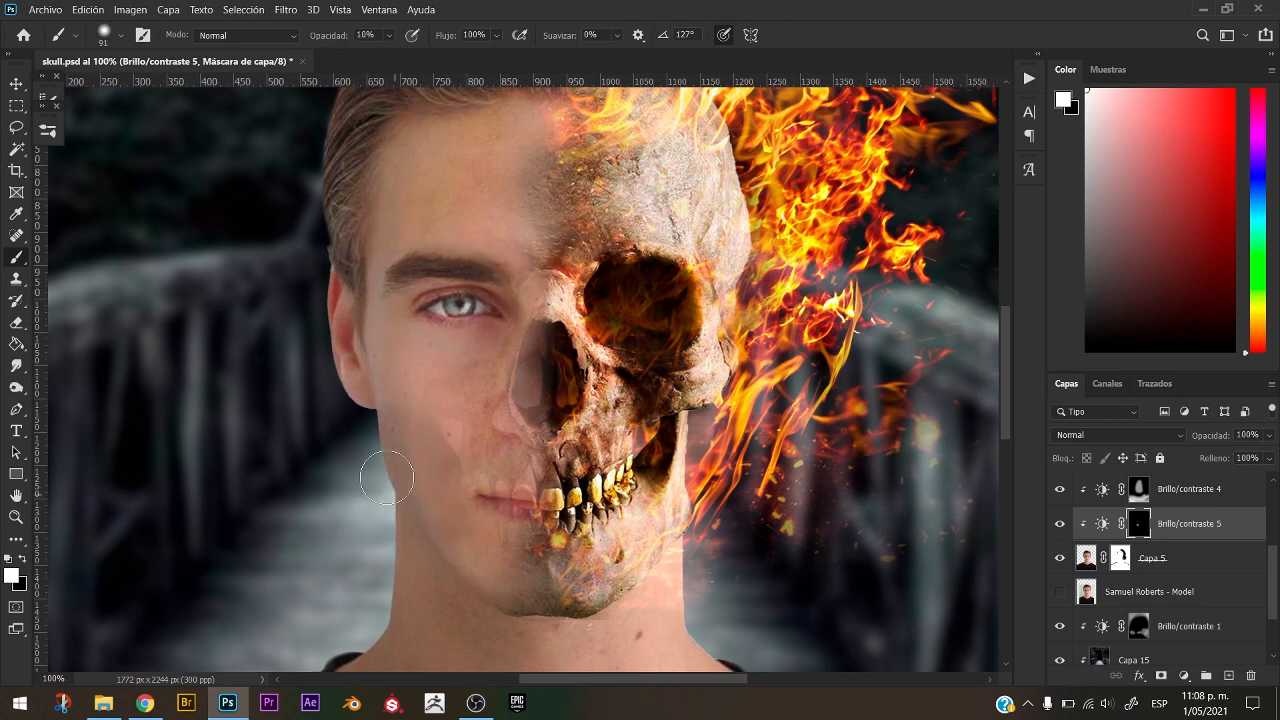
{"action": "key", "text": "ctrl+minus"}
{"action": "key", "text": "ctrl+minus"}
{"action": "left_click_drag", "start_coordinate": [432, 432], "coordinate": [470, 432]}
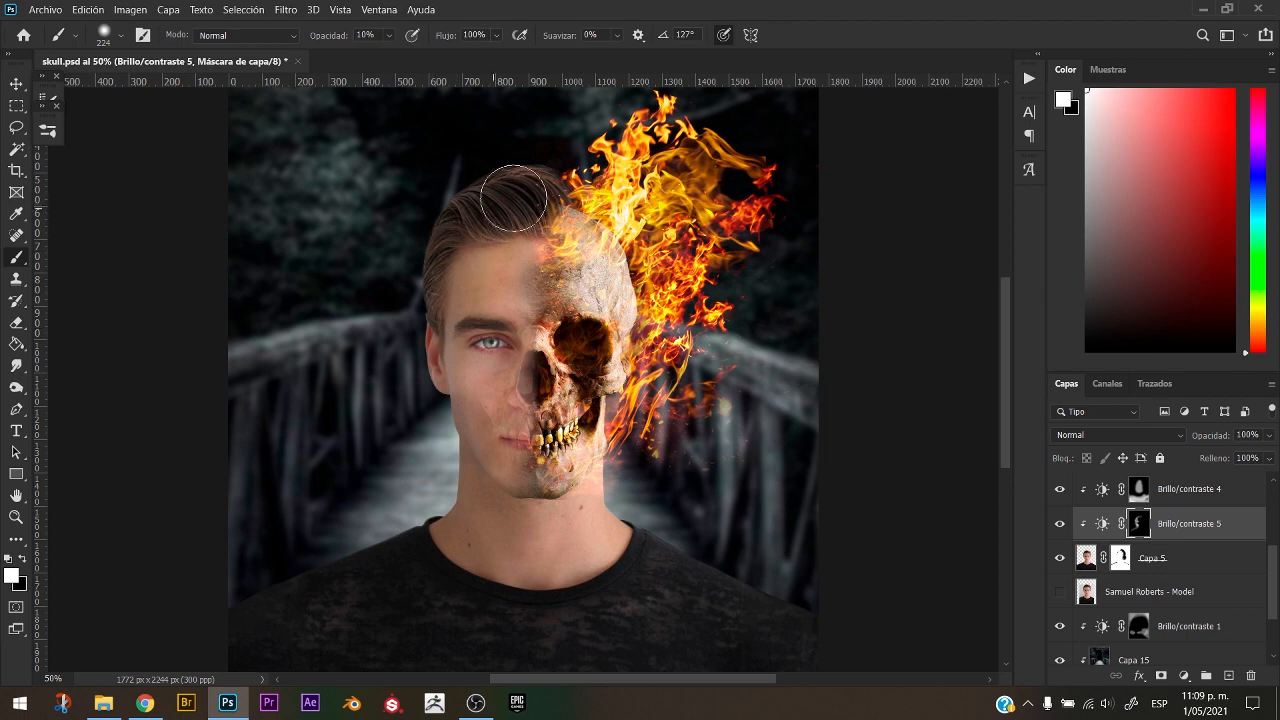
Add an Equilibrio de color adjustment clipped to Capa 5, shifting the midtones towards red, magenta and yellow.
{"action": "left_click", "coordinate": [1184, 676]}
{"action": "left_click", "coordinate": [1171, 574]}
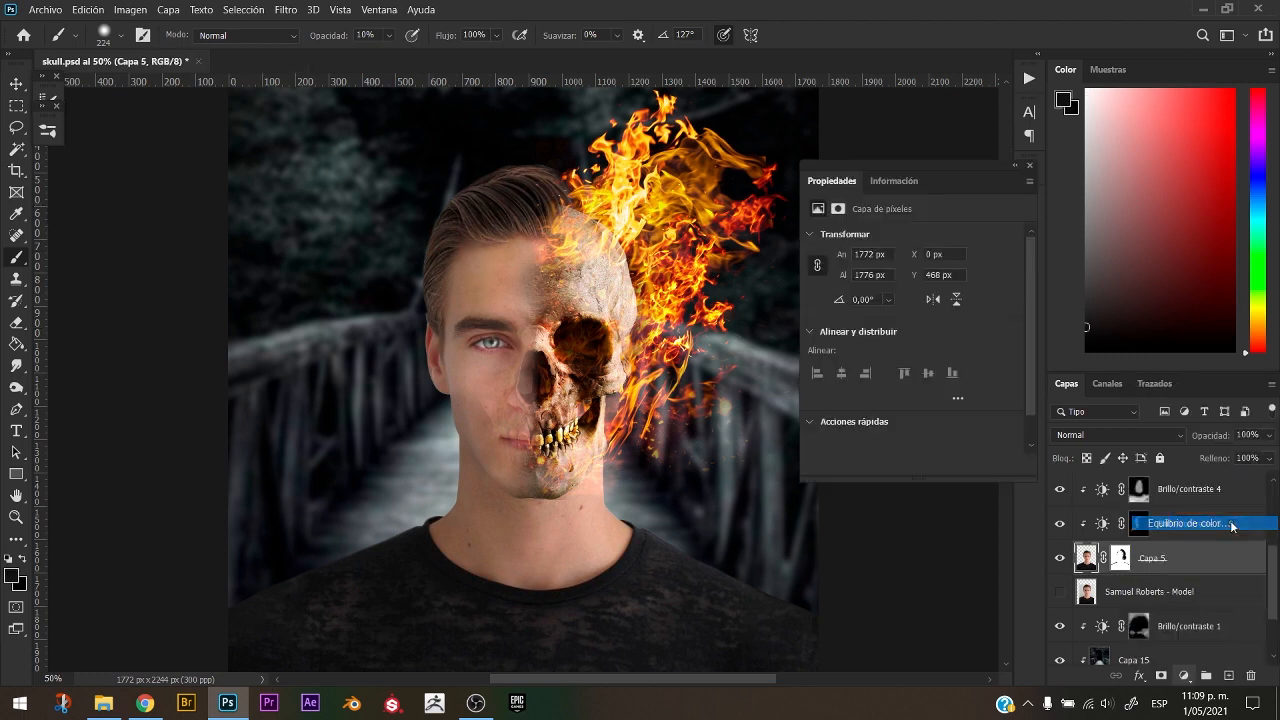
{"action": "left_click_drag", "start_coordinate": [872, 325], "coordinate": [868, 325]}
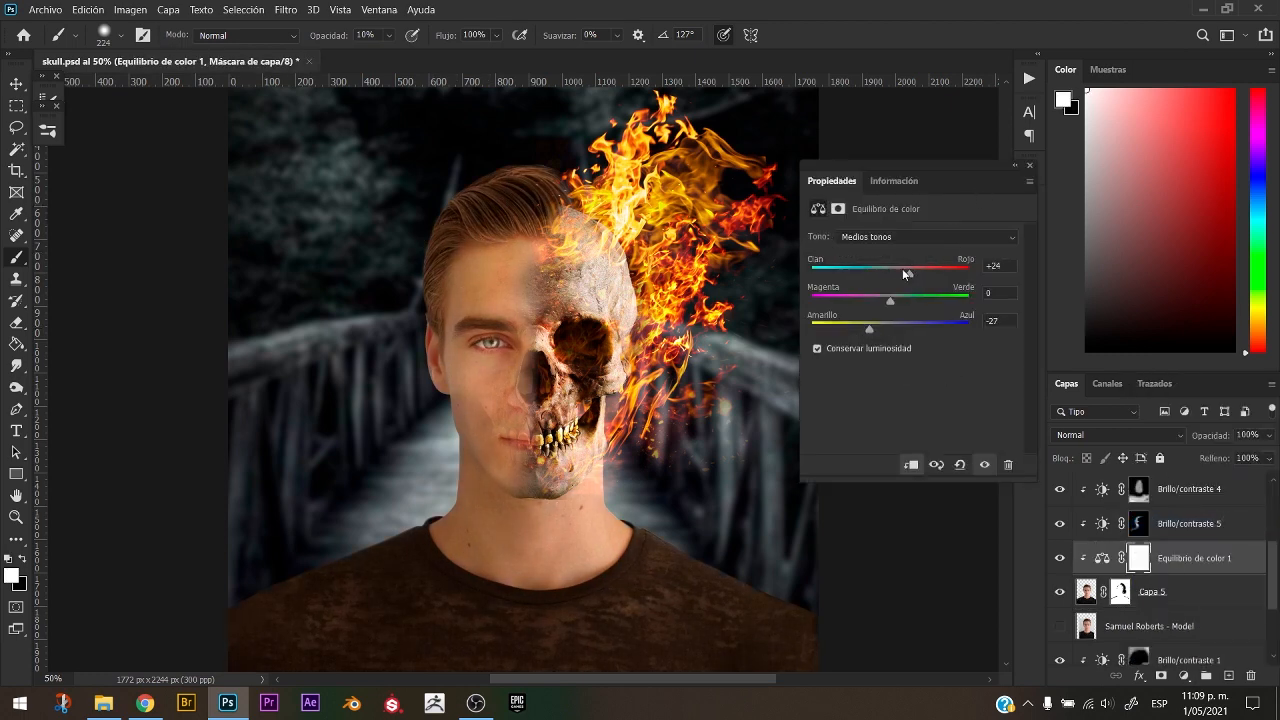
{"action": "left_click_drag", "start_coordinate": [909, 270], "coordinate": [883, 294]}
{"action": "left_click", "coordinate": [1030, 166]}
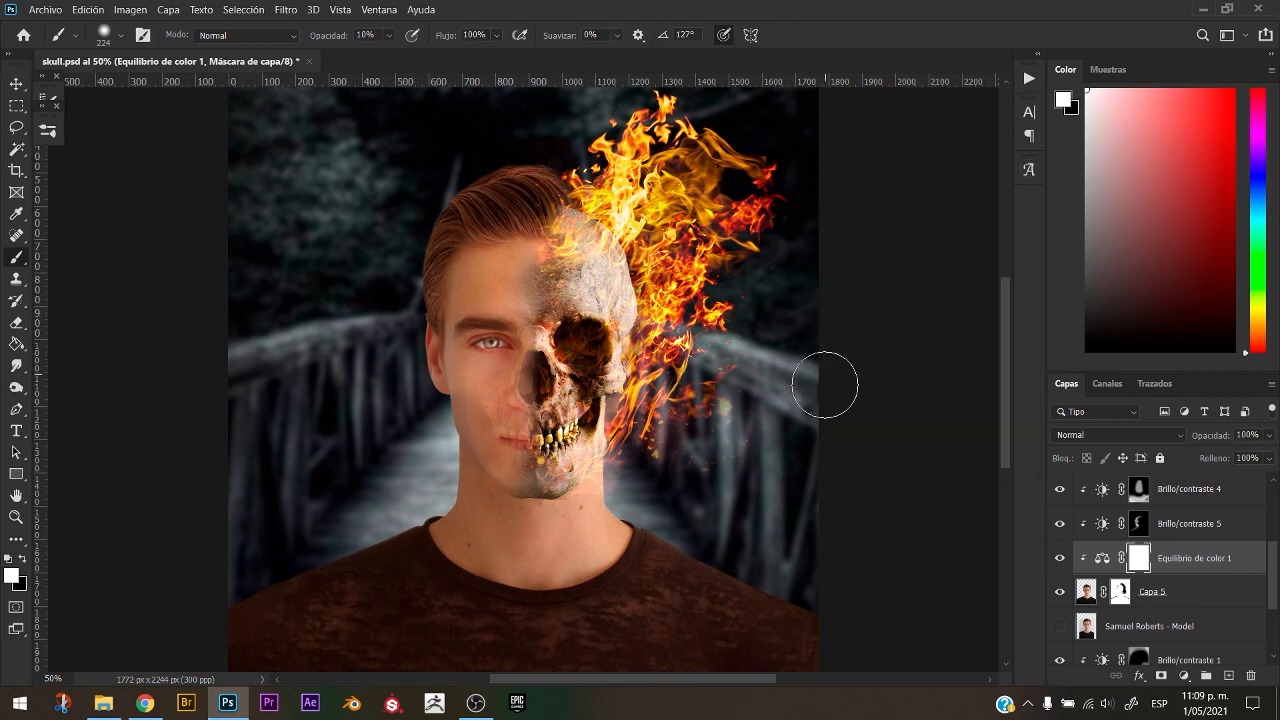
Invert the Equilibrio de color 1 mask and paint the warm tint onto the face, neck and flame-side shoulder in white at 26% opacity.
{"action": "key", "text": "ctrl+i"}
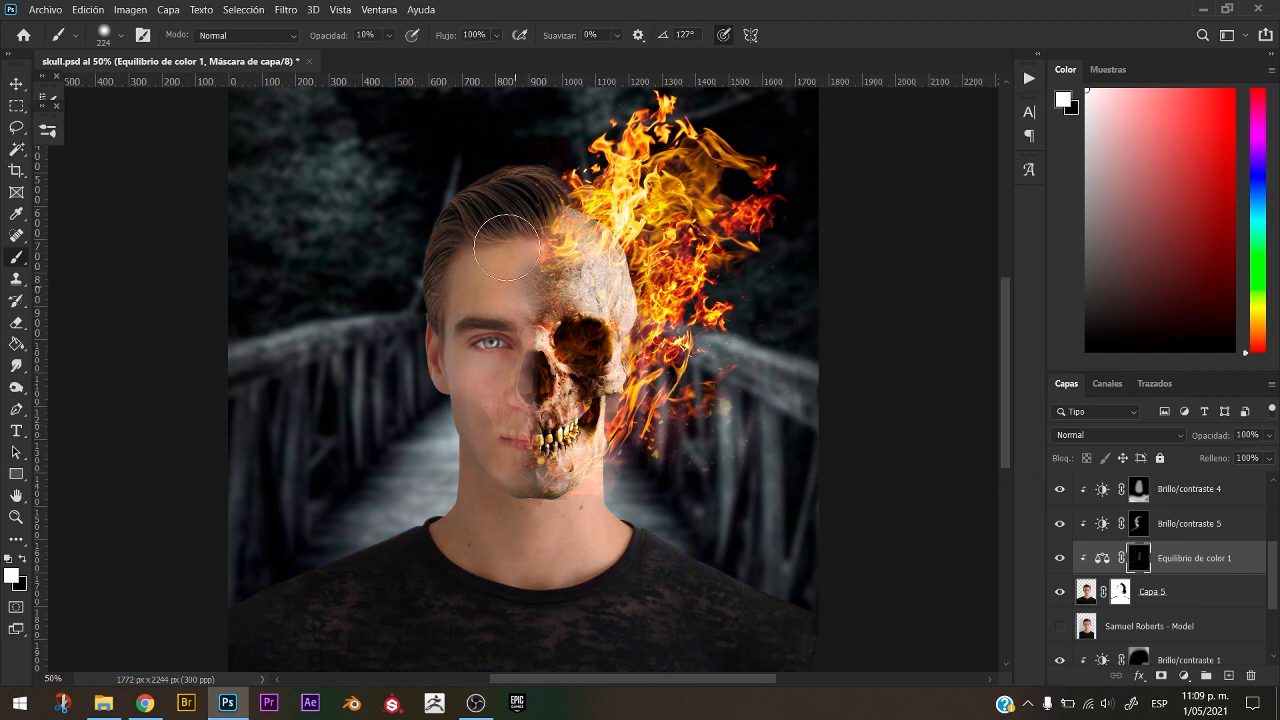
{"action": "mouse_move", "coordinate": [537, 352]}
{"action": "left_mouse_down"}
{"action": "mouse_move", "coordinate": [555, 253]}
{"action": "mouse_move", "coordinate": [541, 427]}
{"action": "mouse_move", "coordinate": [530, 369]}
{"action": "mouse_move", "coordinate": [481, 327]}
{"action": "left_mouse_up"}
{"action": "left_click_drag", "start_coordinate": [331, 35], "coordinate": [342, 35]}
{"action": "left_click_drag", "start_coordinate": [503, 280], "coordinate": [530, 283]}
{"action": "left_click_drag", "start_coordinate": [606, 540], "coordinate": [682, 560]}
{"action": "key", "text": "ctrl+minus"}
{"action": "left_click_drag", "start_coordinate": [663, 500], "coordinate": [700, 470]}
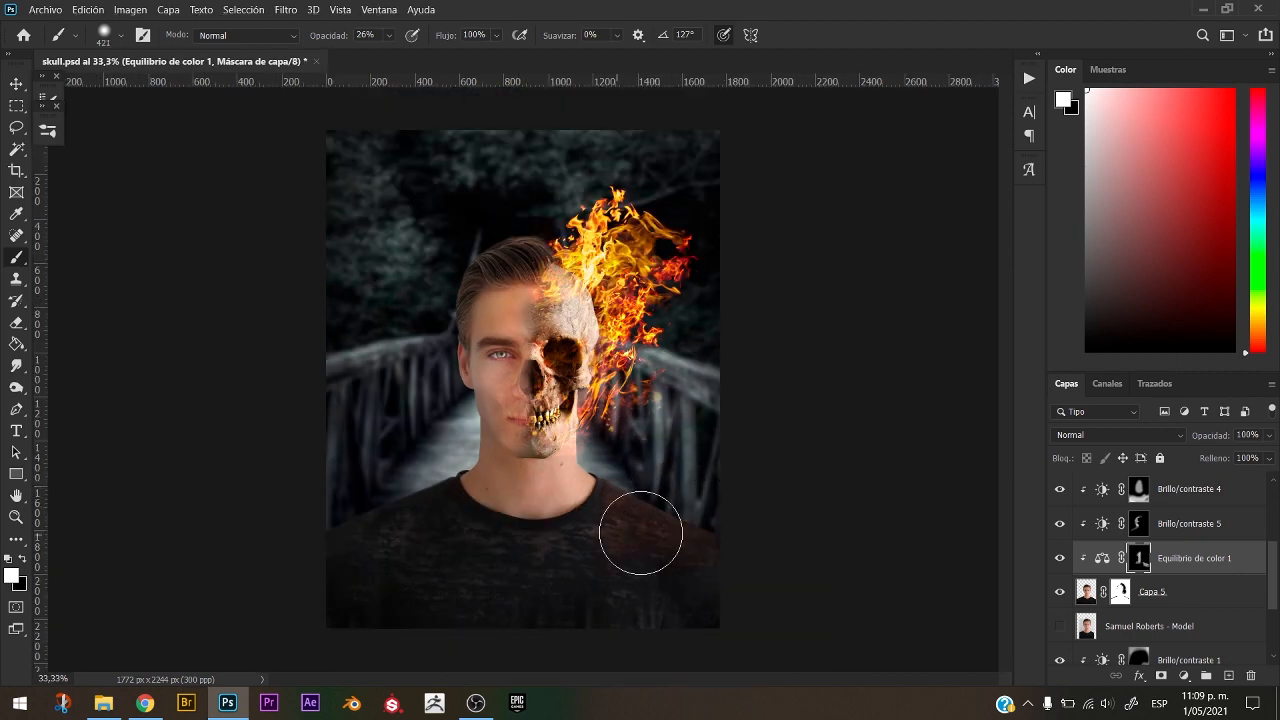
Refine the Equilibrio de color 1 mask at 26% opacity, removing the tint from the eye and adding it to the hair.
{"action": "key", "text": "x"}
{"action": "scroll", "coordinate": [573, 279], "scroll_direction": "up", "scroll_amount": 2}
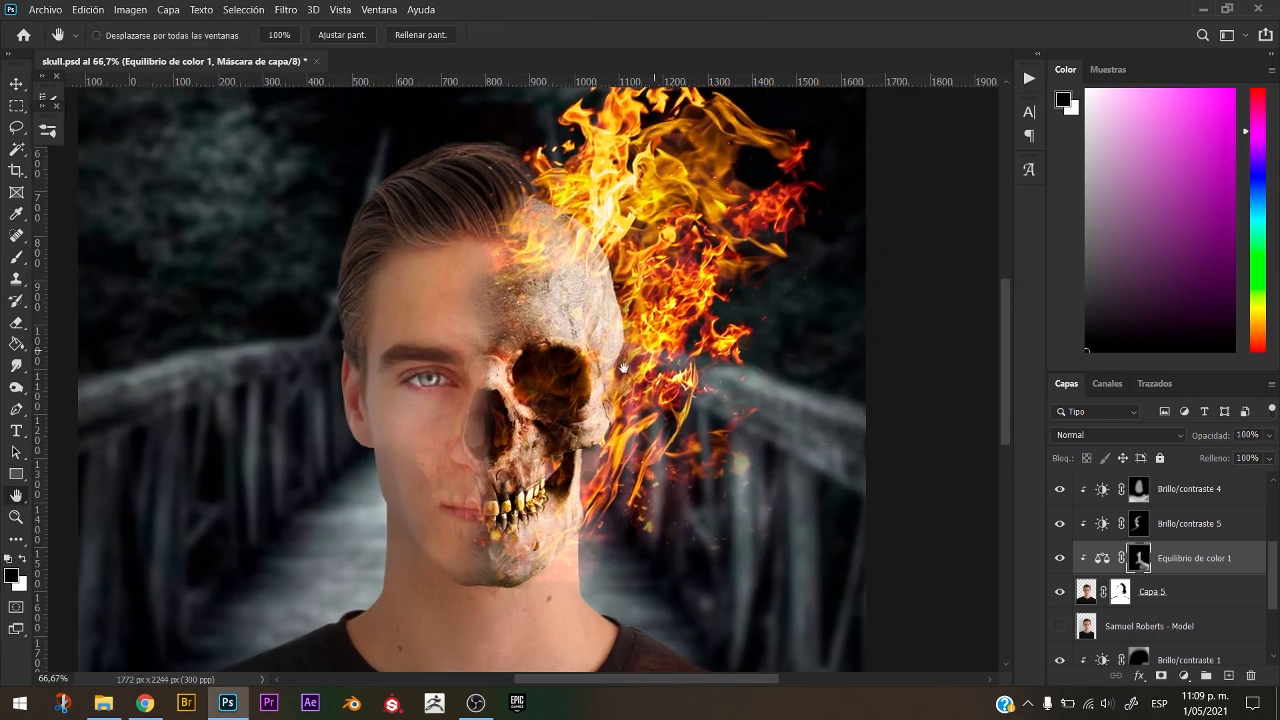
{"action": "left_click_drag", "start_coordinate": [460, 357], "coordinate": [394, 366]}
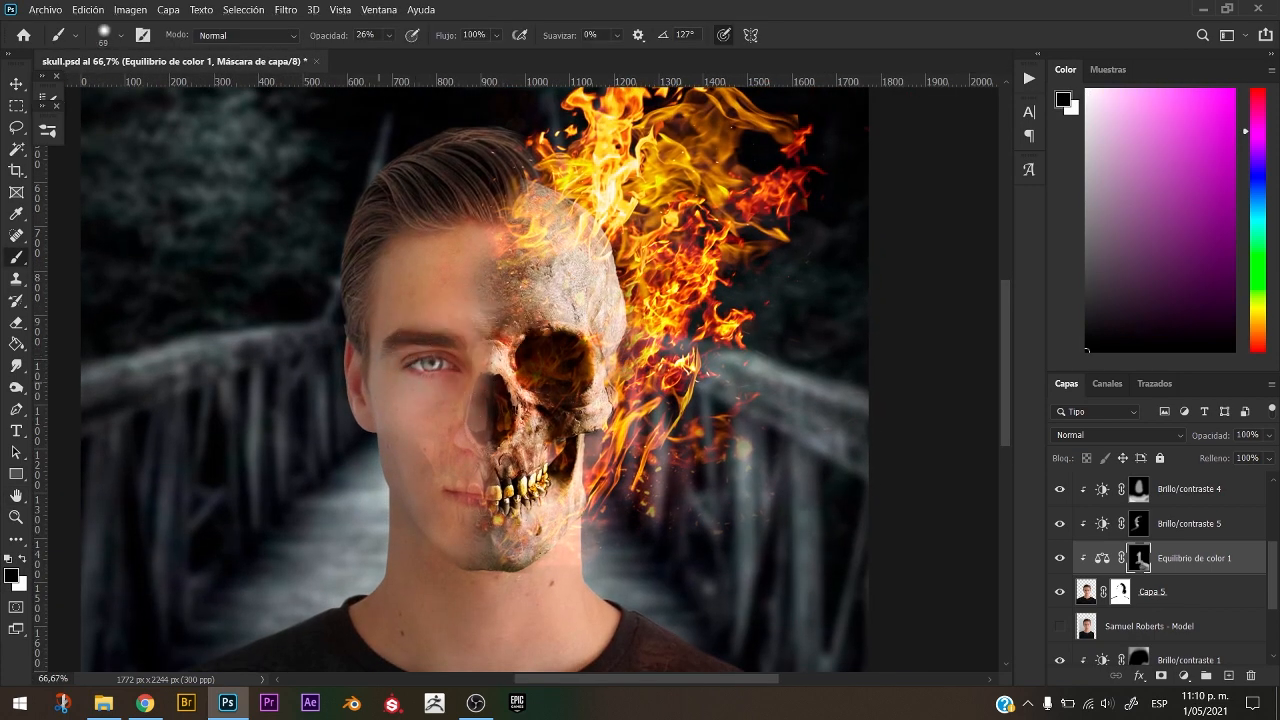
{"action": "key", "text": "x"}
{"action": "left_click_drag", "start_coordinate": [487, 155], "coordinate": [535, 157]}
{"action": "left_click_drag", "start_coordinate": [428, 238], "coordinate": [433, 238]}
{"action": "key", "text": "x"}
{"action": "left_click_drag", "start_coordinate": [475, 460], "coordinate": [456, 460]}
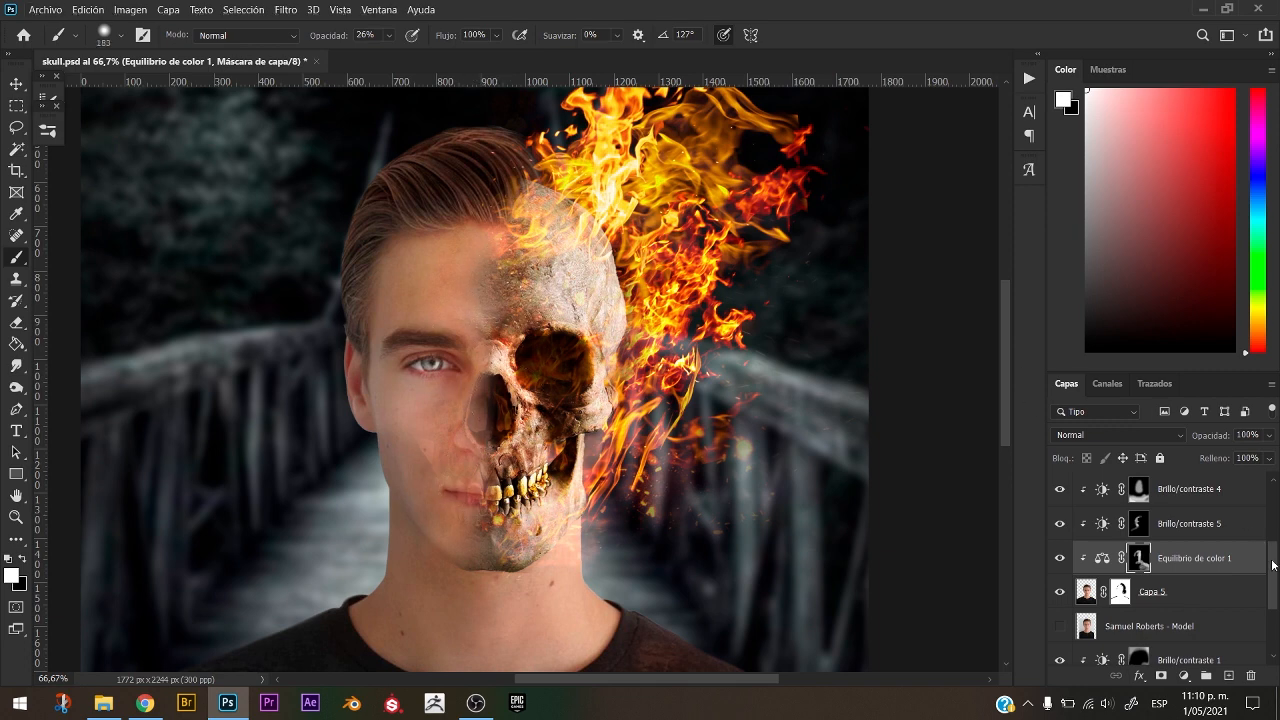
Soften the skull's edge on the forehead by painting the Capa 7 copia mask with a soft black brush at 26% opacity.
{"action": "left_click_drag", "start_coordinate": [1272, 563], "coordinate": [1271, 500]}
{"action": "left_click", "coordinate": [1121, 489]}
{"action": "key", "text": "x"}
{"action": "left_click_drag", "start_coordinate": [455, 255], "coordinate": [467, 288]}
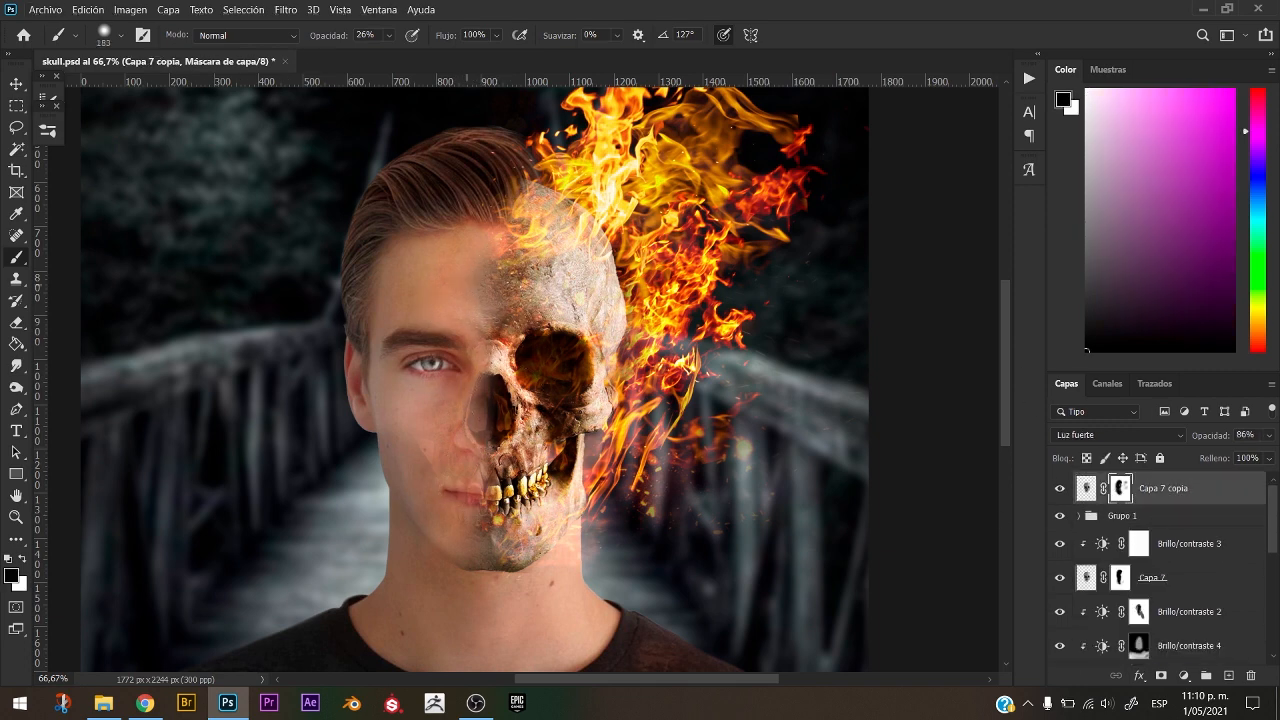
Switch to the Capa 5 layer mask and set the brush to white at 100% opacity.
{"action": "key", "text": "0"}
{"action": "scroll", "coordinate": [1149, 592], "scroll_direction": "down", "scroll_amount": 5}
{"action": "left_click", "coordinate": [1120, 565]}
{"action": "key", "text": "x"}
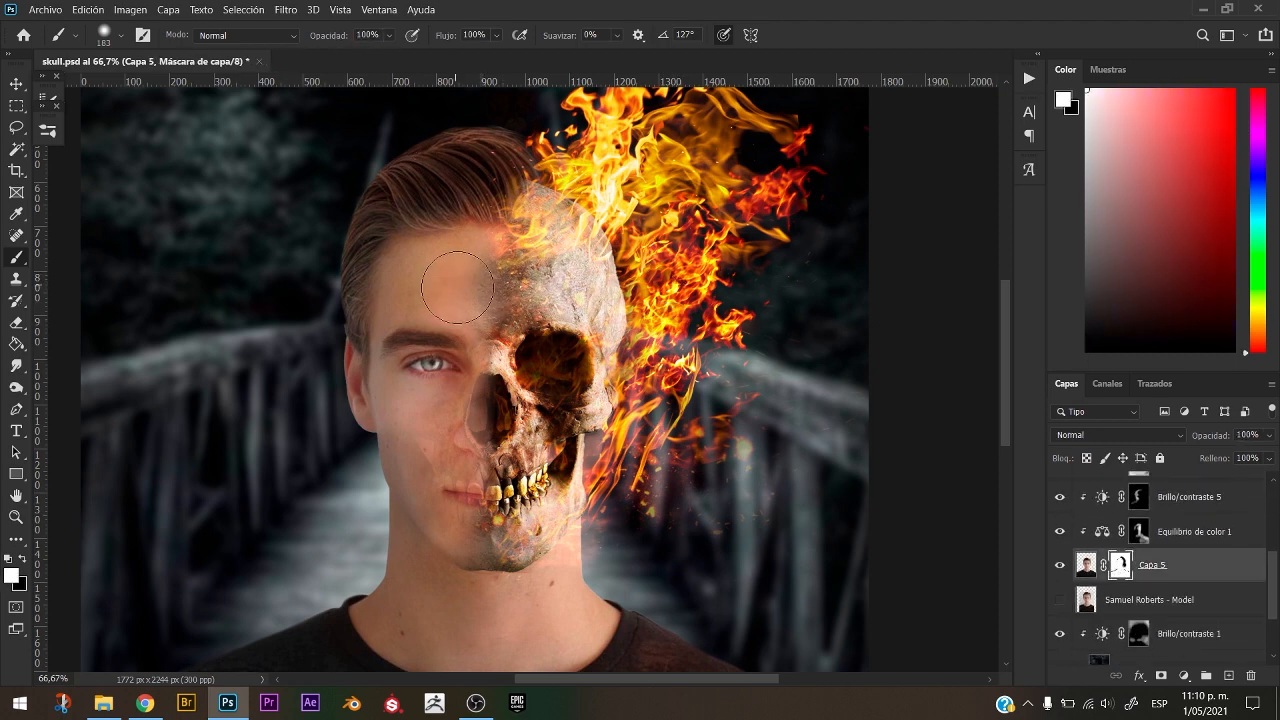
{"action": "scroll", "coordinate": [1275, 572], "scroll_direction": "down", "scroll_amount": 1}
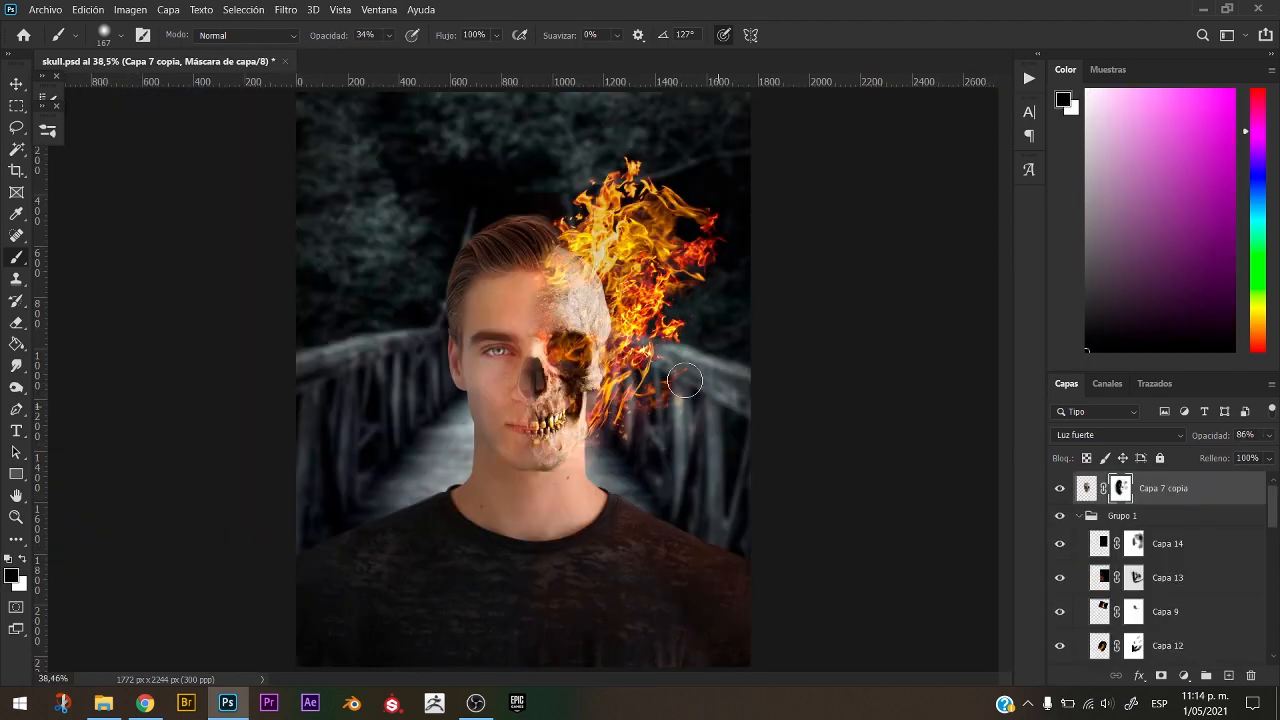
Adjust the Capa 7 copia mask over the eye socket at 34% opacity, alternating black and white to balance the flames inside it.
{"action": "left_click", "coordinate": [1083, 486]}
{"action": "left_click", "coordinate": [1120, 488]}
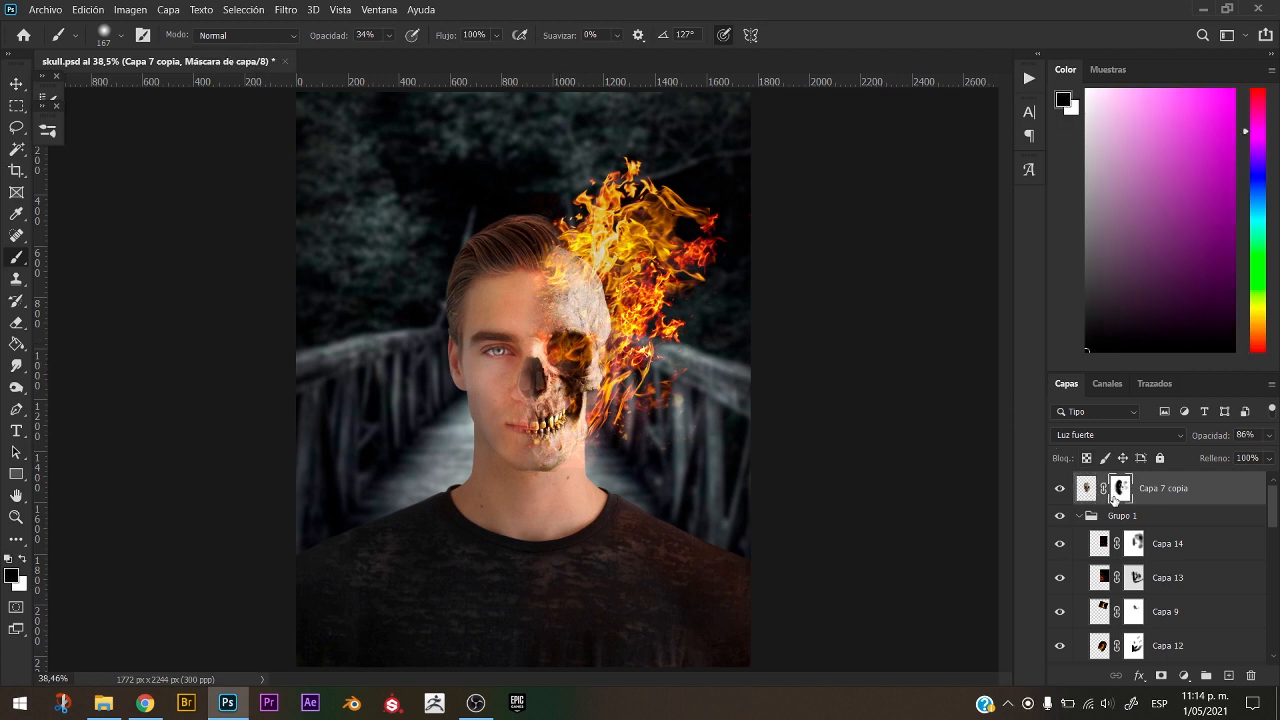
{"action": "key", "text": "x"}
{"action": "key", "text": "x"}
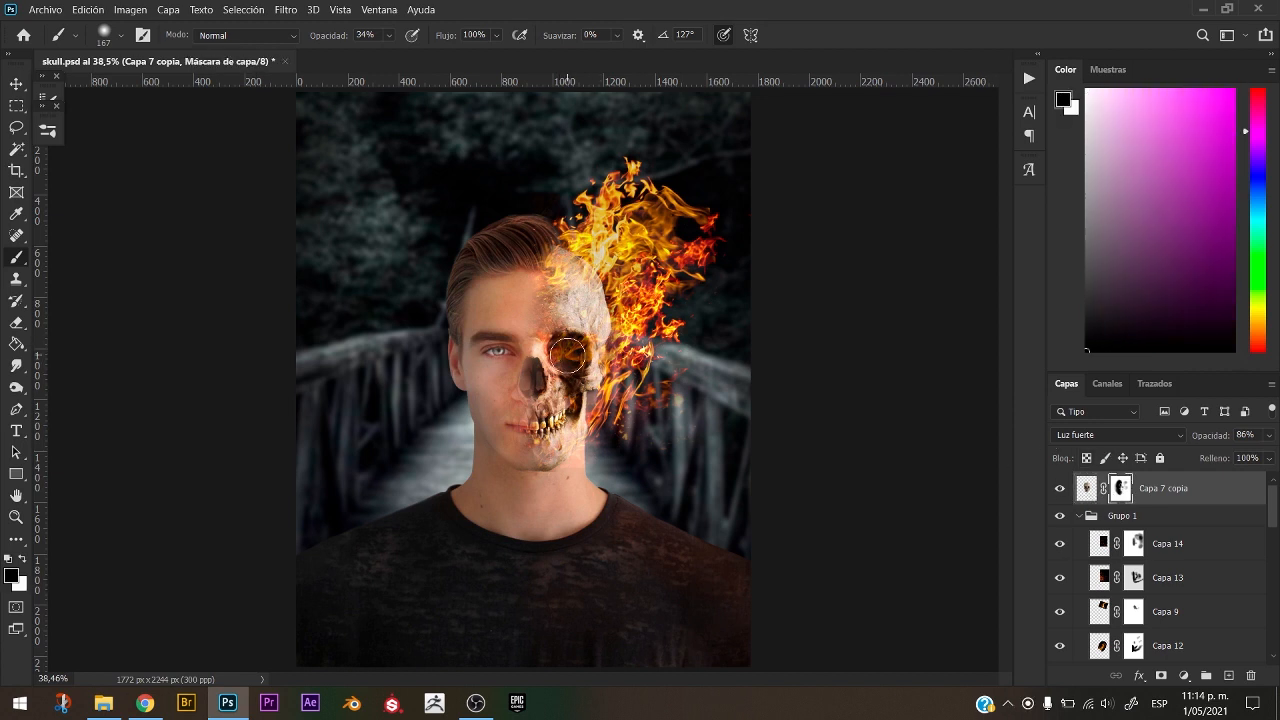
{"action": "key", "text": "x"}
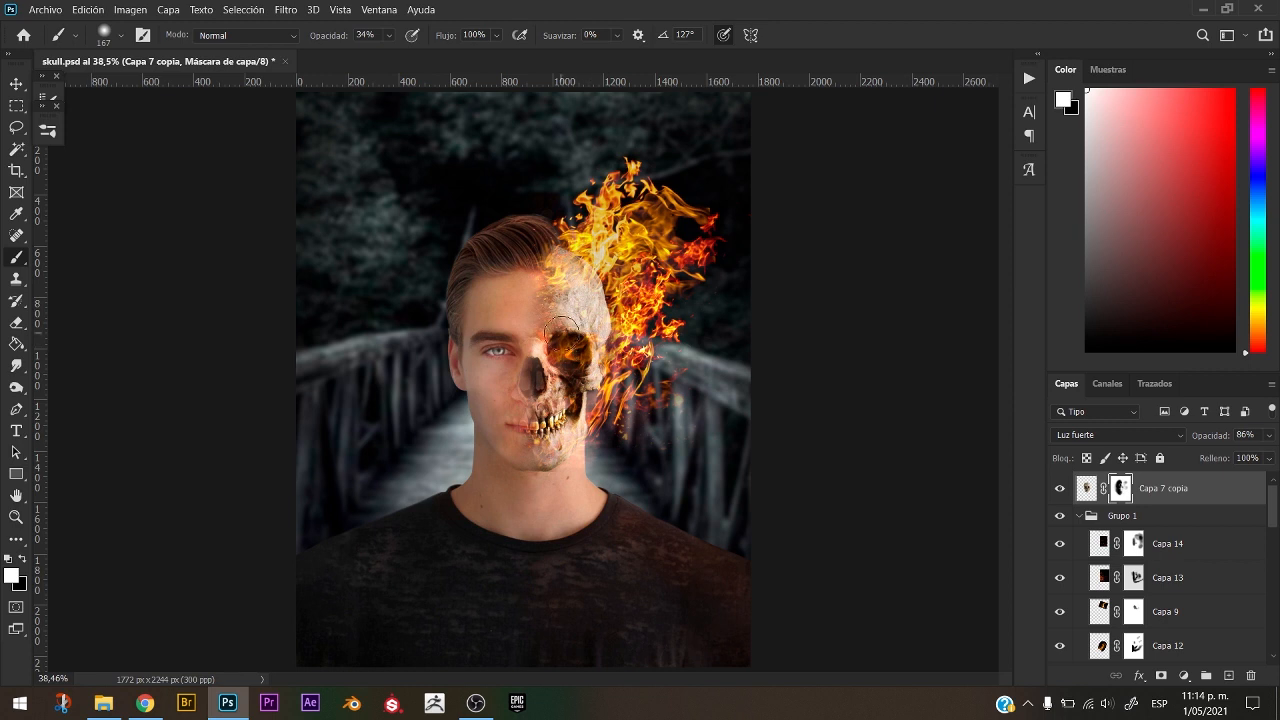
{"action": "key", "text": "x"}
{"action": "key", "text": "x"}
{"action": "left_click_drag", "start_coordinate": [571, 351], "coordinate": [572, 357]}
{"action": "key", "text": "x"}
{"action": "key", "text": "x"}
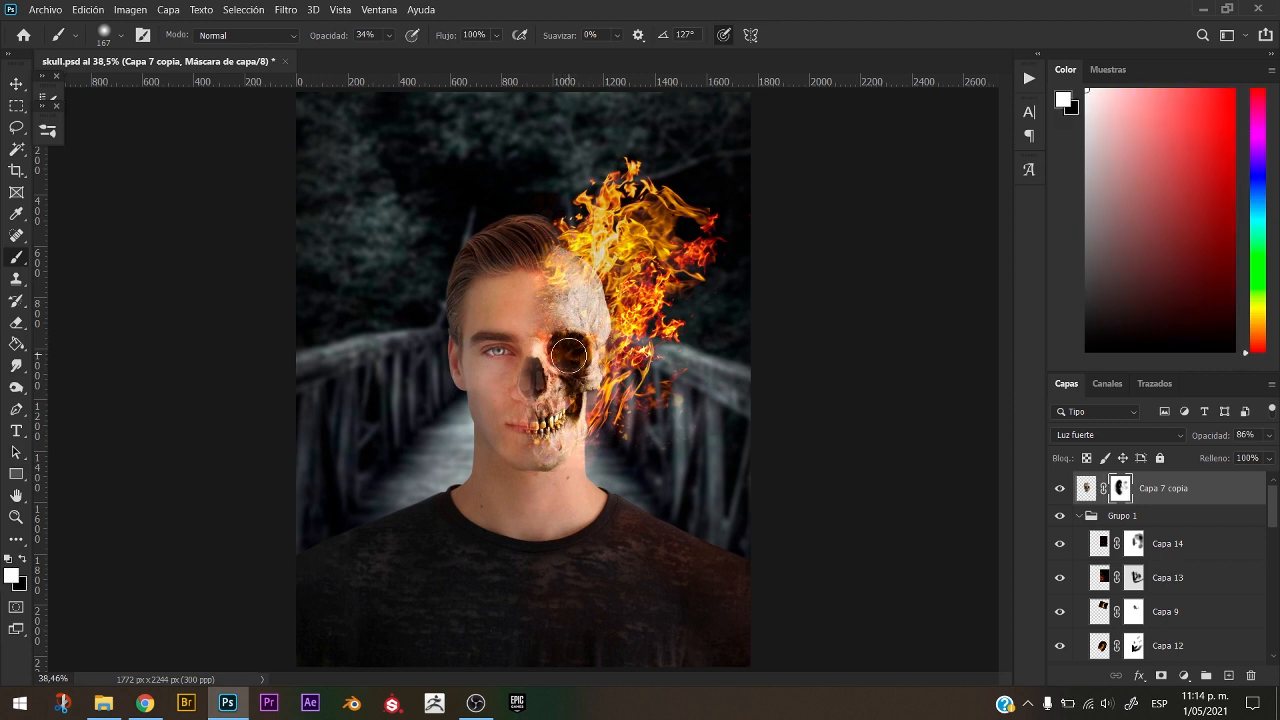
{"action": "key", "text": "x"}
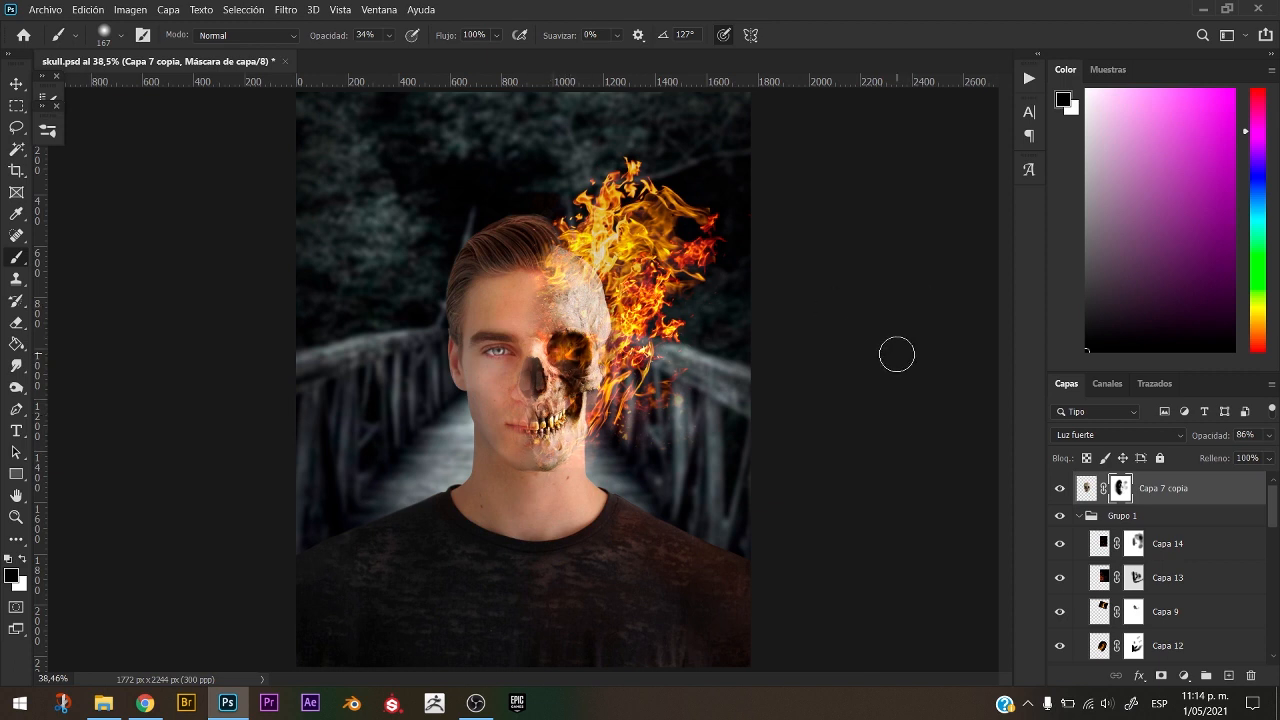
Add a Brillo/contraste adjustment clipped directly above Capa 5 and brighten the man with it.
{"action": "scroll", "coordinate": [1160, 570], "scroll_direction": "down", "scroll_amount": 10}
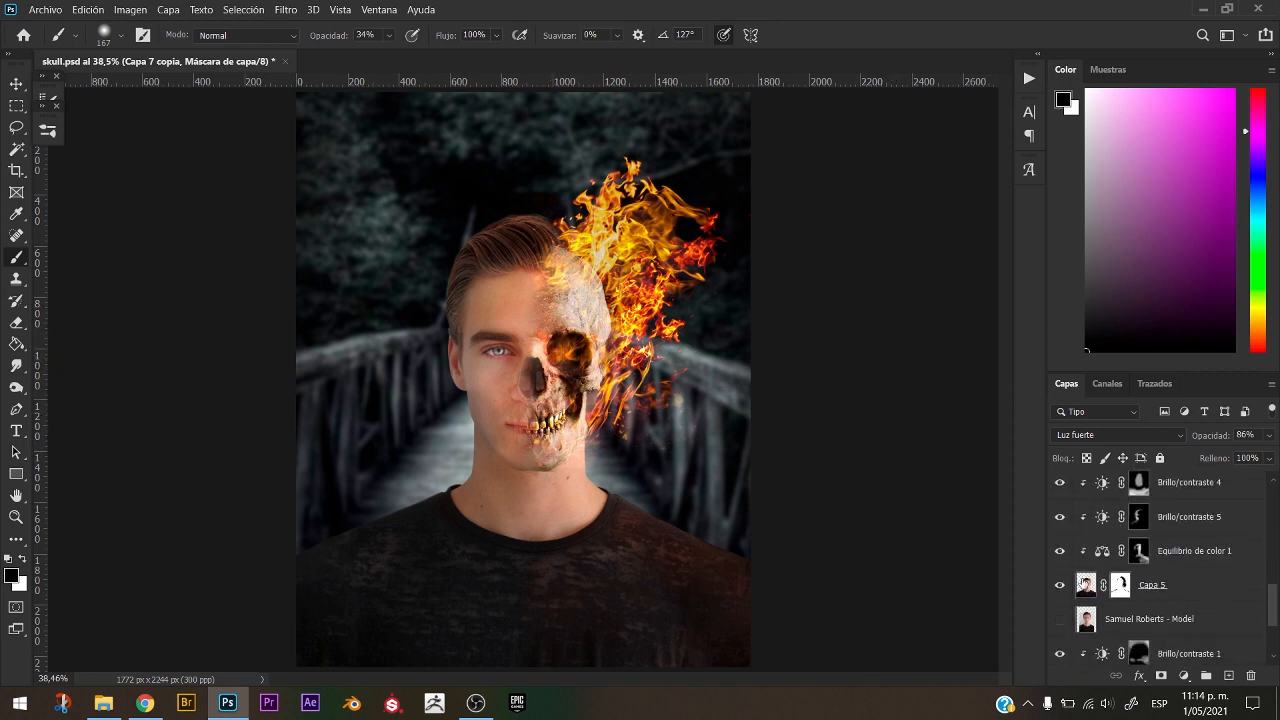
{"action": "left_click", "coordinate": [1184, 676]}
{"action": "left_click", "coordinate": [1090, 434]}
{"action": "left_click_drag", "start_coordinate": [912, 283], "coordinate": [953, 283]}
{"action": "left_click_drag", "start_coordinate": [879, 315], "coordinate": [969, 284]}
{"action": "left_click", "coordinate": [1032, 172]}
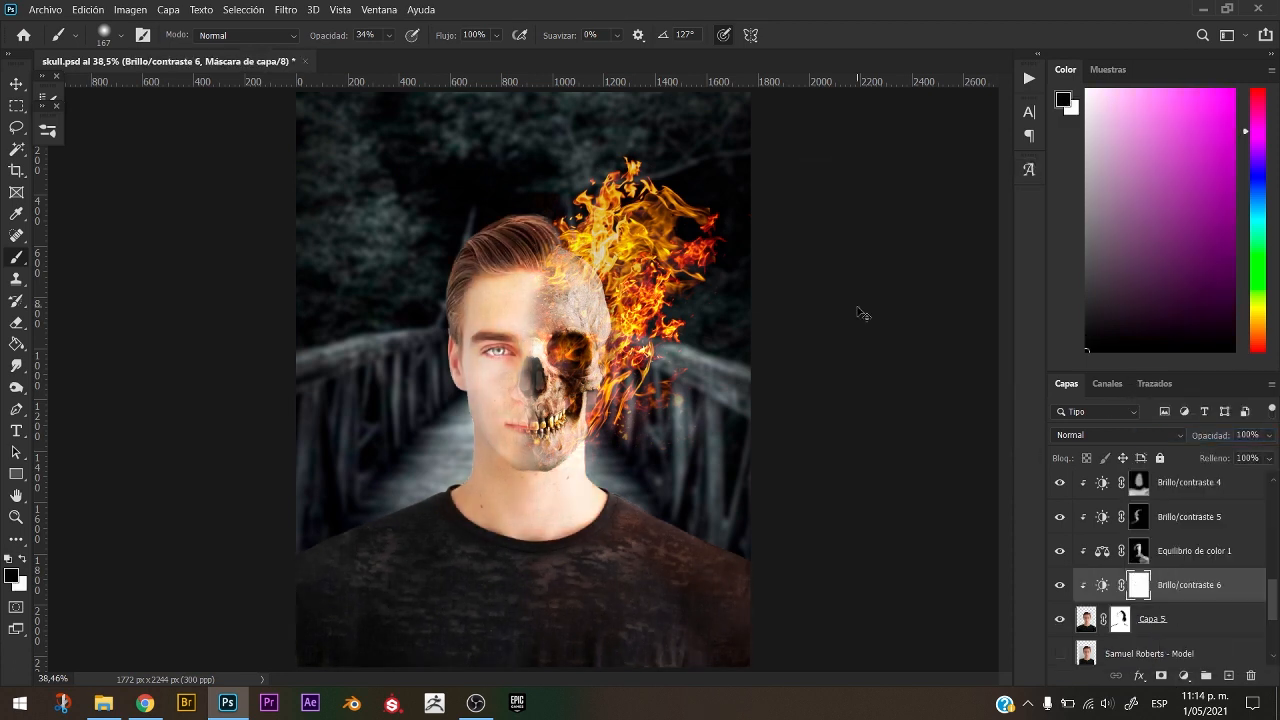
Invert the Brillo/contraste 6 mask and paint the brightening onto the flame-side shoulder and the face in white at 34% opacity.
{"action": "key", "text": "ctrl+i"}
{"action": "key", "text": "x"}
{"action": "left_click_drag", "start_coordinate": [661, 503], "coordinate": [748, 534]}
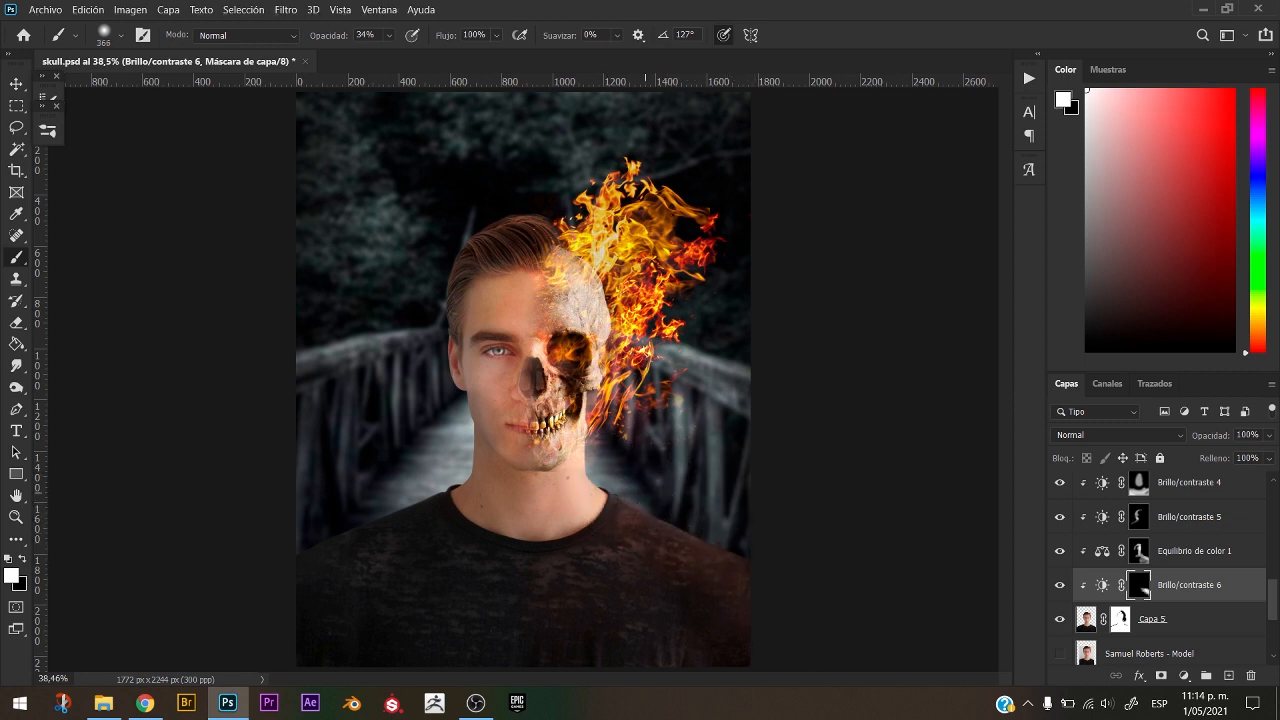
{"action": "left_click_drag", "start_coordinate": [646, 462], "coordinate": [758, 623]}
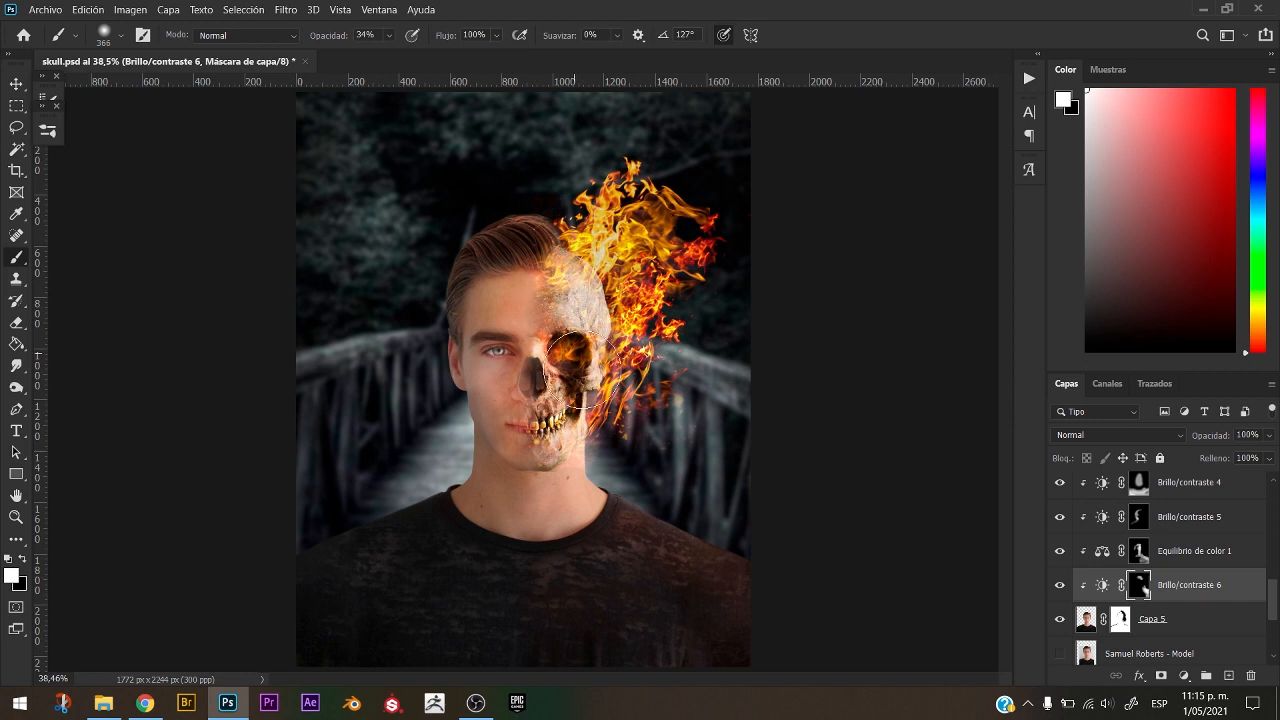
{"action": "left_click_drag", "start_coordinate": [503, 357], "coordinate": [460, 355]}
Stamp all visible layers into a new layer above Capa 7 copia and hide Capa 7 copia and Grupo 1.
{"action": "scroll", "coordinate": [1160, 560], "scroll_direction": "up", "scroll_amount": 10}
{"action": "left_click", "coordinate": [1164, 488]}
{"action": "key", "text": "ctrl+alt+shift+e"}
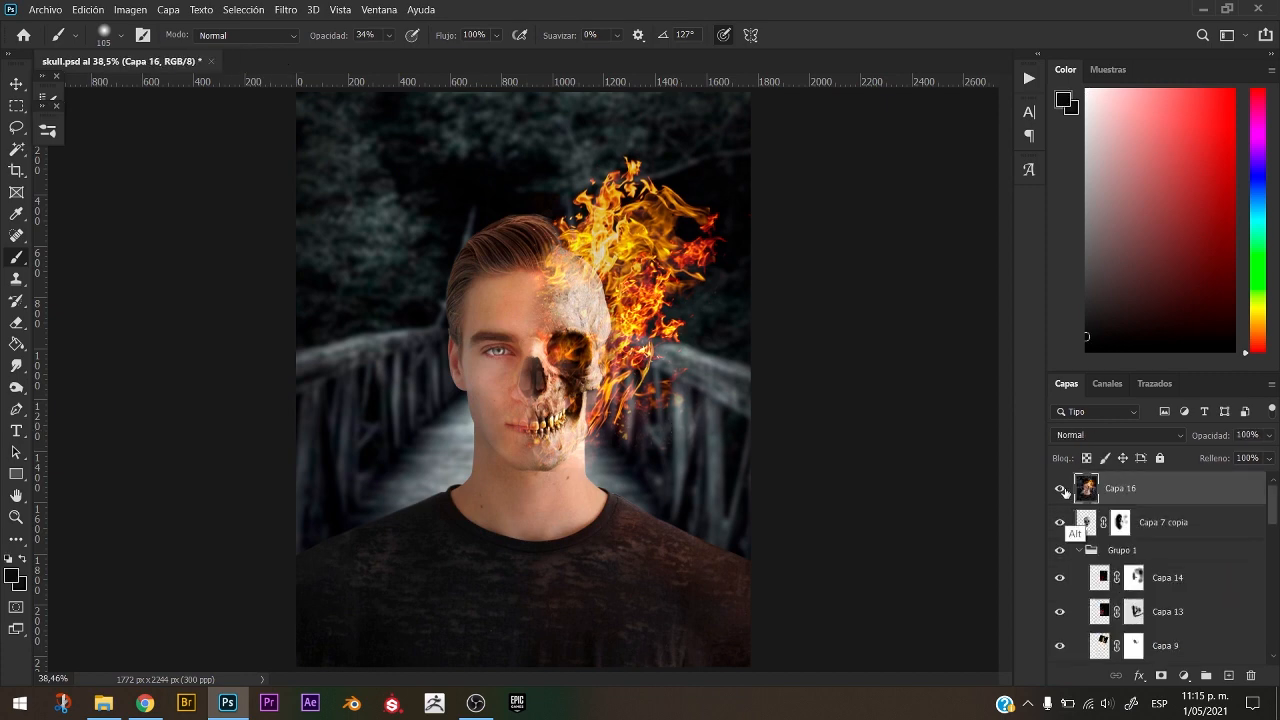
{"action": "left_click_drag", "start_coordinate": [1060, 522], "coordinate": [1060, 550]}
Open the Camera Raw filter on Capa 16 and set Temperatura -7, Matiz +10, Exposición -0,25 and Contraste +11.
{"action": "left_click", "coordinate": [295, 10]}
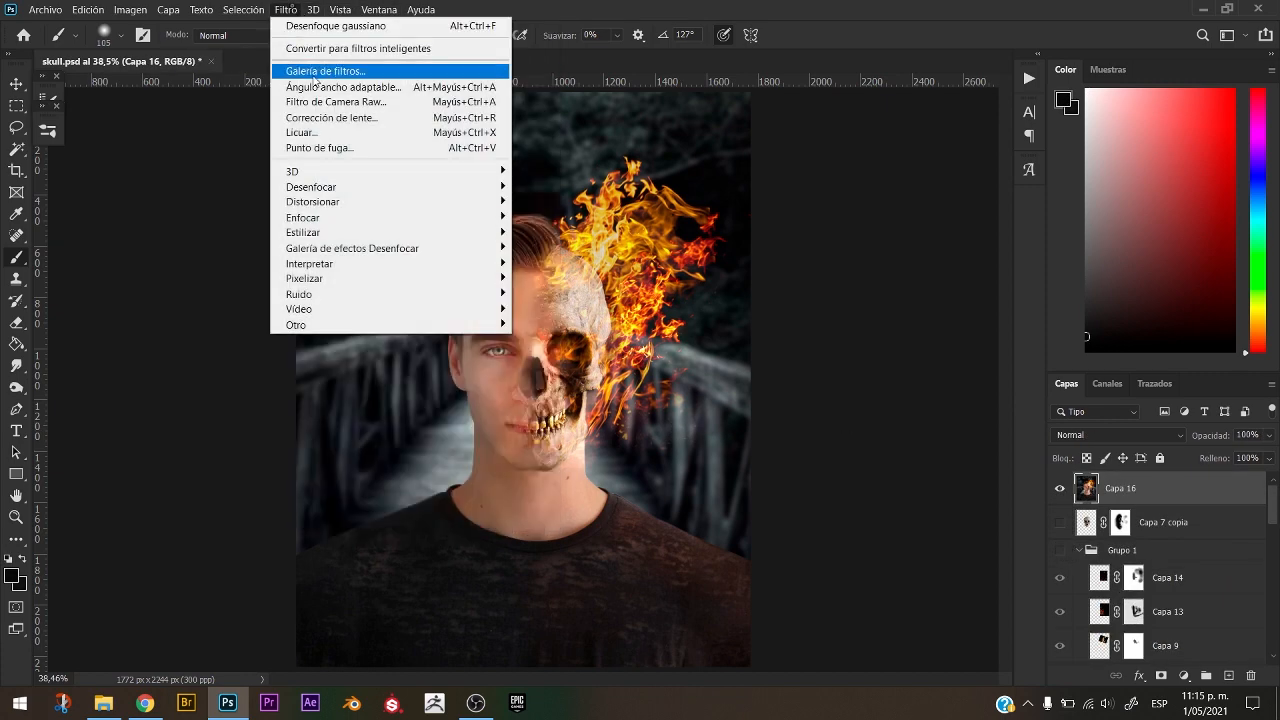
{"action": "left_click", "coordinate": [355, 105]}
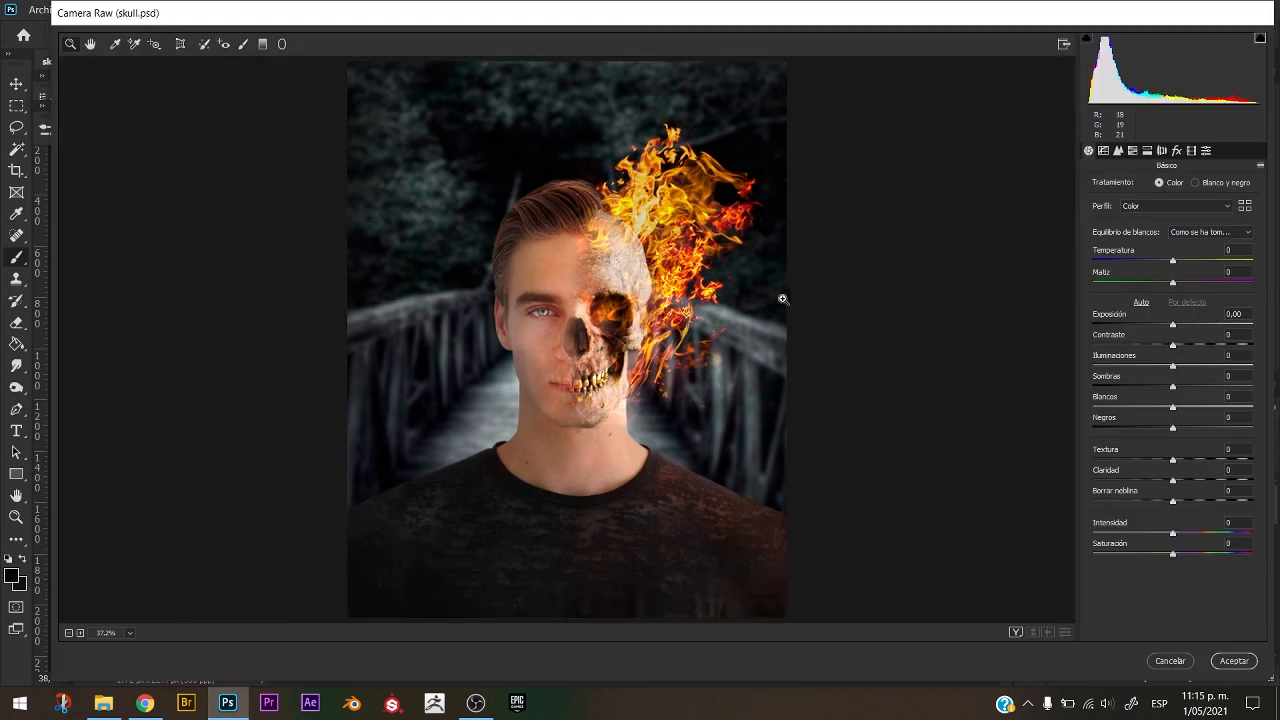
{"action": "left_click_drag", "start_coordinate": [1173, 262], "coordinate": [1167, 262]}
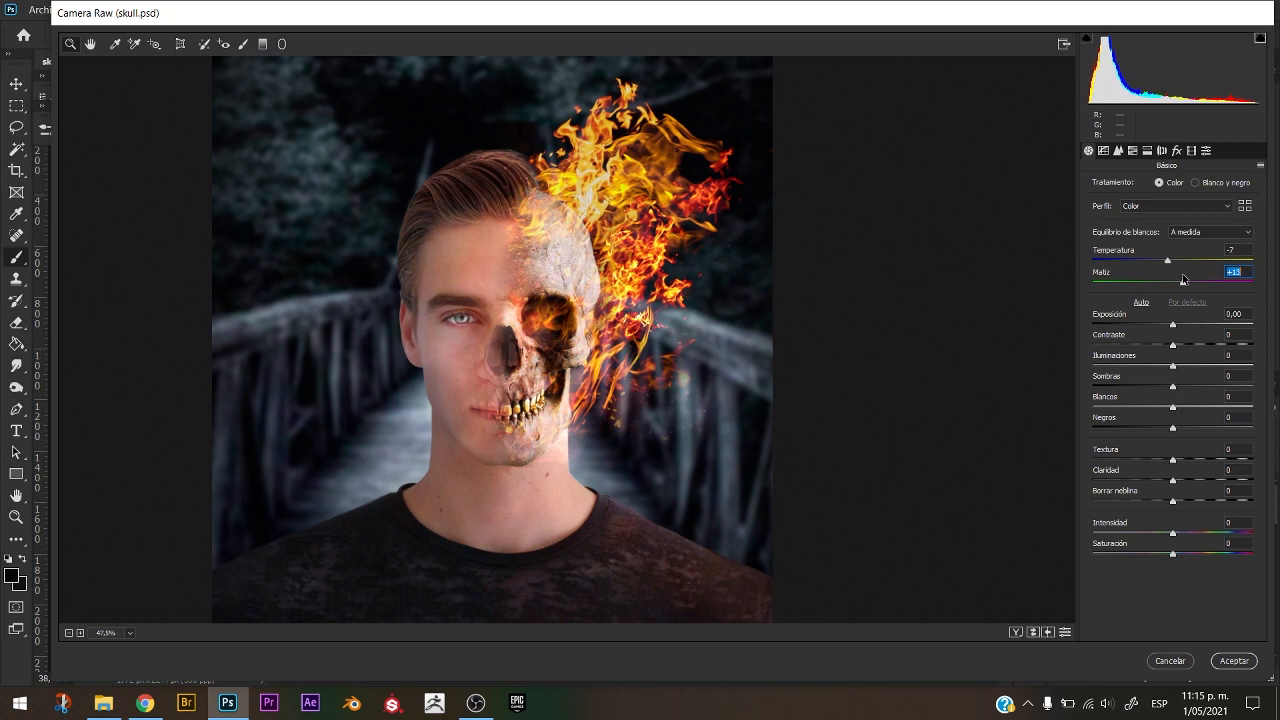
{"action": "left_click_drag", "start_coordinate": [1173, 325], "coordinate": [1168, 347]}
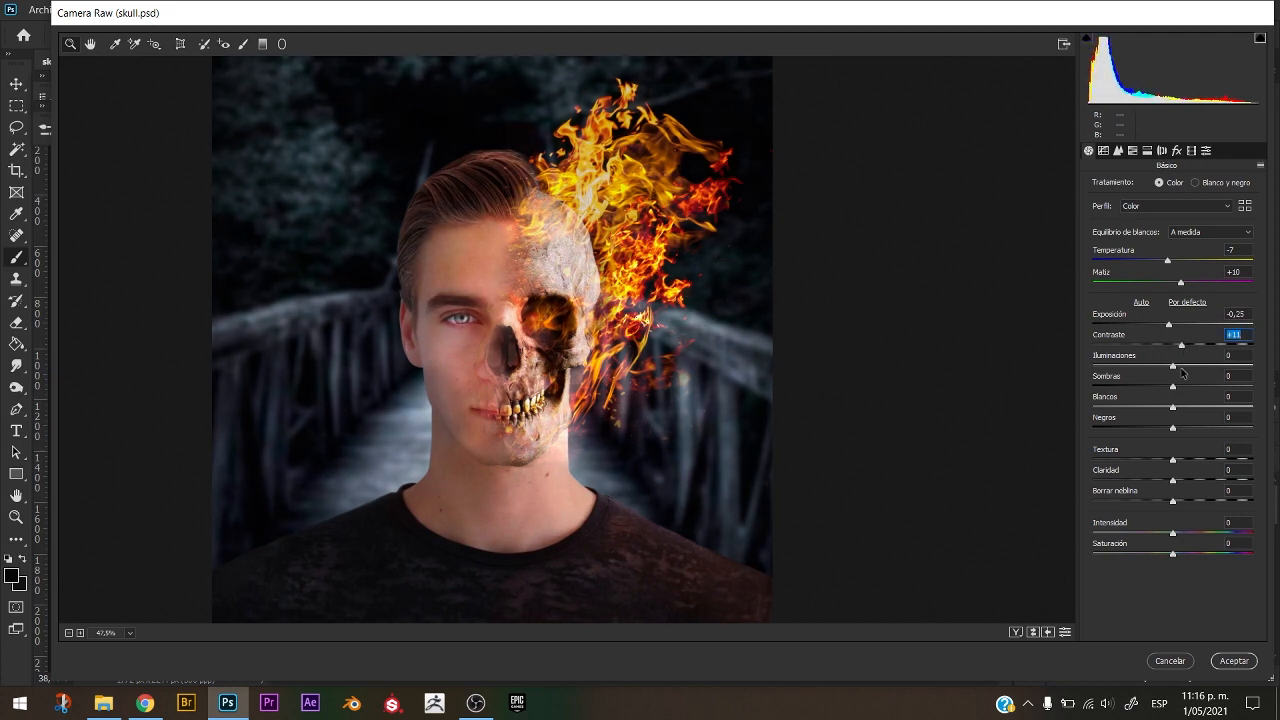
Set Iluminaciones +1, Sombras -6, Blancos +16, Textura +7, Claridad -4 and Borrar neblina +11.
{"action": "left_click", "coordinate": [1173, 365]}
{"action": "mouse_move", "coordinate": [1173, 386]}
{"action": "left_mouse_down"}
{"action": "mouse_move", "coordinate": [1157, 384]}
{"action": "mouse_move", "coordinate": [1186, 386]}
{"action": "mouse_move", "coordinate": [1186, 405]}
{"action": "left_mouse_up"}
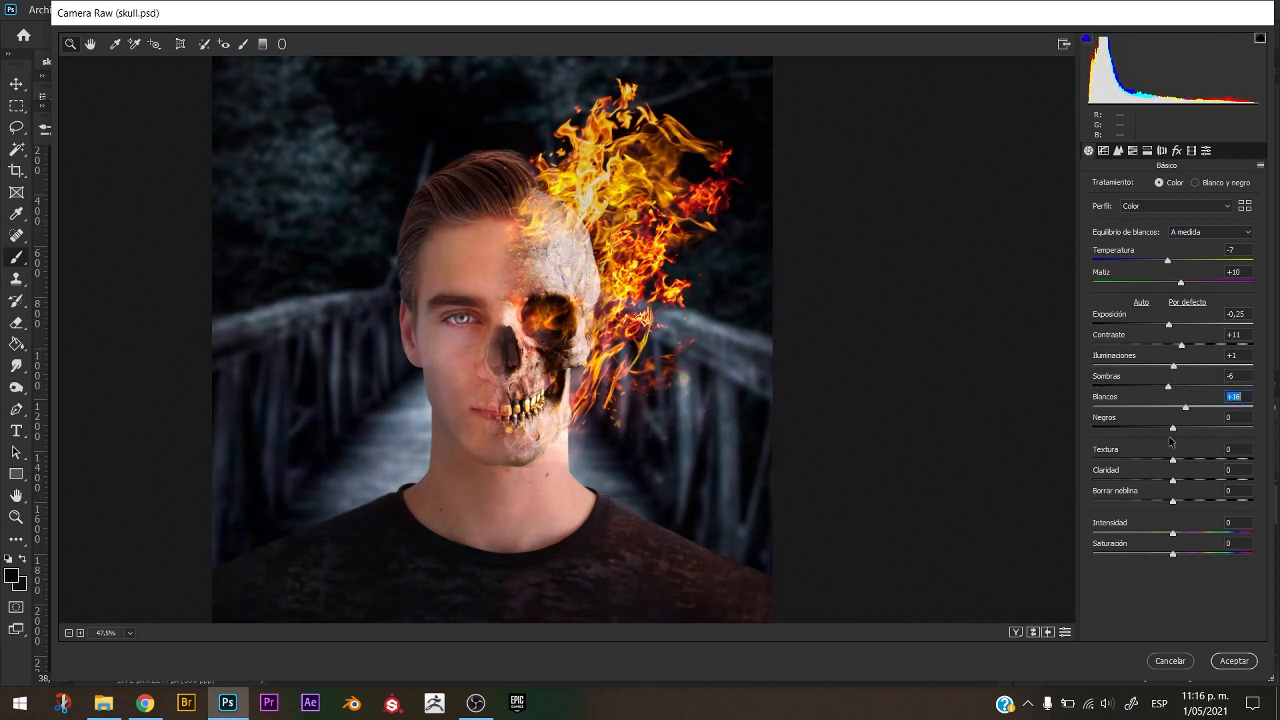
{"action": "left_click_drag", "start_coordinate": [1173, 459], "coordinate": [1182, 509]}
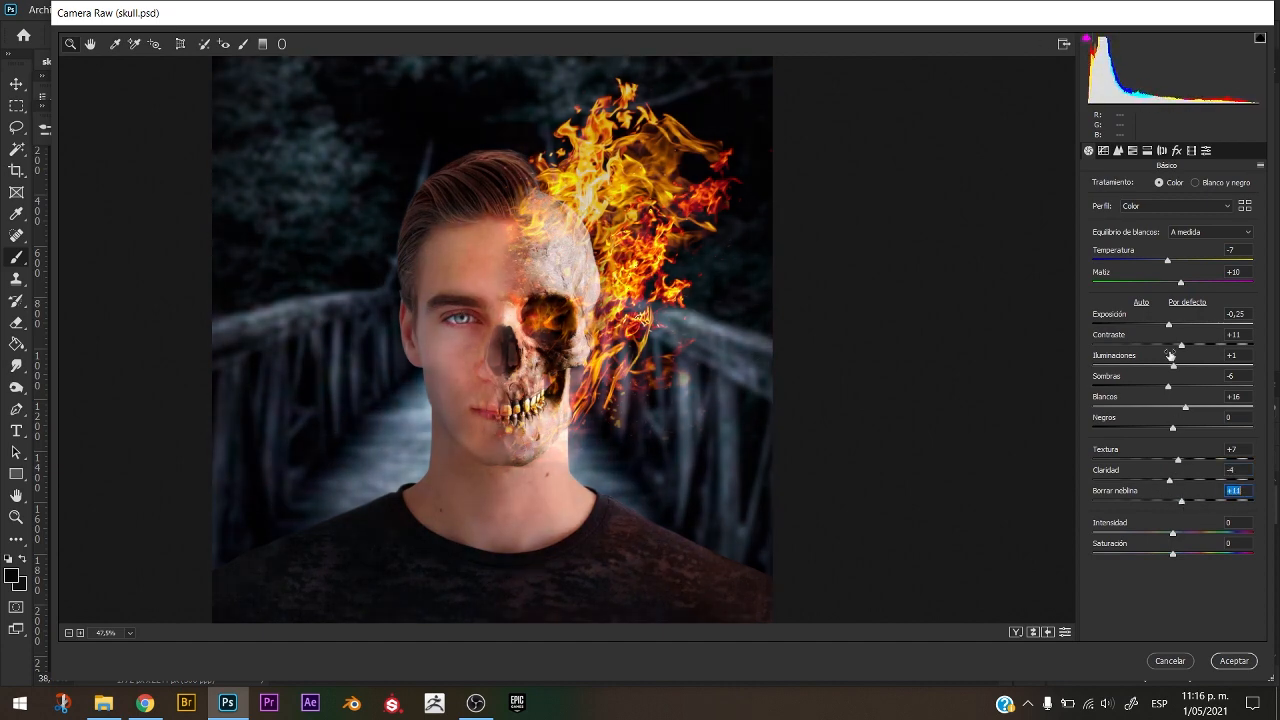
Shift the HSL hue of Amarillos to -28 and Naranjas slightly negative, and apply the Camera Raw filter.
{"action": "left_click", "coordinate": [1133, 150]}
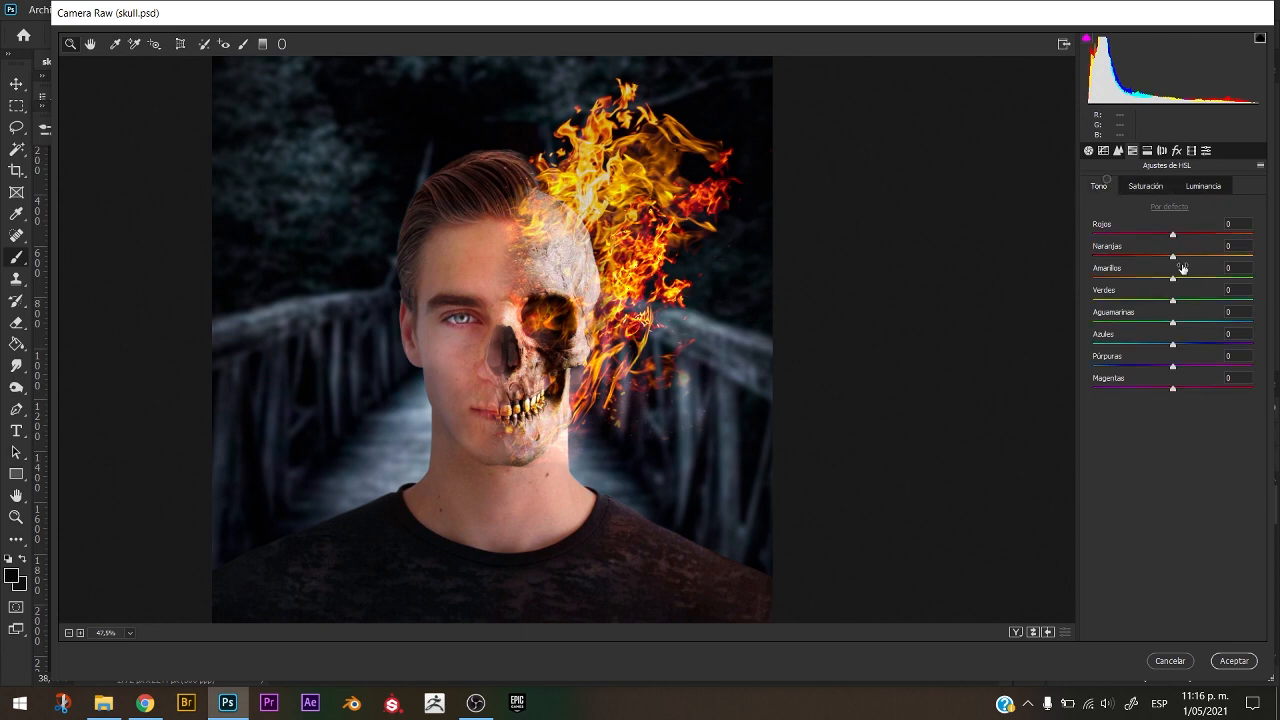
{"action": "mouse_move", "coordinate": [1174, 279]}
{"action": "left_mouse_down"}
{"action": "mouse_move", "coordinate": [1111, 278]}
{"action": "mouse_move", "coordinate": [1150, 278]}
{"action": "mouse_move", "coordinate": [1145, 258]}
{"action": "mouse_move", "coordinate": [1168, 260]}
{"action": "left_mouse_up"}
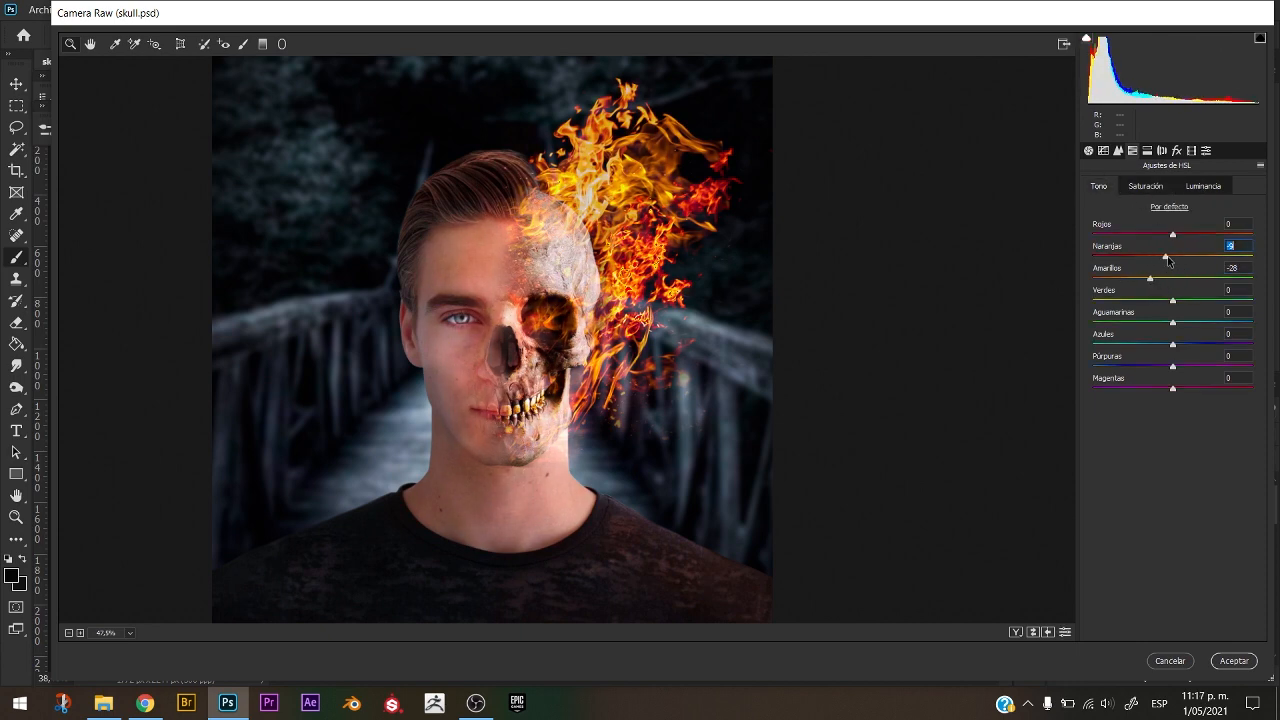
{"action": "key", "text": "Return"}
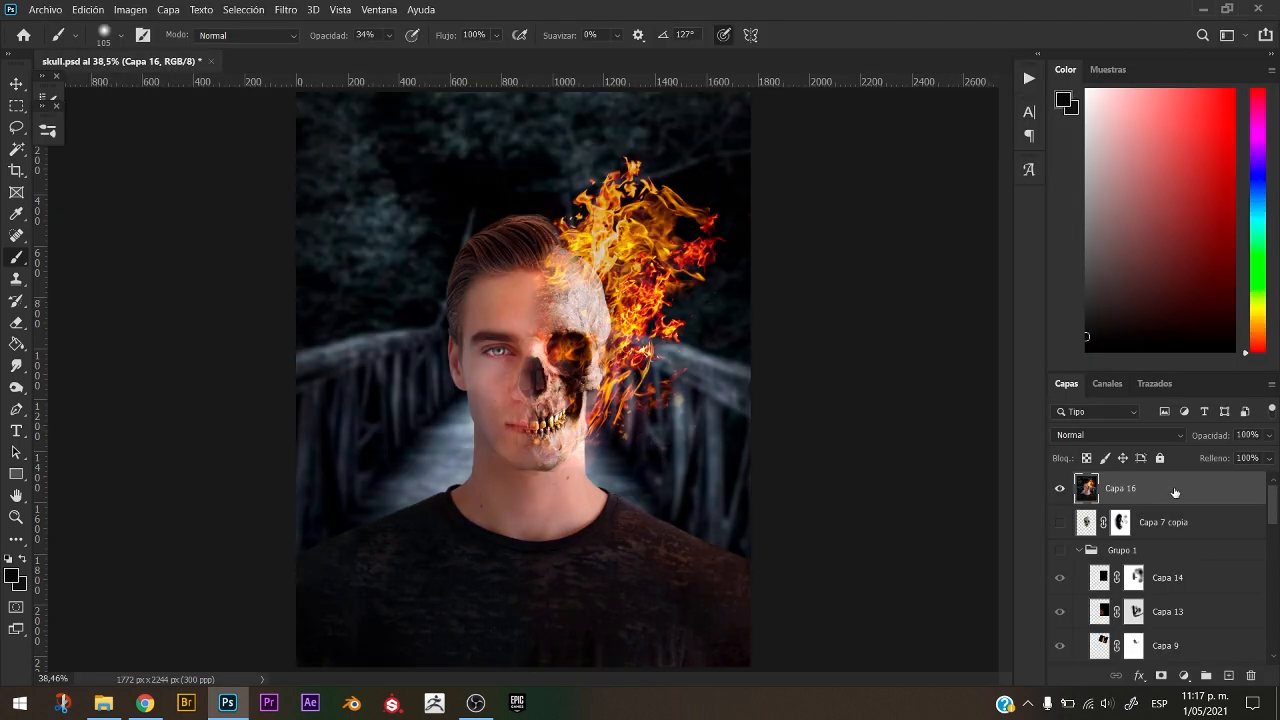
Darken the shaded side of the neck on Capa 16 with the Burn tool on midtones at 7% exposure.
{"action": "key", "text": "o"}
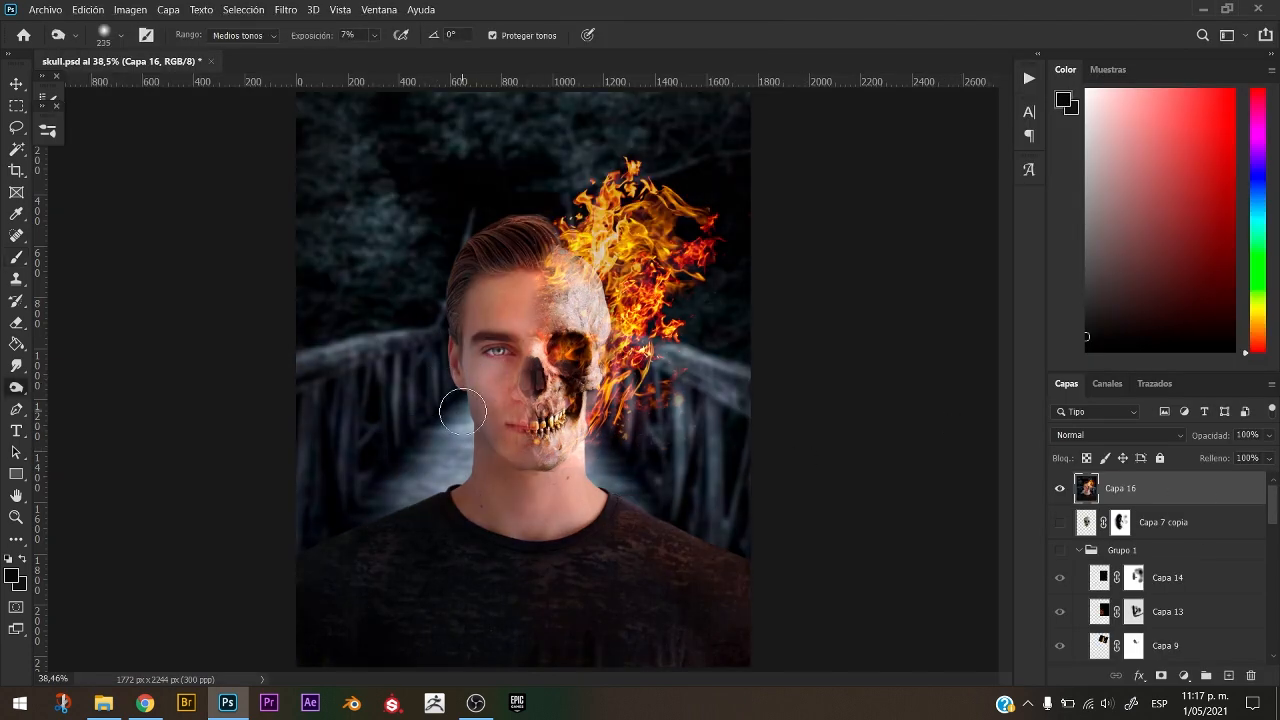
{"action": "left_click_drag", "start_coordinate": [479, 486], "coordinate": [476, 491]}
{"action": "key", "text": "v"}
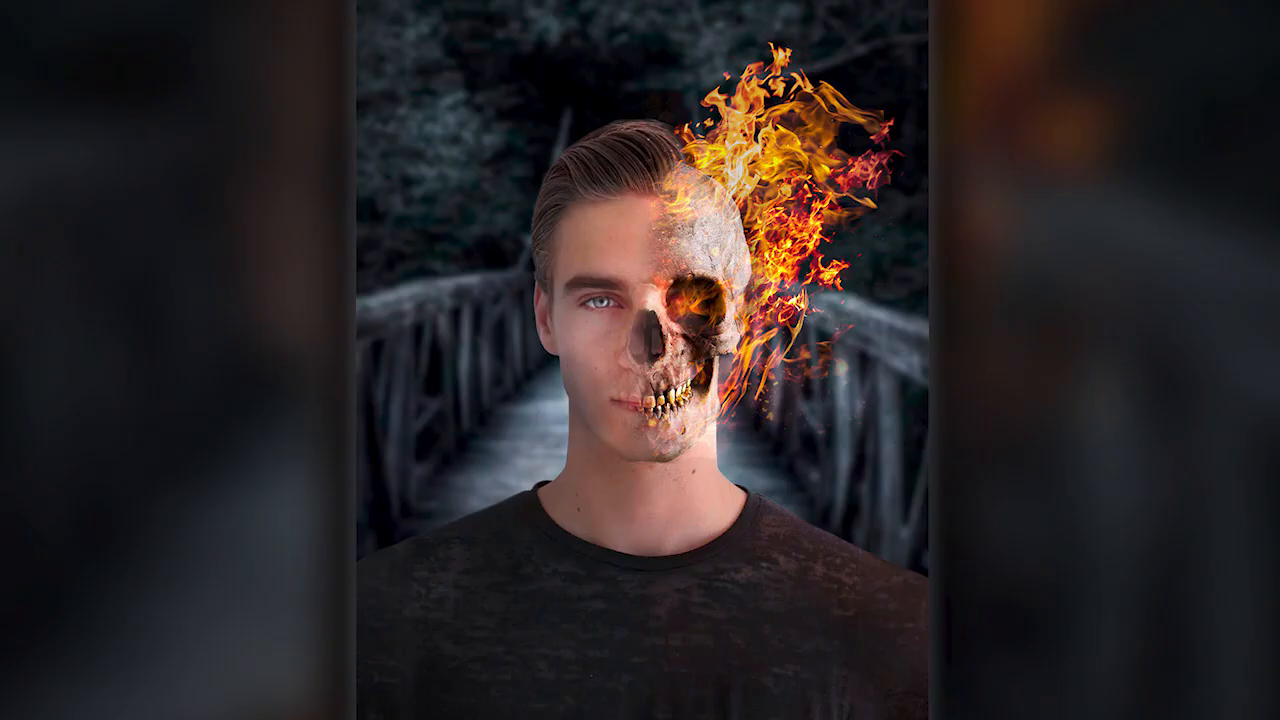